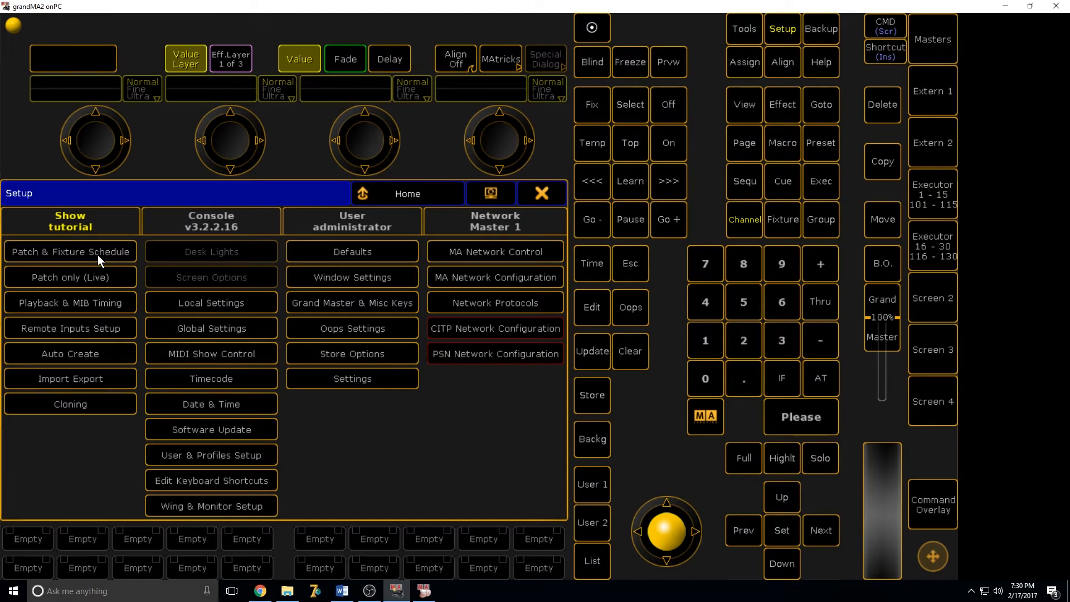
# Create a new layer named "Spots" in the patch and fixture schedule.
pyautogui.click(82, 252)
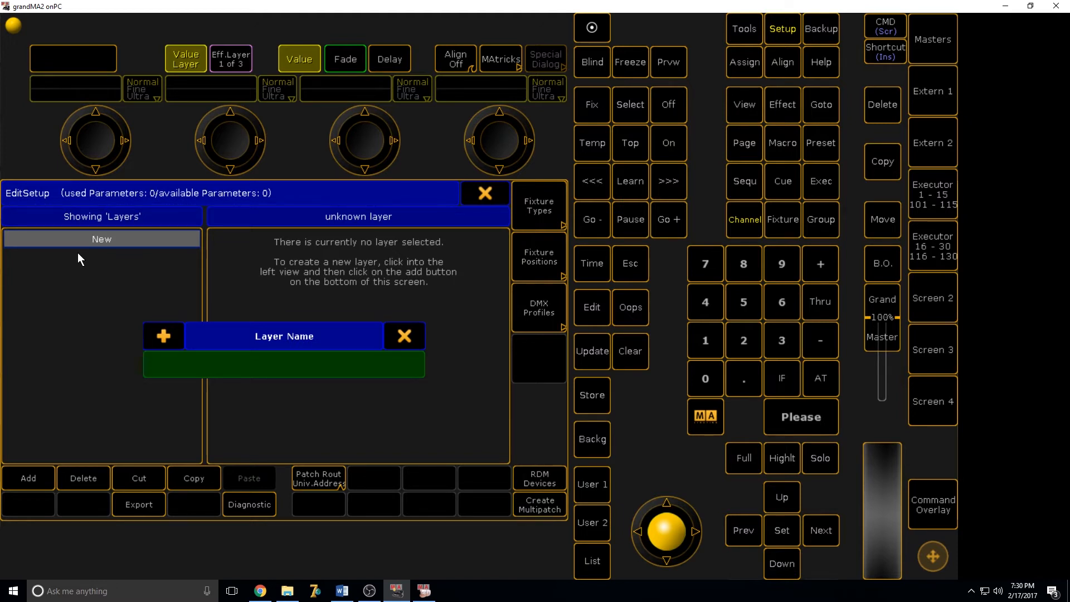
pyautogui.write('Spots')
pyautogui.press('Return')
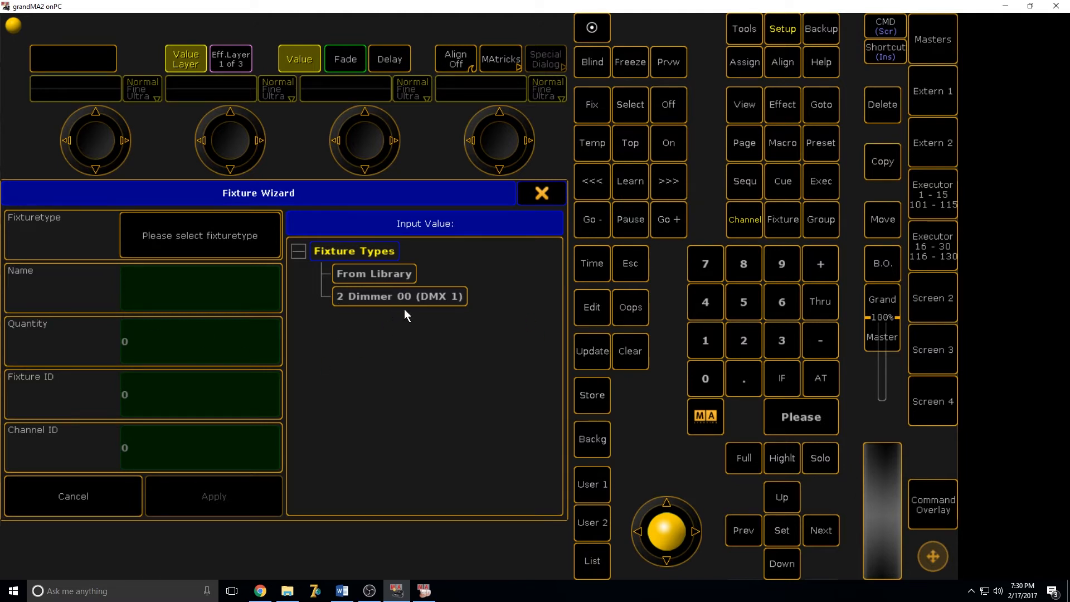
# Open the fixture library for import and filter it by manufacturer "robe" and fixture "pointe".
pyautogui.click(383, 271)
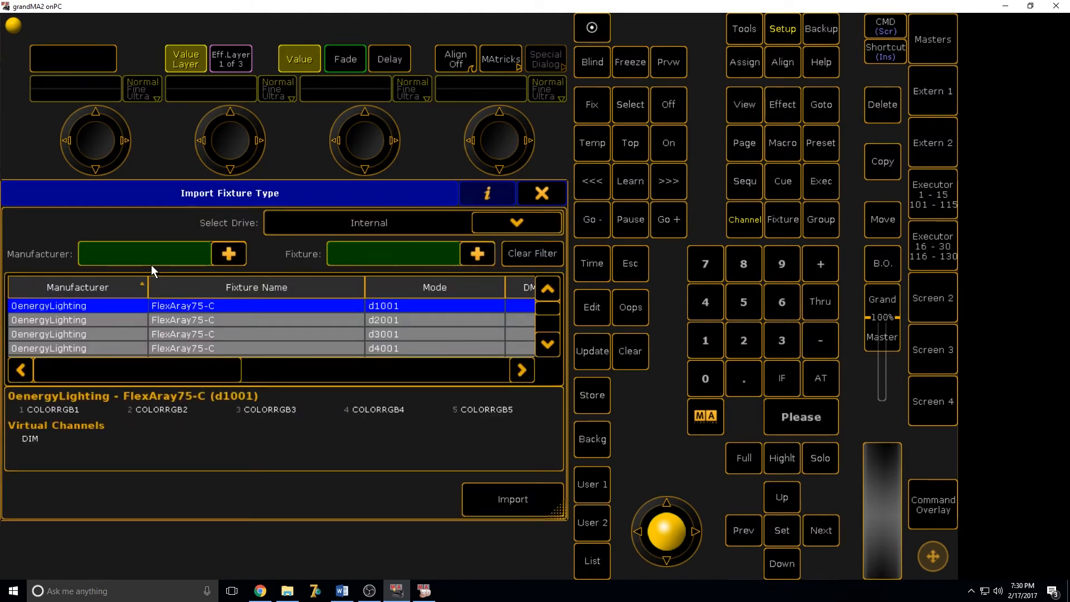
pyautogui.write('robe')
pyautogui.click(412, 249)
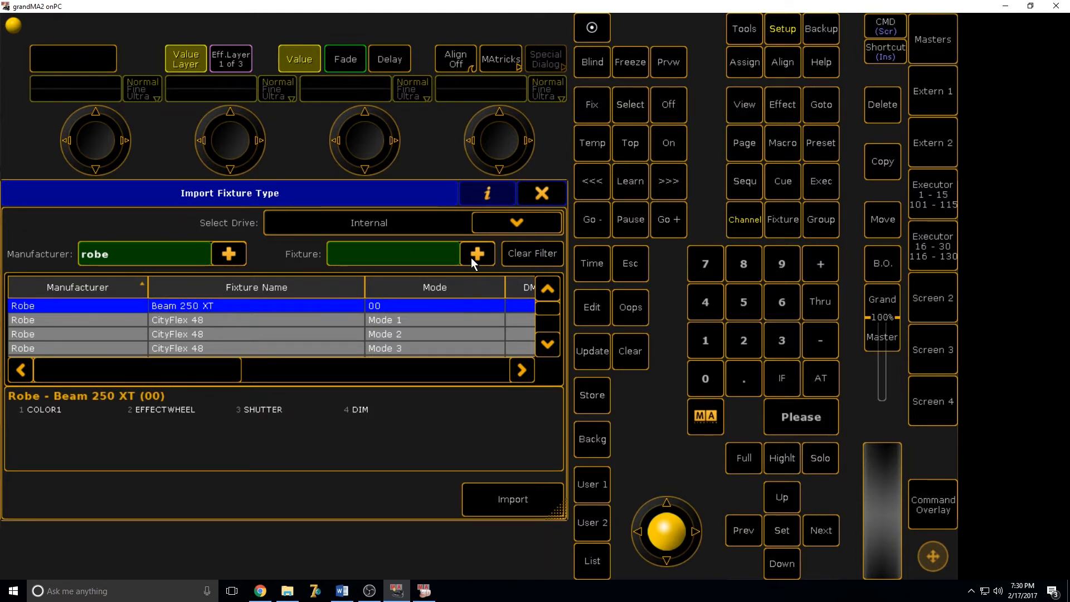
pyautogui.write('pointe')
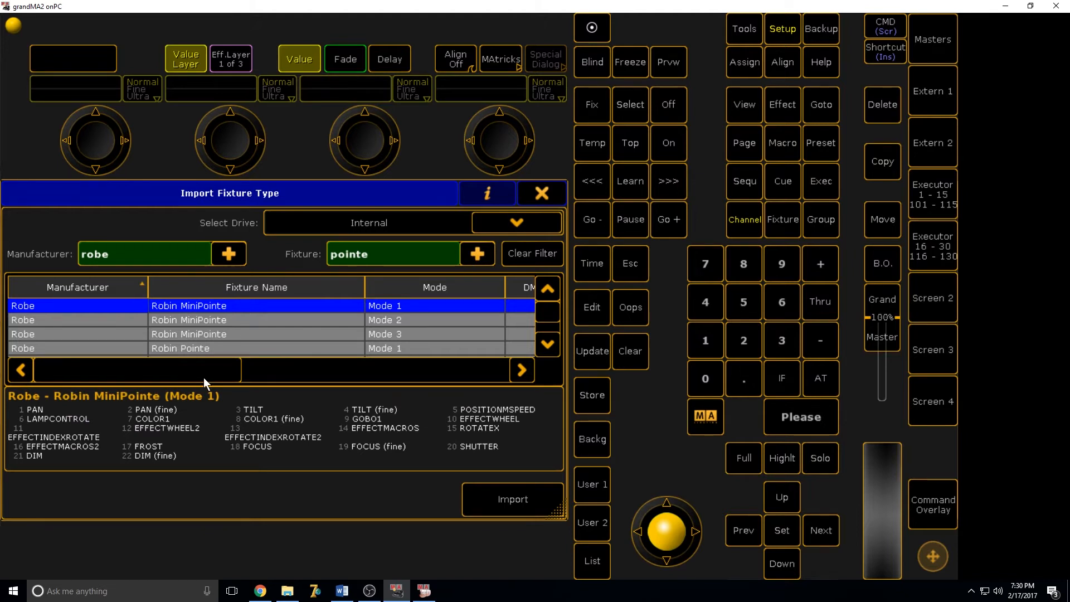
# Compare the channel lists of the Robin Pointe modes and import Robin Pointe Mode 3.
pyautogui.moveTo(548, 316); pyautogui.dragTo(543, 328)
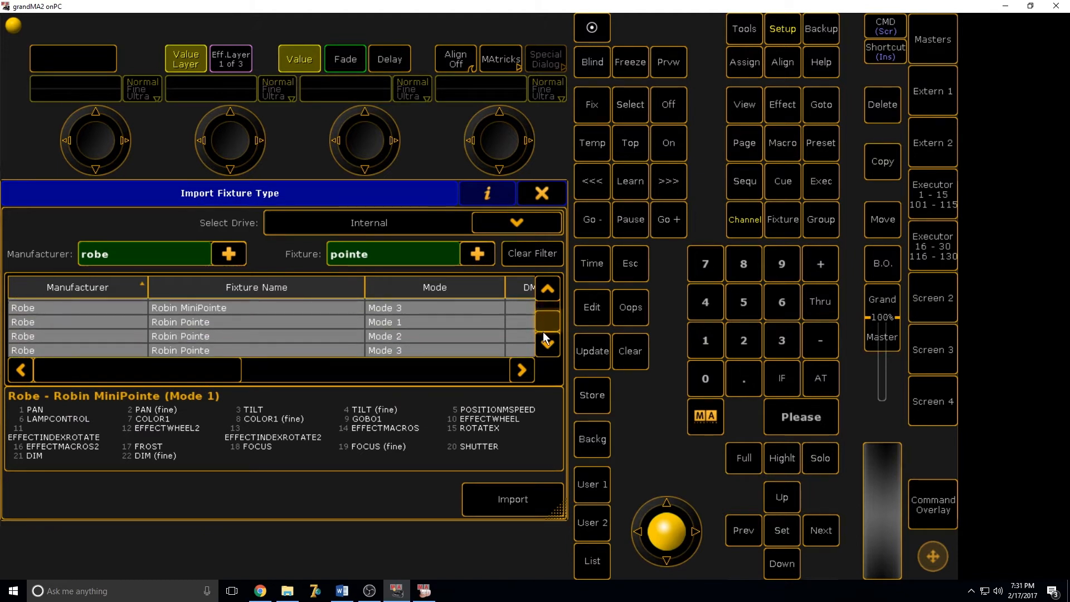
pyautogui.click(214, 322)
pyautogui.moveTo(553, 427); pyautogui.dragTo(557, 448)
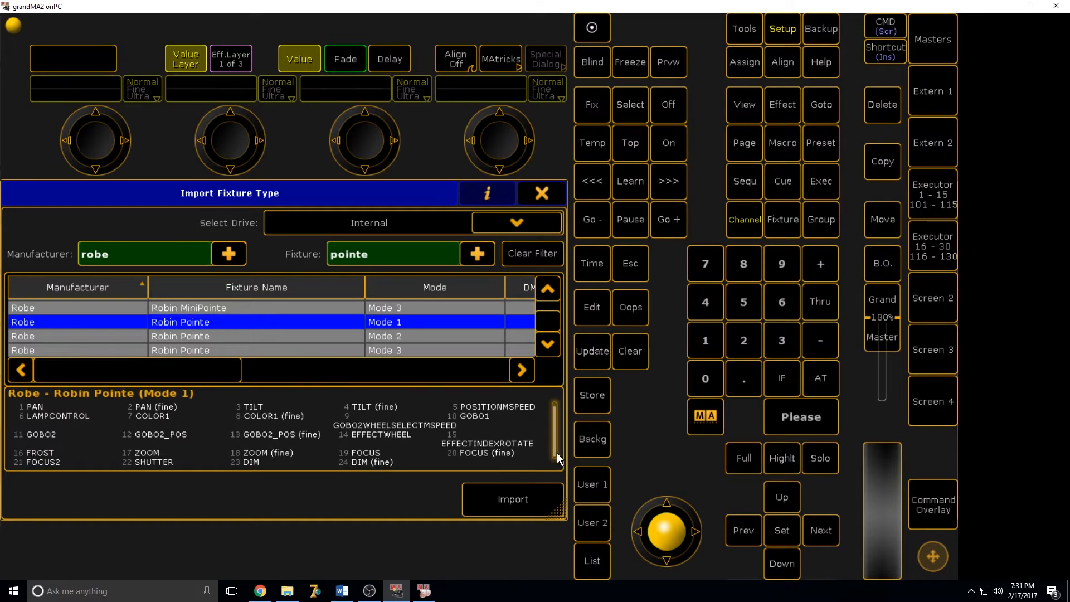
pyautogui.click(162, 334)
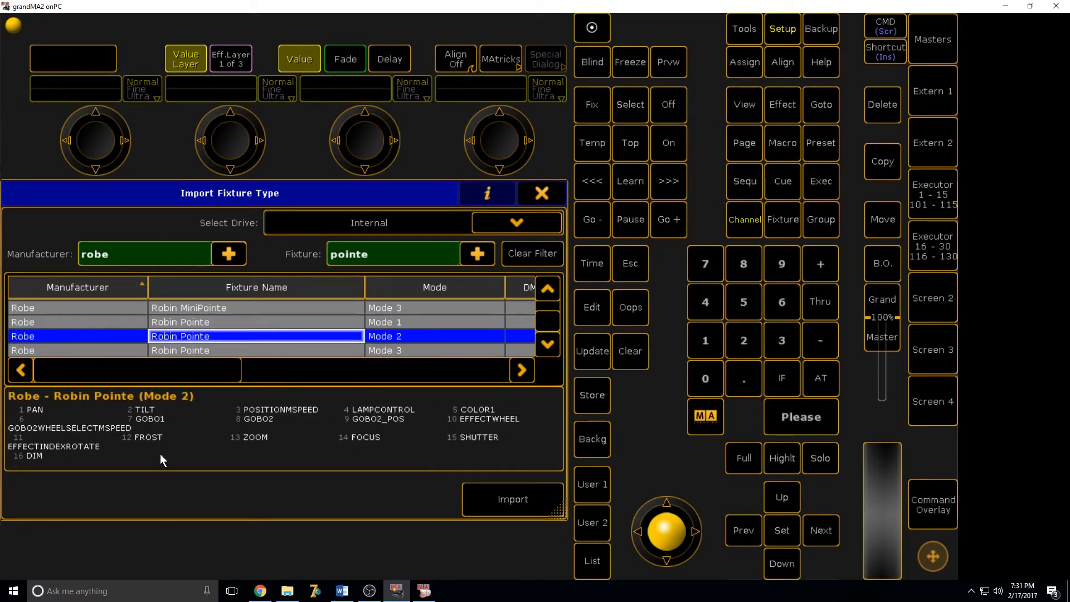
pyautogui.click(247, 350)
pyautogui.moveTo(556, 423); pyautogui.dragTo(563, 476)
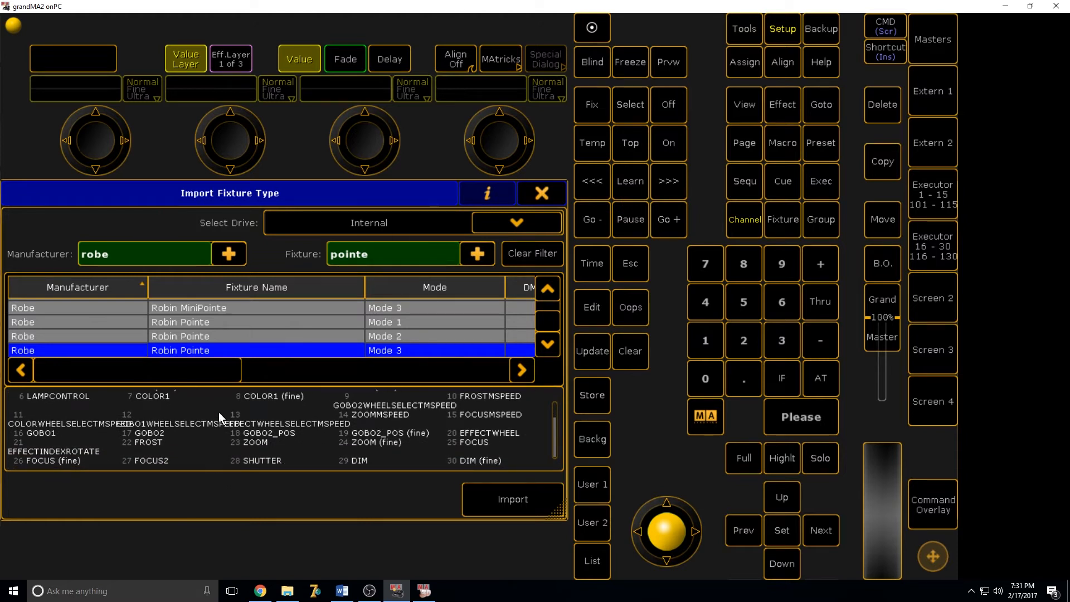
pyautogui.click(198, 351)
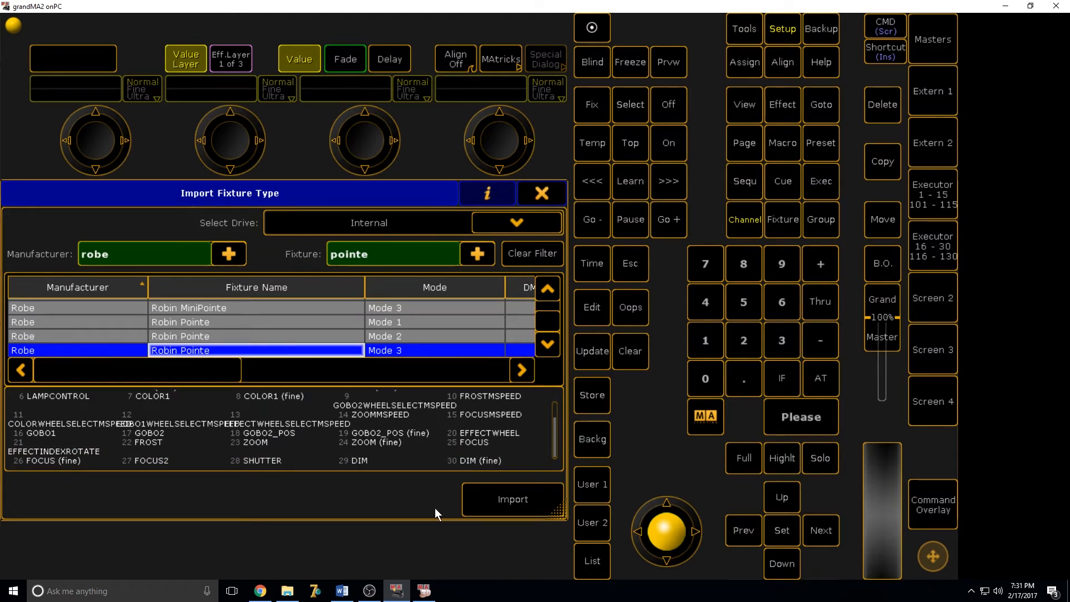
pyautogui.click(486, 500)
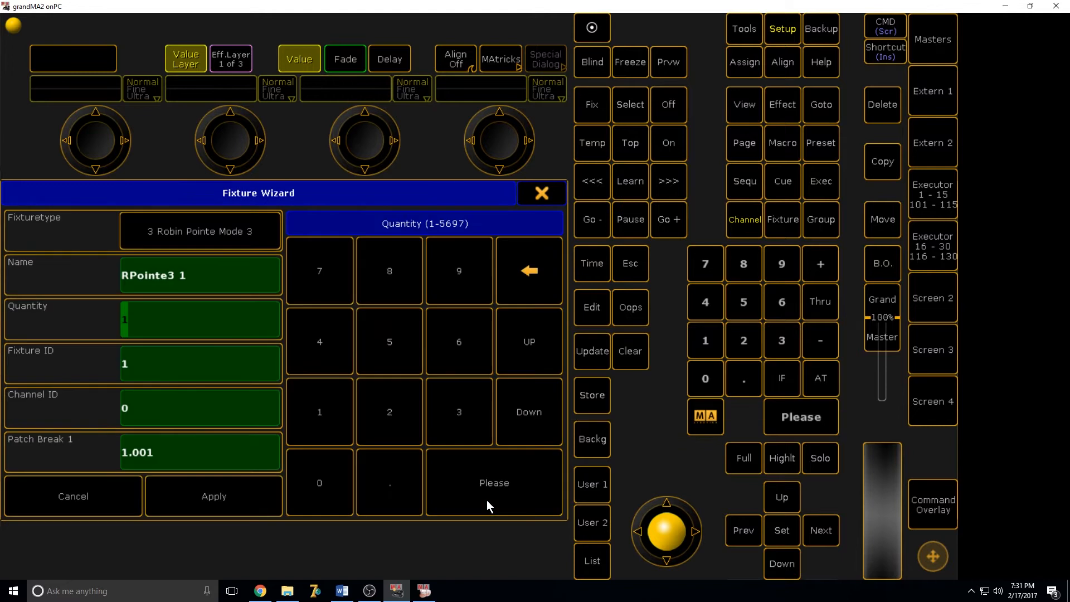
# Set the fixture quantity to 8 and the channel ID to 1, keeping fixture ID 1 and patch 1.001, and apply.
pyautogui.click(326, 465)
pyautogui.press('BackSpace')
pyautogui.press('BackSpace')
pyautogui.write('8')
pyautogui.click(212, 409)
pyautogui.click(193, 376)
pyautogui.click(192, 396)
pyautogui.click(189, 369)
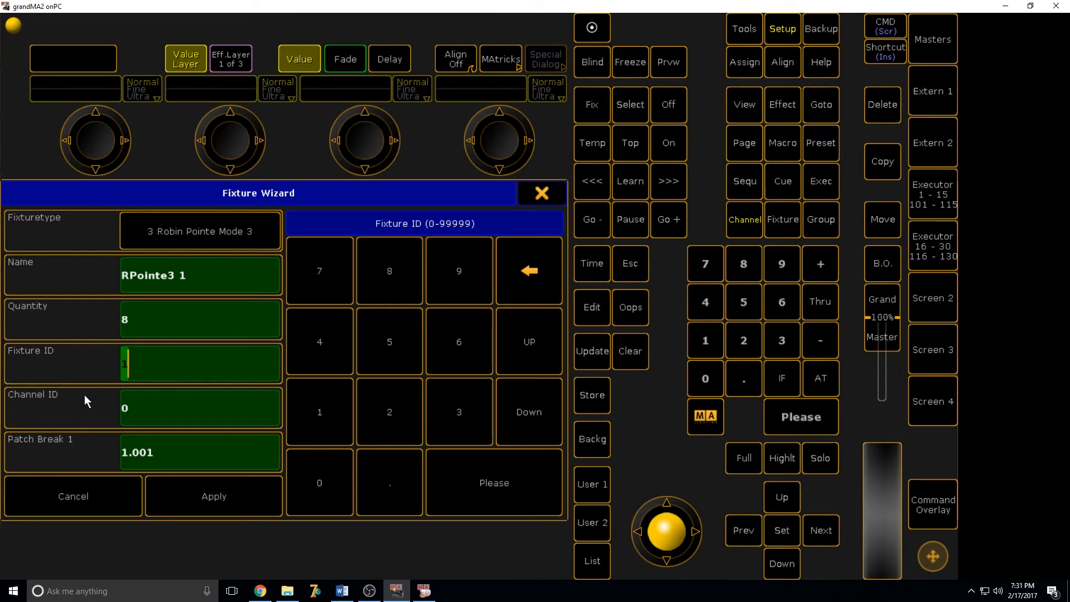
pyautogui.click(132, 393)
pyautogui.write('1')
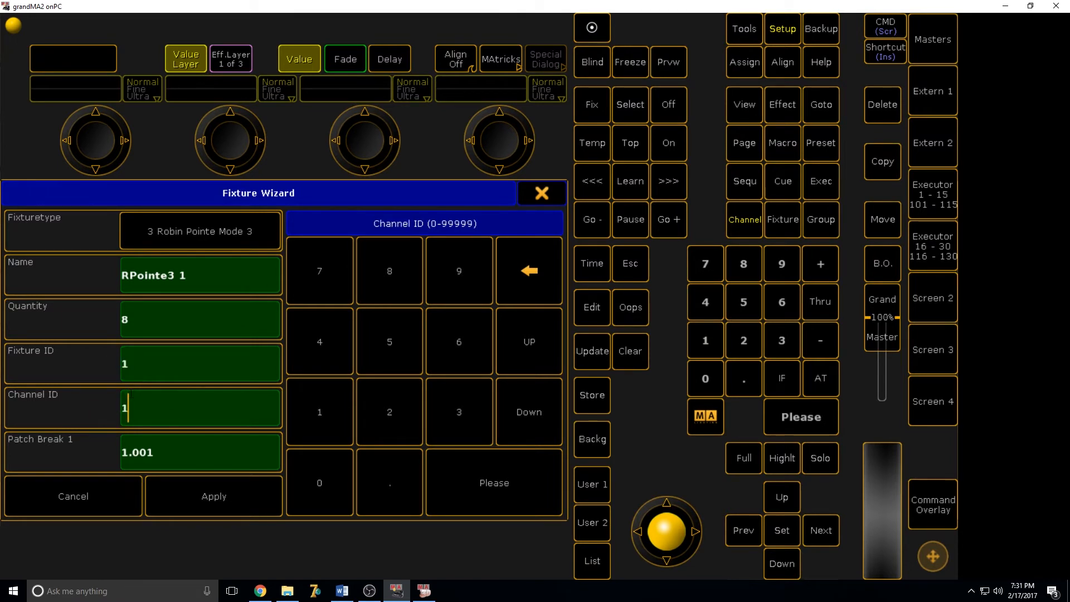
pyautogui.click(205, 497)
# Review the Spots layer's fixture table, leave the patch and fixture schedule saving the changes, and close the setup.
pyautogui.moveTo(259, 449); pyautogui.dragTo(332, 453)
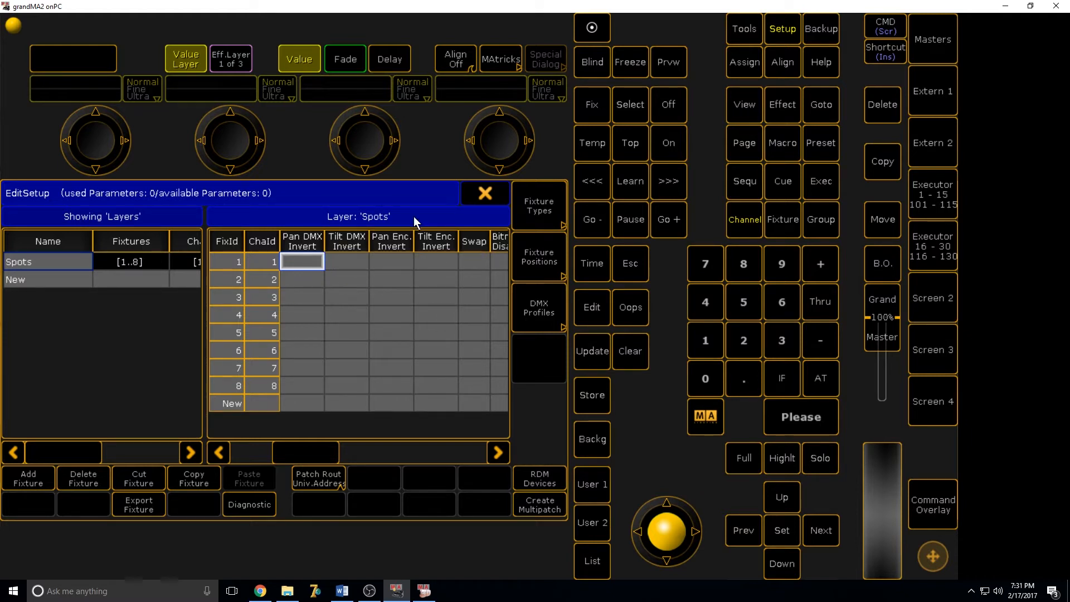
pyautogui.moveTo(295, 452); pyautogui.dragTo(259, 447)
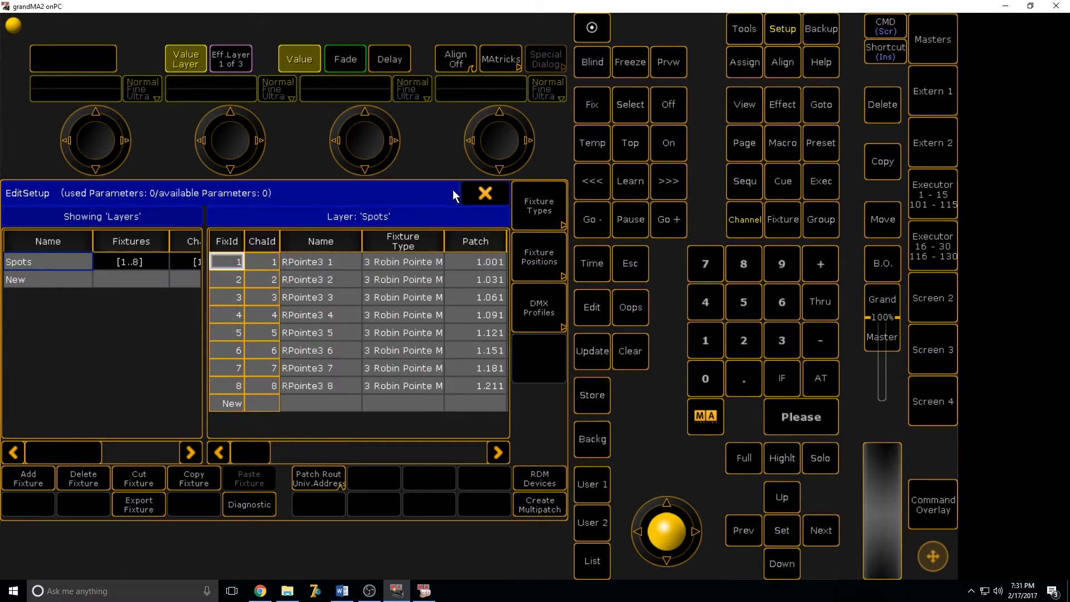
pyautogui.click(484, 194)
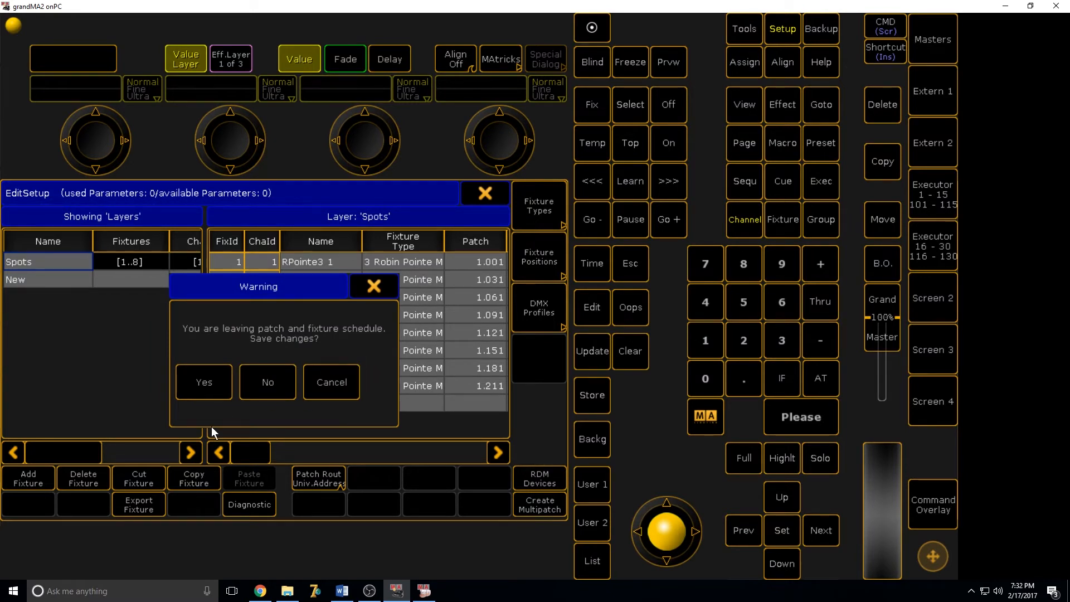
pyautogui.click(200, 386)
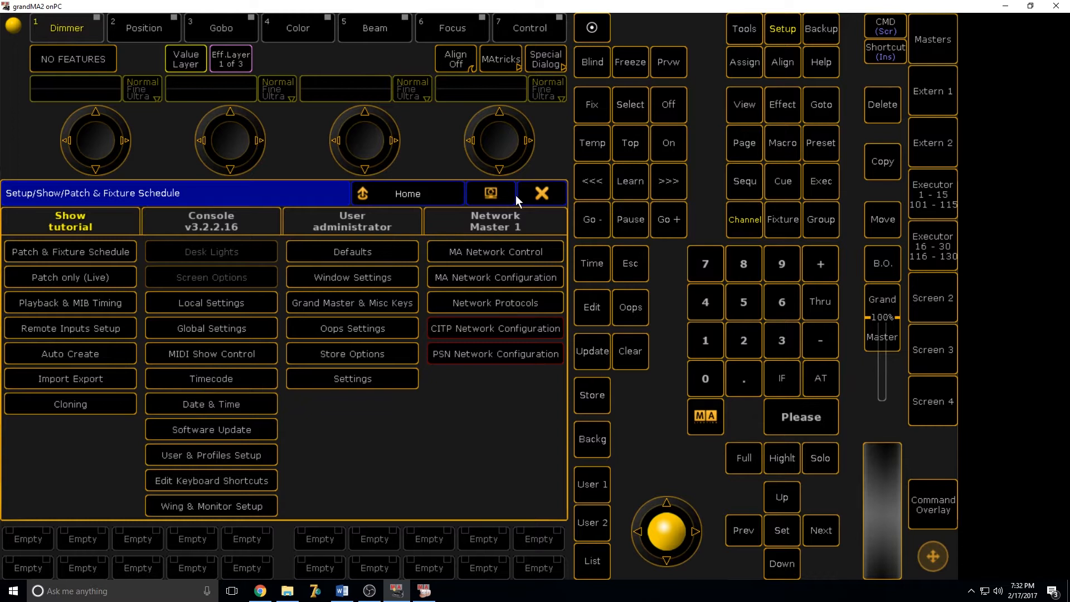
pyautogui.click(539, 193)
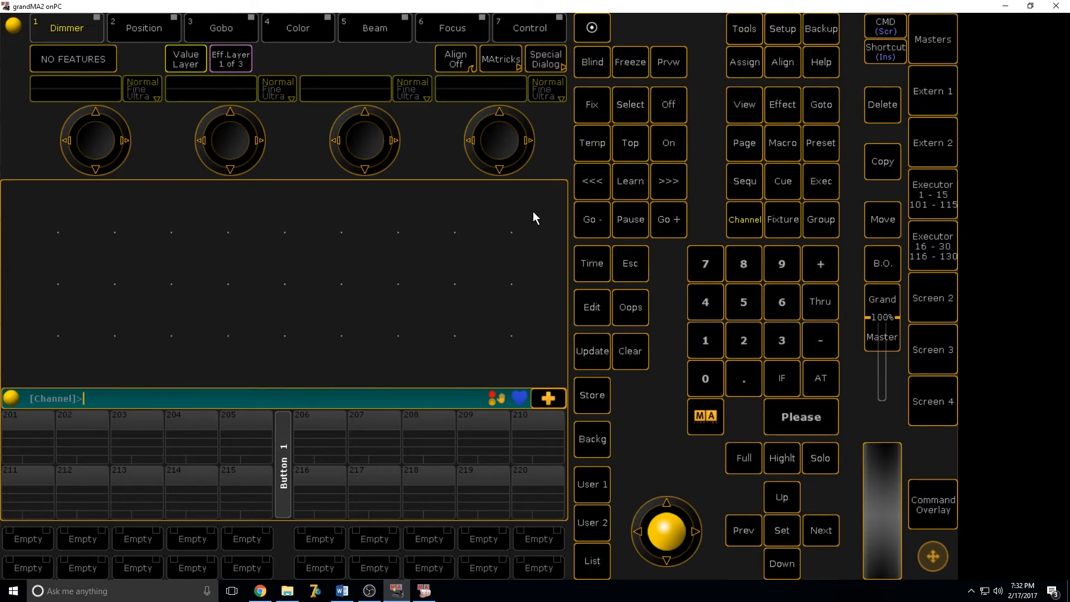
# Switch to MA 3D and examine the empty stage from the front at closer and wider zoom levels.
pyautogui.click(424, 590)
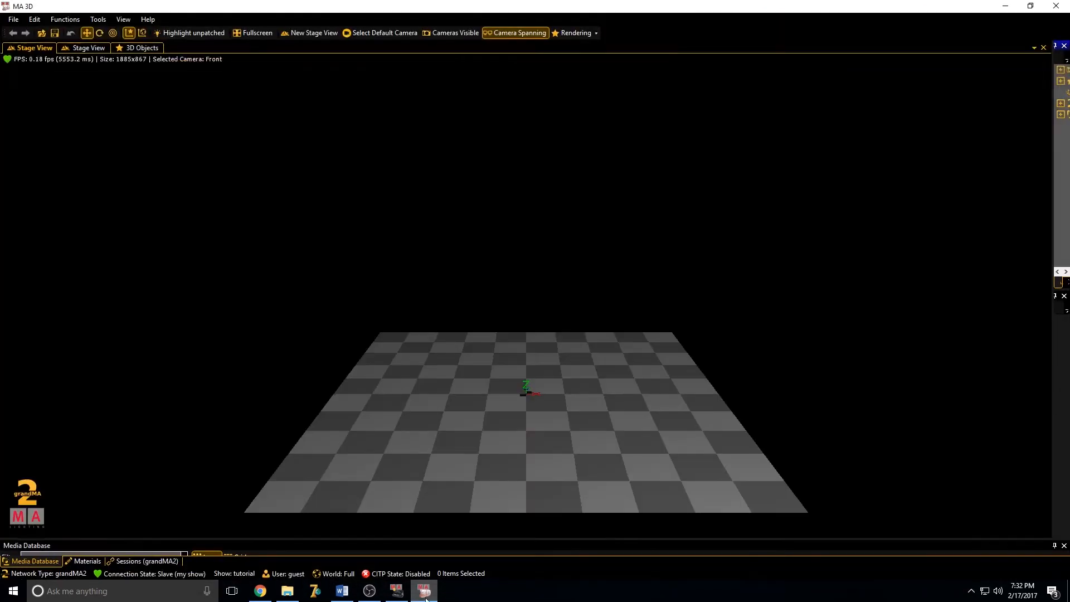
pyautogui.moveTo(543, 439); pyautogui.dragTo(542, 439)
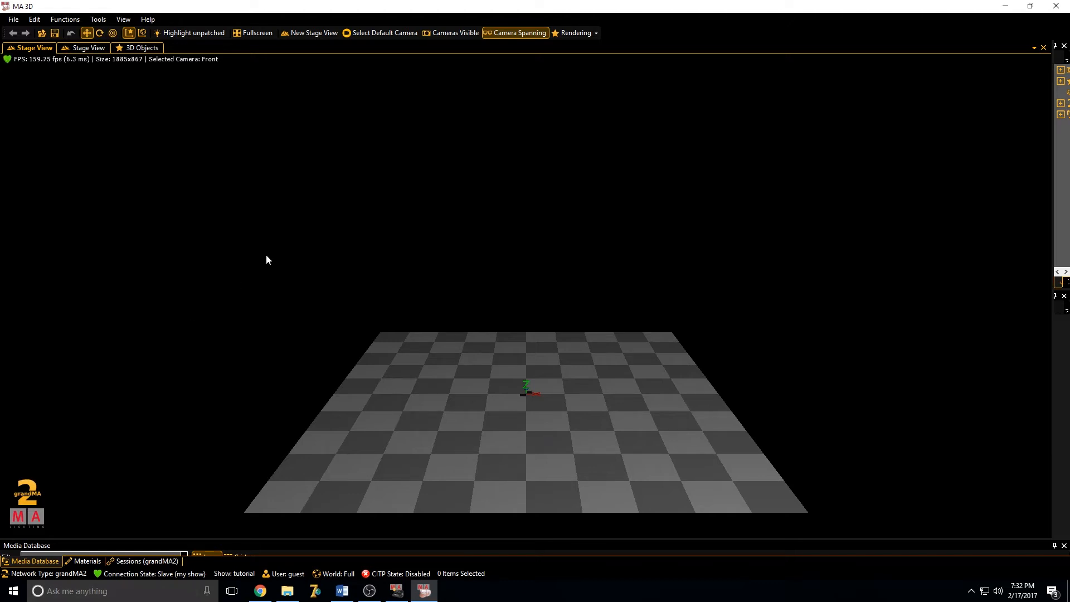
pyautogui.scroll(3, 449, 367)
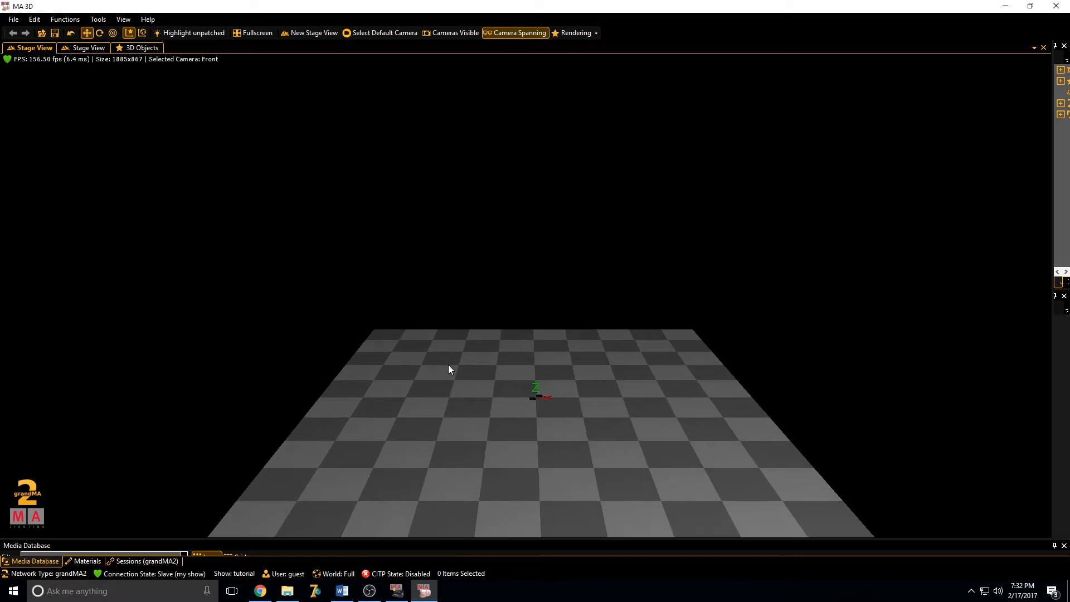
pyautogui.scroll(3, 659, 421)
pyautogui.scroll(1, 459, 370)
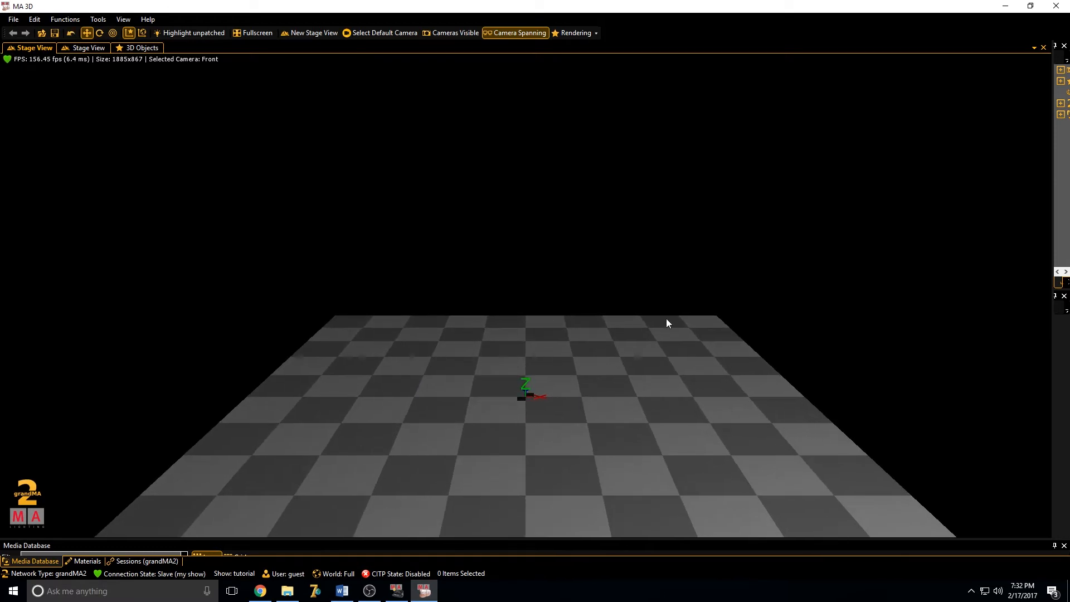
pyautogui.scroll(3, 627, 309)
pyautogui.scroll(-2, 464, 423)
pyautogui.scroll(-4, 465, 423)
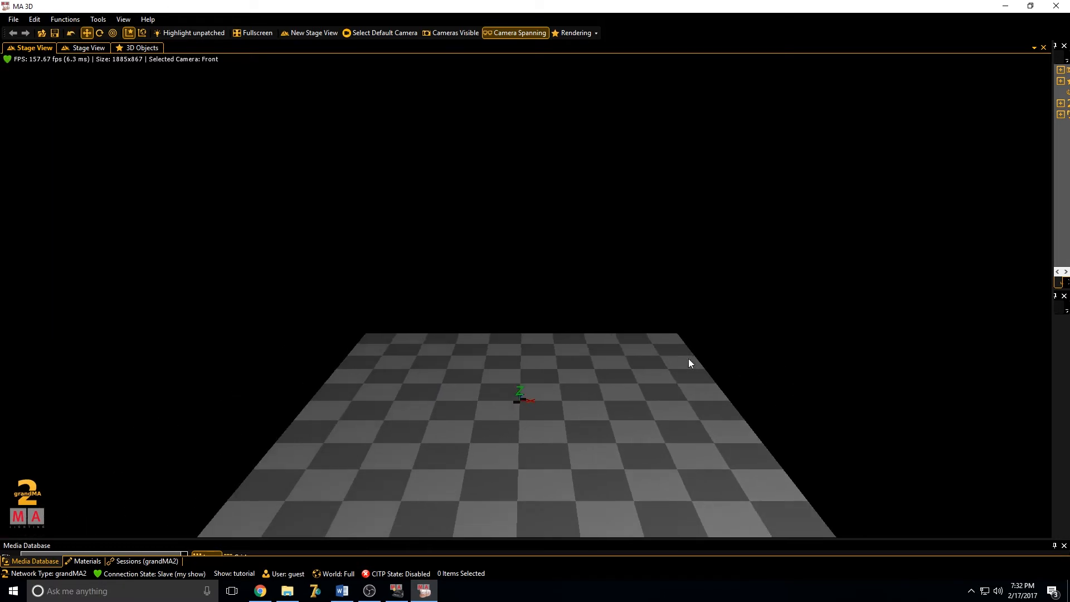
pyautogui.scroll(-2, 502, 521)
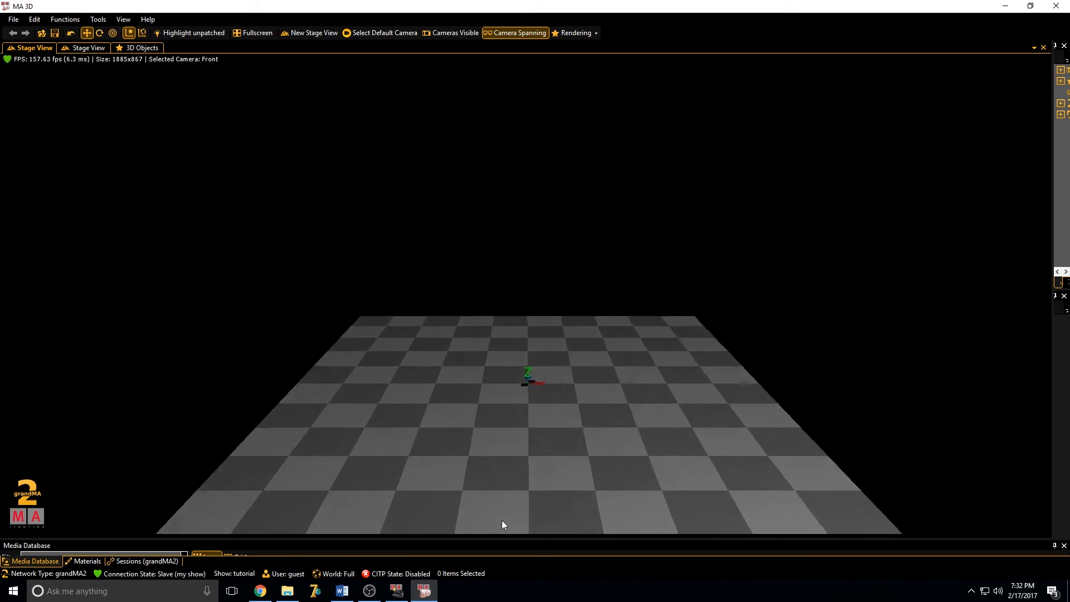
pyautogui.scroll(-1, 502, 521)
pyautogui.scroll(2, 501, 521)
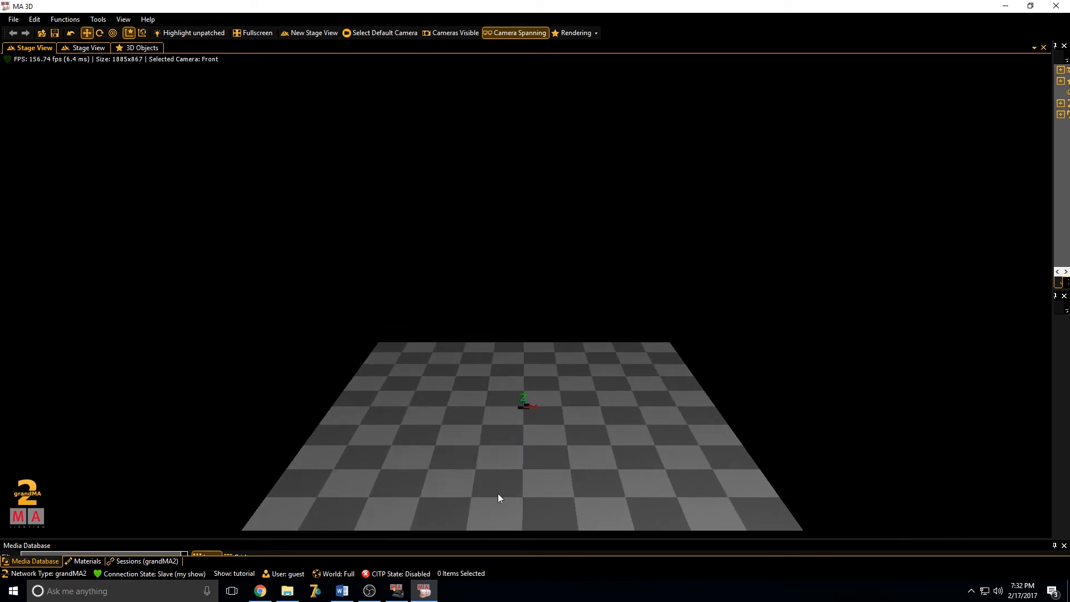
# Try out the camera movement modes, viewing the stage floor from different angles and distances.
pyautogui.rightClick(498, 236)
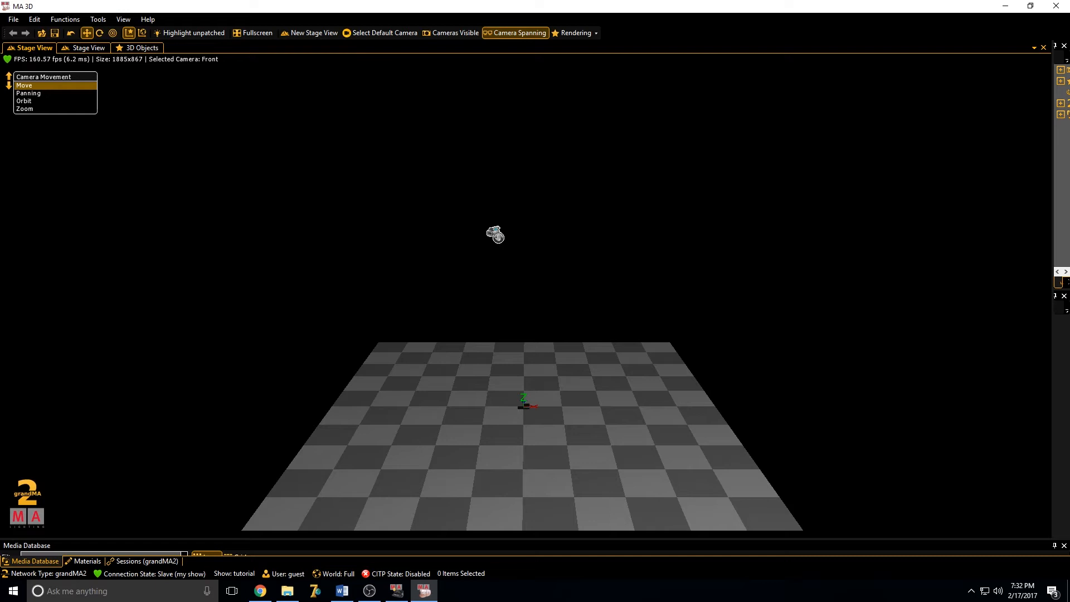
pyautogui.rightClick(45, 87)
pyautogui.moveTo(540, 220); pyautogui.dragTo(526, 257)
pyautogui.scroll(-1, 525, 182)
pyautogui.scroll(-1, 526, 255)
pyautogui.scroll(1, 527, 257)
pyautogui.scroll(-2, 528, 257)
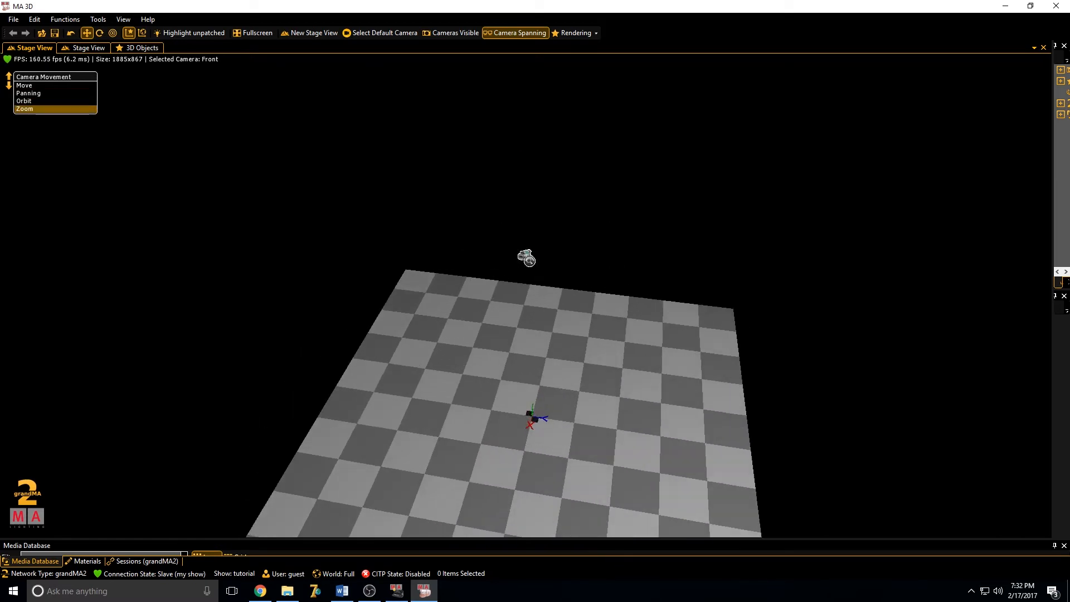
pyautogui.moveTo(505, 439); pyautogui.dragTo(407, 458)
pyautogui.scroll(-3, 407, 459)
pyautogui.scroll(3, 399, 355)
pyautogui.moveTo(398, 354); pyautogui.dragTo(17, 289)
pyautogui.scroll(-1, 398, 355)
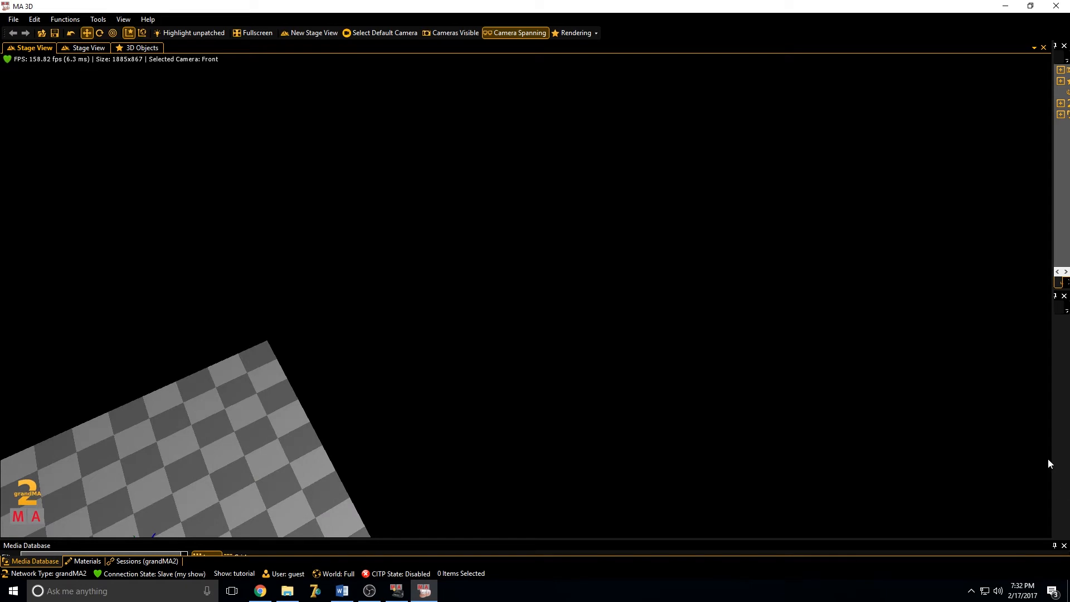
pyautogui.moveTo(1048, 464); pyautogui.dragTo(175, 113)
pyautogui.moveTo(1022, 379); pyautogui.dragTo(712, 289)
pyautogui.scroll(1, 712, 289)
pyautogui.scroll(-3, 712, 289)
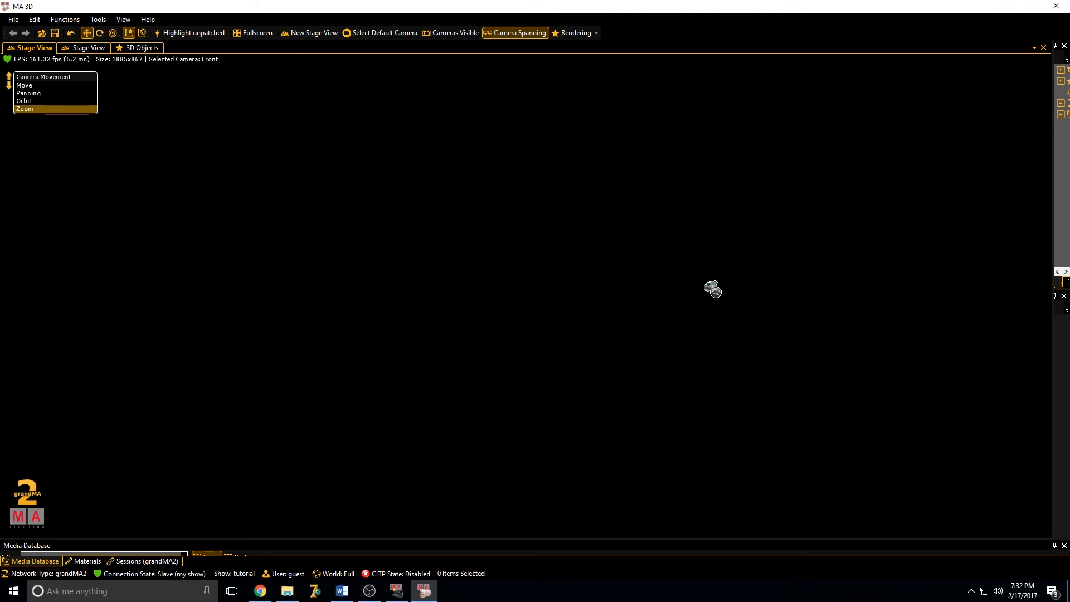
# Bring the stage floor back into view and reorient the camera to a low, front-like angle.
pyautogui.moveTo(712, 289); pyautogui.dragTo(712, 290)
pyautogui.scroll(1, 779, 461)
pyautogui.scroll(8, 852, 496)
pyautogui.scroll(8, 853, 501)
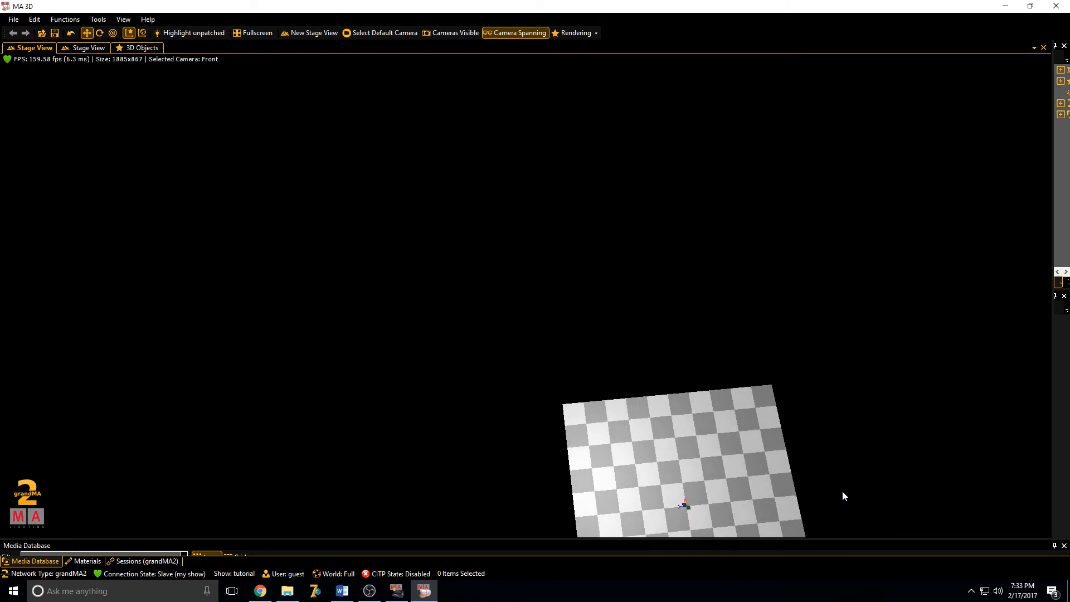
pyautogui.moveTo(680, 508); pyautogui.dragTo(679, 505)
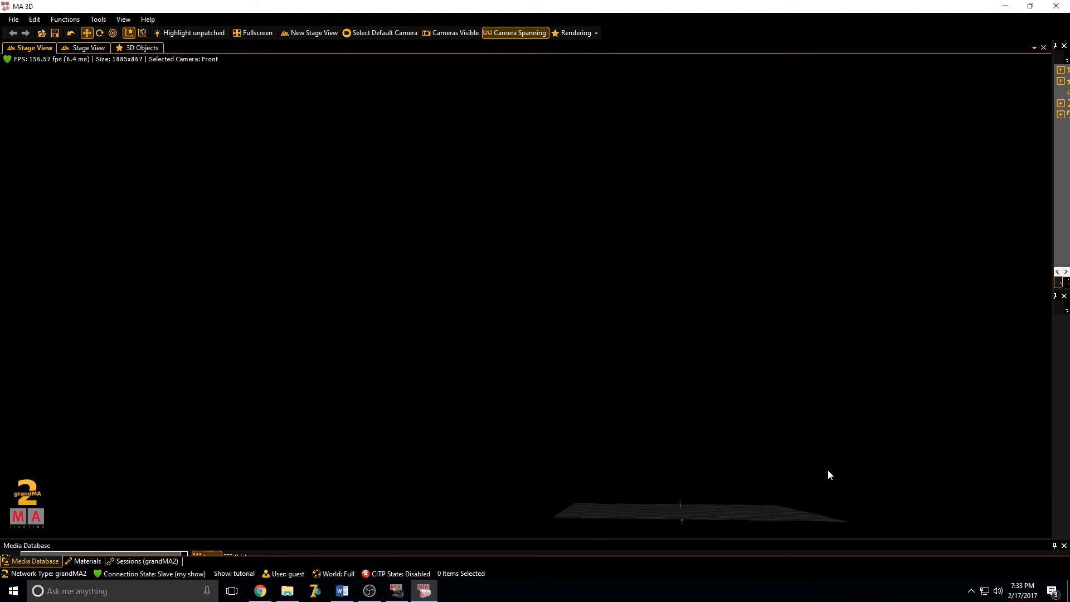
pyautogui.moveTo(737, 485); pyautogui.dragTo(745, 497)
pyautogui.moveTo(597, 506); pyautogui.dragTo(597, 507)
pyautogui.moveTo(613, 440); pyautogui.dragTo(548, 419)
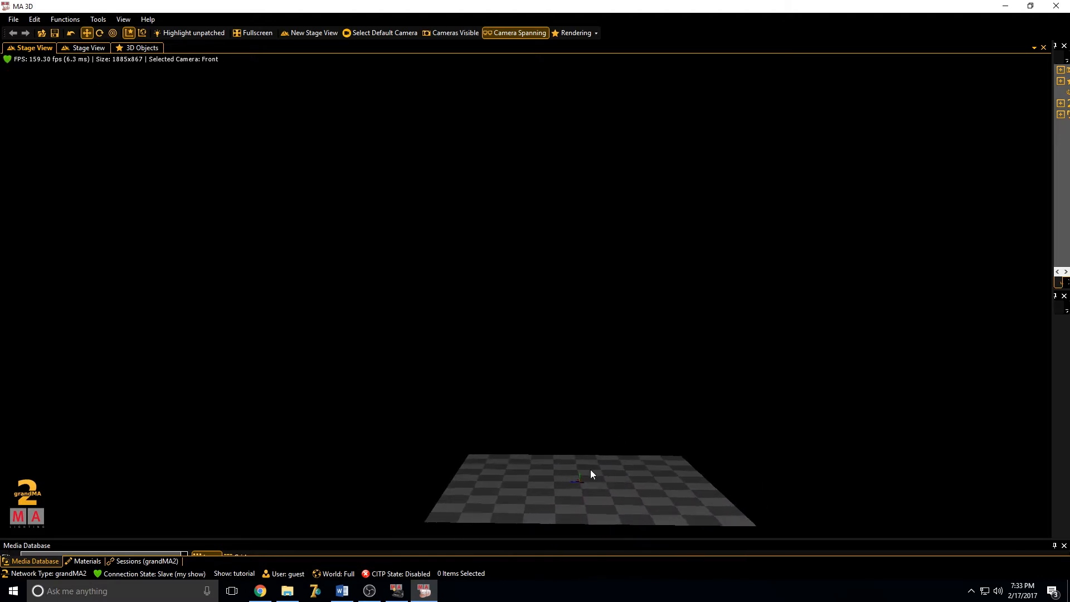
pyautogui.scroll(3, 592, 474)
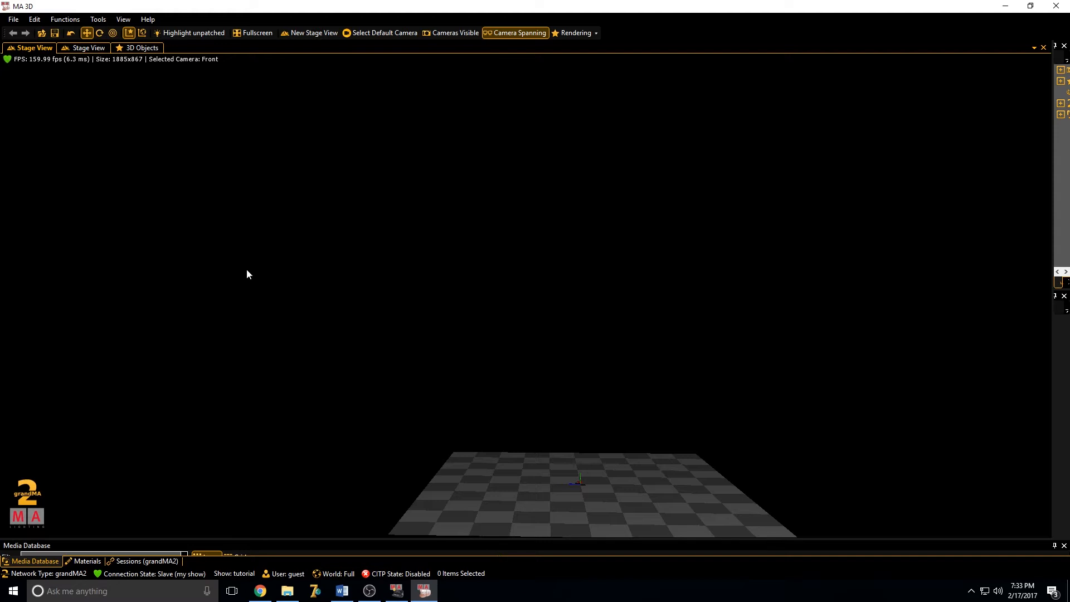
# Select RPointe3 1 from the object list and raise it to about 3.26 m above the stage floor.
pyautogui.click(144, 49)
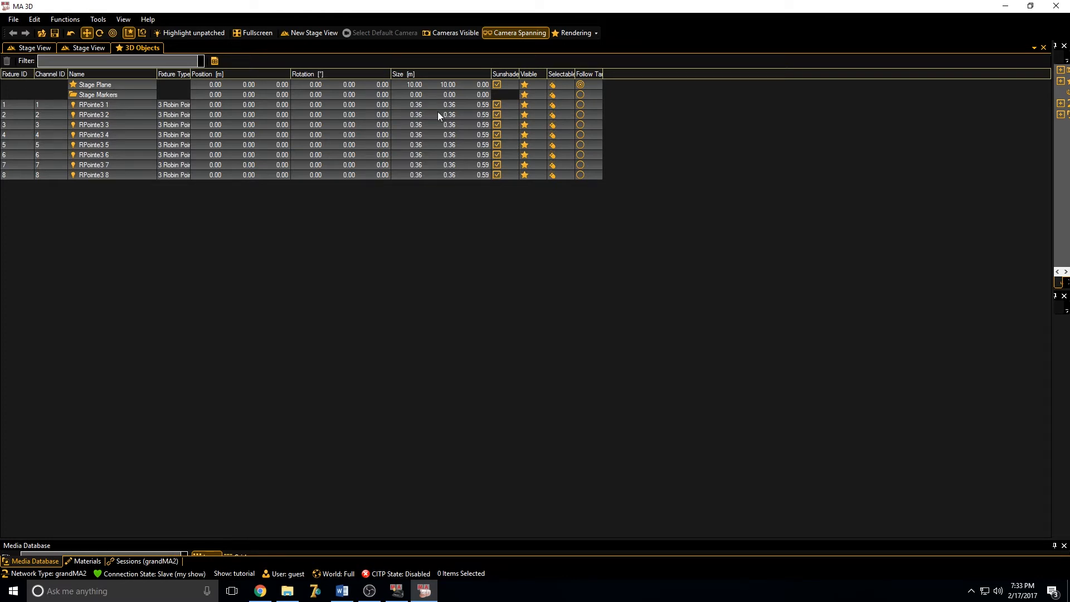
pyautogui.click(95, 103)
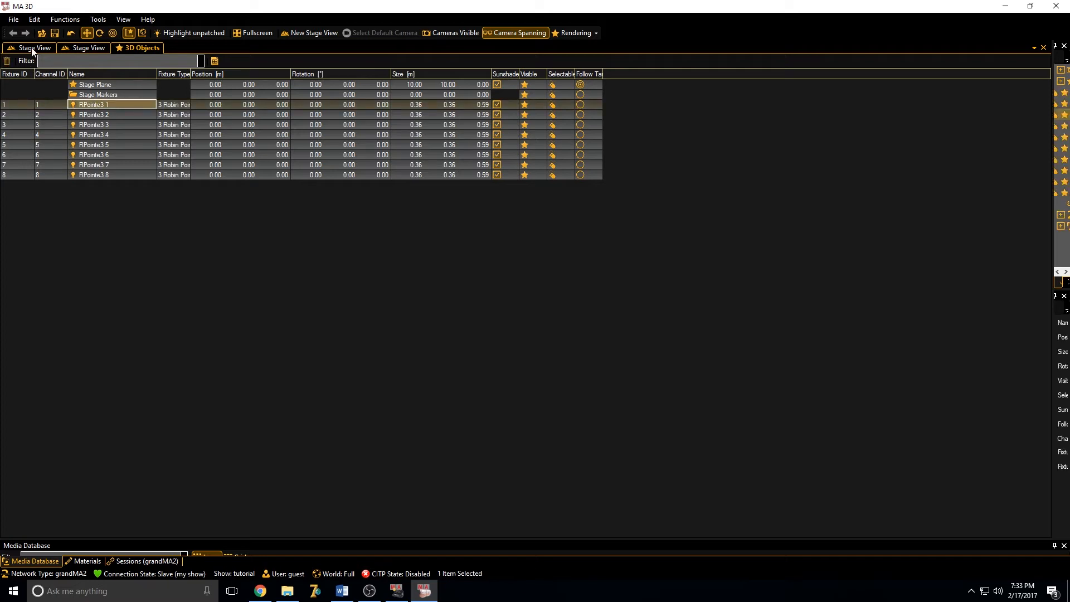
pyautogui.click(32, 49)
pyautogui.click(579, 446)
pyautogui.moveTo(579, 444); pyautogui.dragTo(588, 355)
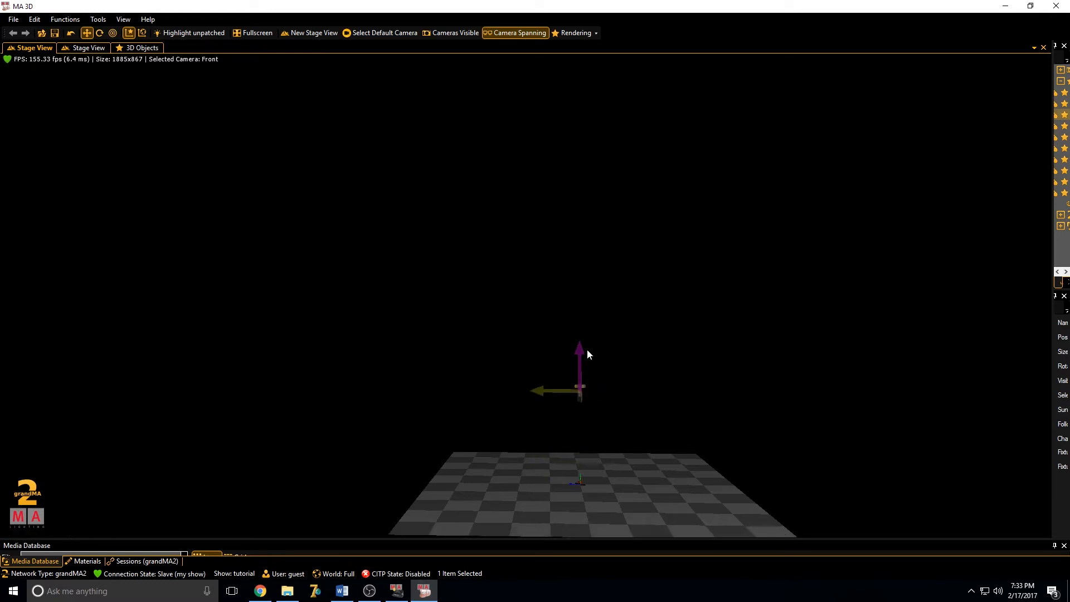
pyautogui.moveTo(353, 303); pyautogui.dragTo(325, 348)
pyautogui.scroll(-2, 325, 348)
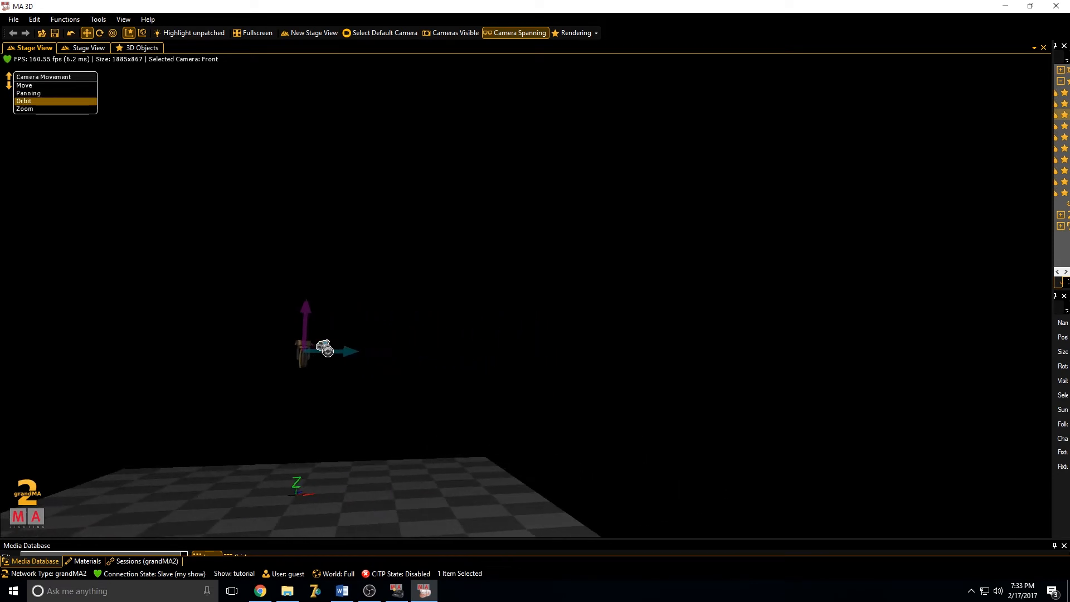
pyautogui.moveTo(420, 367); pyautogui.dragTo(323, 380)
pyautogui.scroll(1, 201, 396)
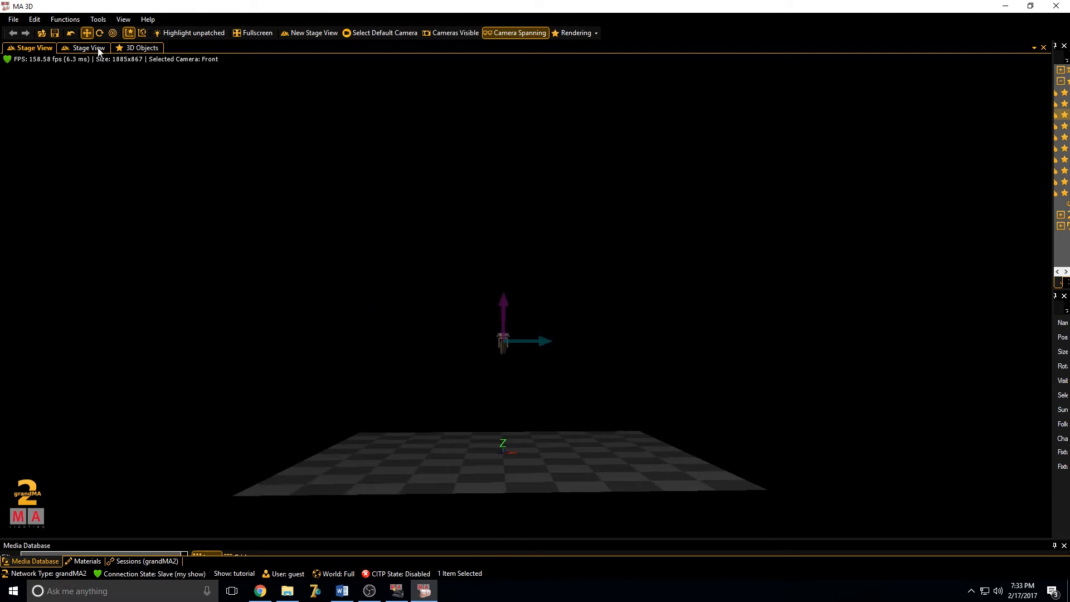
# Set the X rotation of RPointe3 1 to 180° and check its orientation on the stage.
pyautogui.click(146, 48)
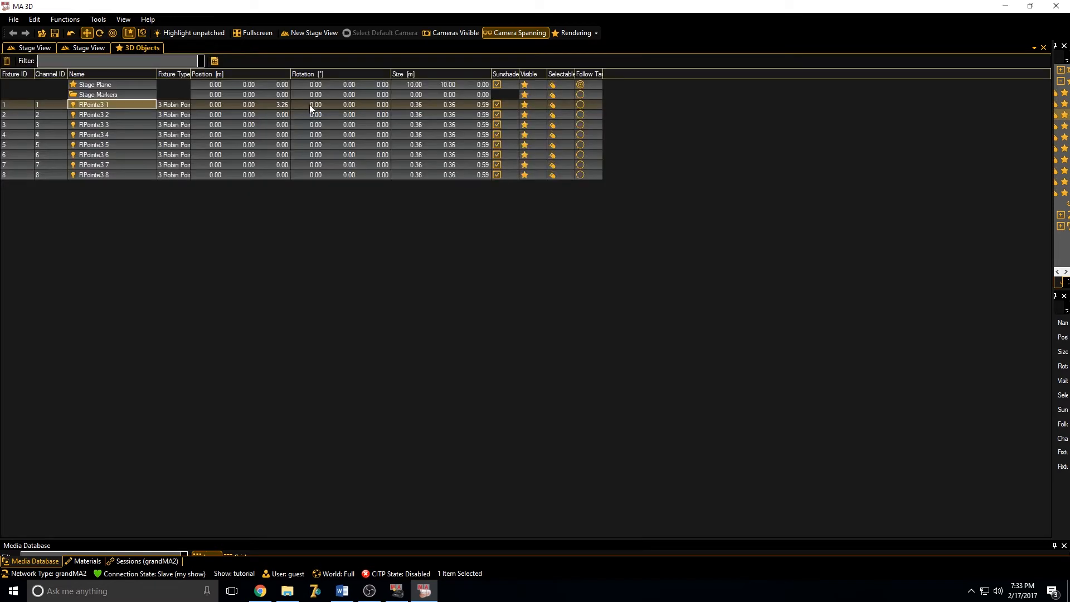
pyautogui.doubleClick(310, 105)
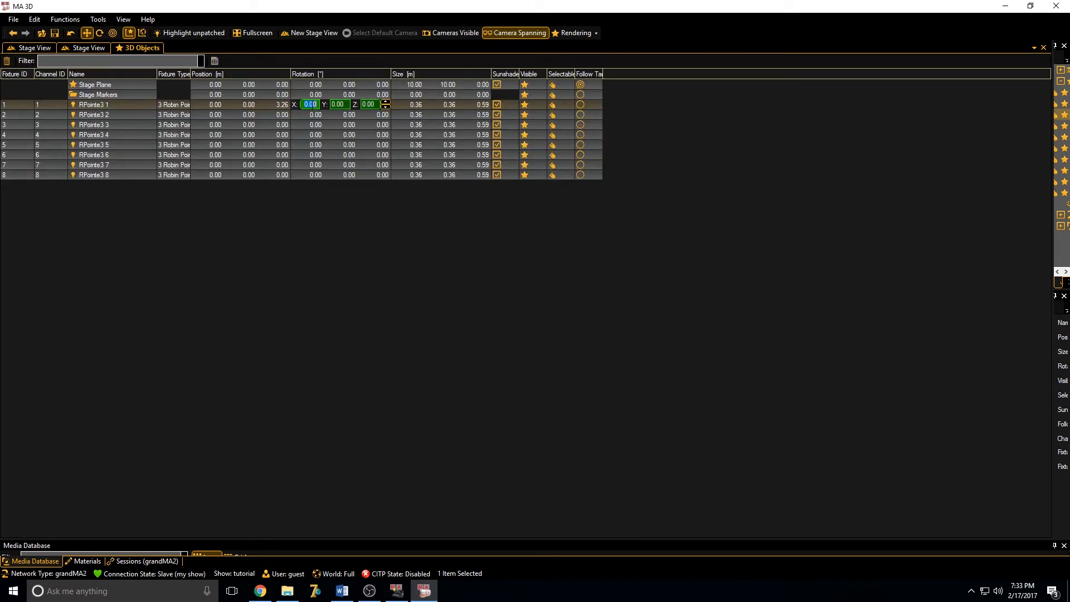
pyautogui.write('180')
pyautogui.press('Return')
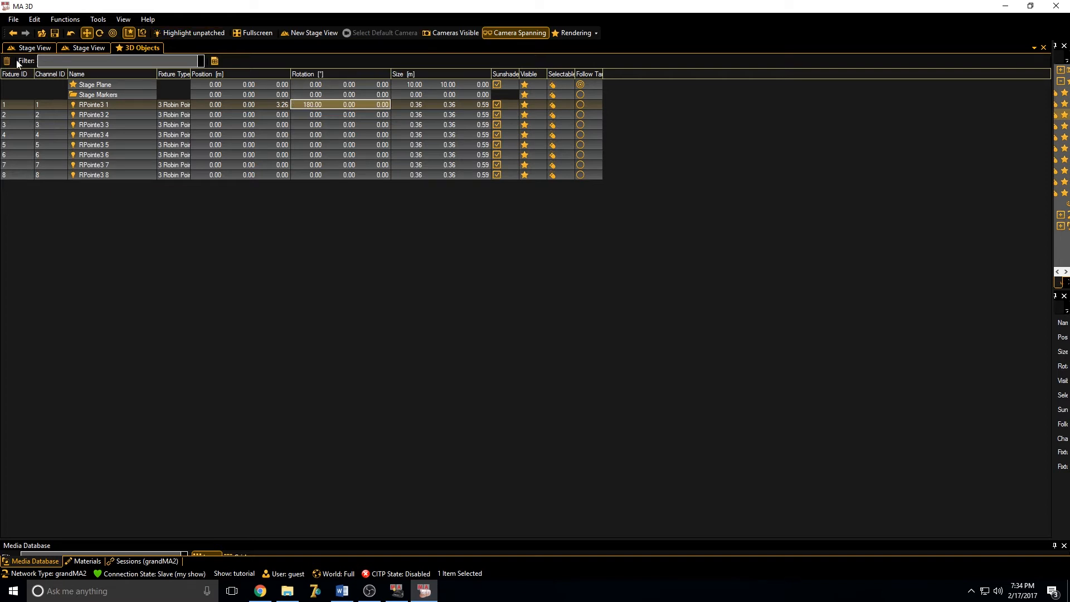
pyautogui.click(40, 48)
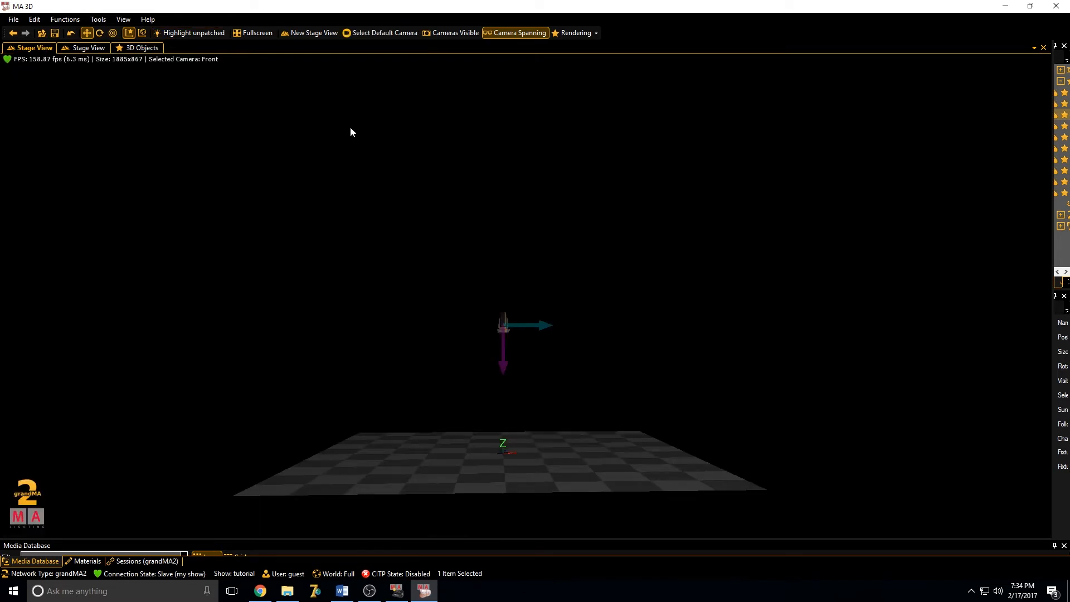
# Lower RPointe3 1 onto the stage floor near the side edge, at about X -4.48, Y -1.41, Z 0.01 m, and deselect it.
pyautogui.moveTo(471, 356); pyautogui.dragTo(503, 417)
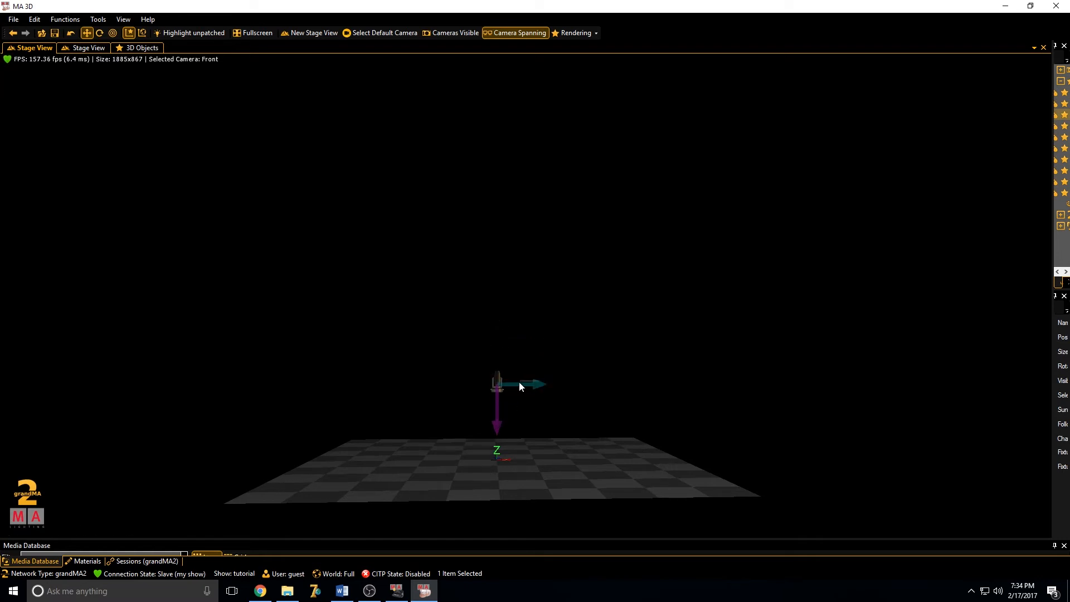
pyautogui.click(492, 410)
pyautogui.scroll(-1, 495, 413)
pyautogui.moveTo(494, 413); pyautogui.dragTo(425, 396)
pyautogui.click(496, 384)
pyautogui.moveTo(457, 436); pyautogui.dragTo(470, 390)
pyautogui.moveTo(560, 368); pyautogui.dragTo(563, 375)
pyautogui.scroll(-5, 500, 459)
pyautogui.moveTo(511, 445); pyautogui.dragTo(340, 520)
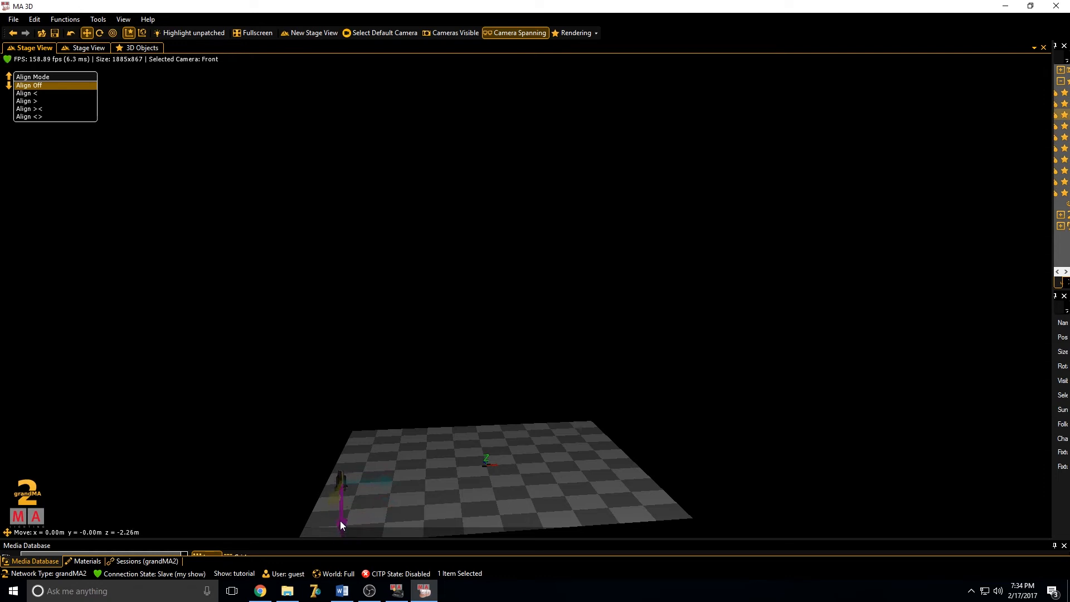
pyautogui.click(245, 266)
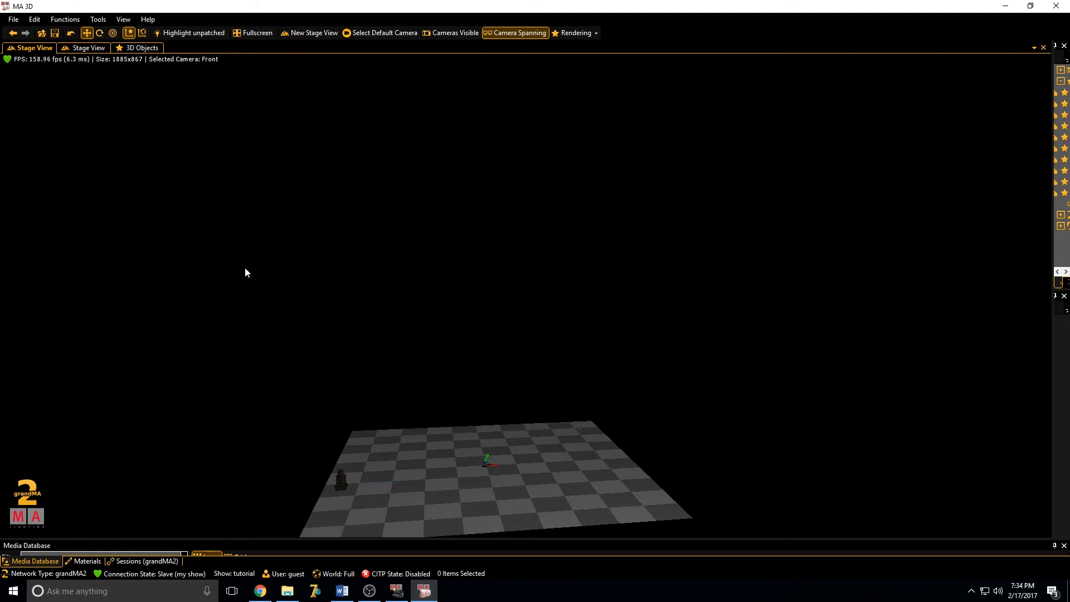
# Set the position of RPointe3 2 to X -4.48, Y -2.41, Z 0.01 m and check it on the stage.
pyautogui.click(118, 50)
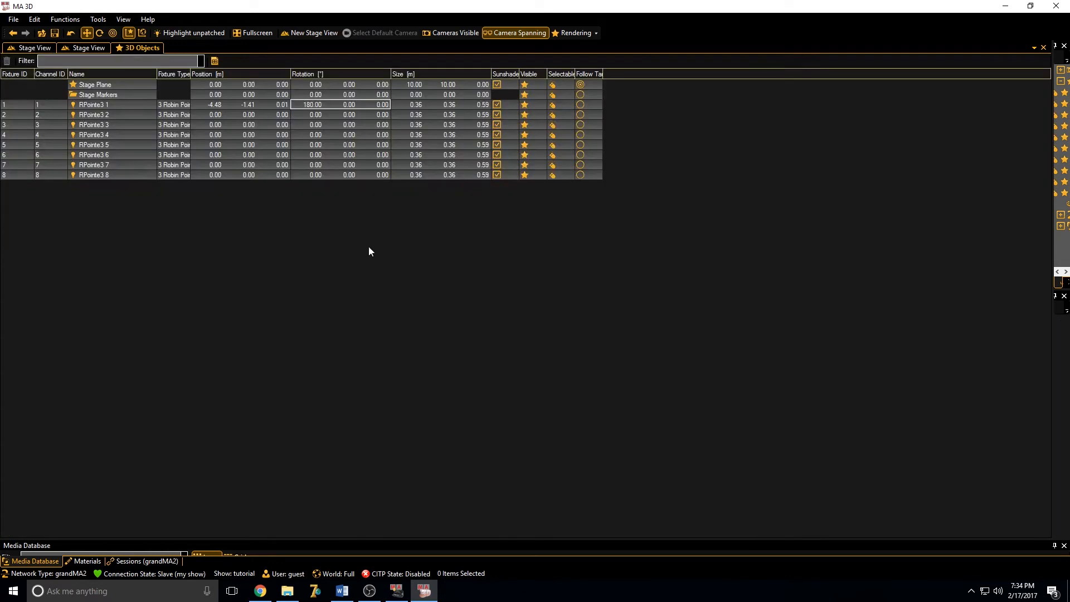
pyautogui.doubleClick(210, 106)
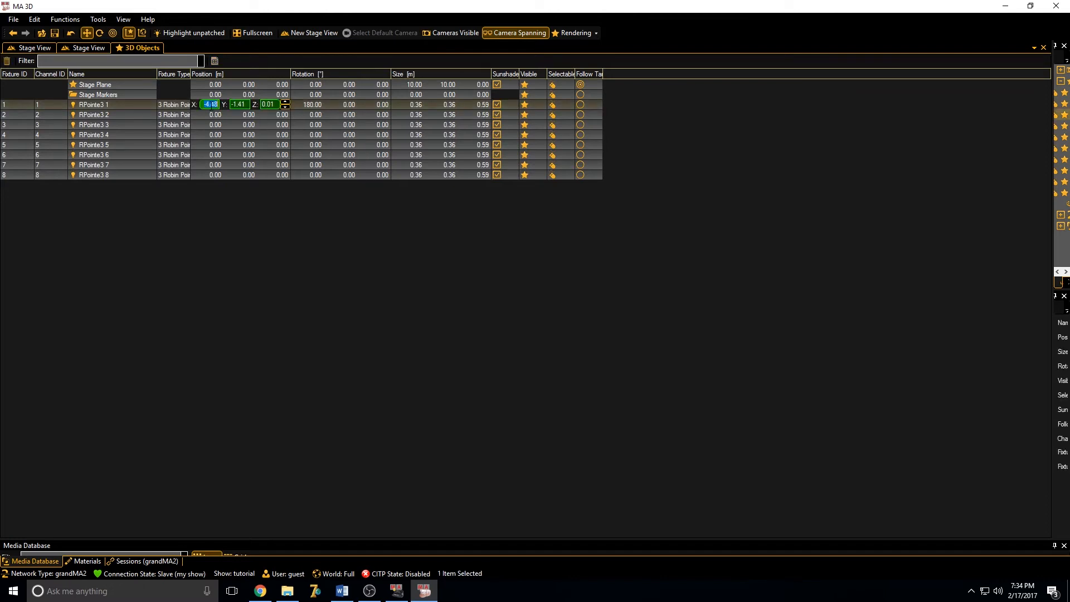
pyautogui.doubleClick(216, 116)
pyautogui.write('-4.')
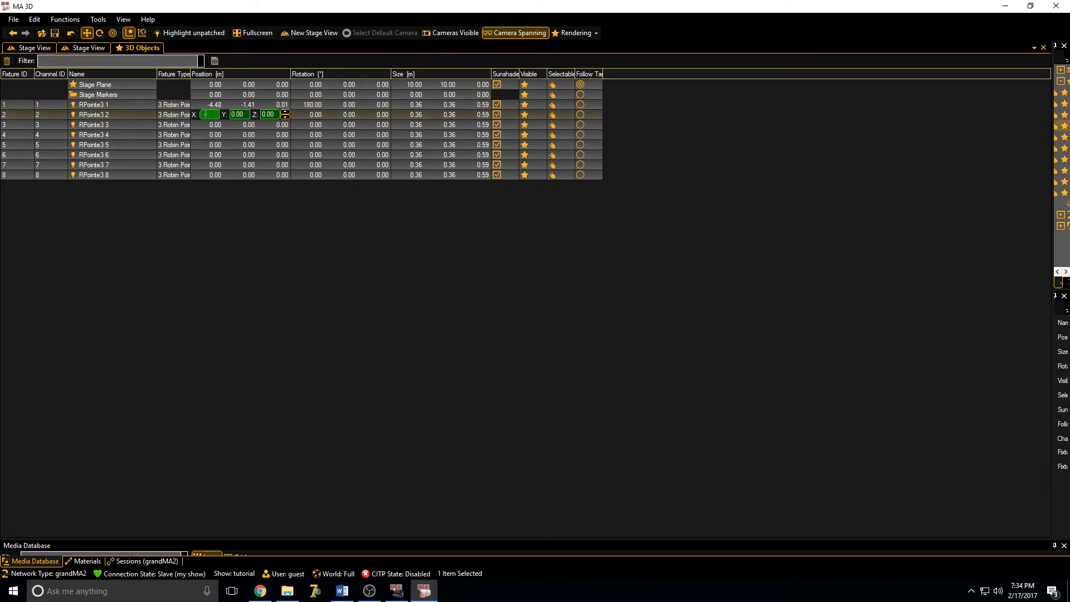
pyautogui.write('48')
pyautogui.press('Tab')
pyautogui.write('-2.41')
pyautogui.press('Tab')
pyautogui.press('BackSpace')
pyautogui.write('0.01')
pyautogui.press('Return')
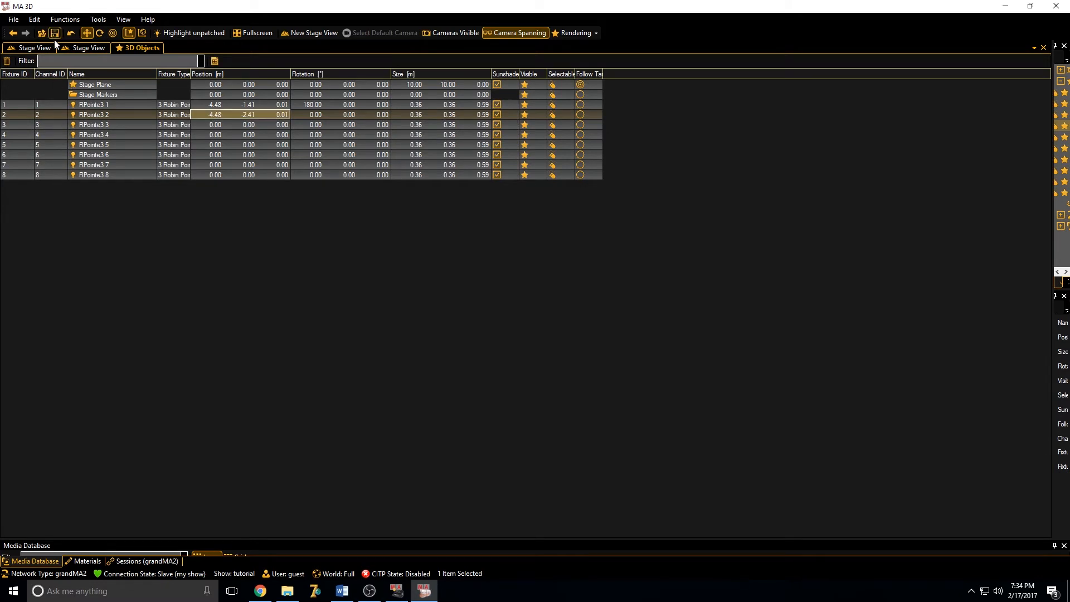
pyautogui.click(34, 48)
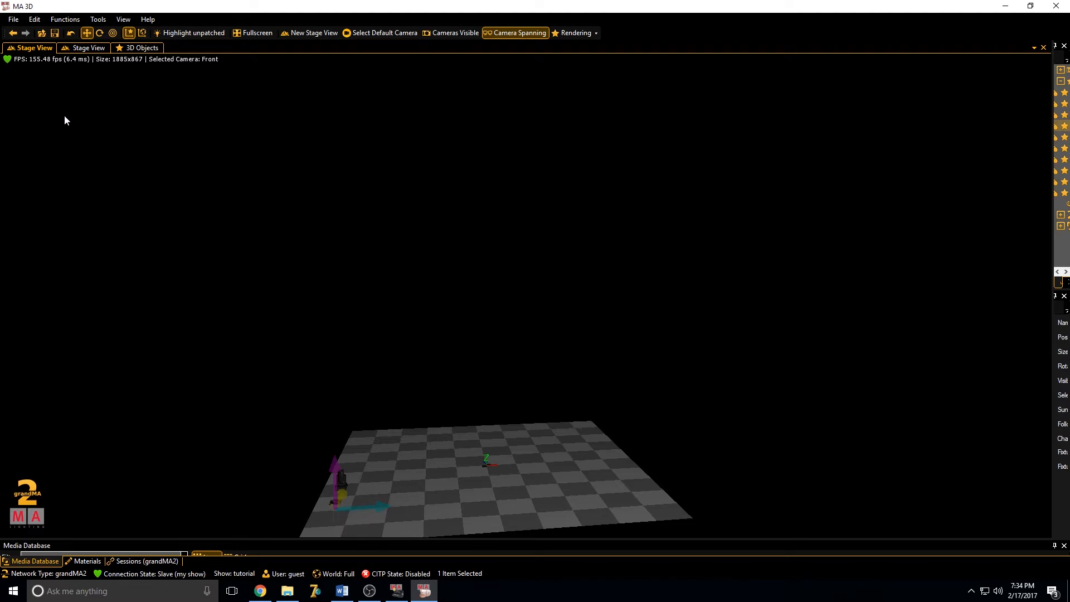
# Set RPointe3 2's X position to -3.48 m, try to set its Y to -1.41 m, and check it on the stage.
pyautogui.click(131, 48)
pyautogui.doubleClick(248, 116)
pyautogui.click(248, 115)
pyautogui.write('-1.41')
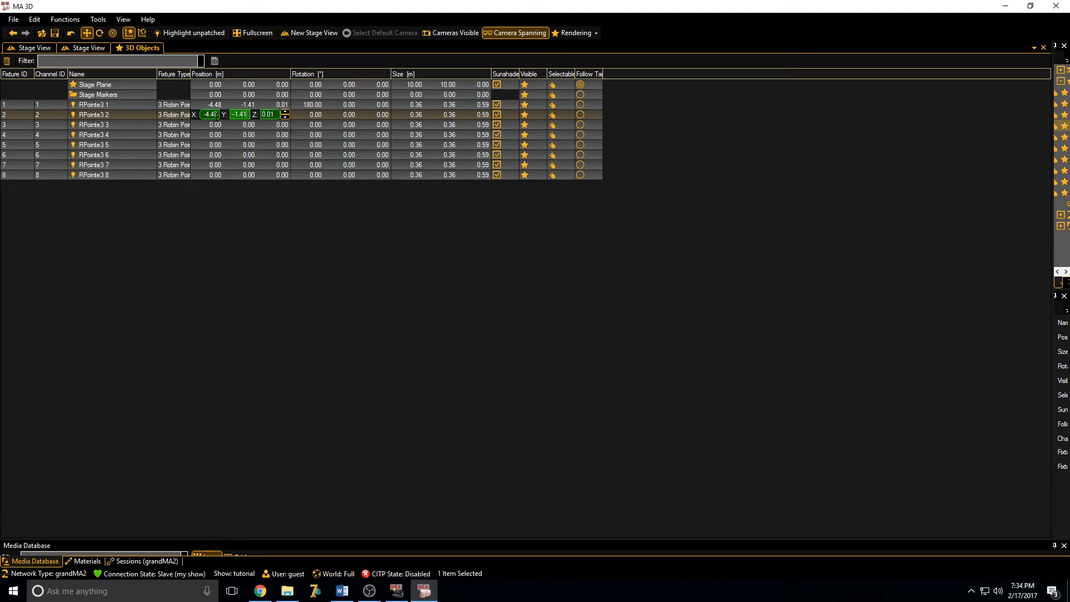
pyautogui.moveTo(217, 114); pyautogui.dragTo(86, 86)
pyautogui.write('-')
pyautogui.write('3.4')
pyautogui.press('Return')
pyautogui.click(54, 49)
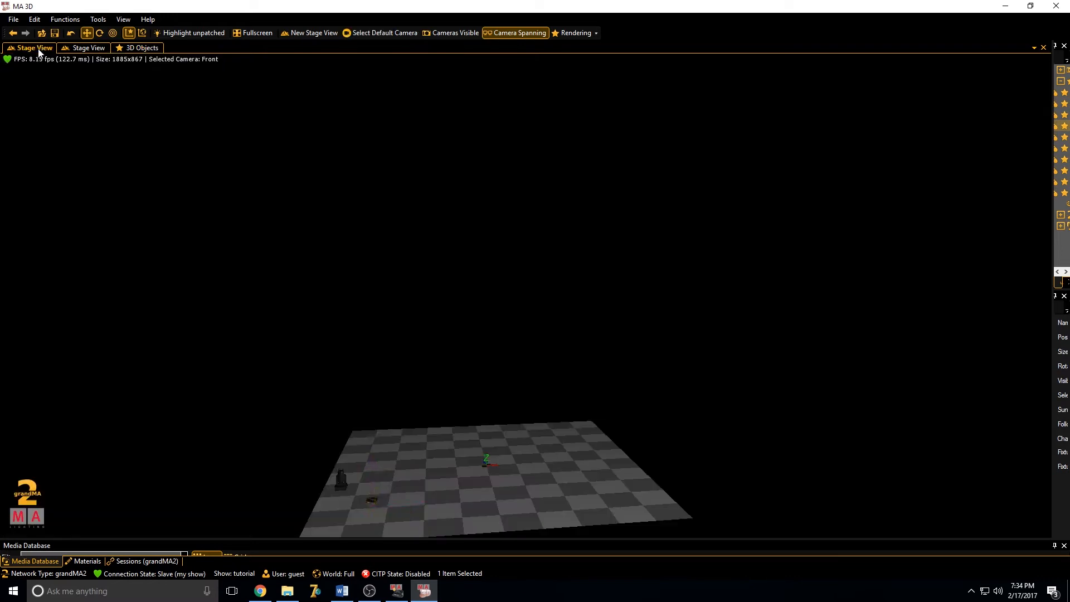
# Set the X rotation of RPointe3 2 to 180°.
pyautogui.click(139, 48)
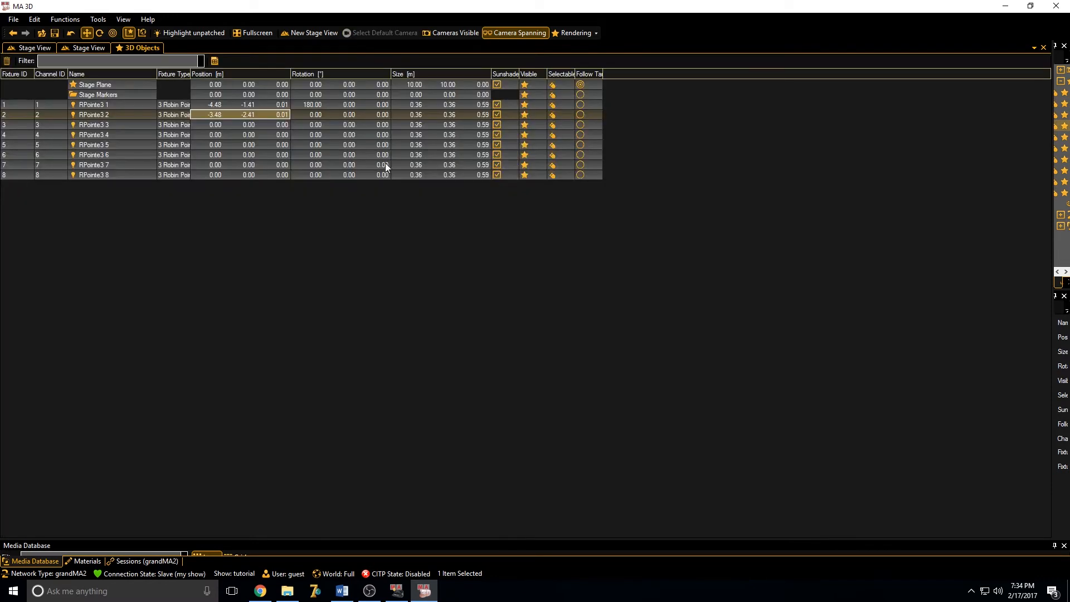
pyautogui.click(317, 114)
pyautogui.write('180')
pyautogui.press('Return')
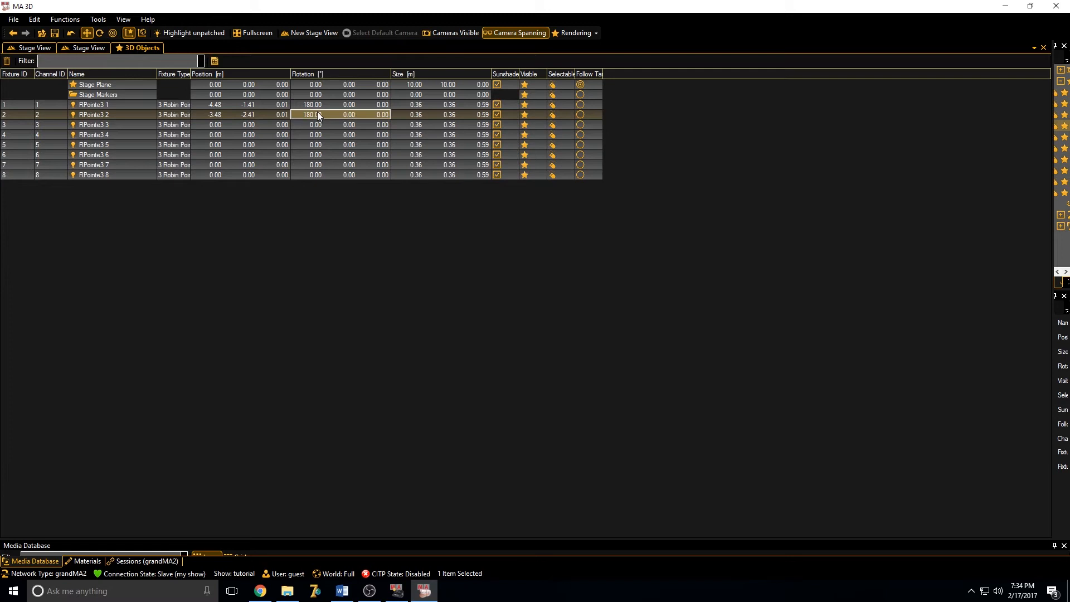
# Set the position of RPointe3 3 to X -2.48 m and Y -1.41 m.
pyautogui.click(215, 124)
pyautogui.write('-2.48')
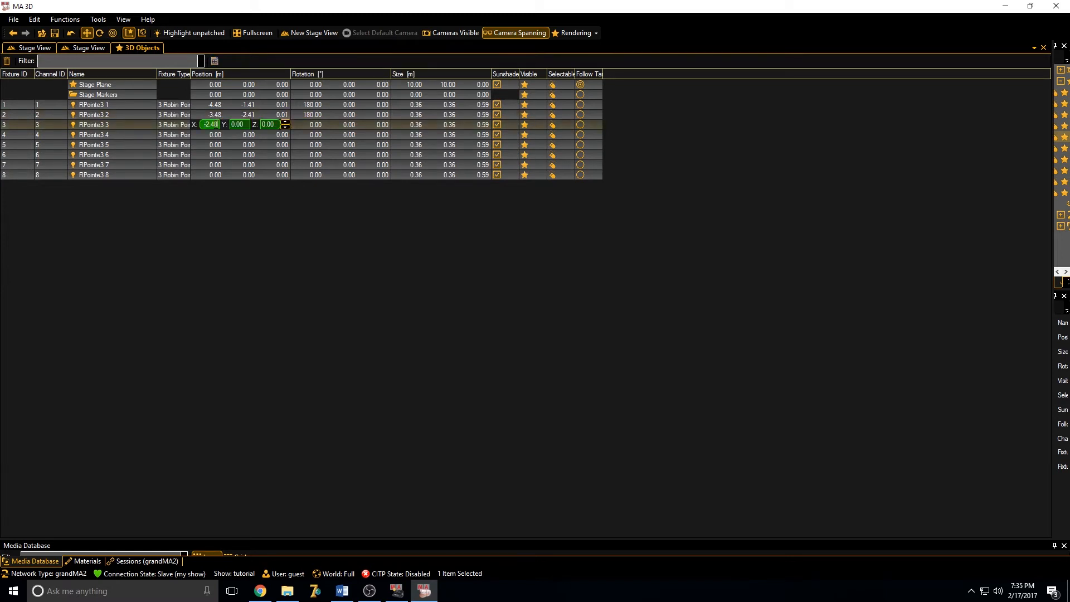
pyautogui.press('Tab')
pyautogui.write('-1.41')
# Set the Y position of RPointe3 2 to -1.41 m and check its alignment on the stage.
pyautogui.click(250, 115)
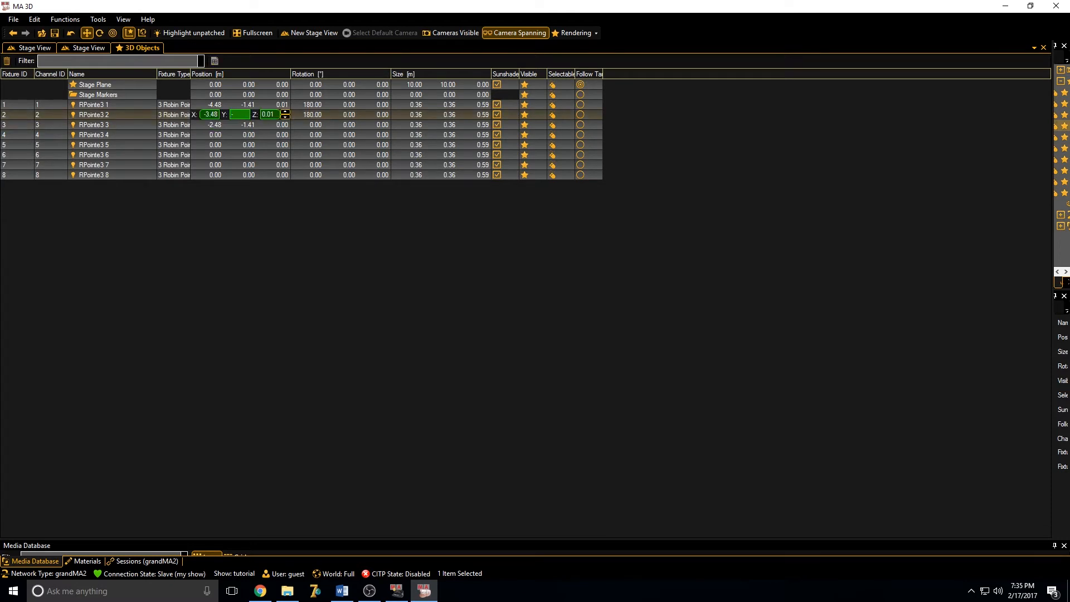
pyautogui.write('-1.41')
pyautogui.press('Return')
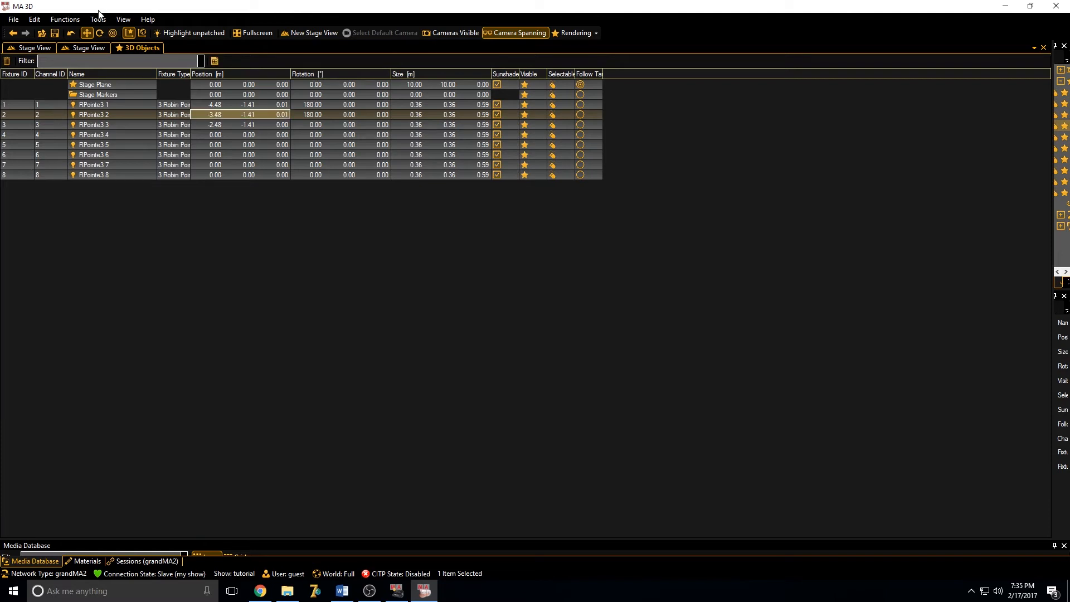
pyautogui.click(33, 48)
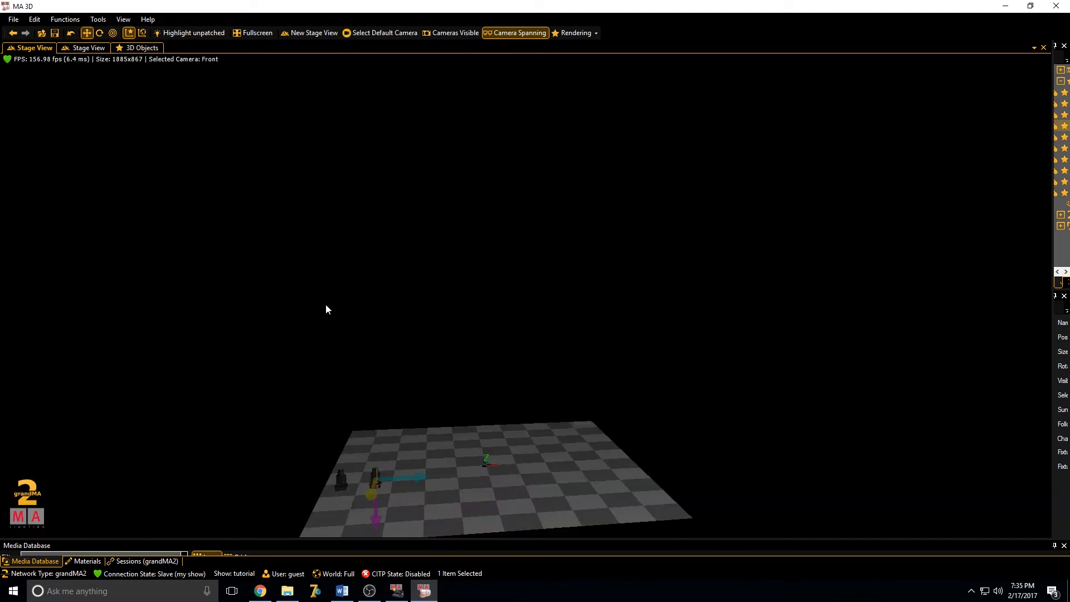
# Set the X rotation of RPointe3 3 to 180°.
pyautogui.click(138, 48)
pyautogui.click(320, 126)
pyautogui.write('180')
pyautogui.press('Return')
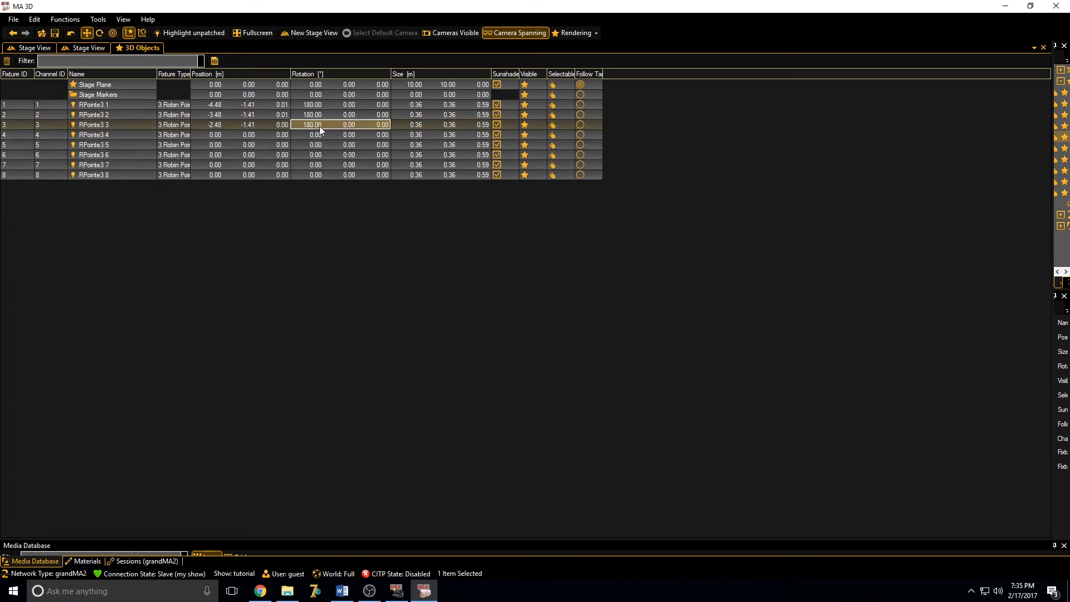
# Set the position of RPointe3 4 to X -1.48, Y -1.41, Z 0.01 m.
pyautogui.click(218, 135)
pyautogui.click(215, 134)
pyautogui.write('-1.48')
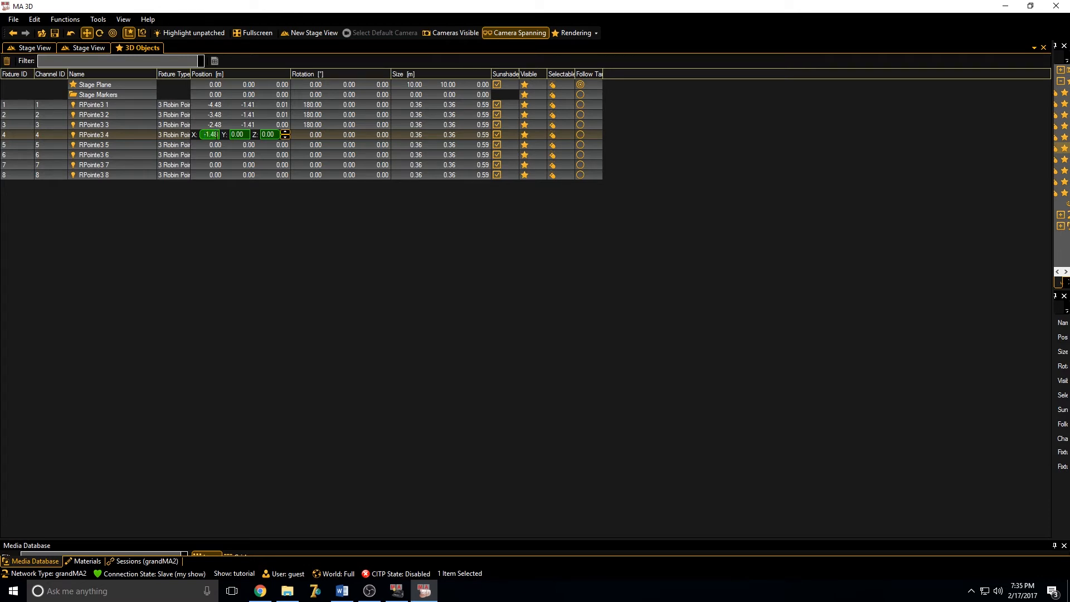
pyautogui.press('Tab')
pyautogui.write('-1.4')
pyautogui.click(269, 136)
pyautogui.write('0.01')
# Set the Z position of RPointe3 3 to 0.01 m.
pyautogui.click(270, 124)
pyautogui.write('0.01')
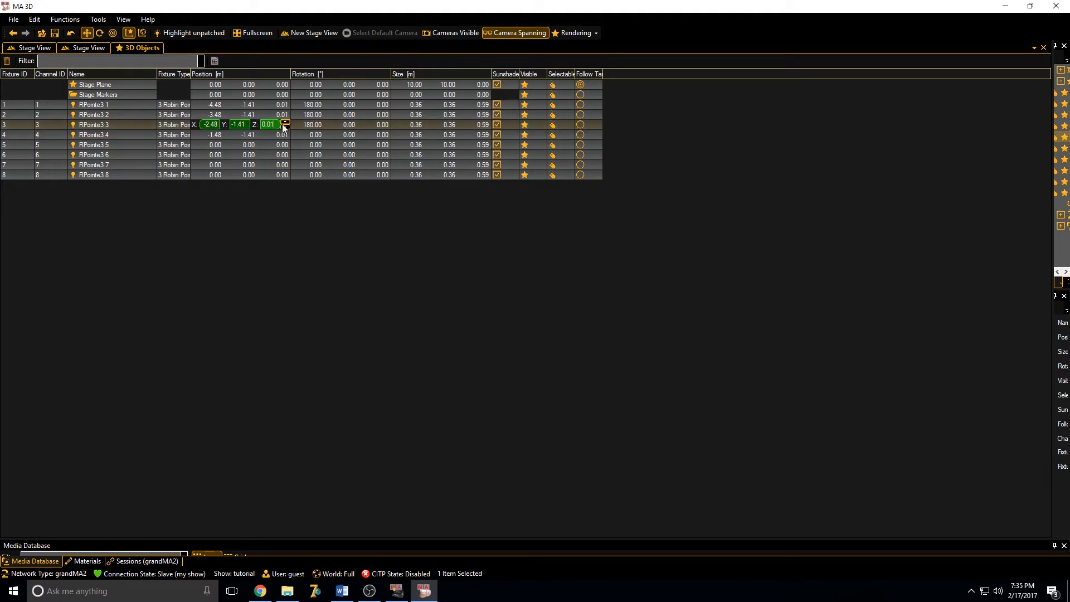
pyautogui.press('Return')
# Set the X rotation of RPointe3 4 to 180°.
pyautogui.click(317, 134)
pyautogui.click(316, 135)
pyautogui.write('18')
pyautogui.press('Return')
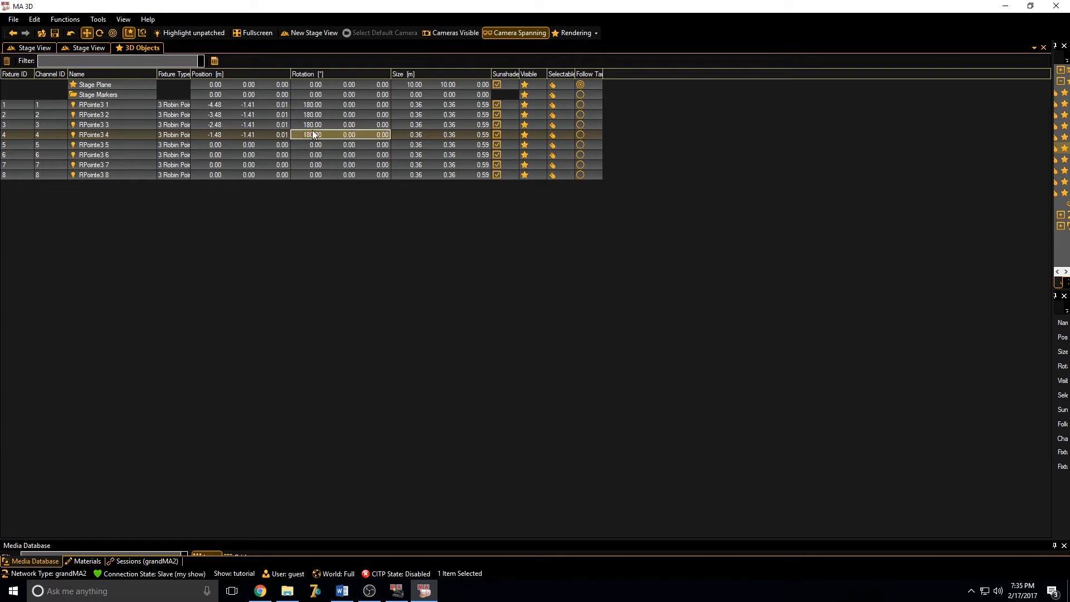
# Place RPointe3 5 at X 0.48, Y -1.41, Z 0.01 m and set its X rotation to 180°.
pyautogui.click(218, 145)
pyautogui.write('0.01')
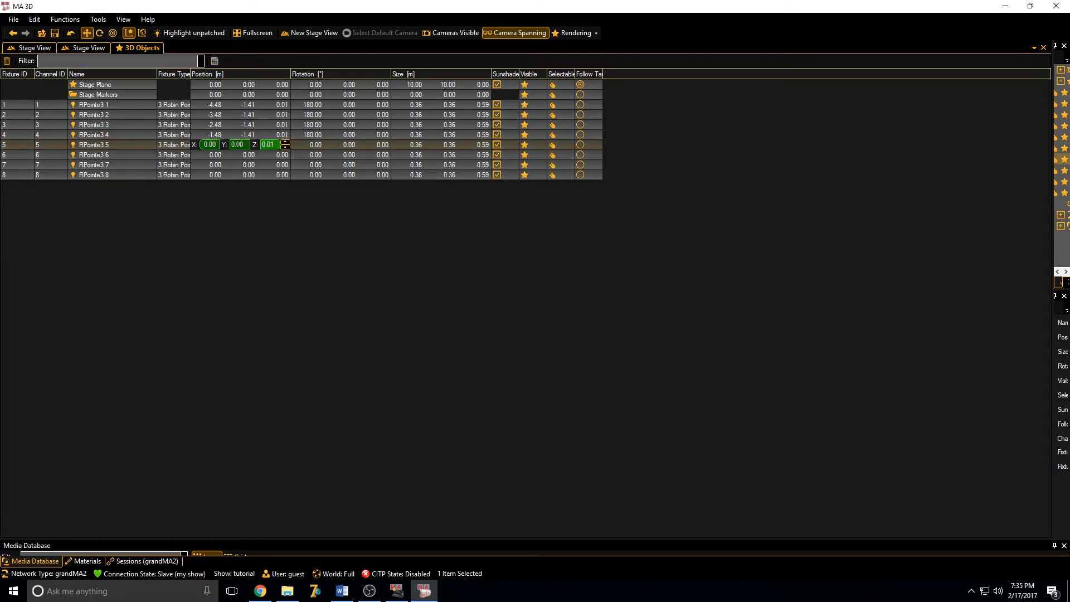
pyautogui.moveTo(246, 146); pyautogui.dragTo(225, 138)
pyautogui.moveTo(220, 142); pyautogui.dragTo(194, 138)
pyautogui.click(317, 146)
pyautogui.write('180')
pyautogui.press('Return')
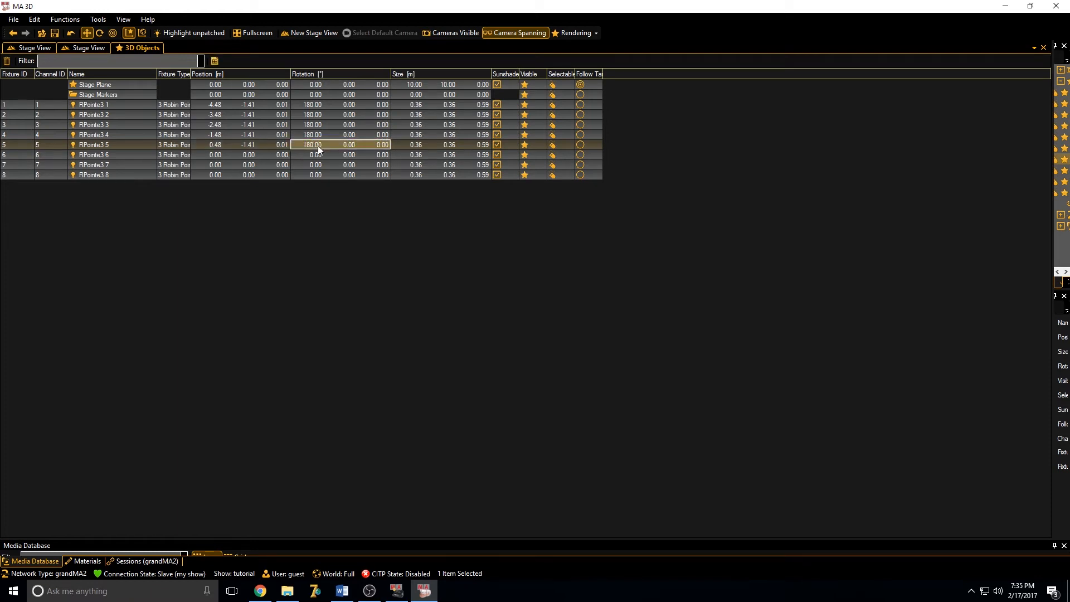
# Place RPointe3 6 at X 1.48, Y -1.41, Z 0.01 m and set its X rotation to 180°.
pyautogui.click(219, 155)
pyautogui.write('1.48')
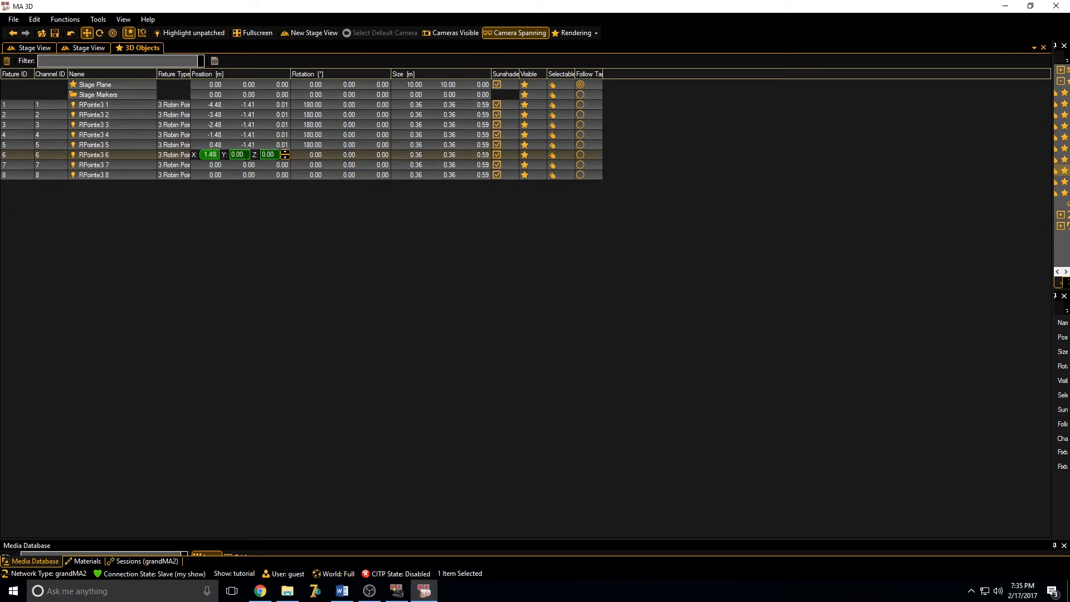
pyautogui.press('Tab')
pyautogui.write('-')
pyautogui.press('Tab')
pyautogui.write('0.01')
pyautogui.press('Tab')
pyautogui.write('180')
pyautogui.press('Return')
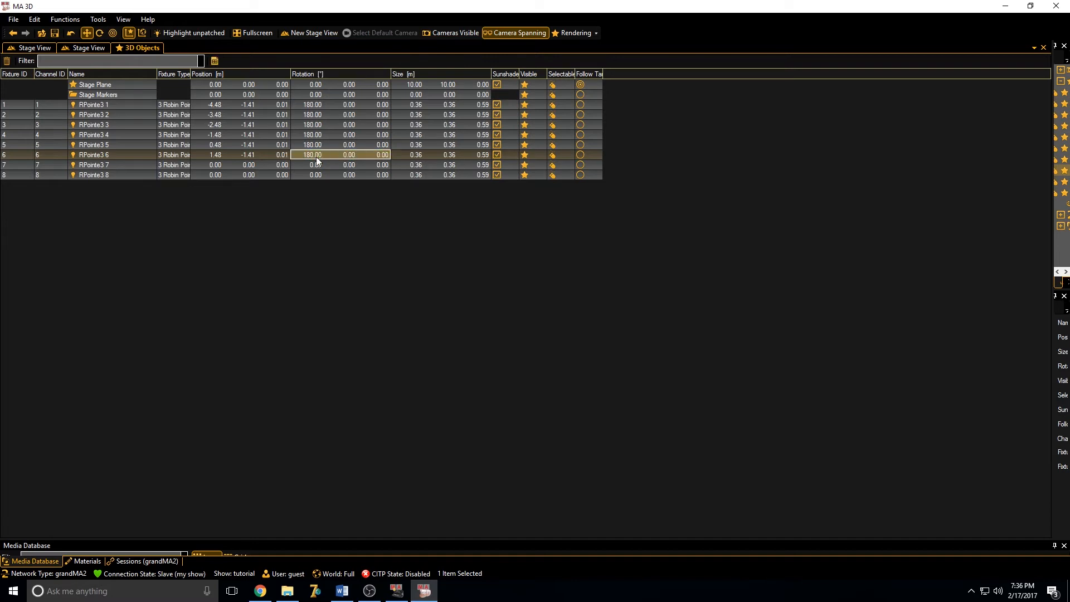
# Set the position of RPointe3 7 to X 2.48, Y -1.41, Z 0.01 m.
pyautogui.doubleClick(212, 165)
pyautogui.write('0.01')
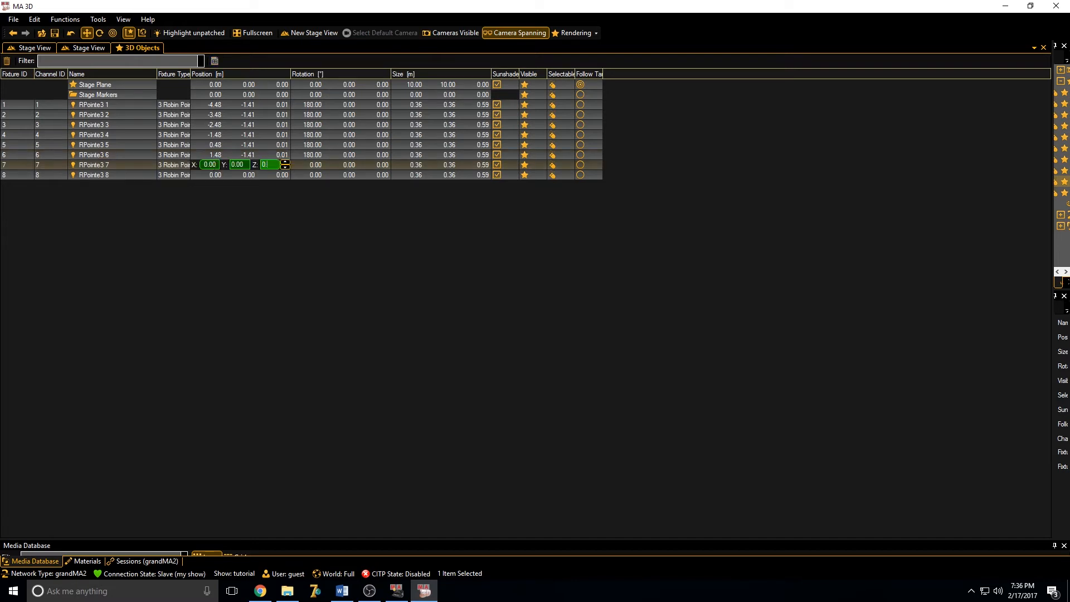
pyautogui.moveTo(248, 164); pyautogui.dragTo(227, 165)
pyautogui.write('-1.41')
pyautogui.doubleClick(212, 165)
pyautogui.write('2.48')
# Set the position of RPointe3 8 to X 3.48, Y -1.41, Z 0.01 m.
pyautogui.doubleClick(213, 173)
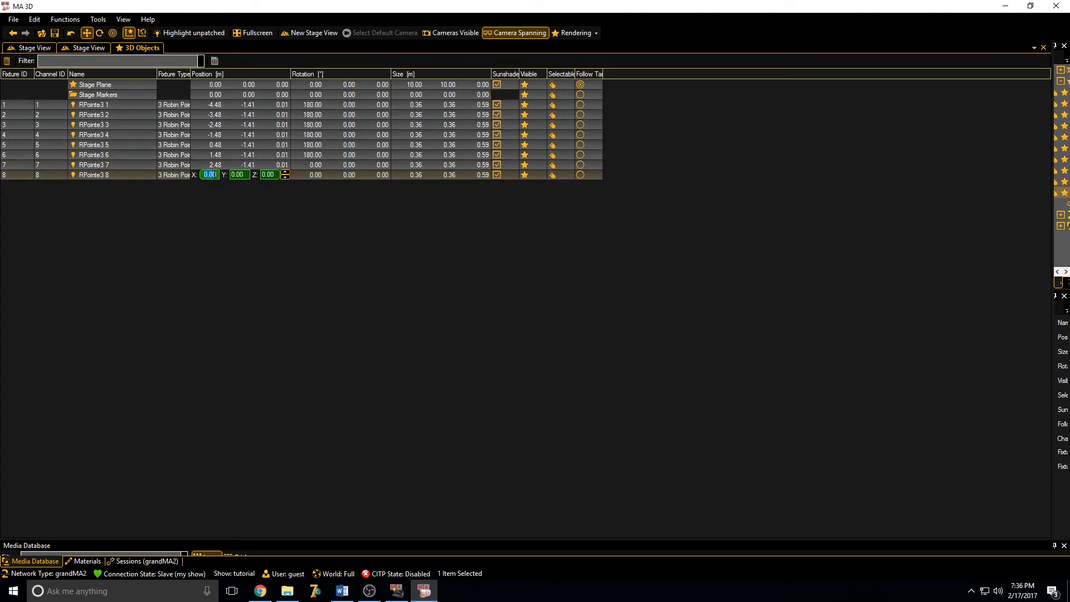
pyautogui.write('3.48')
pyautogui.press('Tab')
pyautogui.write('-1.')
pyautogui.press('Tab')
pyautogui.press('Return')
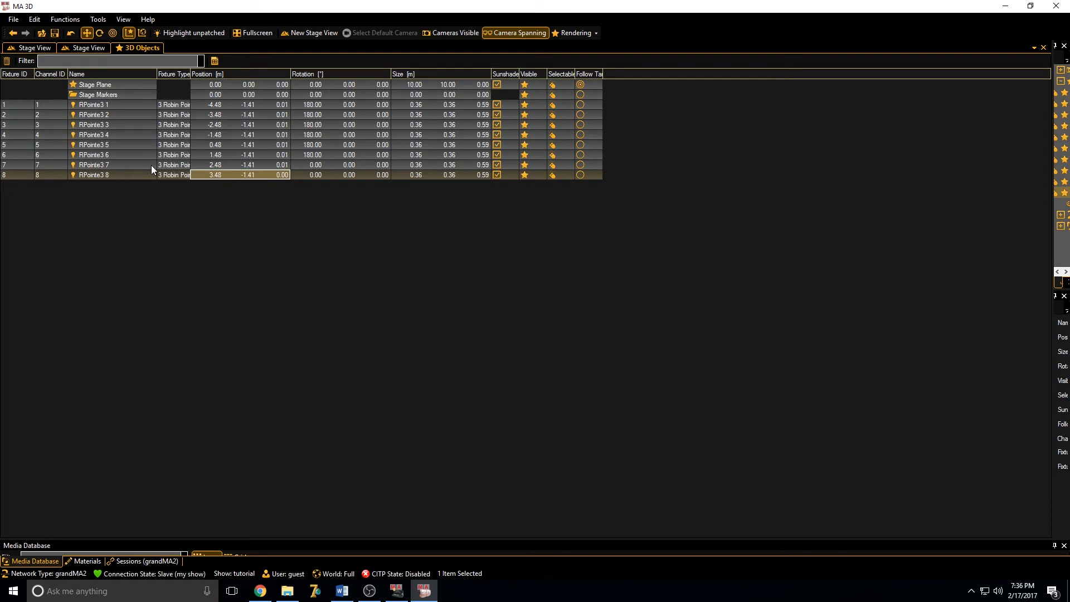
pyautogui.doubleClick(281, 176)
pyautogui.write('0.')
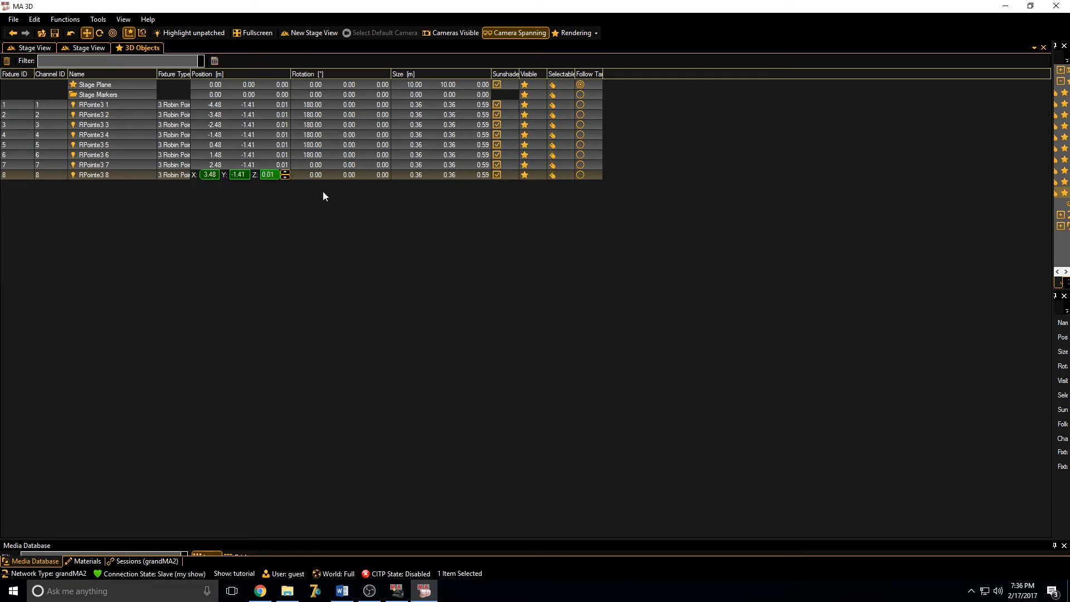
# Set the X rotation of RPointe3 7 and RPointe3 8 to 180°.
pyautogui.doubleClick(315, 165)
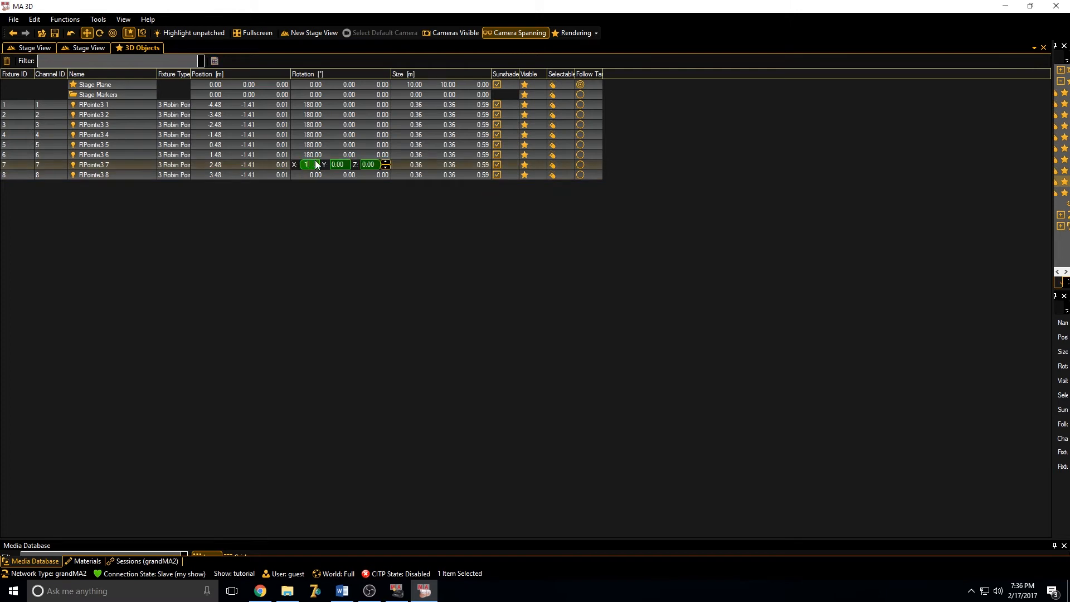
pyautogui.doubleClick(311, 175)
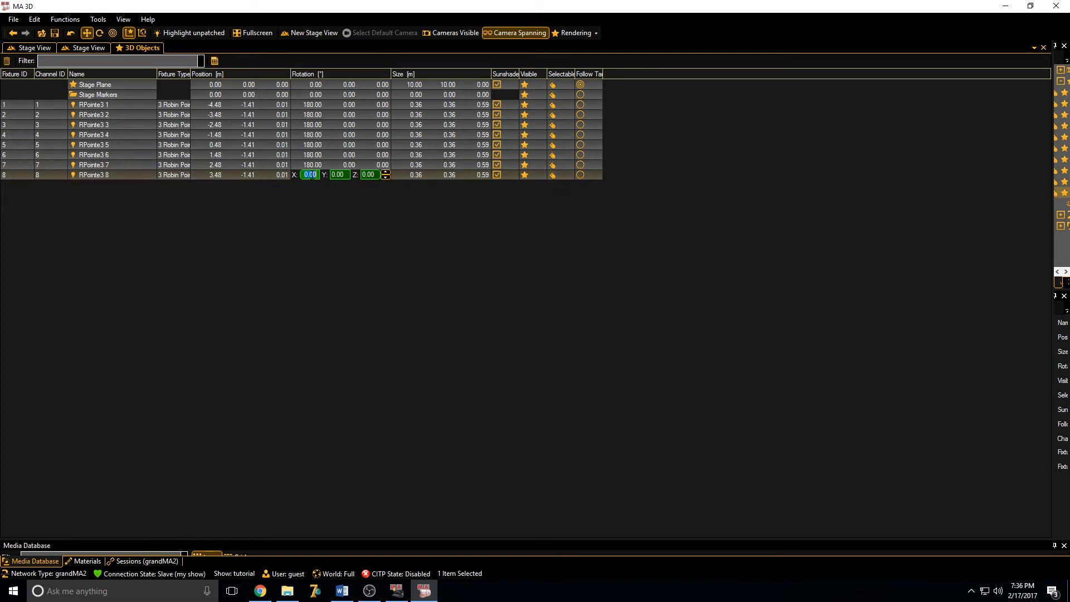
pyautogui.write('180')
pyautogui.press('Return')
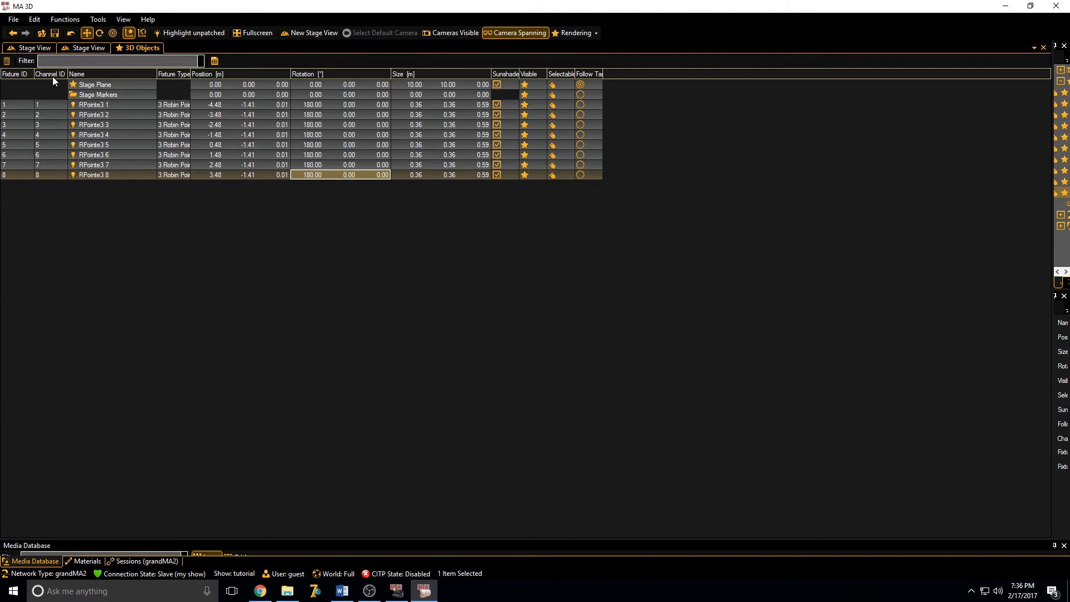
# Return to the 3D stage view and tilt the camera to inspect the fixture row from above.
pyautogui.click(42, 50)
pyautogui.moveTo(382, 393); pyautogui.dragTo(382, 392)
pyautogui.click(619, 438)
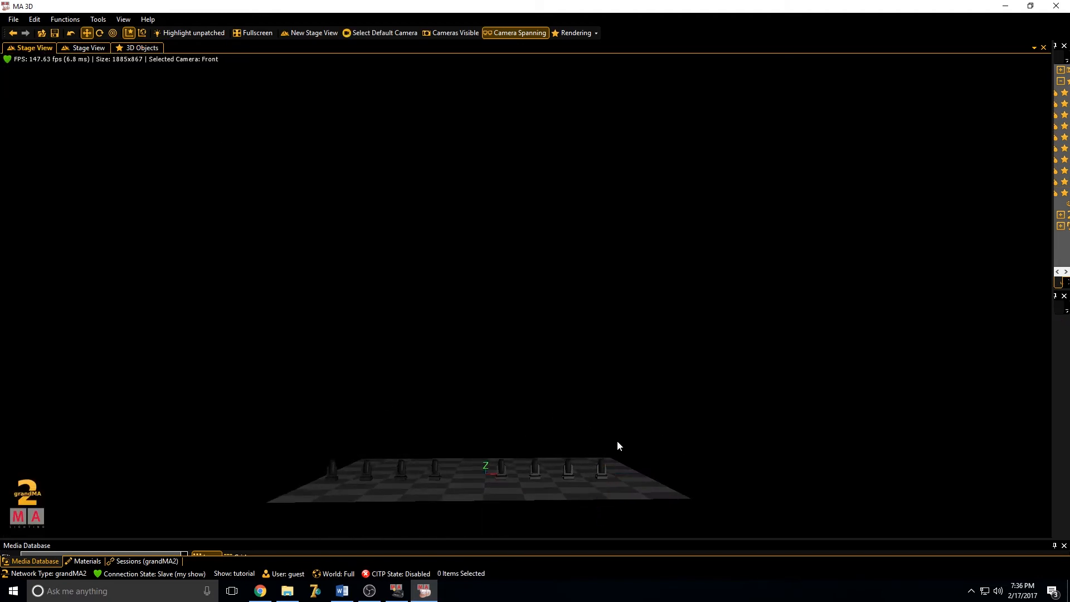
pyautogui.moveTo(440, 487); pyautogui.dragTo(444, 495)
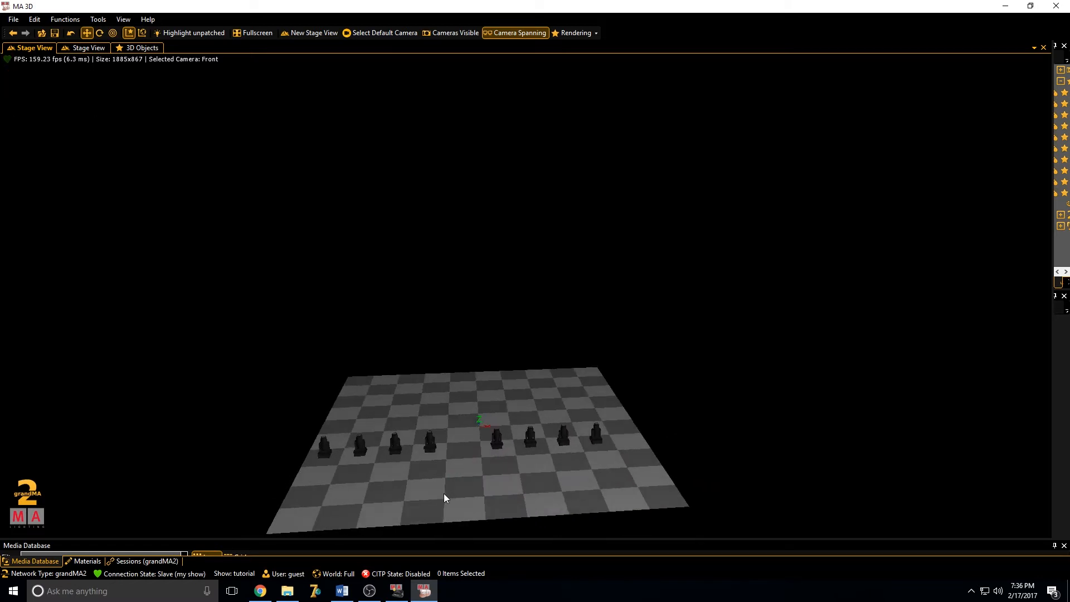
# Switch to grandMA2 onPC and create a Groups pool window in the empty screen area.
pyautogui.click(399, 596)
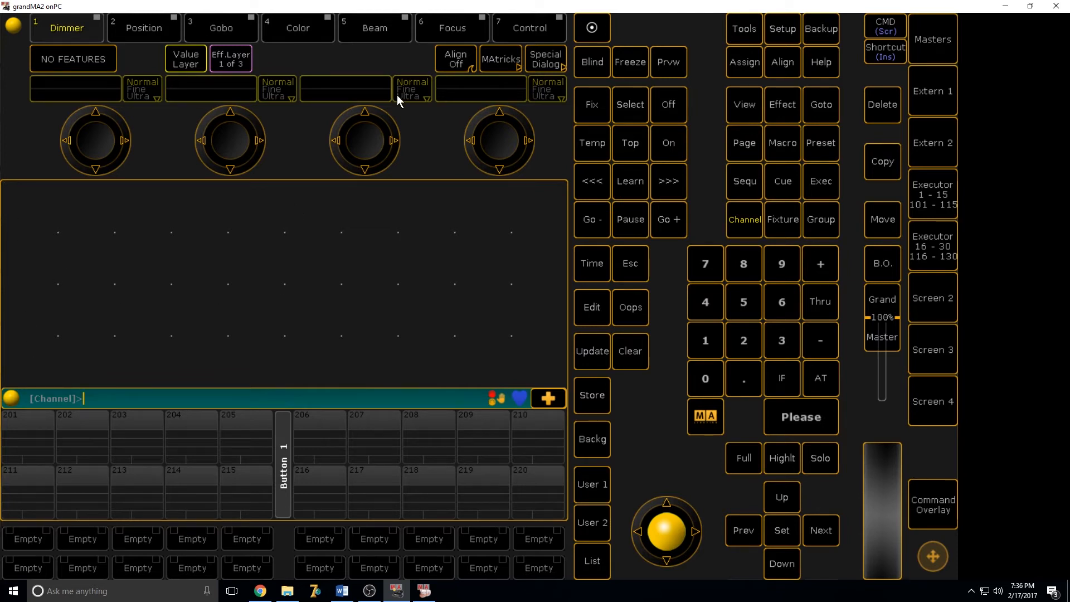
pyautogui.click(4, 185)
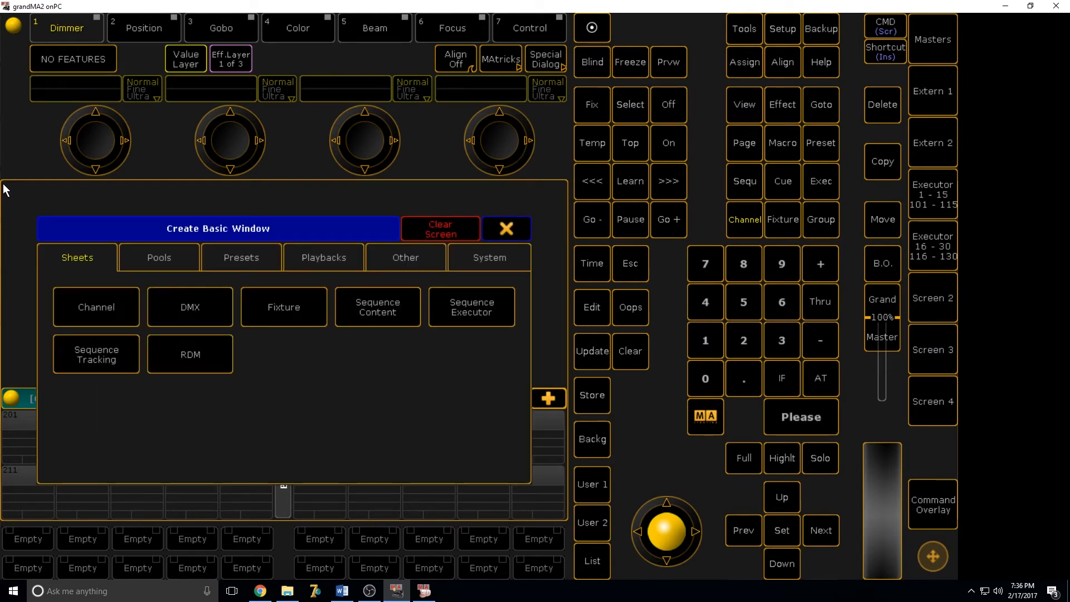
pyautogui.click(180, 259)
pyautogui.click(461, 305)
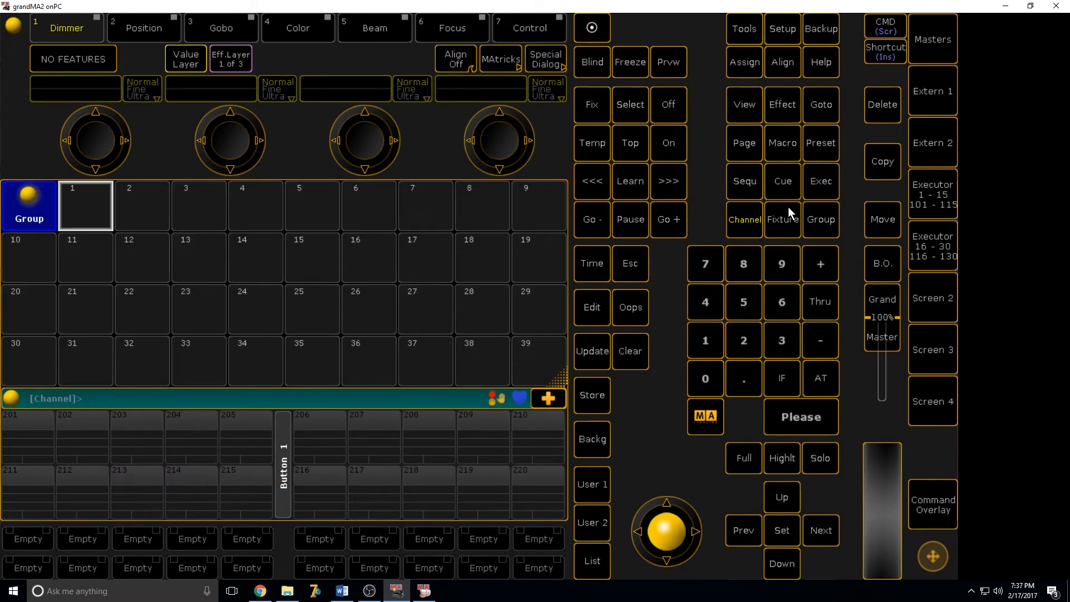
# Check the fixture IDs patched in the Spots layer, then leave the setup.
pyautogui.click(777, 34)
pyautogui.click(54, 256)
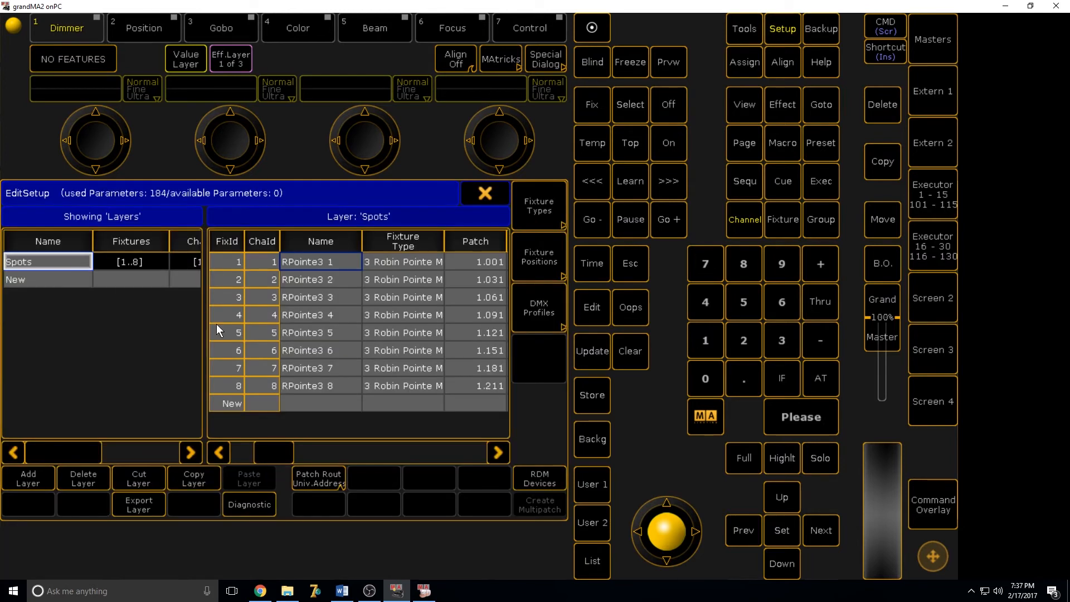
pyautogui.click(485, 193)
pyautogui.click(537, 195)
# Select fixtures 1 thru 8, store them as group 1, and deselect them.
pyautogui.click(783, 219)
pyautogui.click(821, 295)
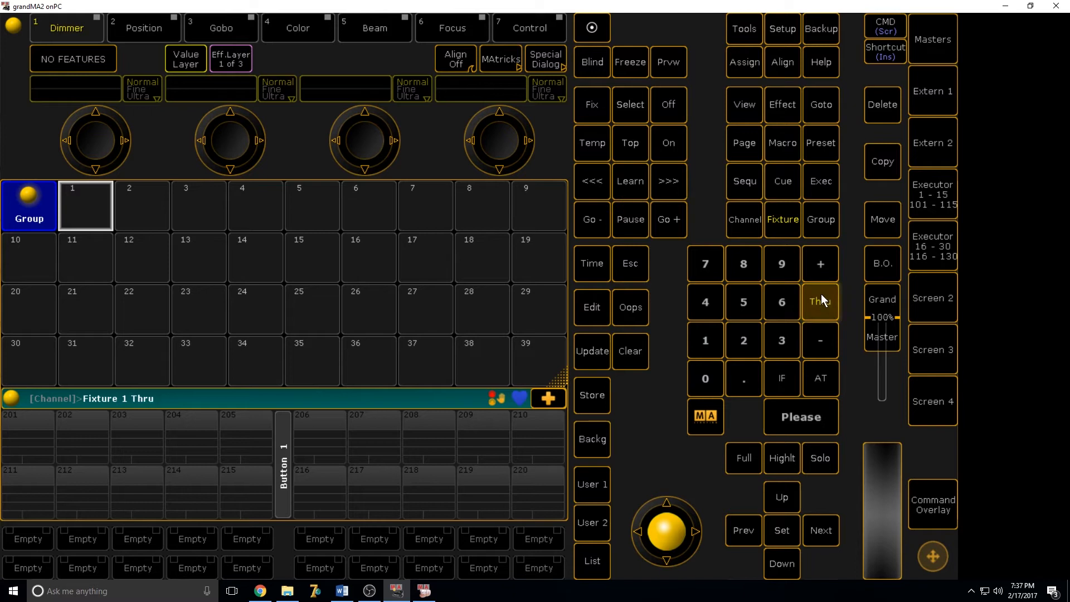
pyautogui.click(738, 267)
pyautogui.click(603, 398)
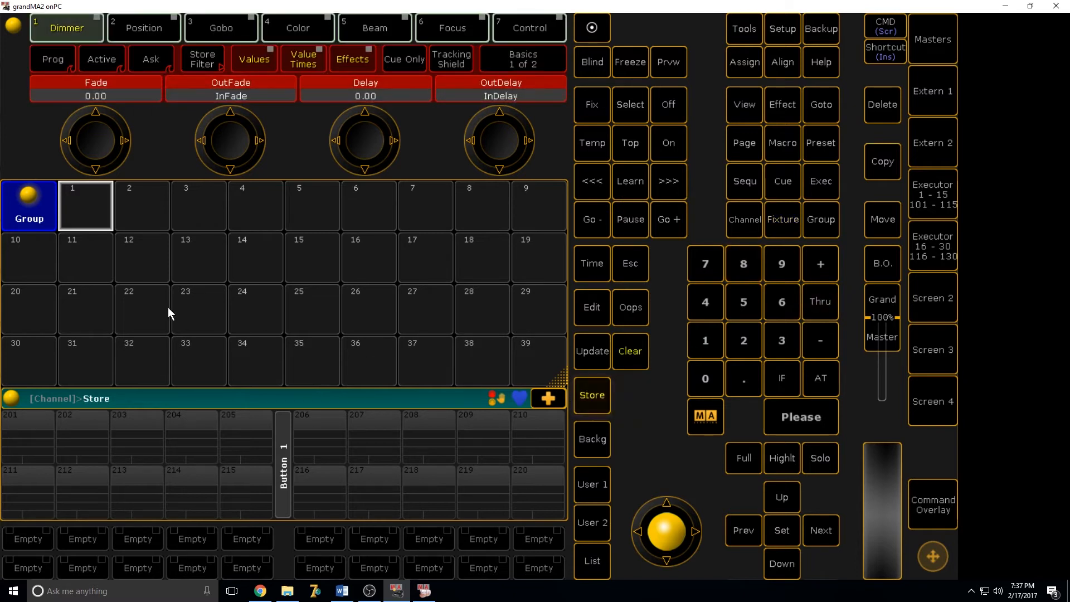
pyautogui.click(93, 203)
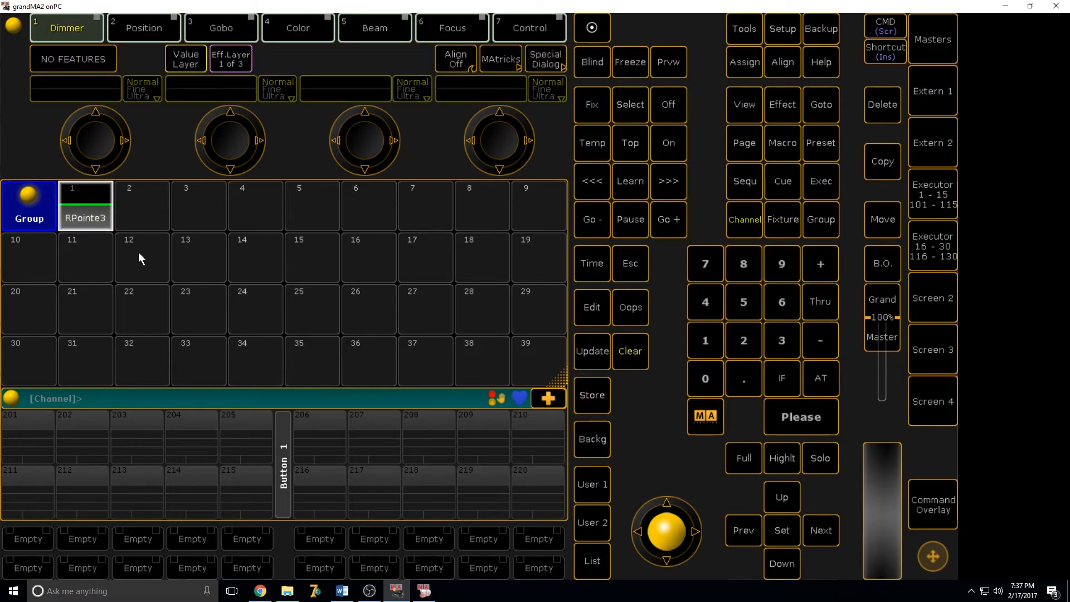
pyautogui.click(127, 222)
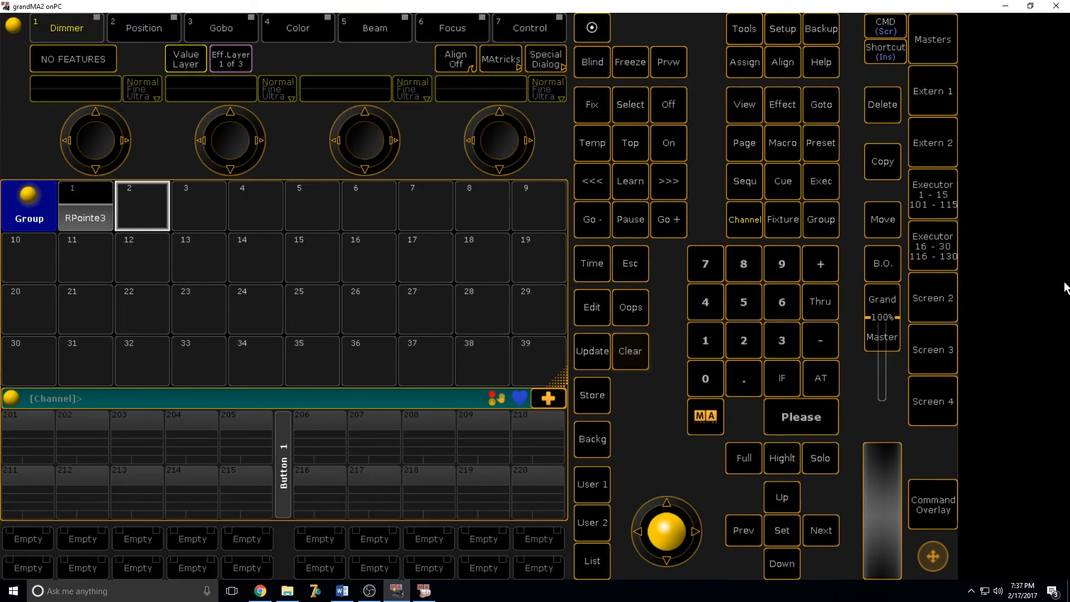
# Show Screen 2 and create a Stage View window on it.
pyautogui.click(914, 301)
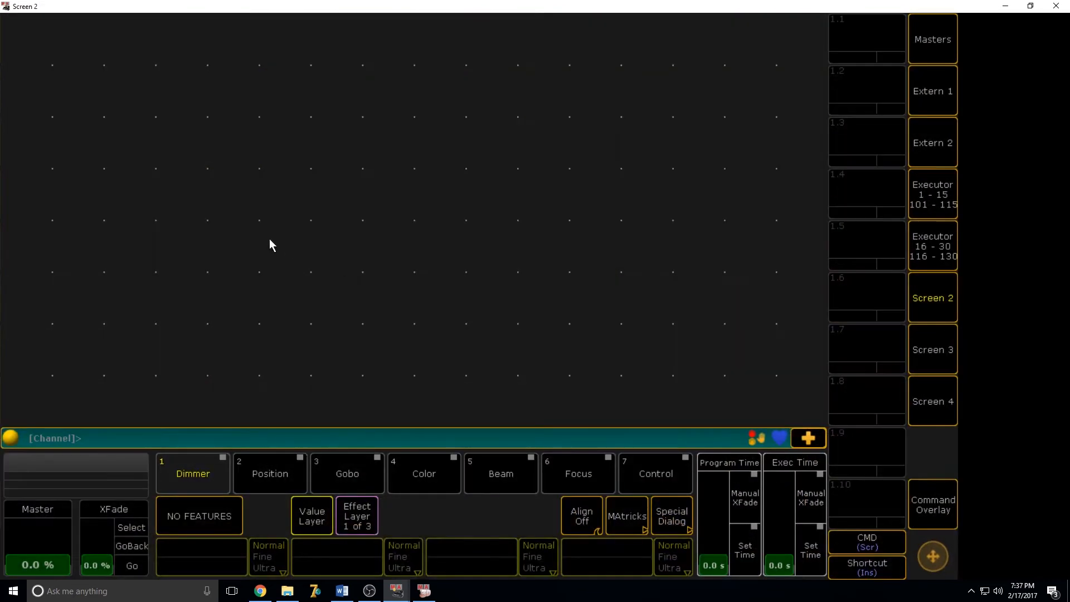
pyautogui.click(4, 23)
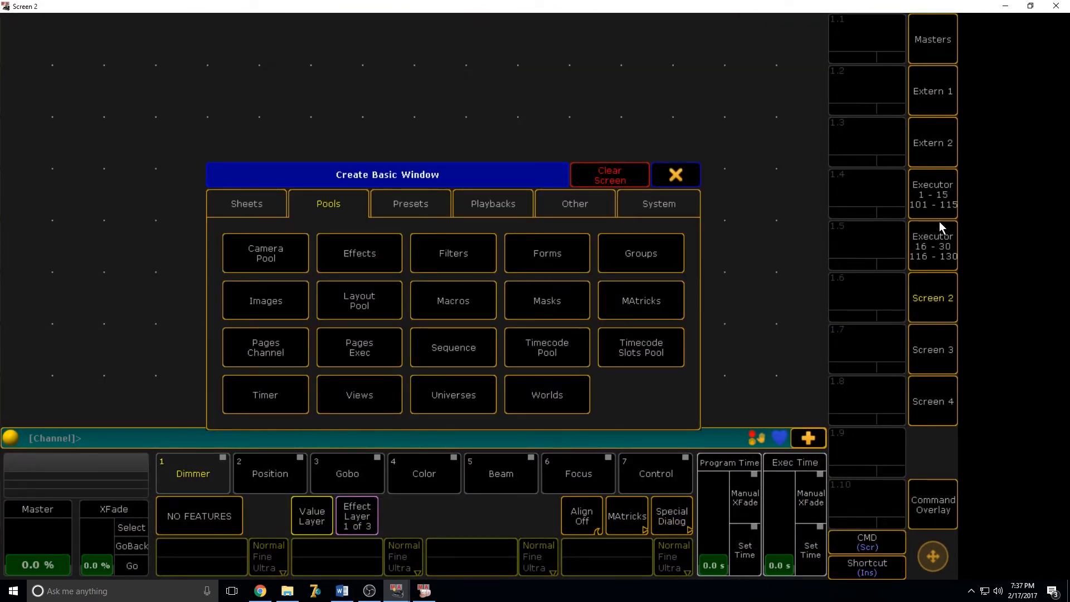
pyautogui.click(683, 178)
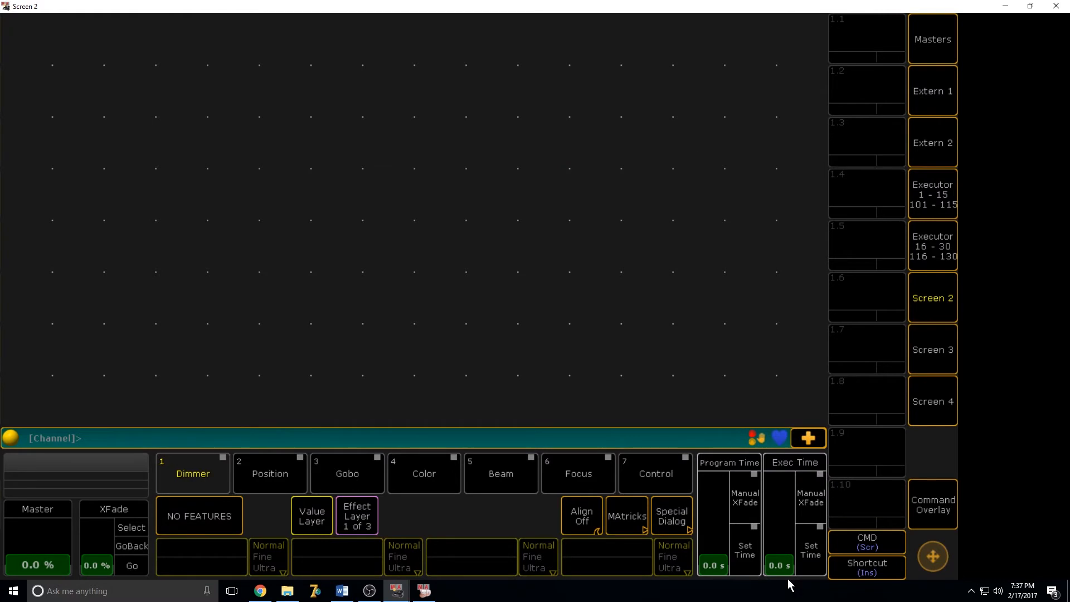
pyautogui.click(1, 22)
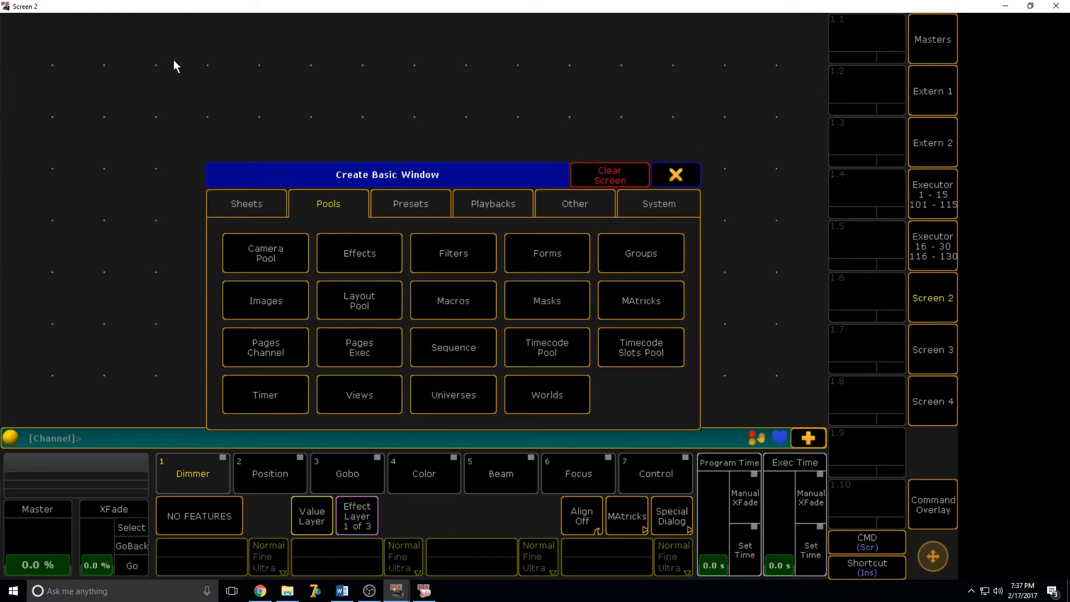
pyautogui.click(592, 209)
pyautogui.click(551, 343)
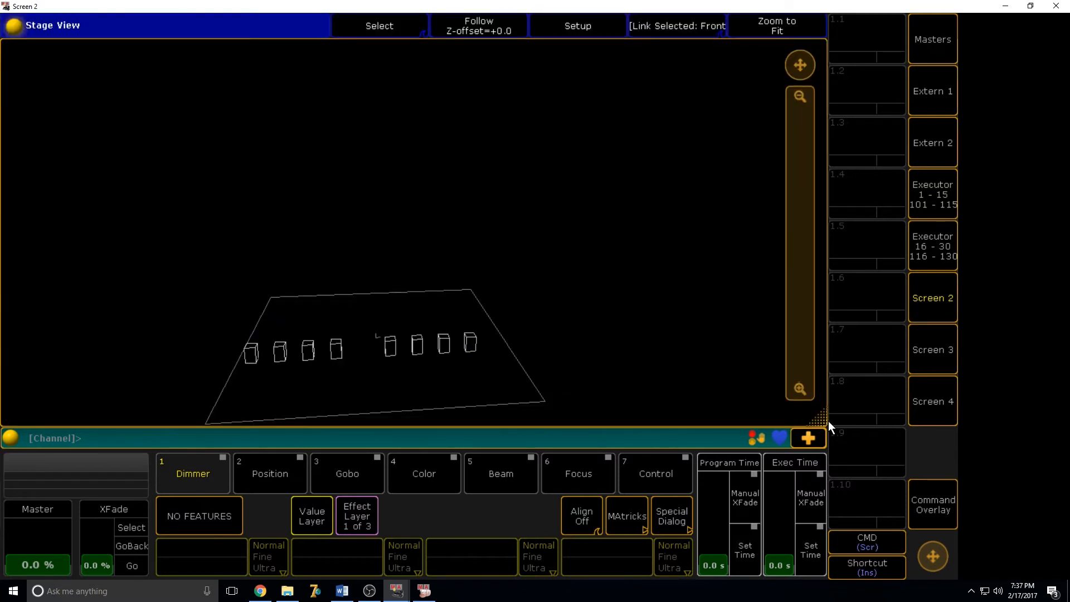
# Shrink the Stage View window and store the Screen 2 view on view button 1.10 with the name Stage.
pyautogui.moveTo(819, 419); pyautogui.dragTo(557, 327)
pyautogui.moveTo(194, 24); pyautogui.dragTo(194, 24)
pyautogui.click(921, 506)
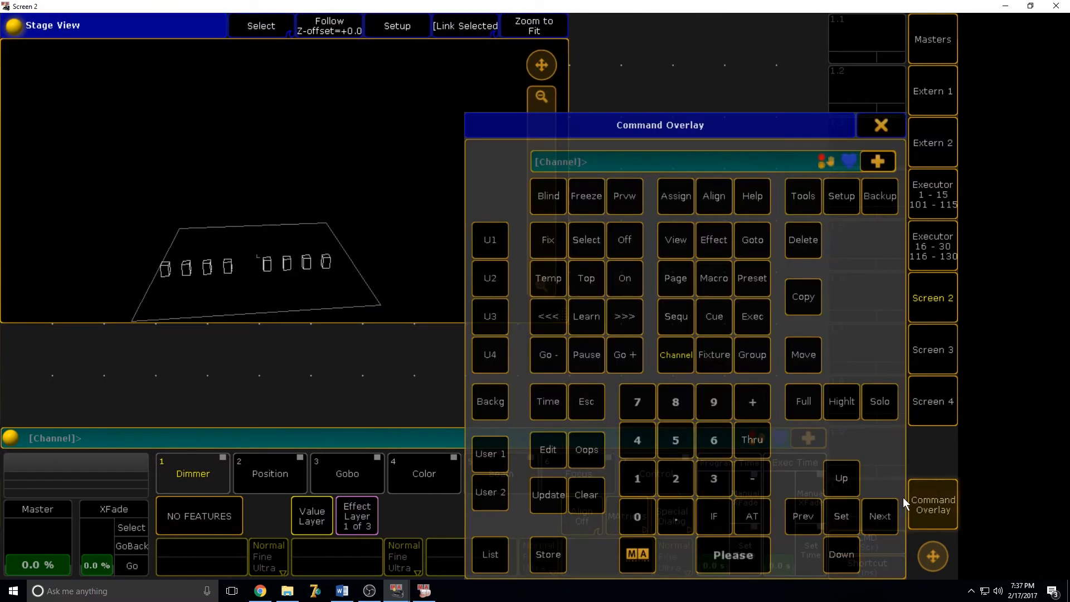
pyautogui.click(552, 548)
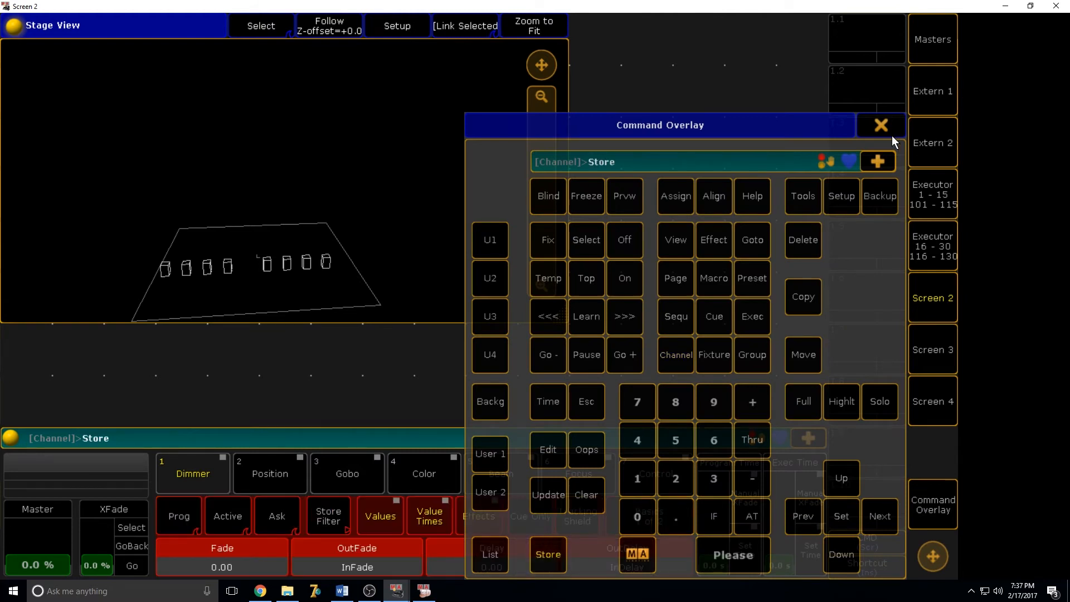
pyautogui.click(881, 125)
pyautogui.click(864, 504)
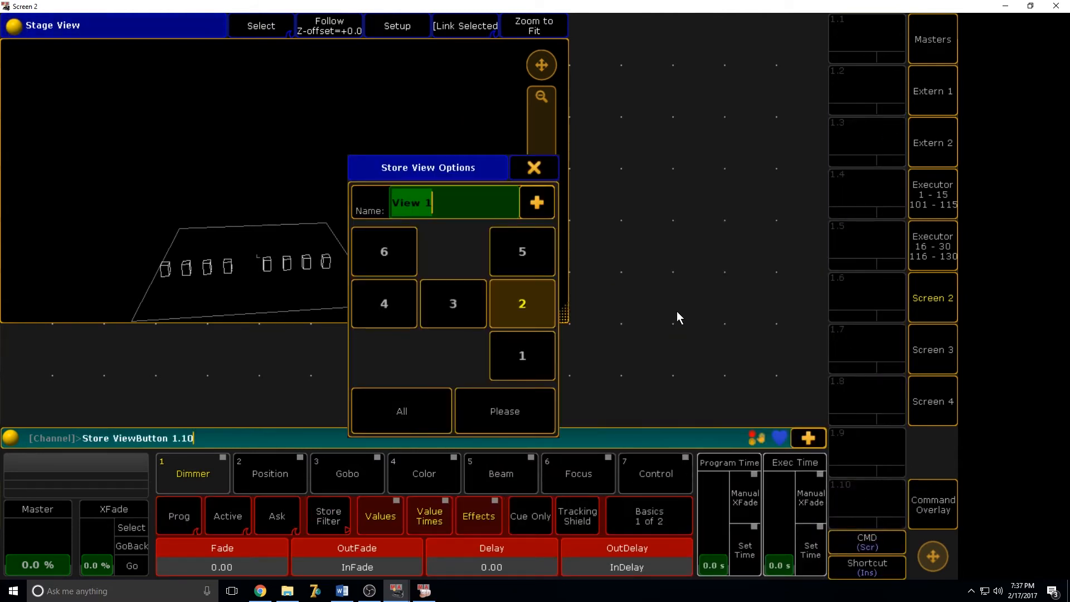
pyautogui.write('Stage')
pyautogui.press('Return')
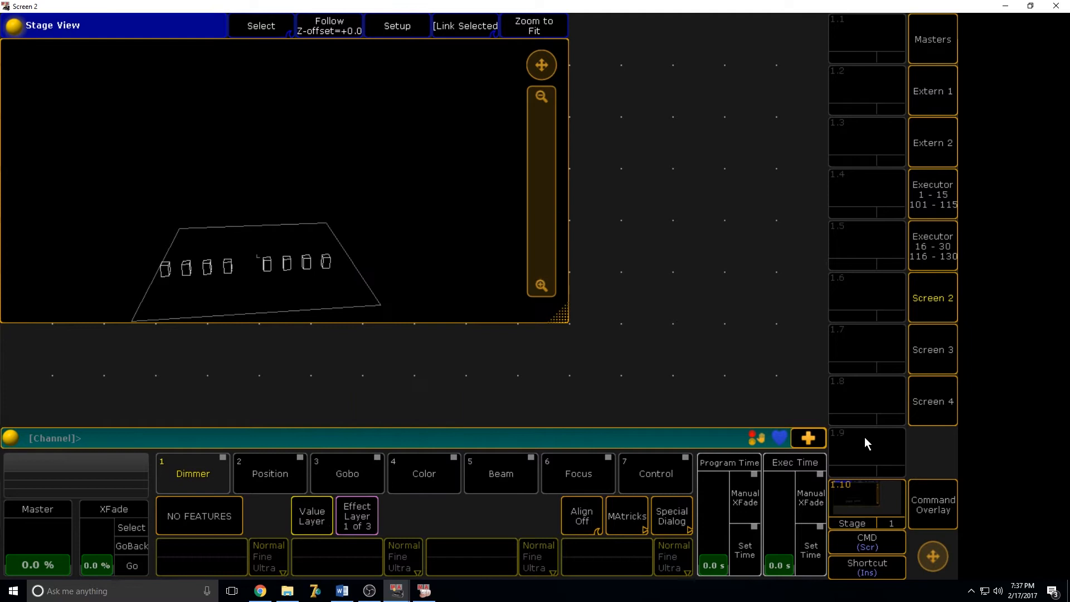
# Enlarge the Stage View window to fill the whole window area of Screen 2.
pyautogui.click(563, 319)
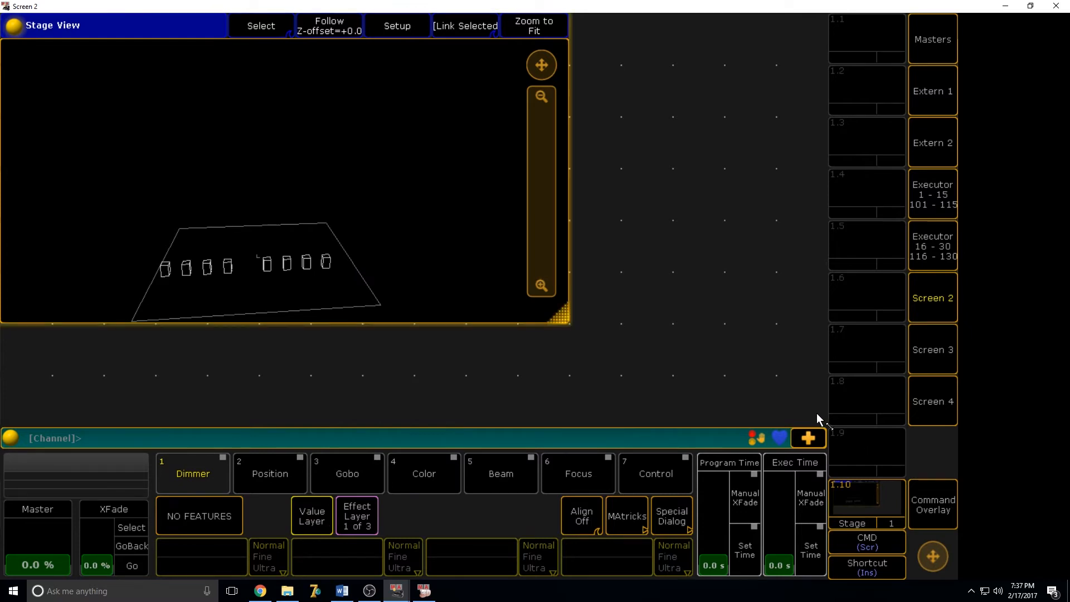
pyautogui.click(817, 413)
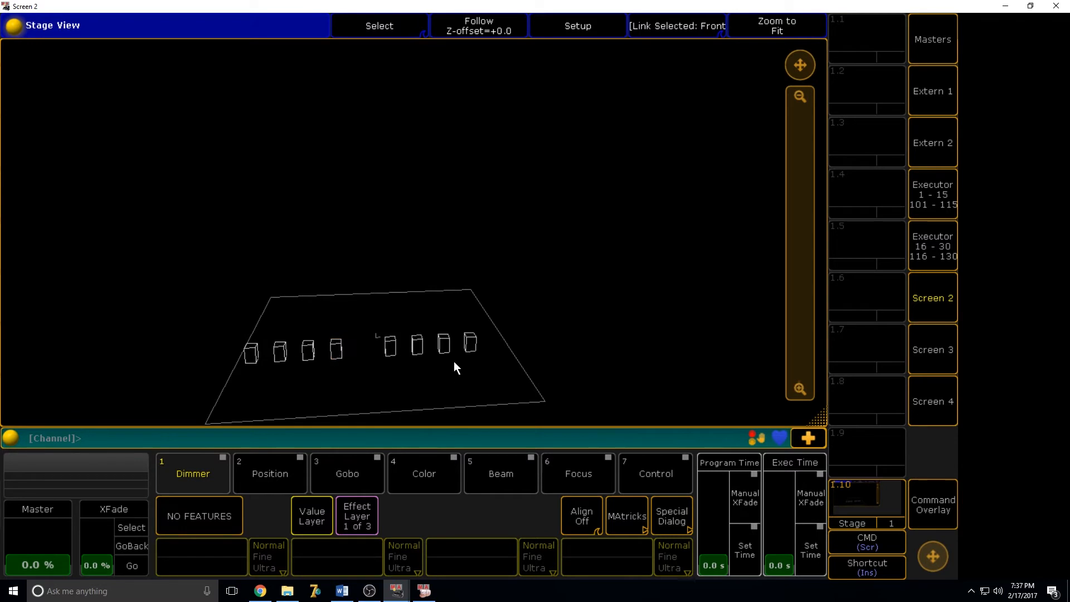
# Select the eight RPointe3 fixtures individually in the Stage View.
pyautogui.click(249, 351)
pyautogui.click(310, 355)
pyautogui.click(341, 351)
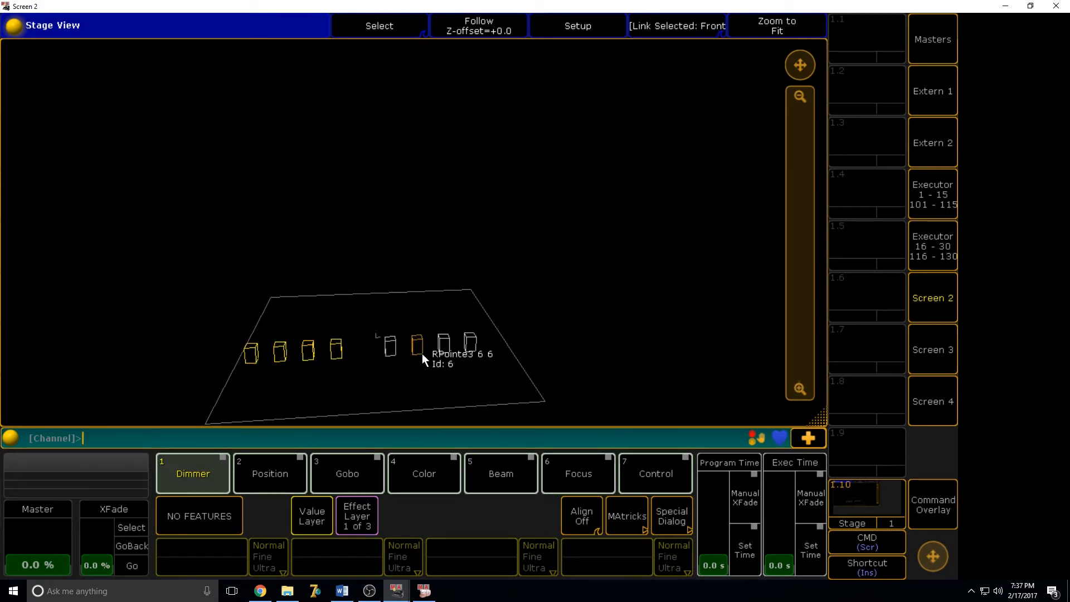
pyautogui.click(395, 347)
pyautogui.click(446, 350)
pyautogui.click(416, 347)
pyautogui.click(467, 345)
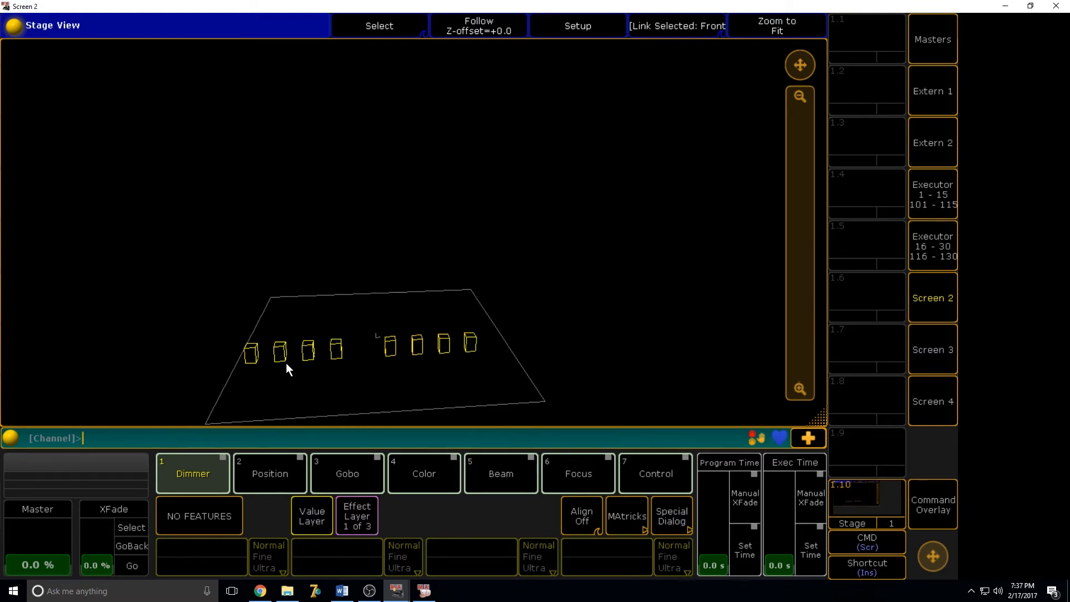
pyautogui.click(250, 354)
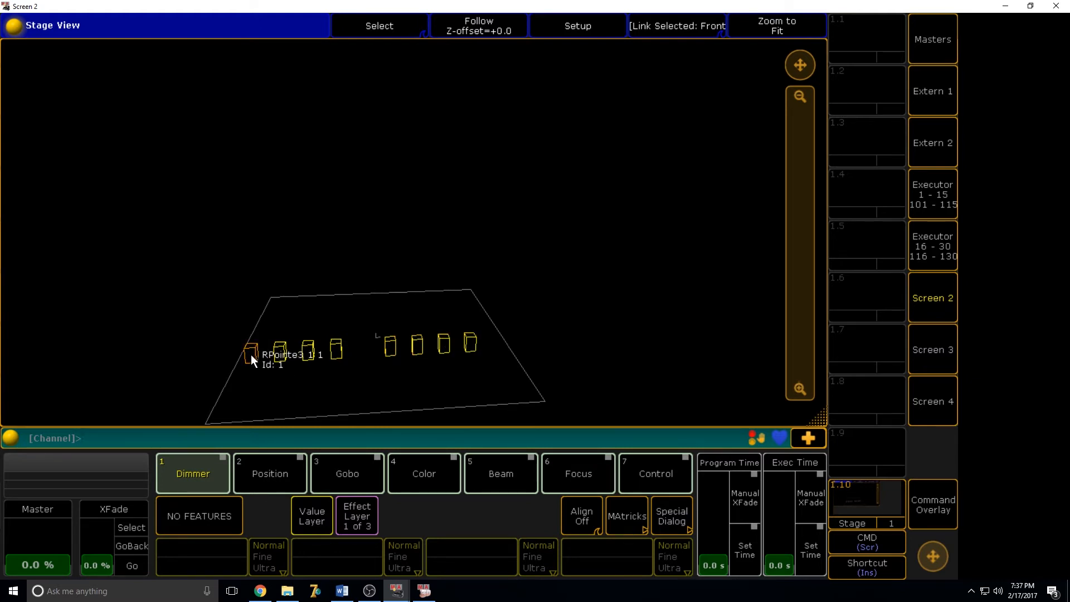
pyautogui.click(279, 368)
# Clear the fixture selection using the command overlay, then close the overlay.
pyautogui.click(934, 493)
pyautogui.click(590, 487)
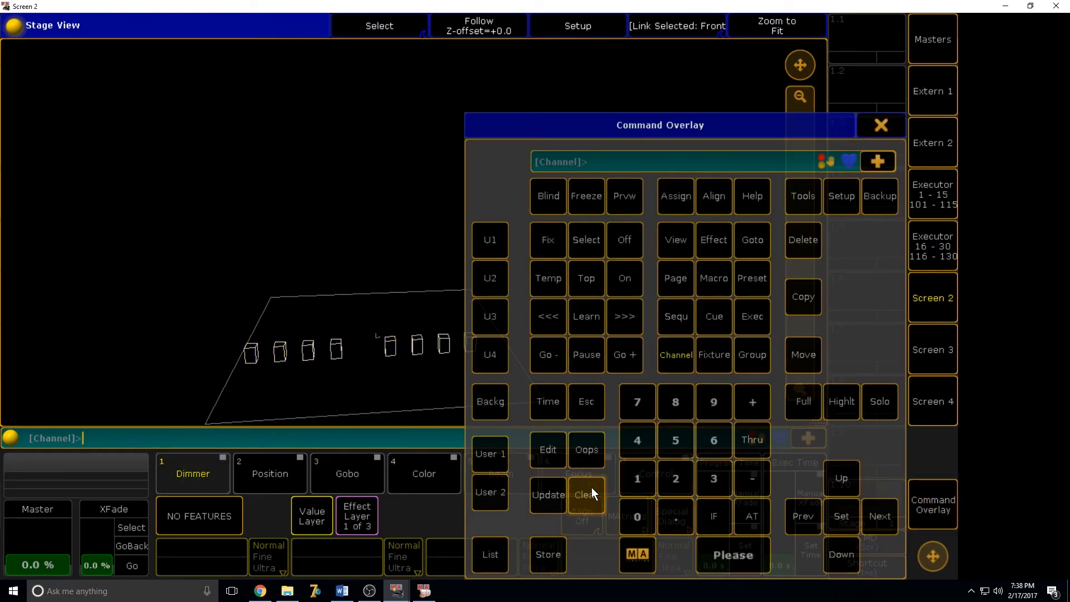
pyautogui.click(881, 124)
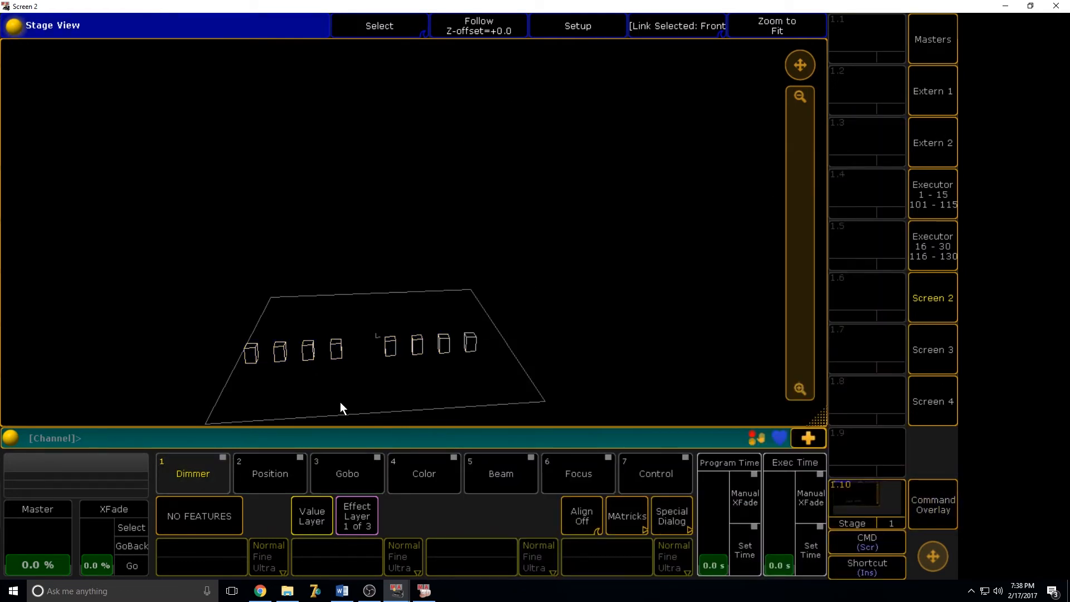
pyautogui.click(929, 296)
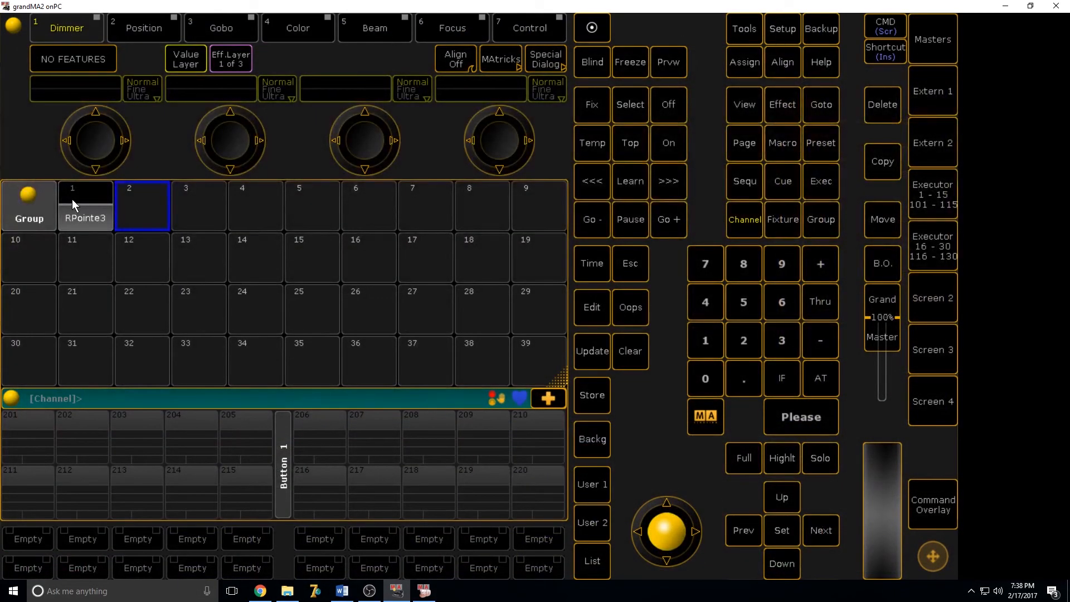
pyautogui.click(942, 310)
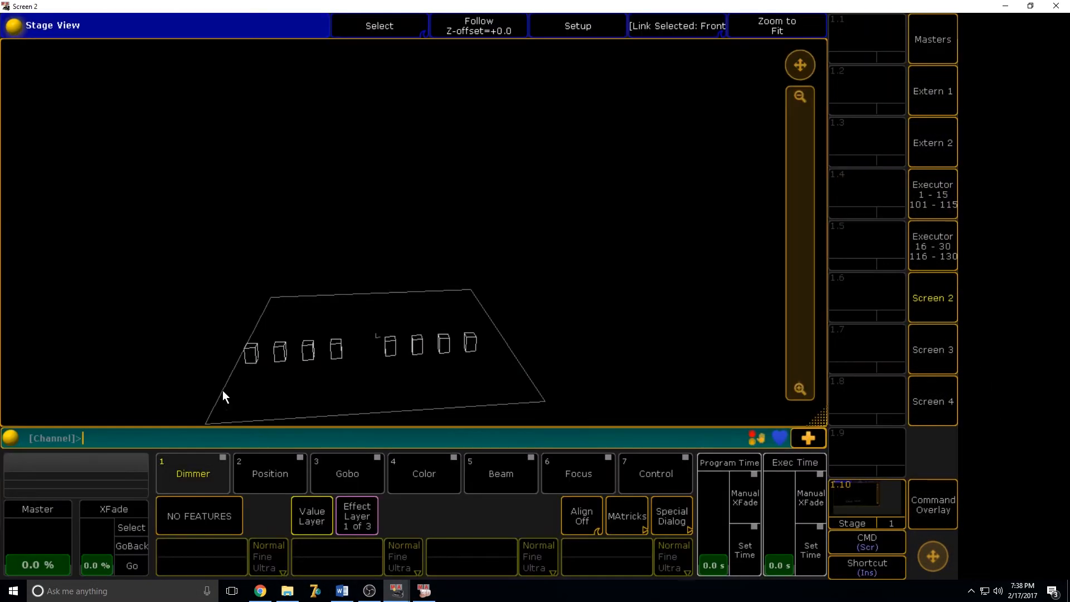
# Select the fixtures in the Stage View in order, from RPointe3 1 through RPointe3 8.
pyautogui.click(252, 355)
pyautogui.click(284, 352)
pyautogui.click(326, 354)
pyautogui.click(337, 348)
pyautogui.click(390, 347)
pyautogui.click(418, 346)
pyautogui.click(443, 344)
pyautogui.click(471, 342)
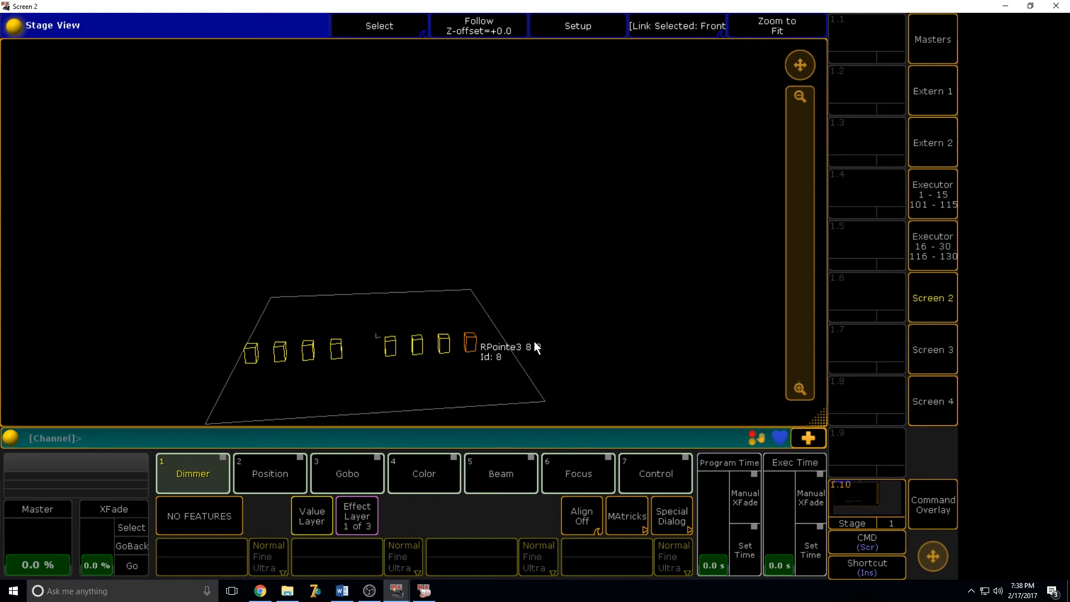
# Store the ordered selection of eight fixtures as group 2 in the Group pool, and clear the selection.
pyautogui.click(912, 289)
pyautogui.click(582, 399)
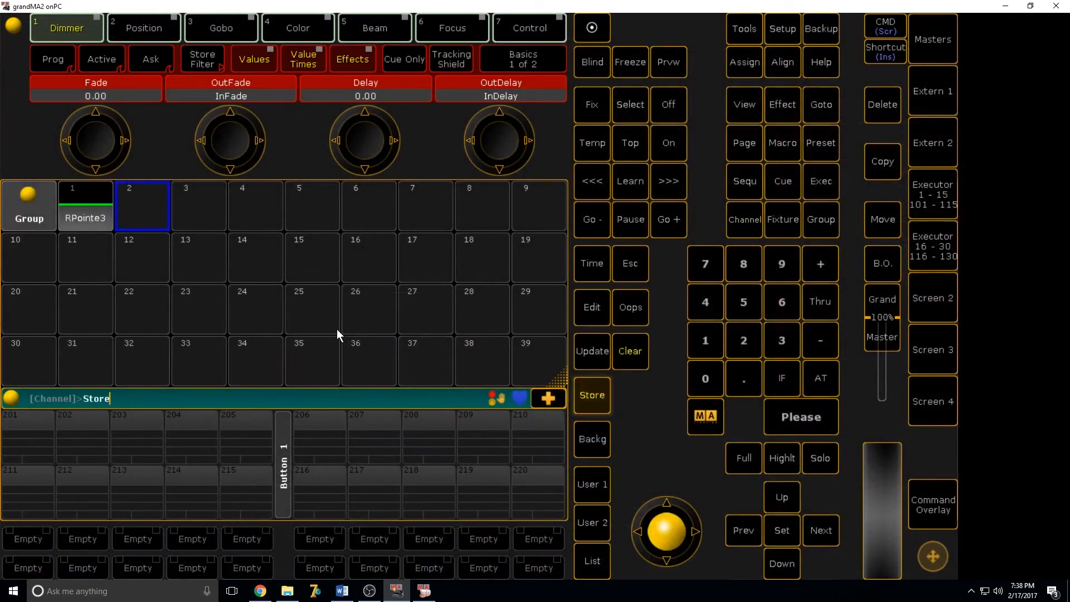
pyautogui.click(151, 213)
pyautogui.click(627, 354)
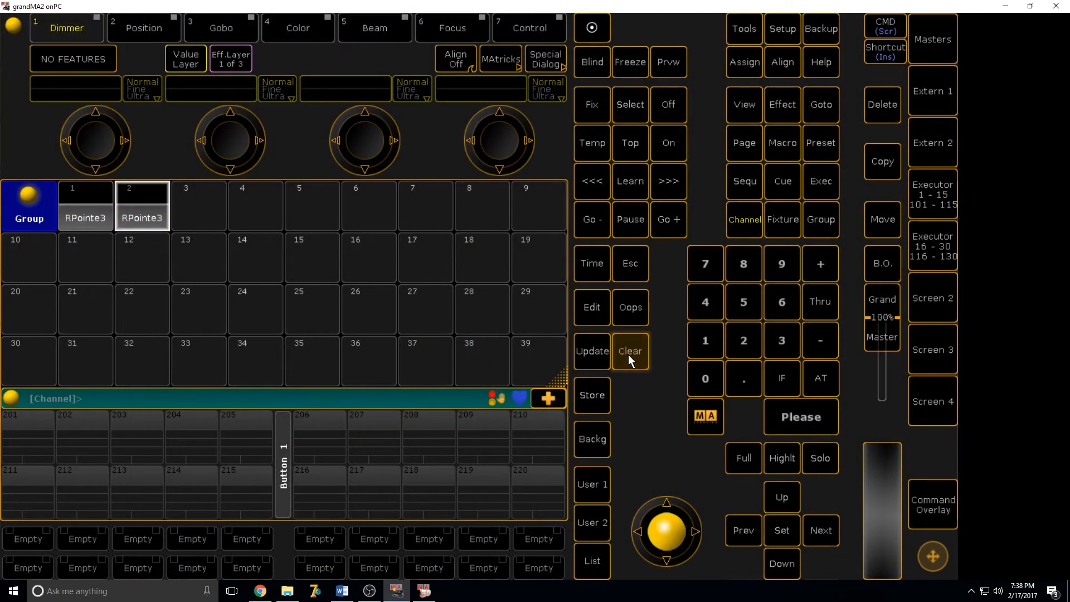
# Auto-create a group of all RPointe3 fixtures starting at group 3, and close the setup.
pyautogui.click(794, 39)
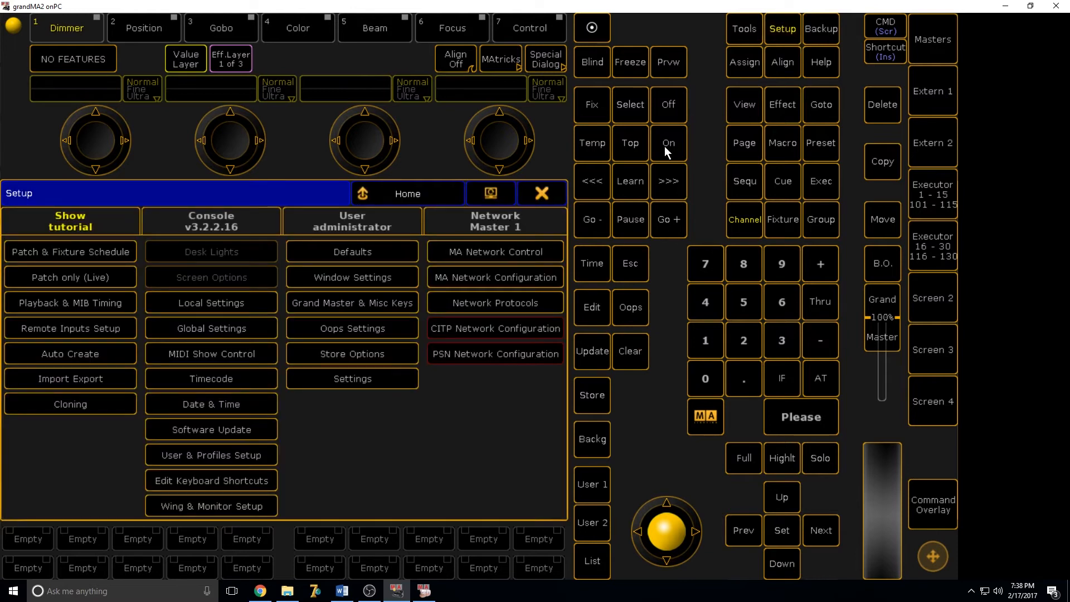
pyautogui.click(542, 191)
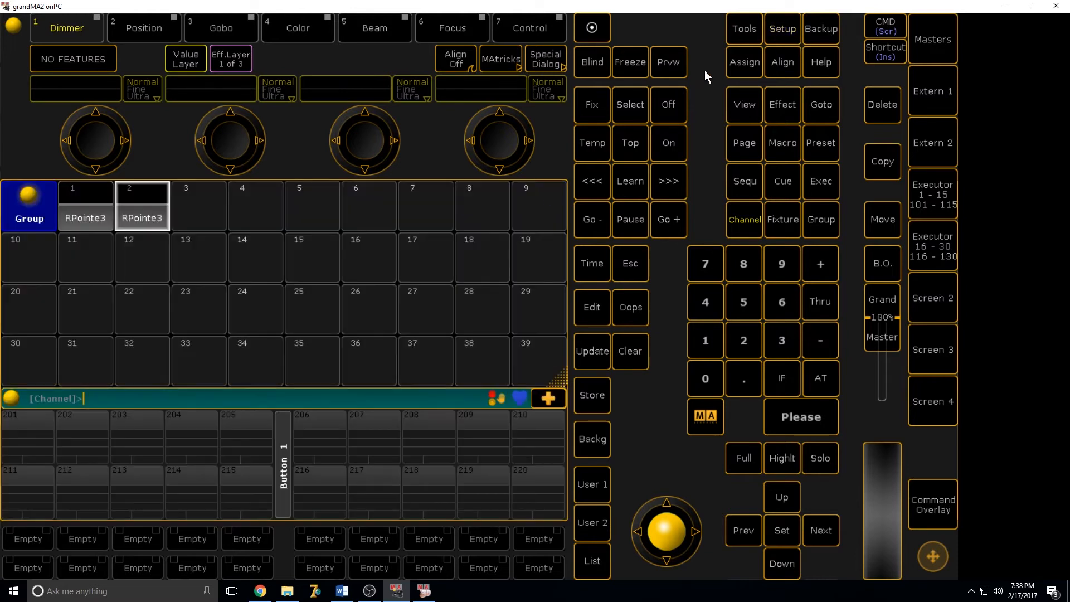
pyautogui.click(780, 39)
pyautogui.click(82, 353)
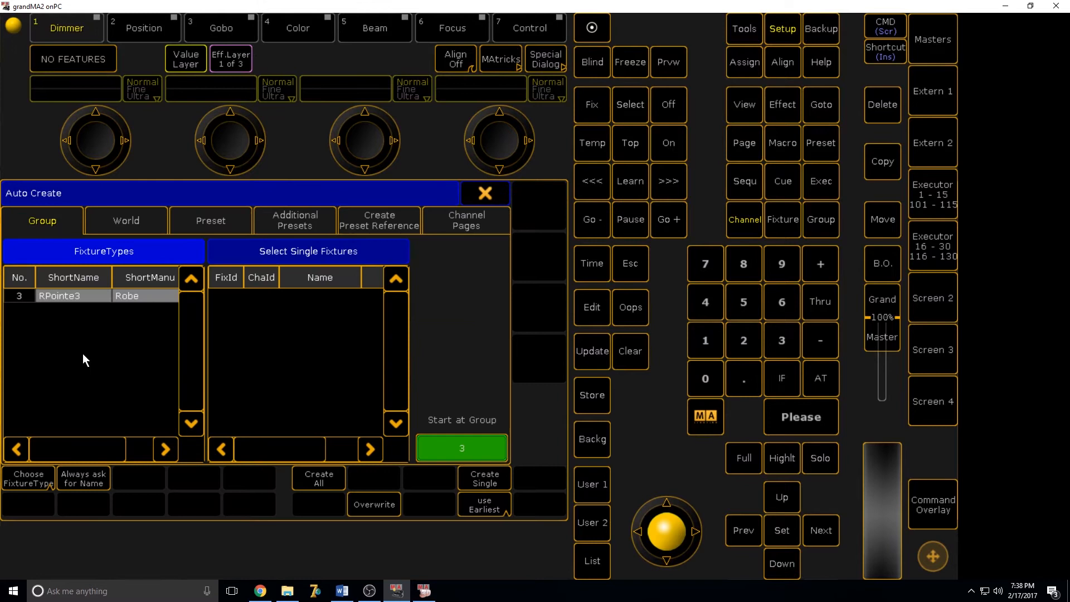
pyautogui.click(70, 298)
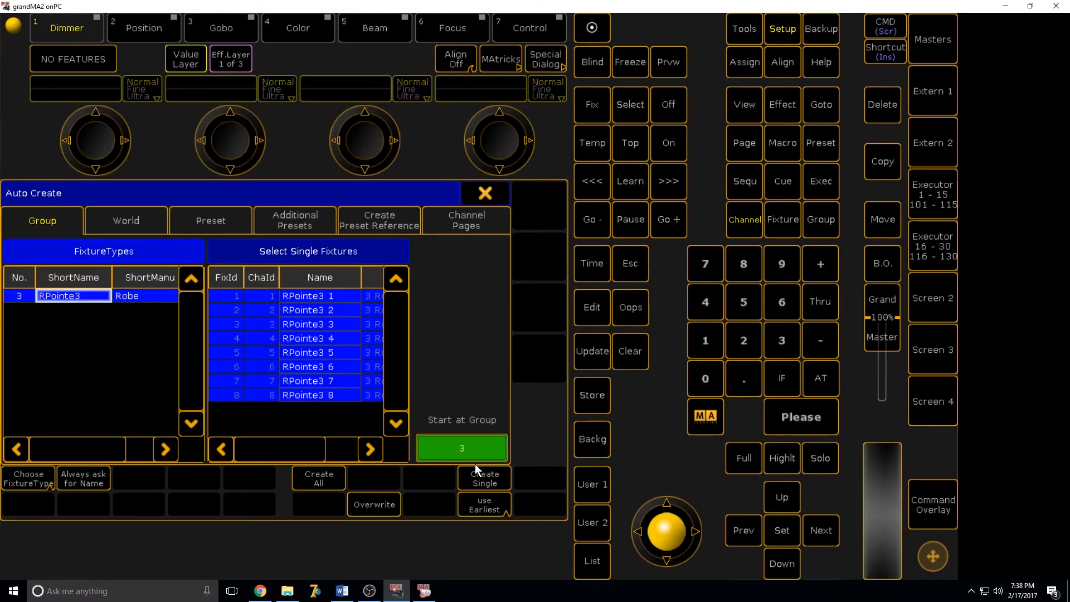
pyautogui.click(313, 477)
pyautogui.click(213, 375)
pyautogui.click(485, 193)
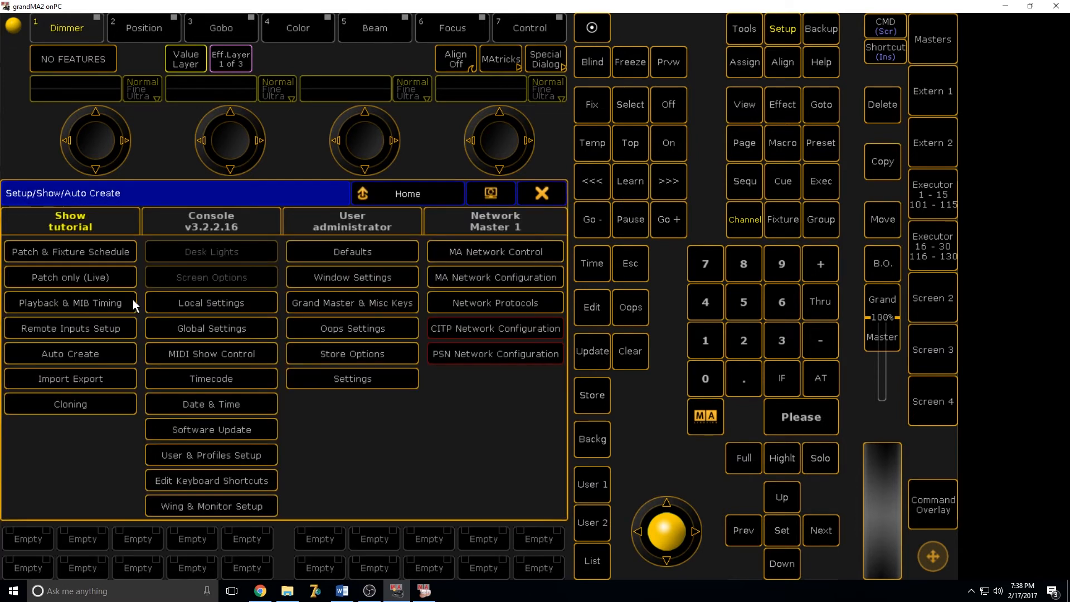
pyautogui.click(540, 192)
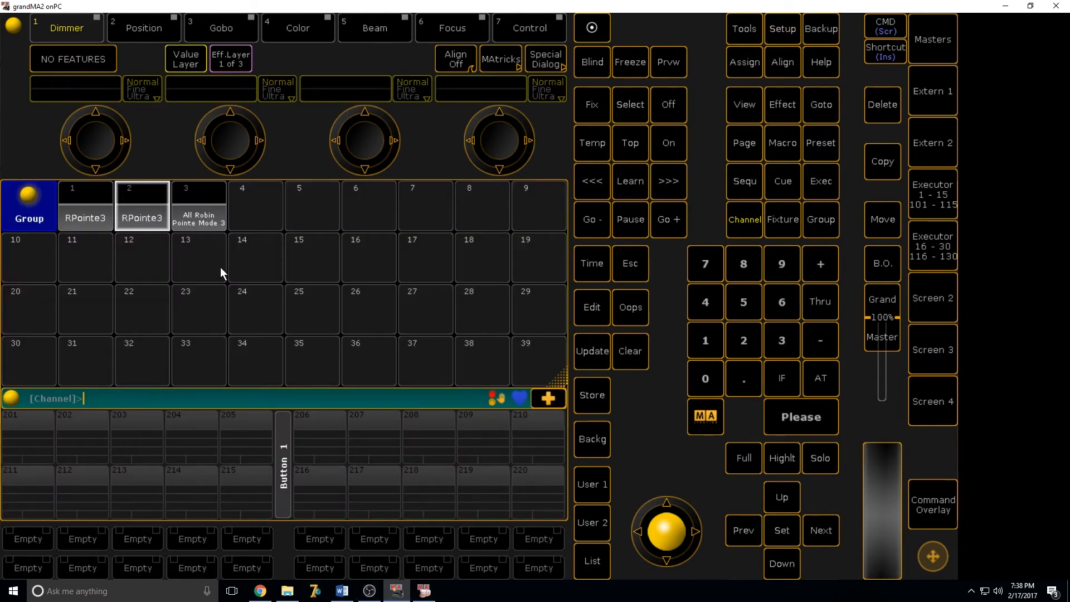
# Select the fixtures through the All Robin Pointe Mode 3 group as a test, and clear the selection.
pyautogui.click(212, 211)
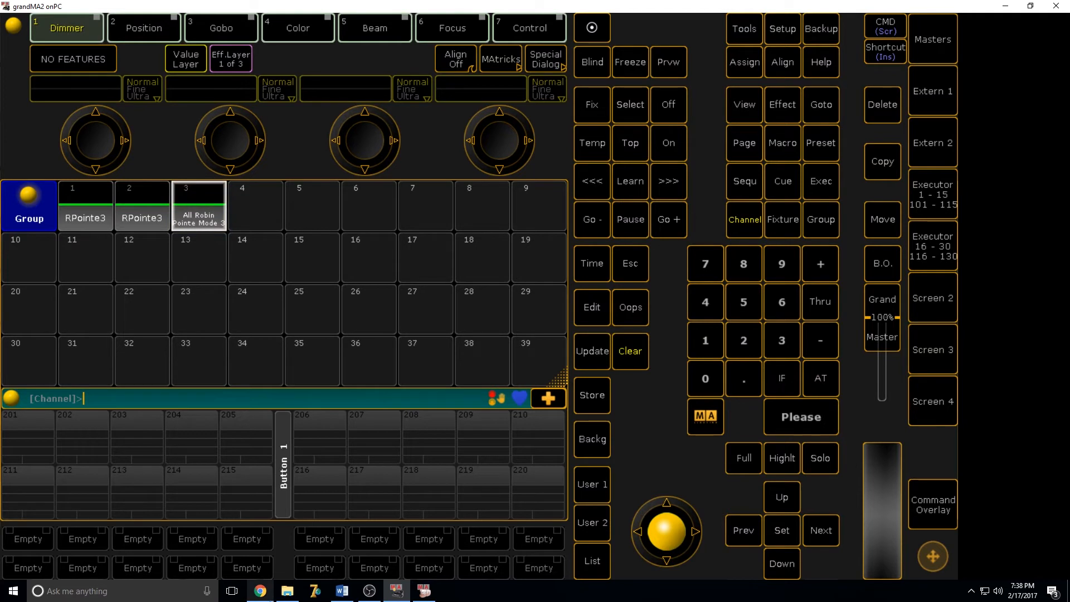
pyautogui.click(633, 354)
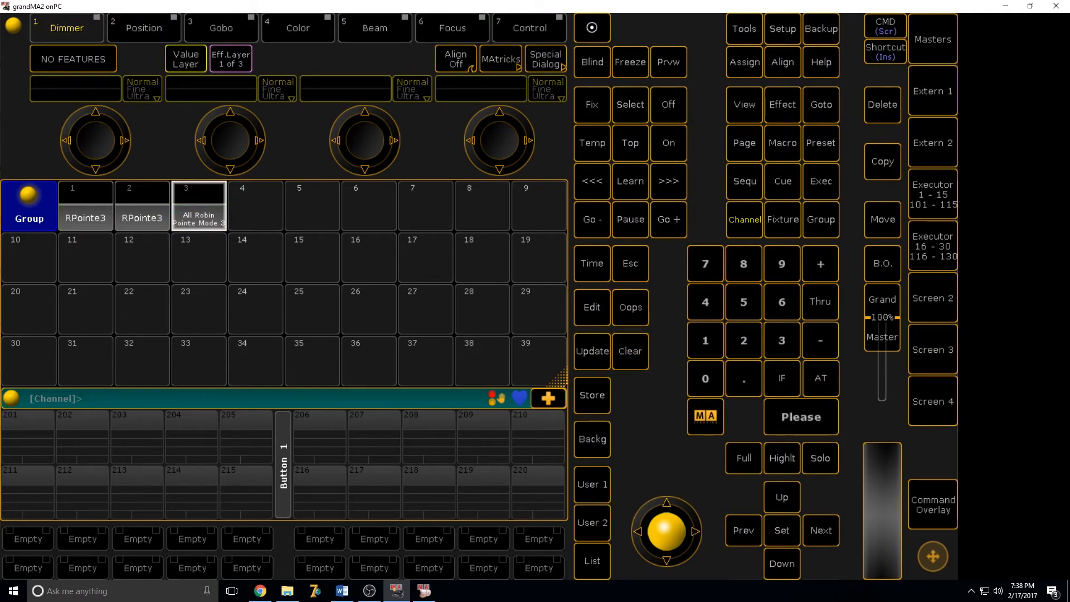
pyautogui.hotkey('alt', 'Tab')
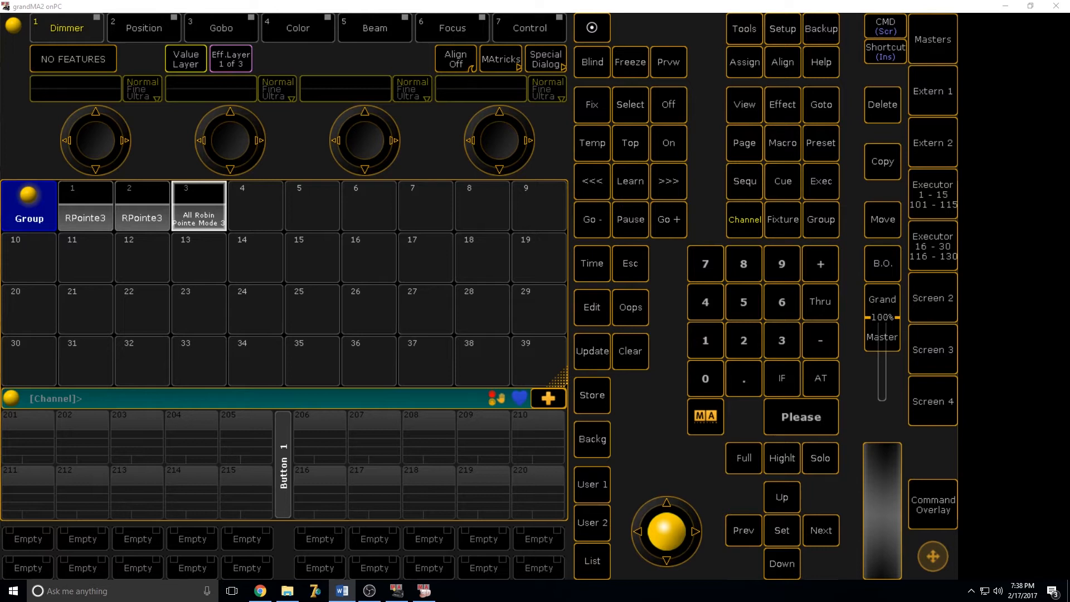
pyautogui.click(412, 319)
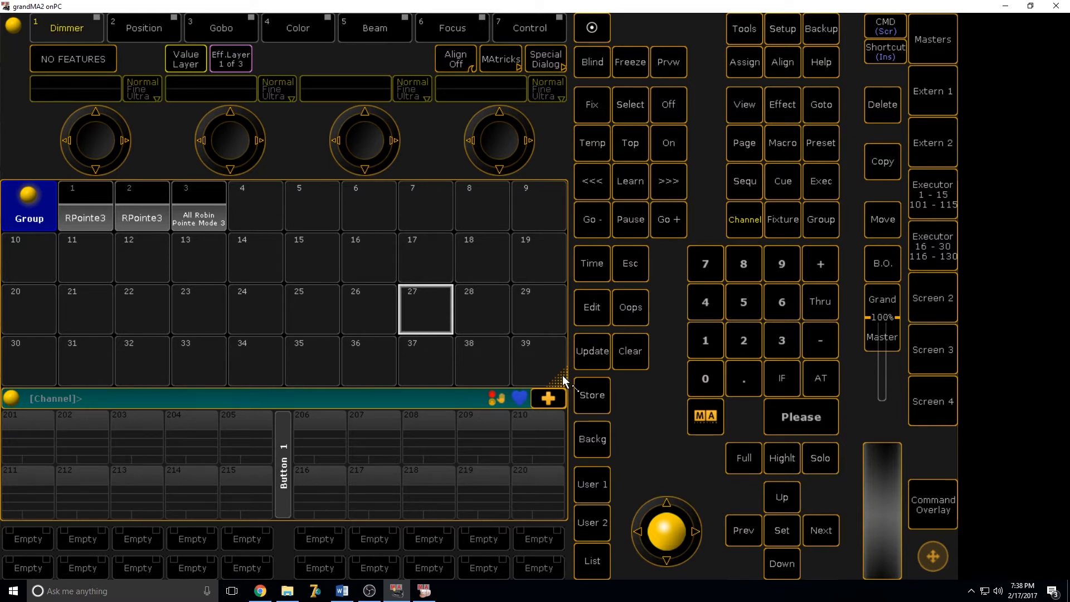
# Shrink the Stage View window on Screen 2 to expose empty space, and clear all windows from the screen.
pyautogui.click(944, 307)
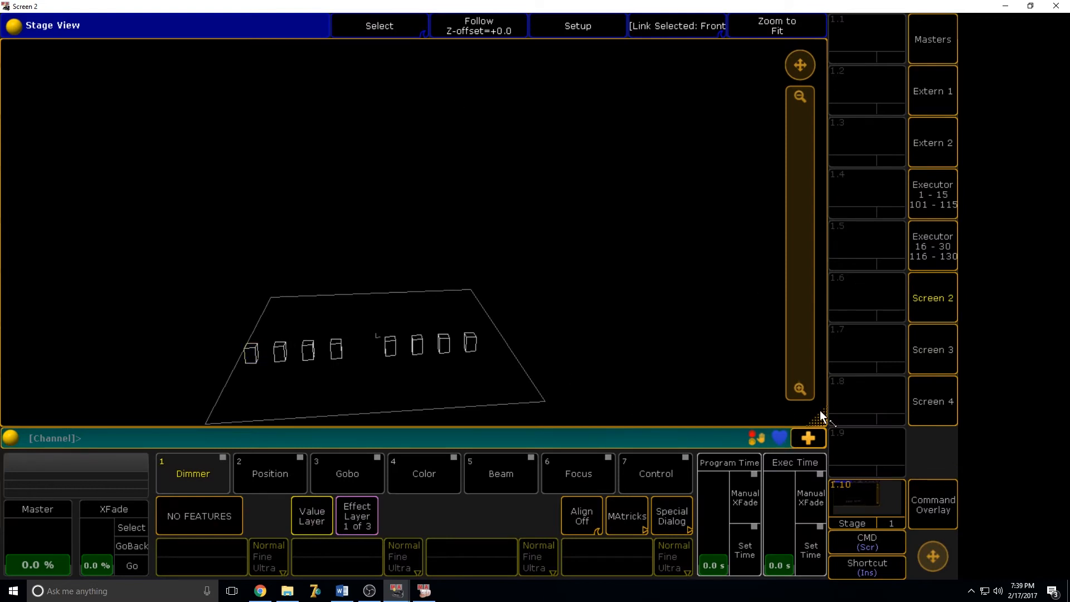
pyautogui.moveTo(820, 419); pyautogui.dragTo(768, 375)
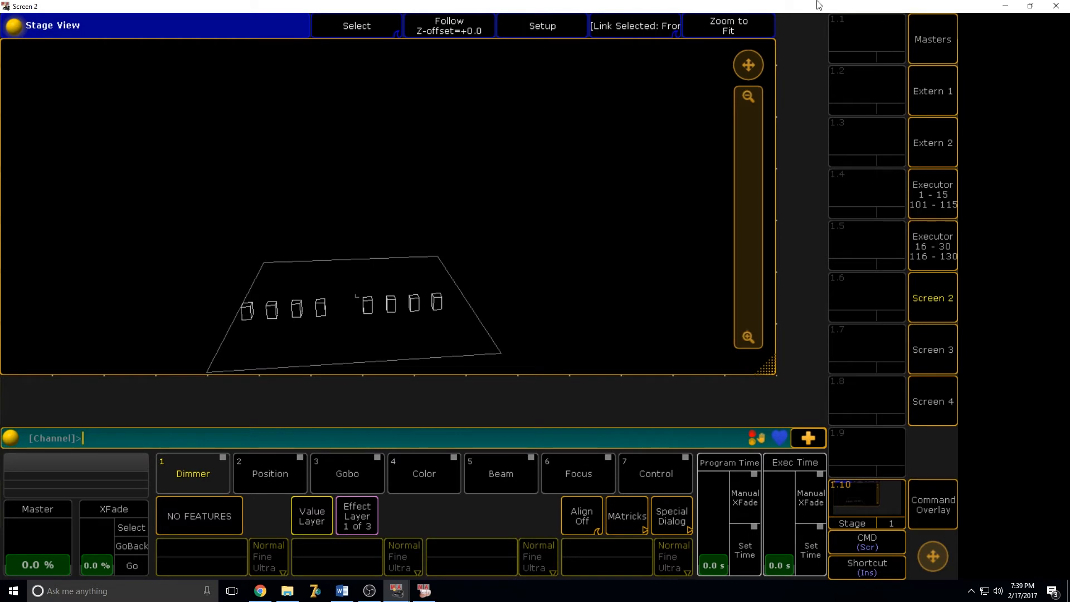
pyautogui.click(570, 396)
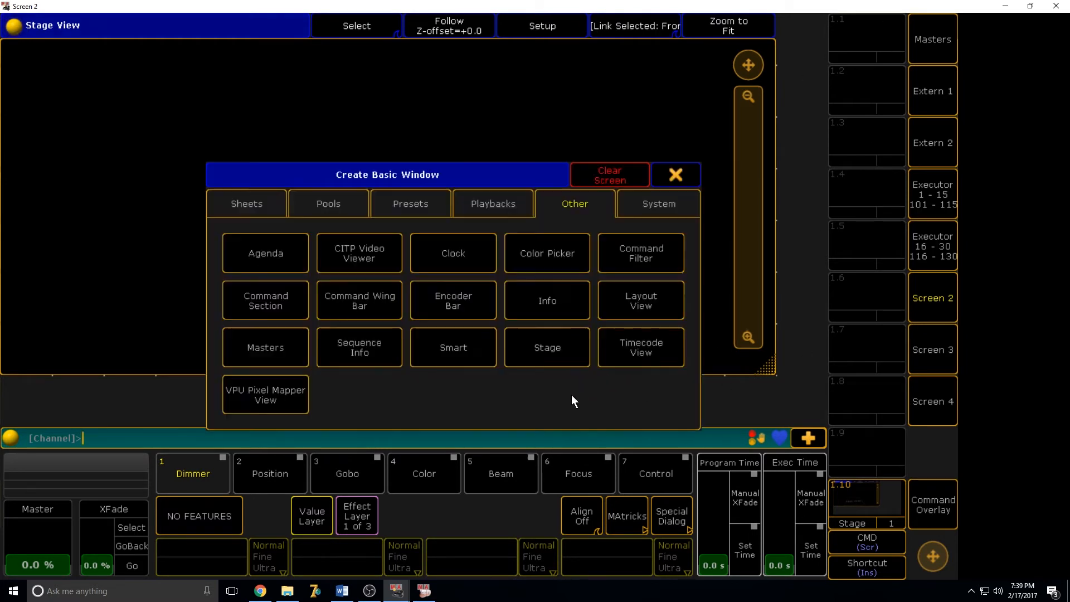
pyautogui.click(597, 174)
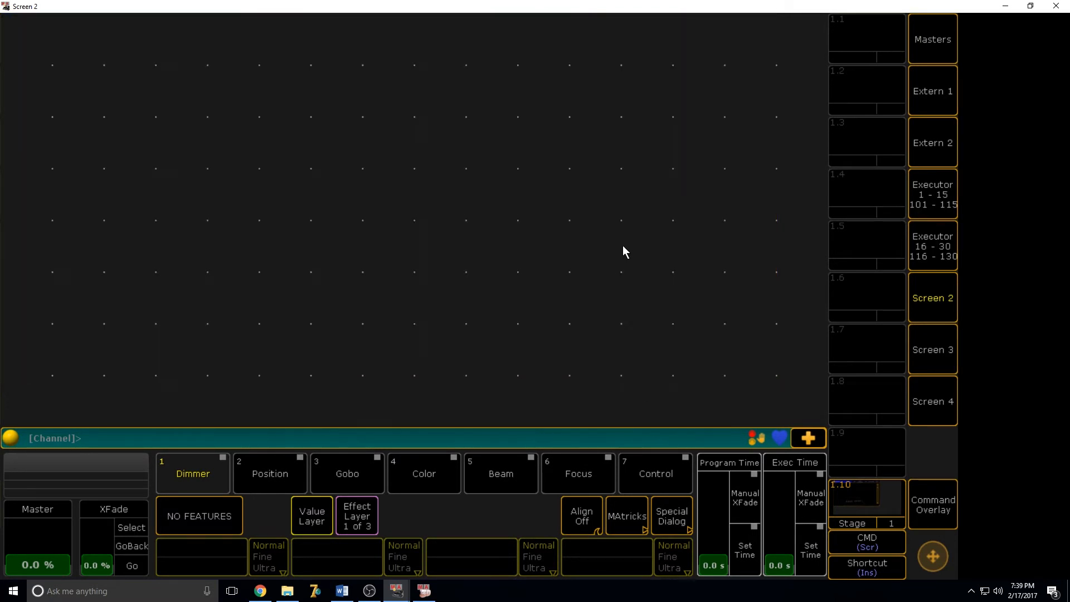
# Create an Effects pool window that fills the whole window area of Screen 2.
pyautogui.click(2, 19)
pyautogui.click(299, 208)
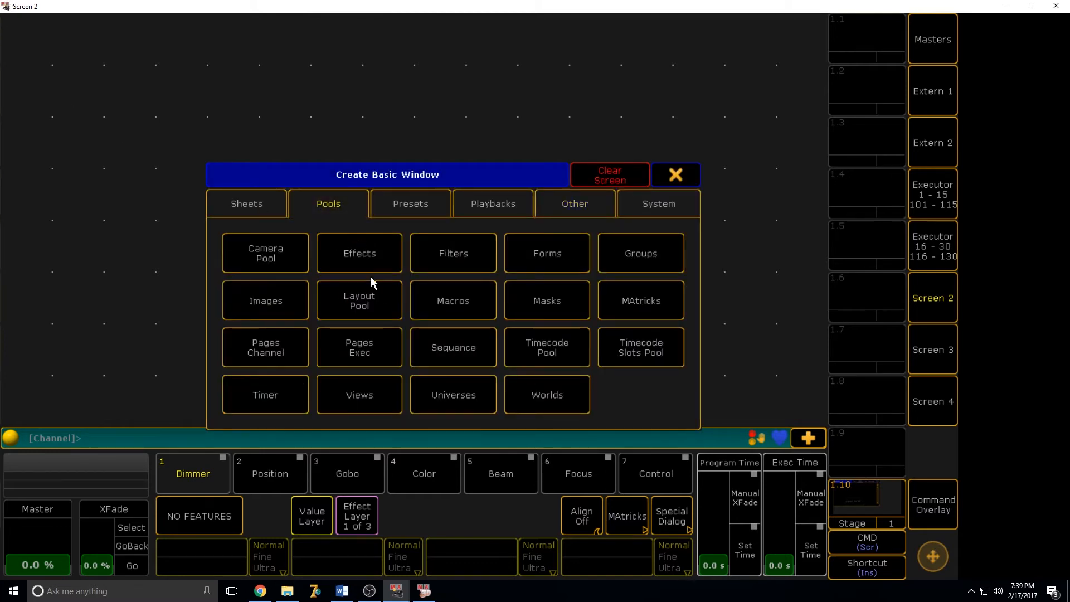
pyautogui.click(370, 254)
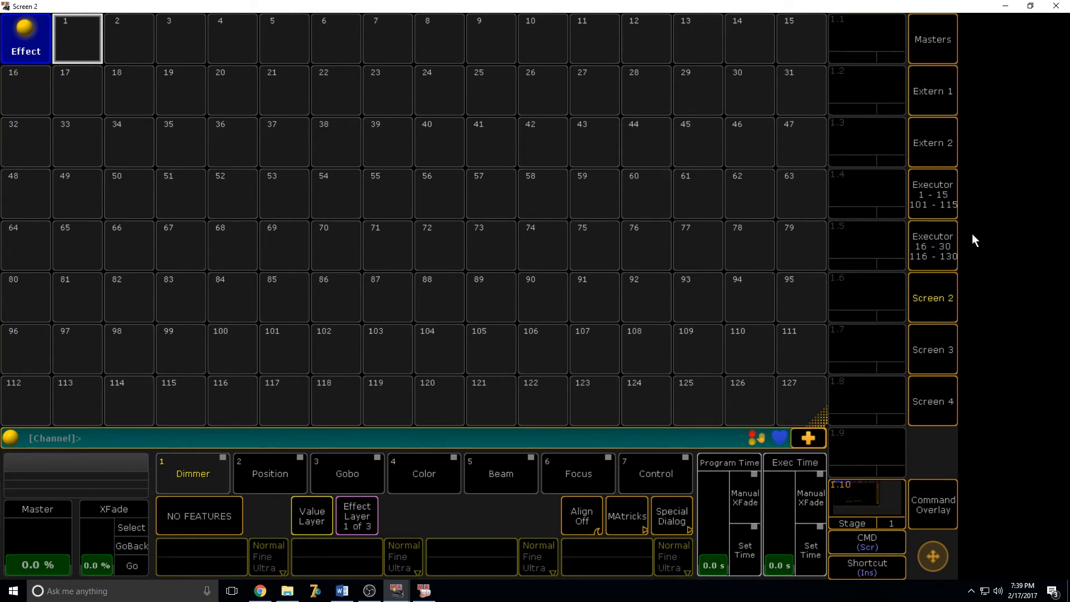
# Store the Screen 2 layout as a view named FX on view button 1.1, and close the command overlay.
pyautogui.click(934, 517)
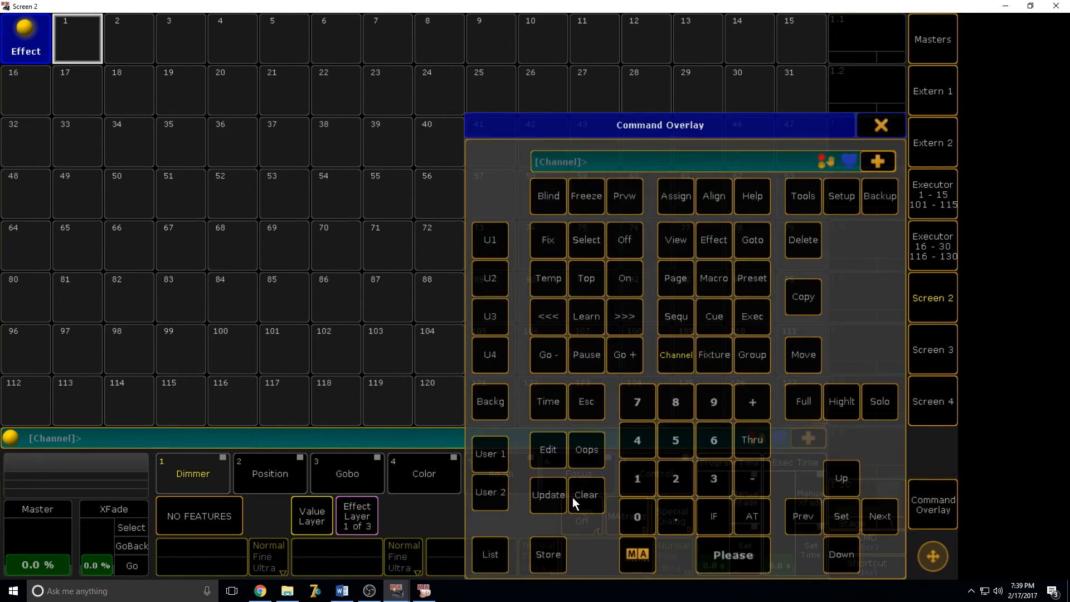
pyautogui.click(548, 552)
pyautogui.click(877, 38)
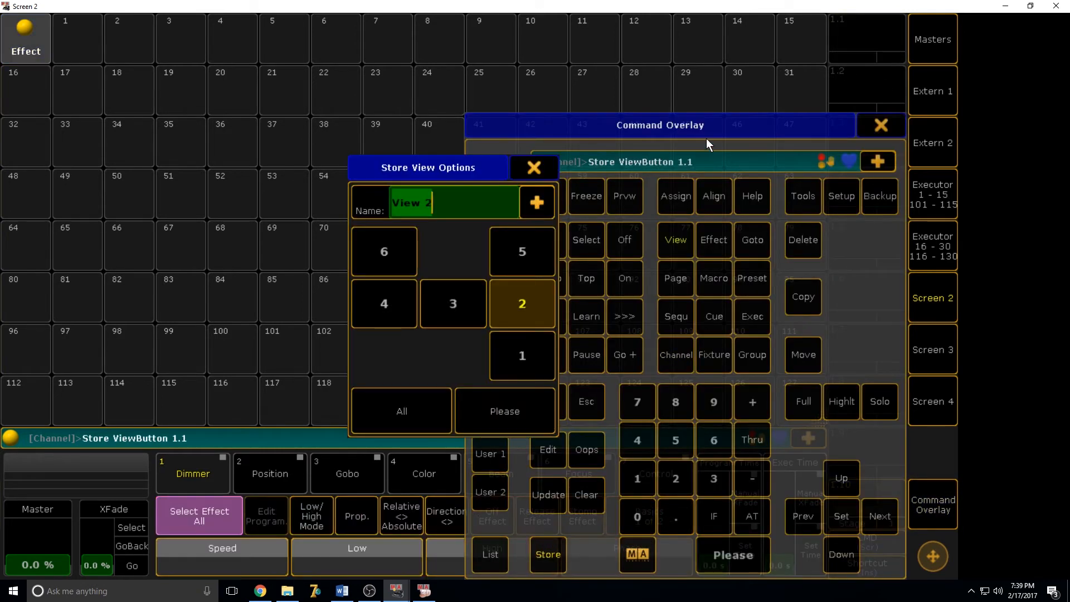
pyautogui.write('s')
pyautogui.press('BackSpace')
pyautogui.write('s')
pyautogui.press('BackSpace')
pyautogui.write('FX')
pyautogui.press('Return')
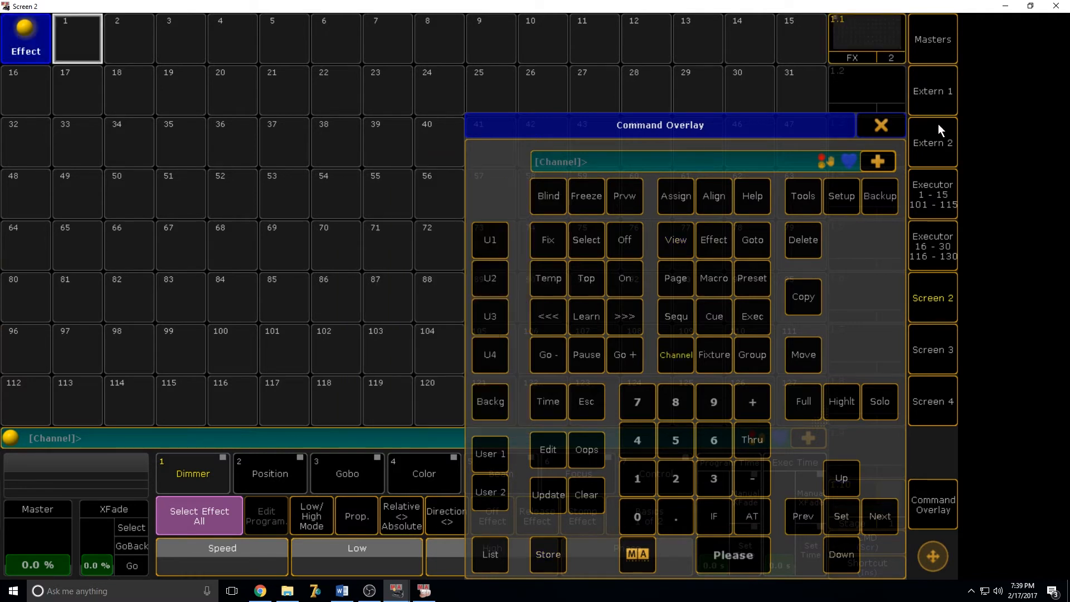
pyautogui.click(881, 126)
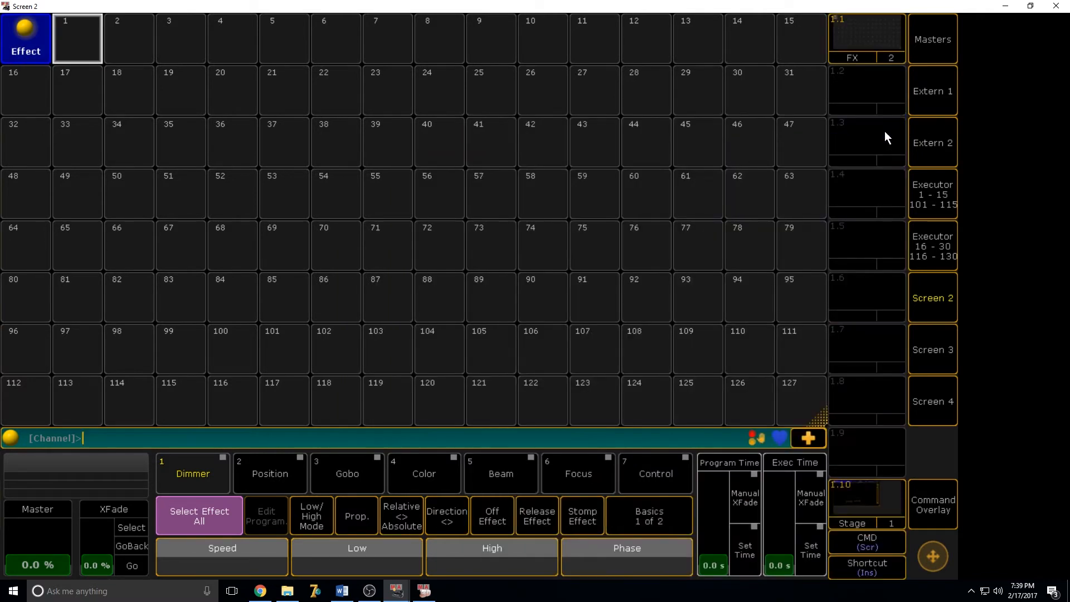
# Import all effects from predefined.xml, Dimmer Sin through BMP Rainbow Hue, starting at effect 1, and close the setup.
pyautogui.click(925, 293)
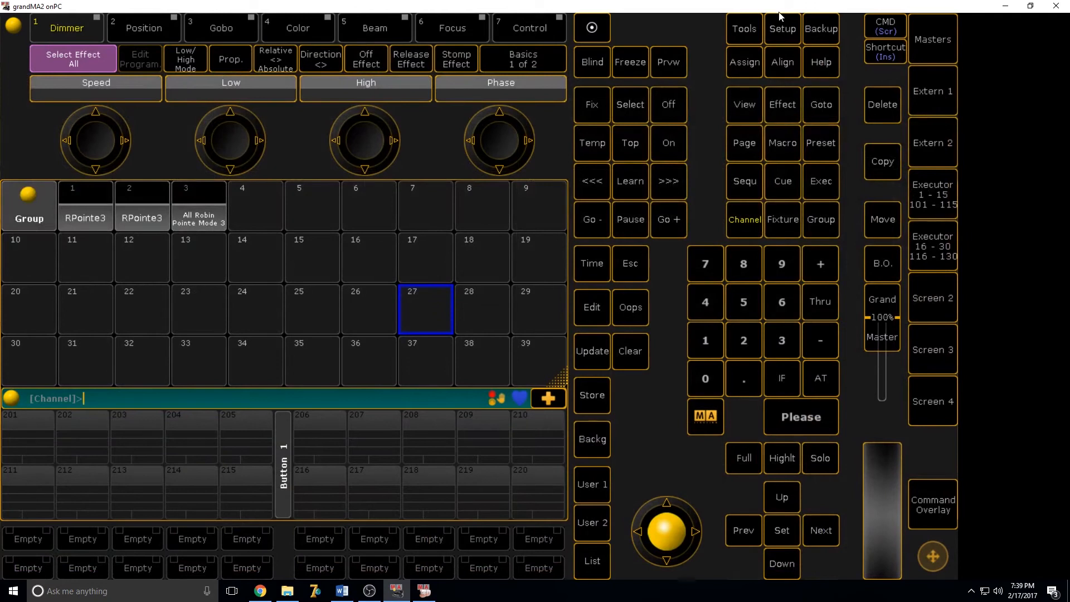
pyautogui.click(781, 31)
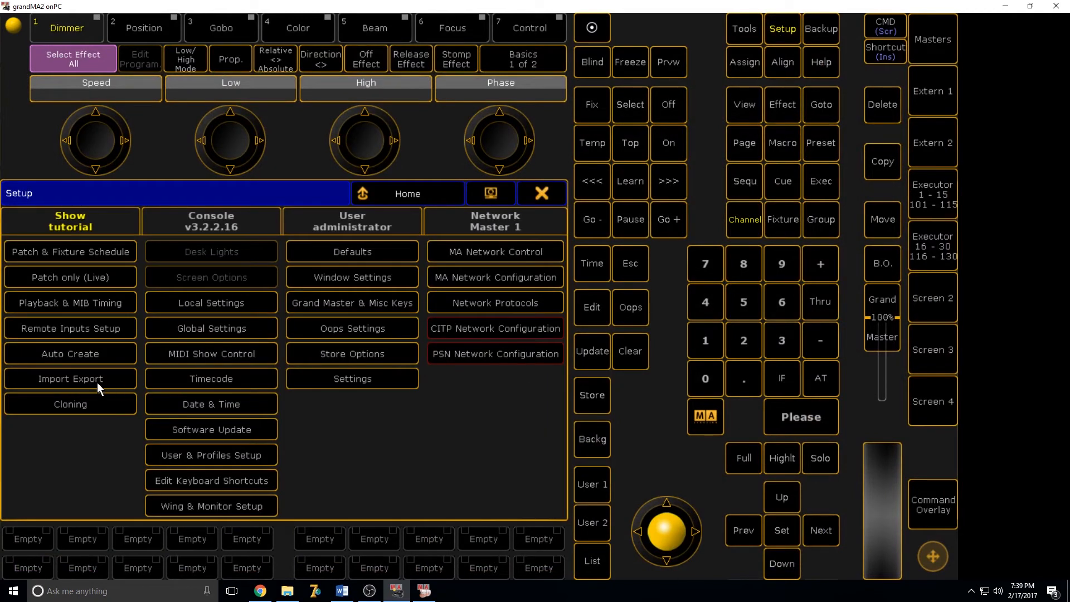
pyautogui.click(42, 378)
pyautogui.click(178, 249)
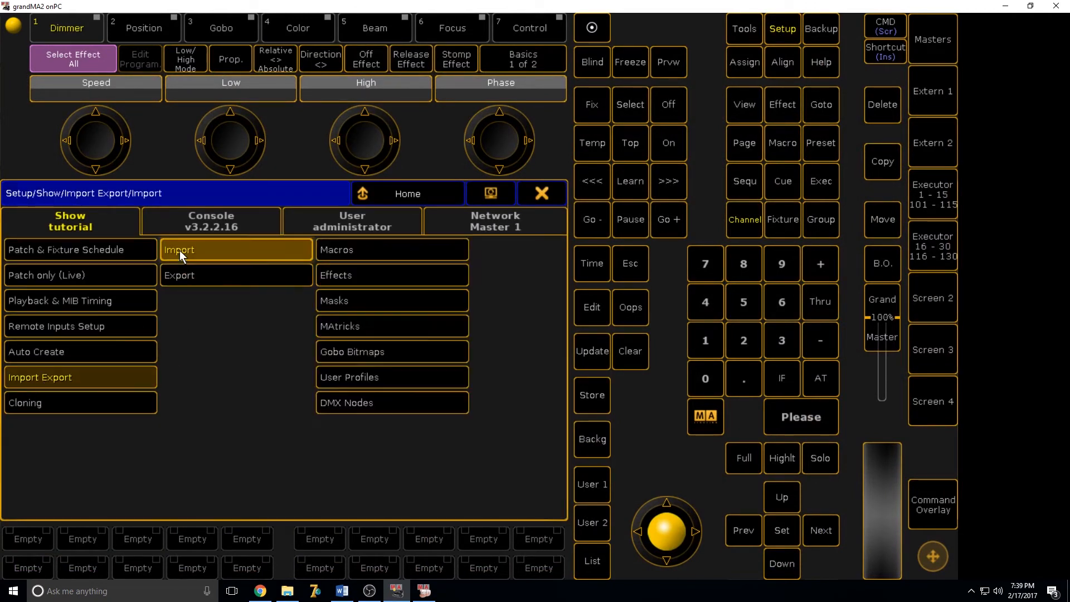
pyautogui.click(343, 275)
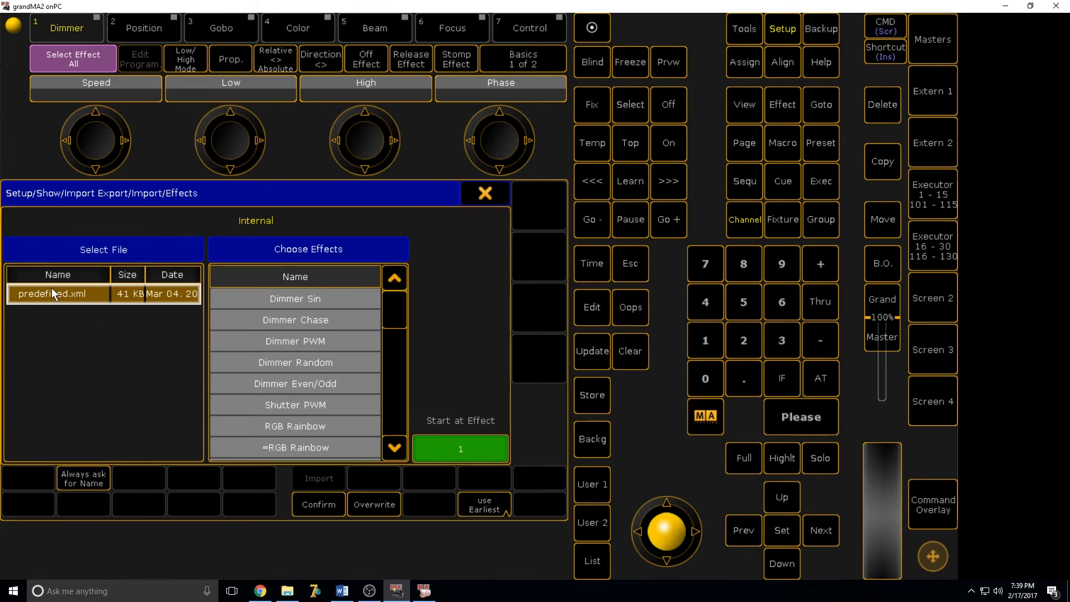
pyautogui.click(327, 297)
pyautogui.scroll(-5, 392, 334)
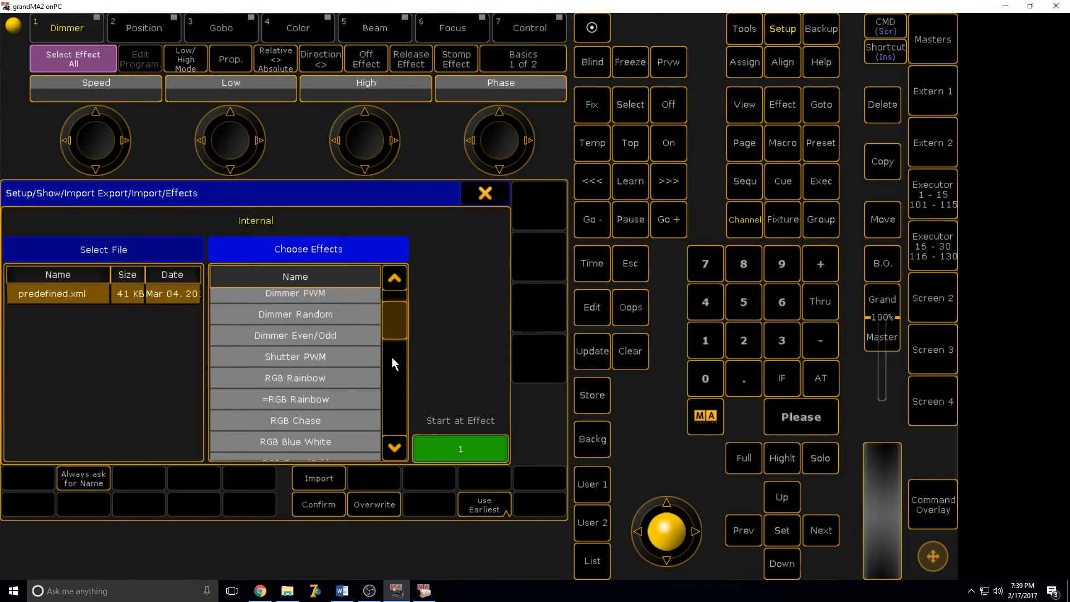
pyautogui.keyDown('shift'); pyautogui.click(334, 449); pyautogui.keyUp('shift')
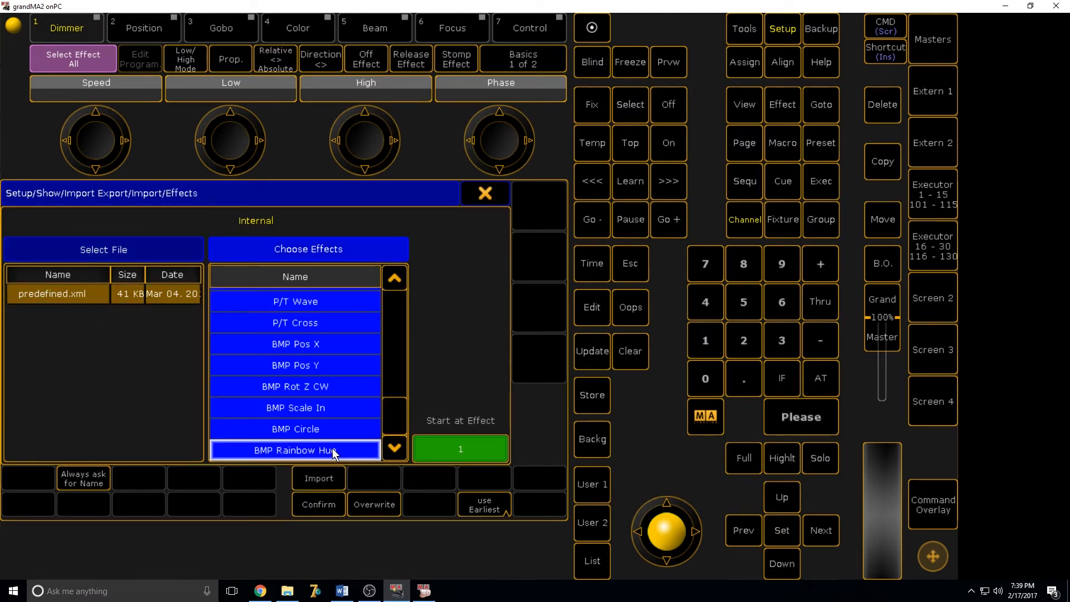
pyautogui.click(318, 479)
pyautogui.click(492, 199)
pyautogui.click(544, 197)
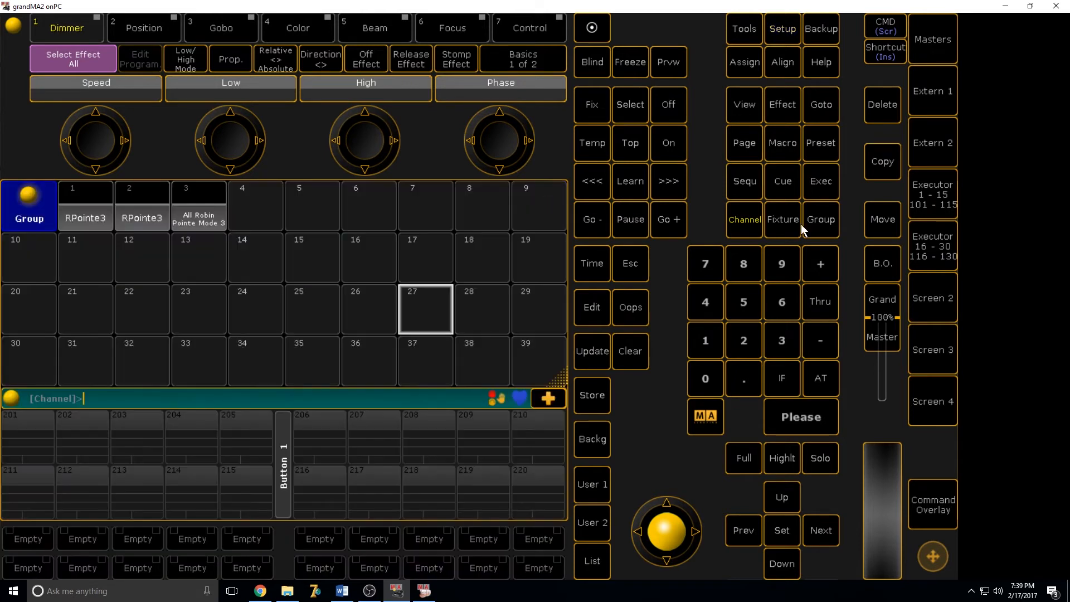
# Select the fixtures of group 1 and apply the Dimmer Sin effect to them from the Effects pool.
pyautogui.click(927, 295)
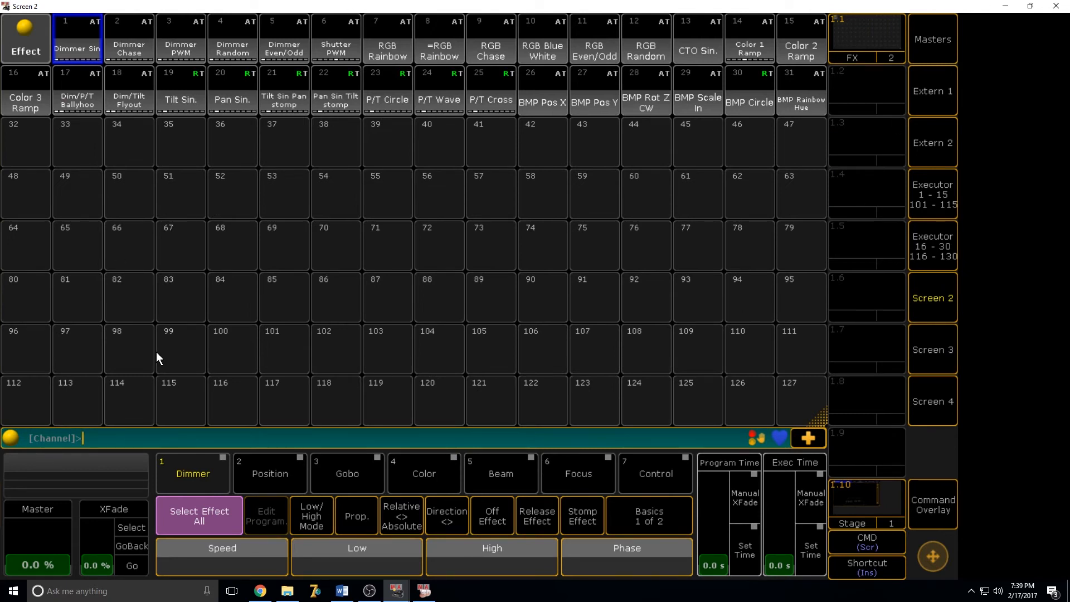
pyautogui.click(943, 285)
pyautogui.click(83, 205)
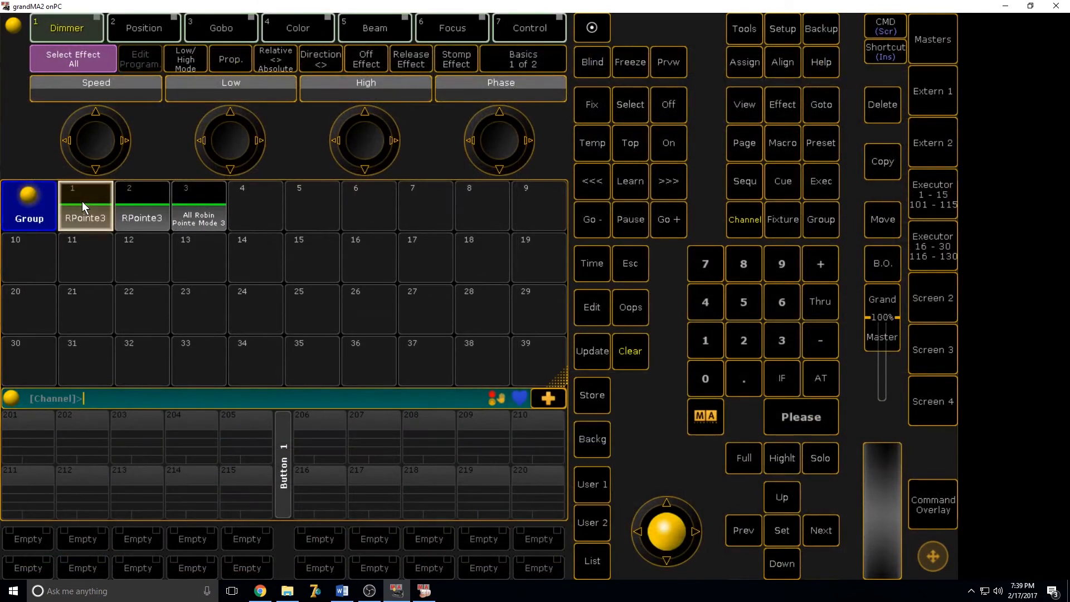
pyautogui.click(931, 309)
pyautogui.click(67, 47)
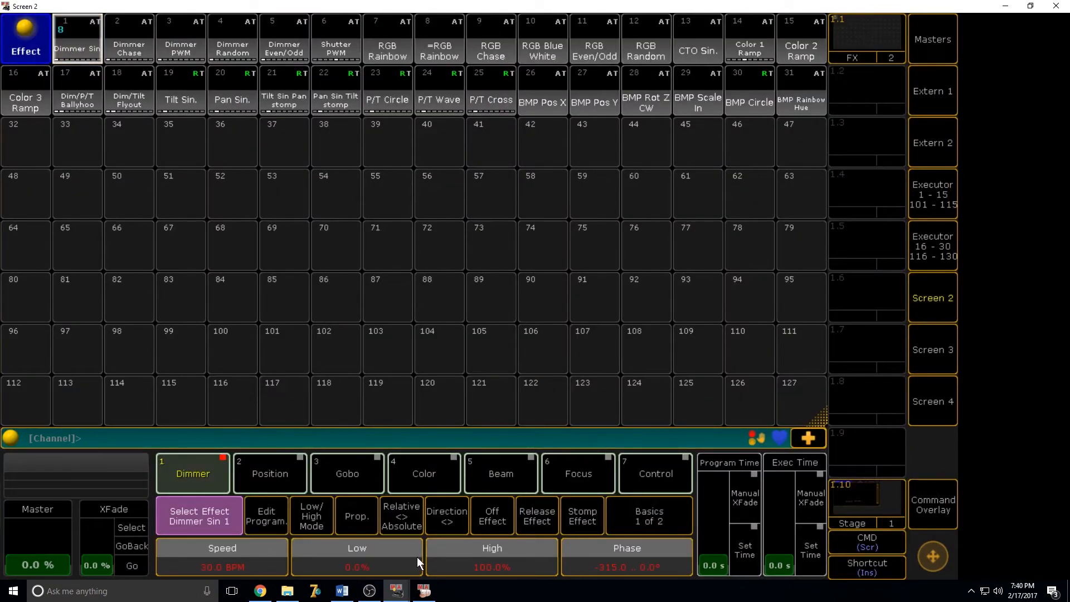
# Switch to MA 3D to examine the dimmer effect on the fixture beams, and return to grandMA2 onPC.
pyautogui.click(424, 591)
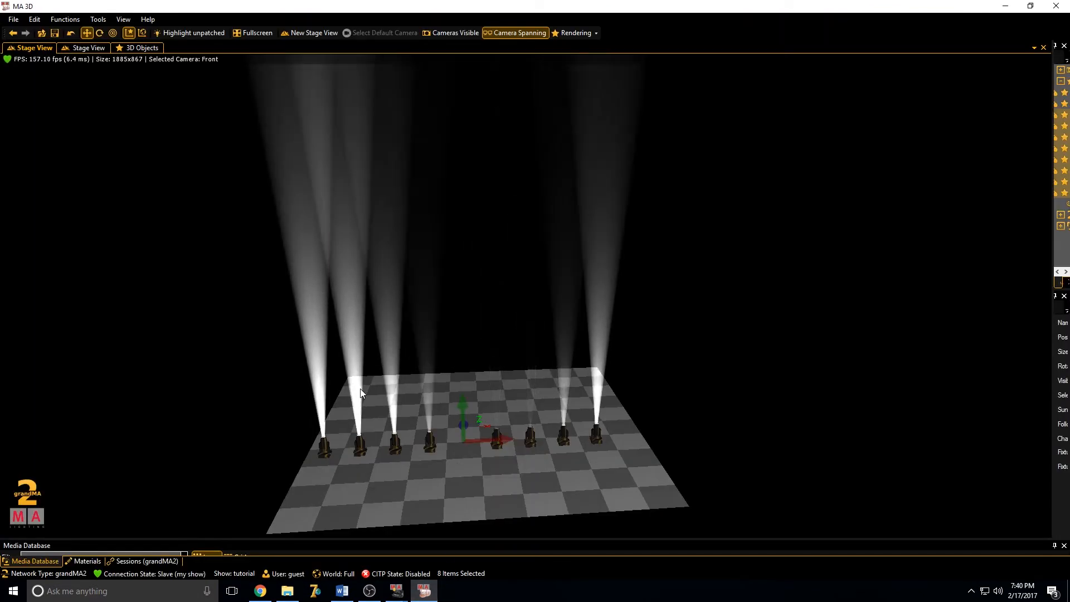
pyautogui.moveTo(396, 591)
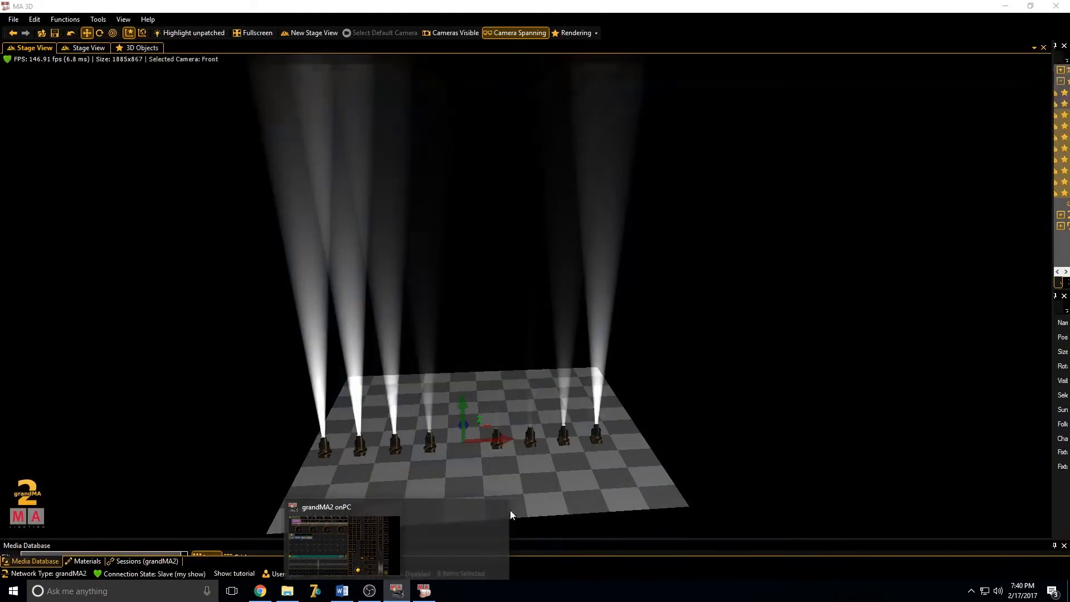
pyautogui.click(402, 544)
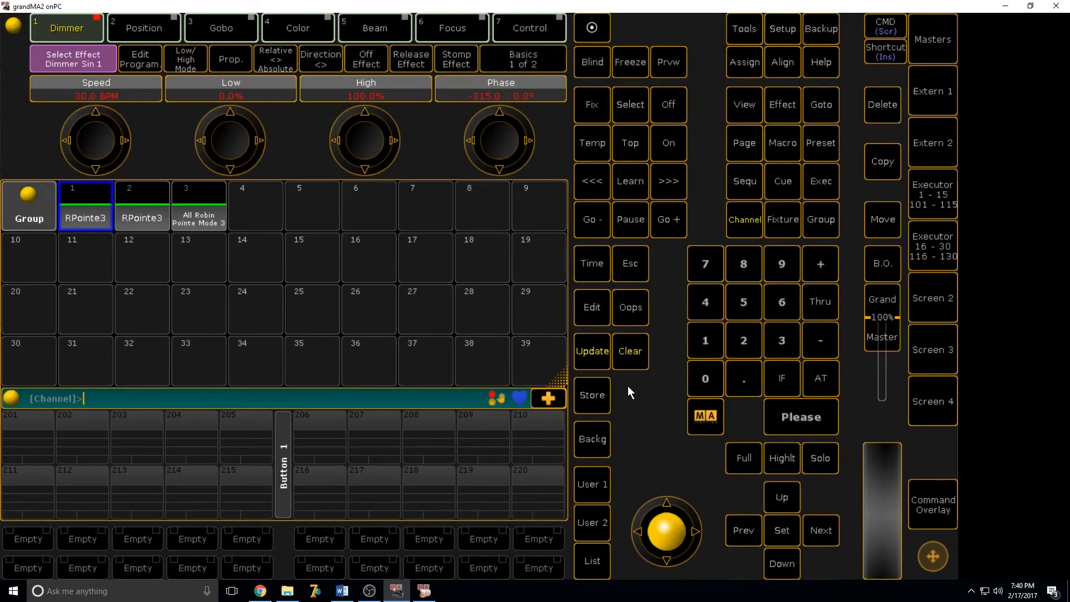
# Look through the encoder attributes of the Dimmer, Position, Gobo, Color, Beam and Focus preset types for the selected fixtures.
pyautogui.click(927, 301)
pyautogui.click(920, 284)
pyautogui.click(65, 31)
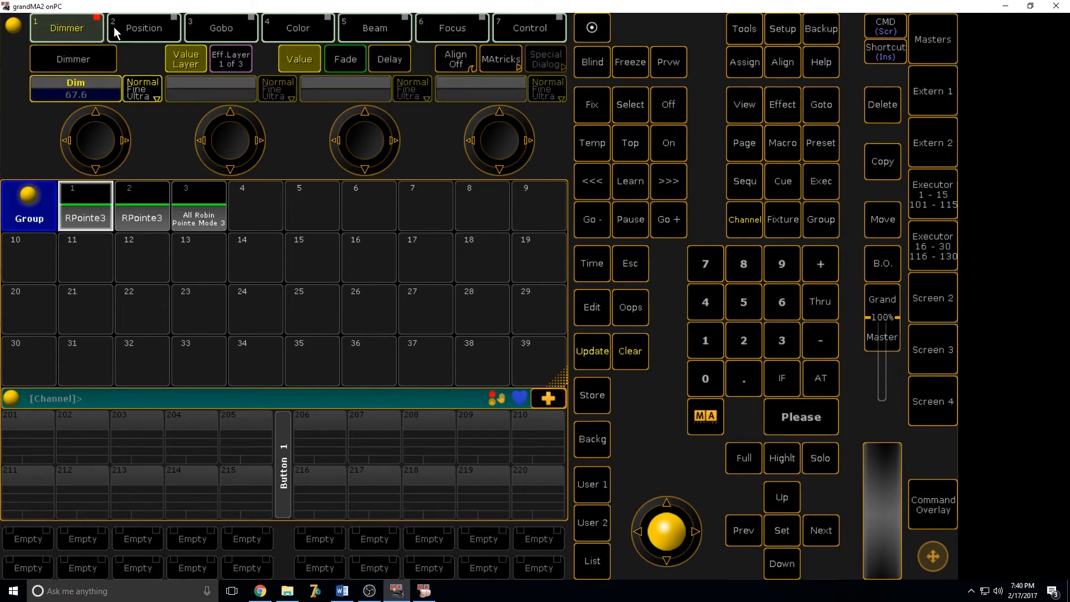
pyautogui.click(146, 28)
pyautogui.click(219, 28)
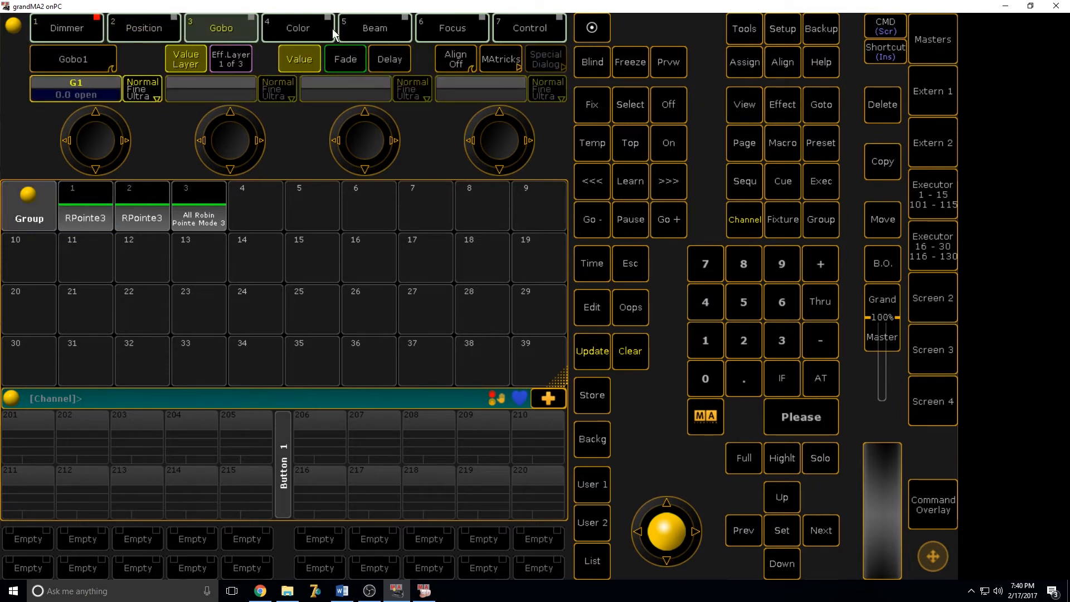
pyautogui.click(320, 36)
pyautogui.click(385, 30)
pyautogui.click(477, 32)
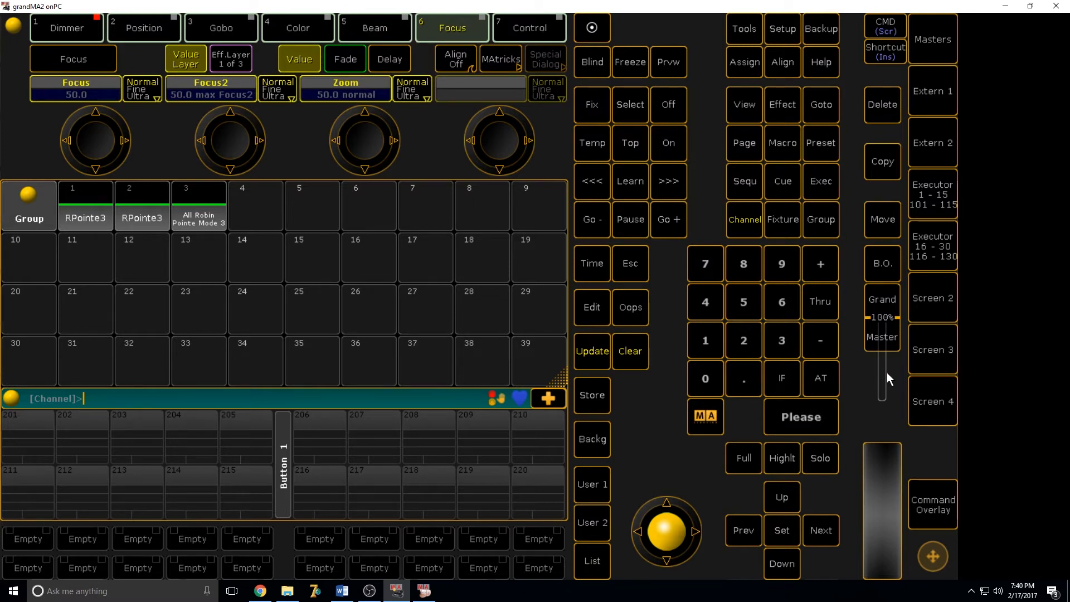
pyautogui.click(77, 23)
# Apply the Shutter PWM effect to the selected fixtures and examine the beams in MA 3D before returning to Screen 2 of grandMA2 onPC.
pyautogui.click(932, 299)
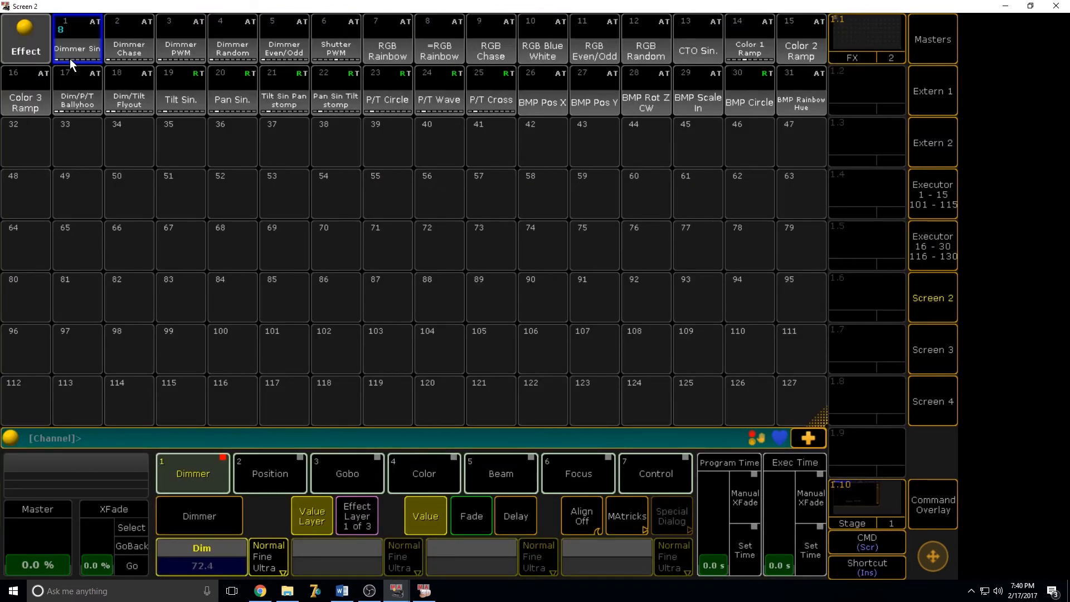
pyautogui.click(339, 37)
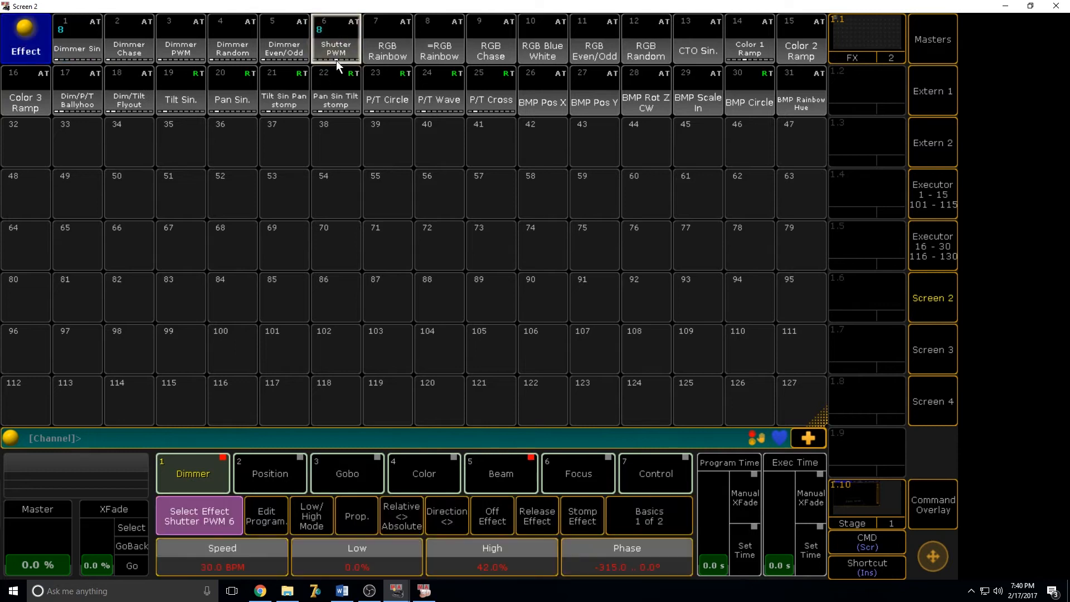
pyautogui.moveTo(435, 595)
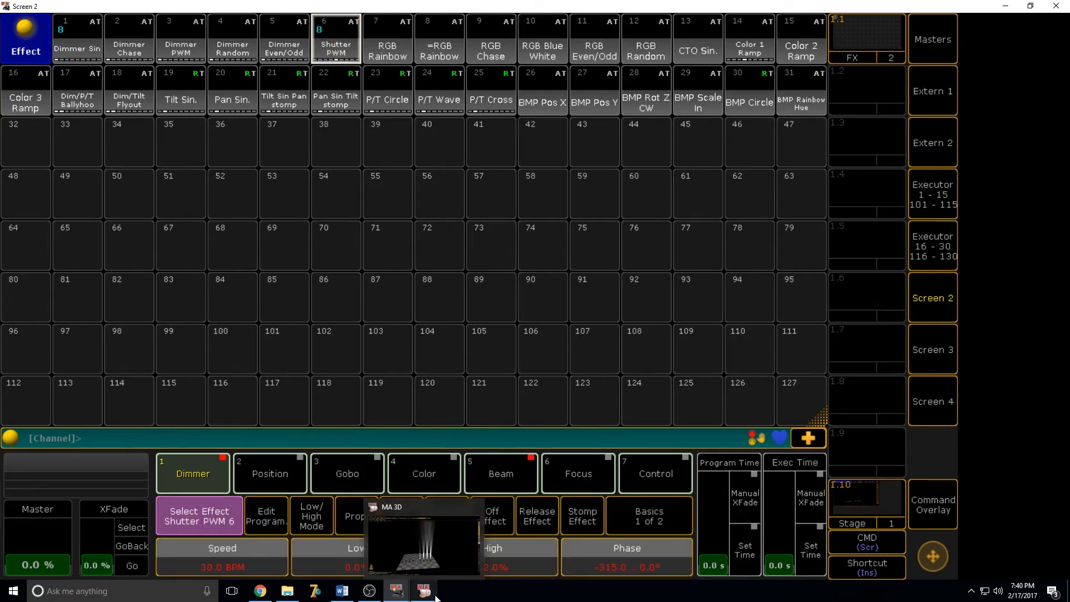
pyautogui.click(438, 550)
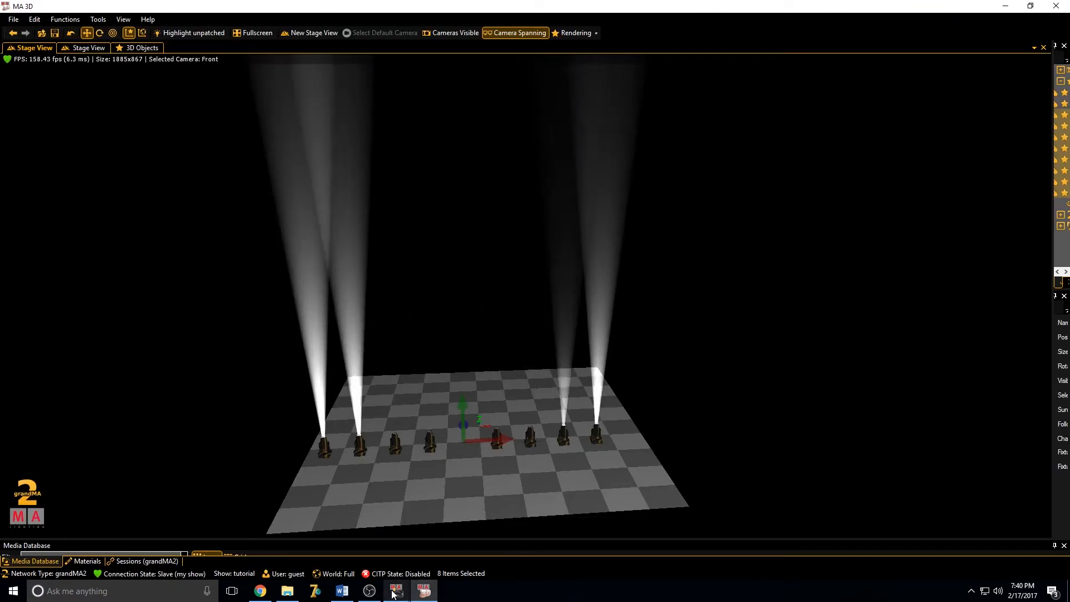
pyautogui.moveTo(396, 591)
pyautogui.click(477, 517)
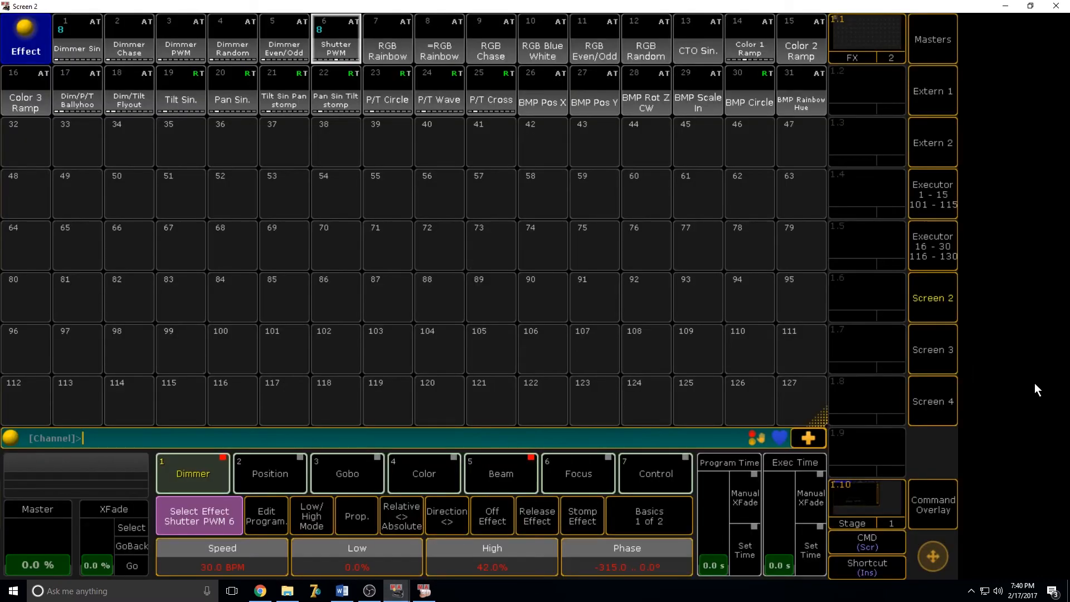
# Clear the programmer through the command overlay and close the overlay.
pyautogui.click(947, 508)
pyautogui.click(583, 503)
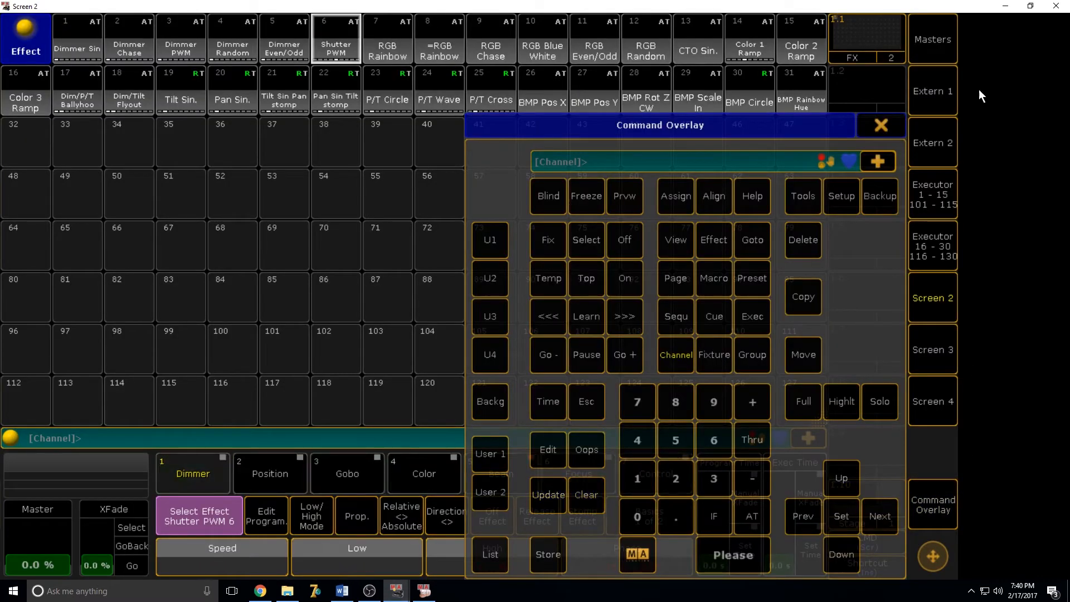
pyautogui.click(879, 124)
# Select the fixtures of group 1 and apply the Dimmer Sin effect to them again.
pyautogui.click(72, 39)
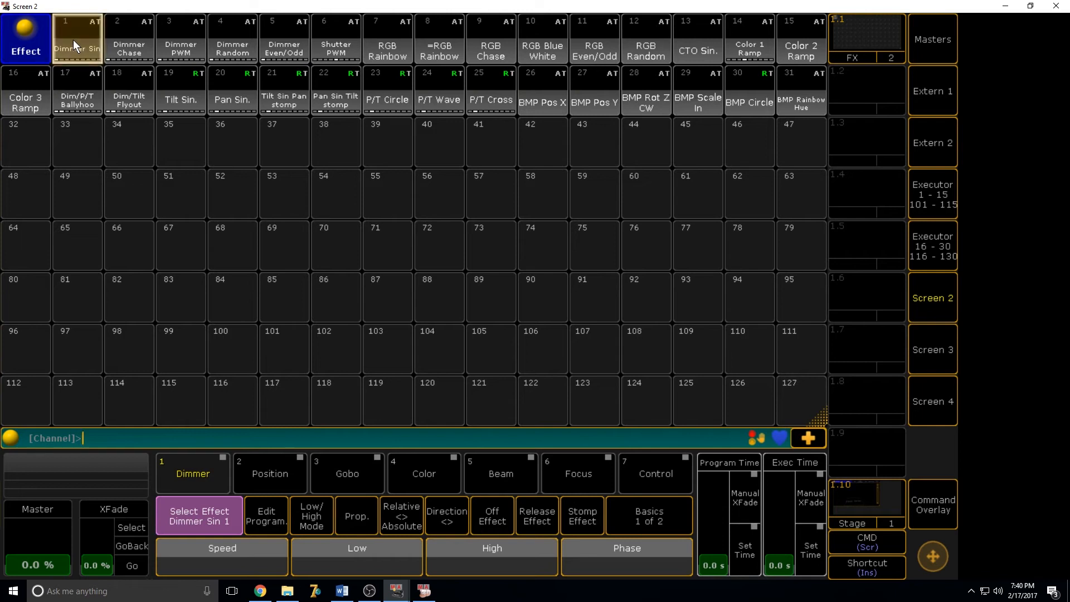
pyautogui.click(936, 298)
pyautogui.click(68, 217)
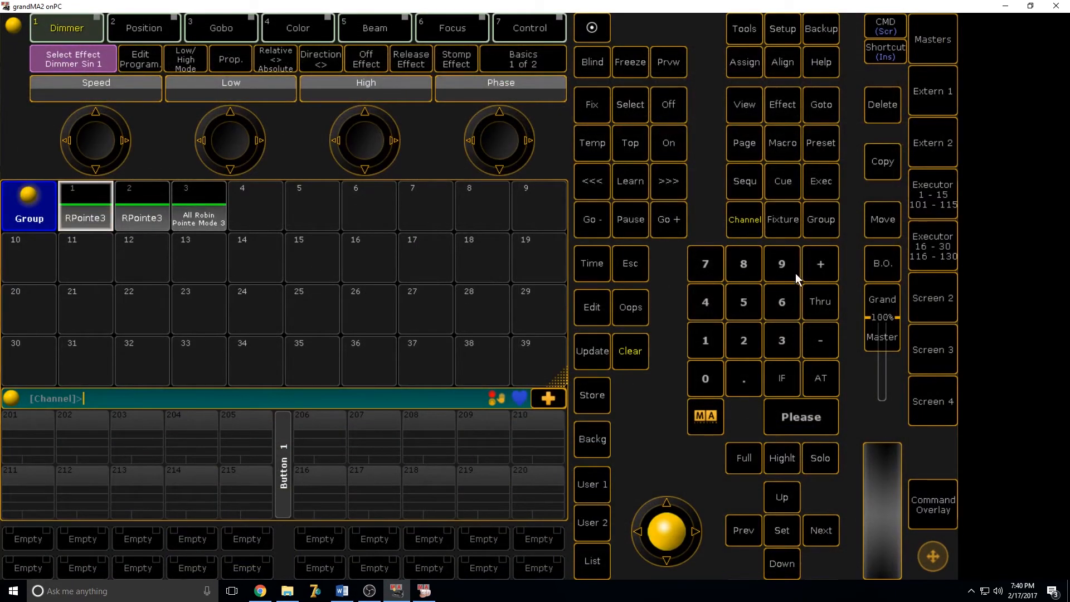
pyautogui.click(917, 297)
pyautogui.click(80, 40)
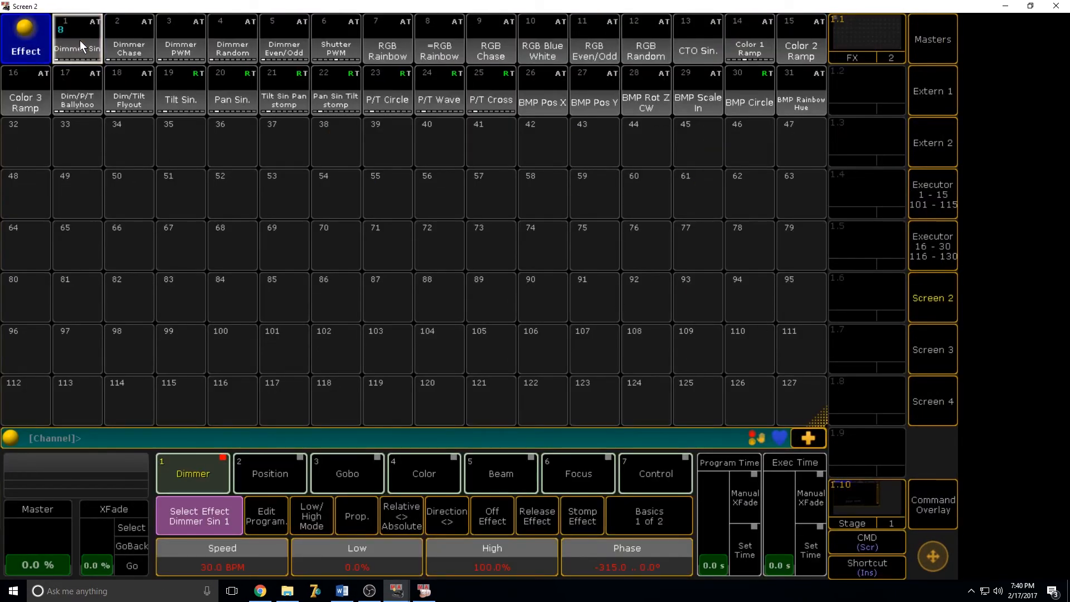
# Try the P/T Circle and P/T Wave effects on the selected fixtures, leaving P/T Circle applied.
pyautogui.click(384, 88)
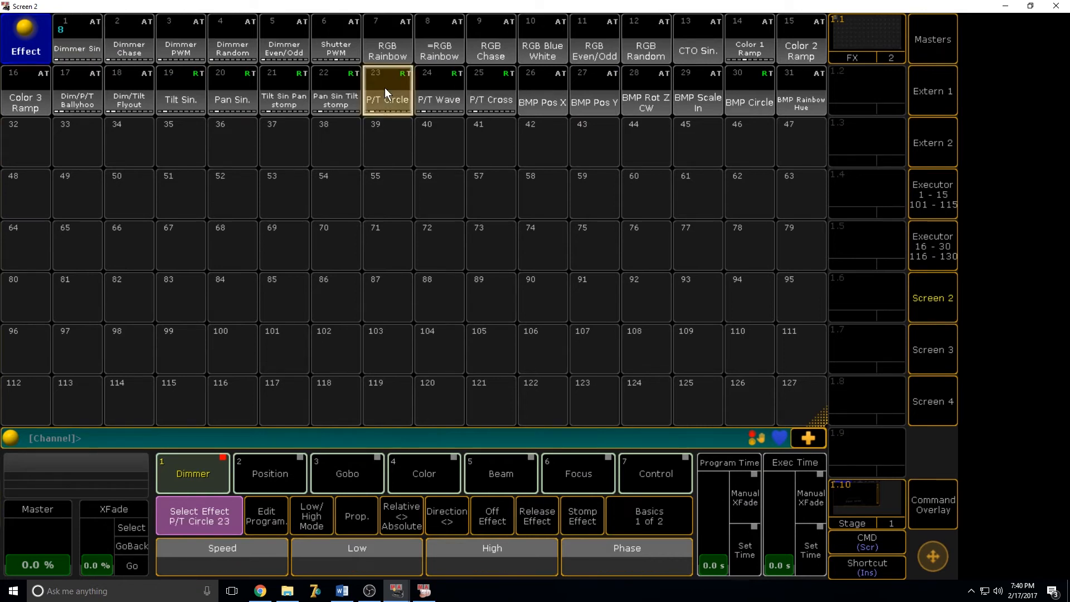
pyautogui.click(453, 107)
pyautogui.click(390, 87)
pyautogui.click(435, 91)
pyautogui.click(380, 92)
pyautogui.click(380, 92)
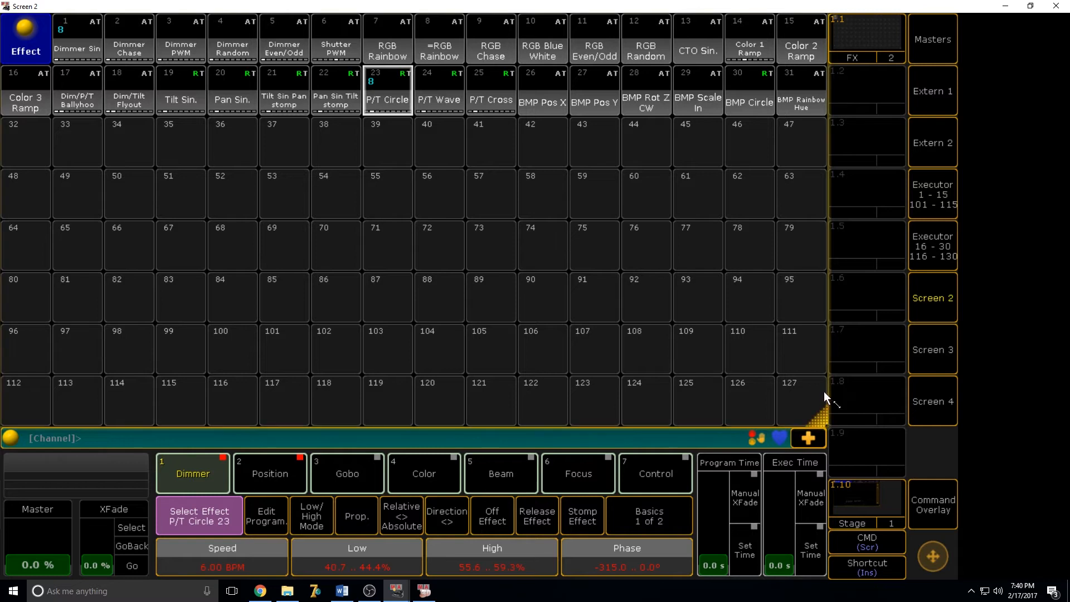
# Shorten the Effects pool on Screen 2 by one row and add a Groups pool in the freed row.
pyautogui.moveTo(822, 370); pyautogui.dragTo(821, 362)
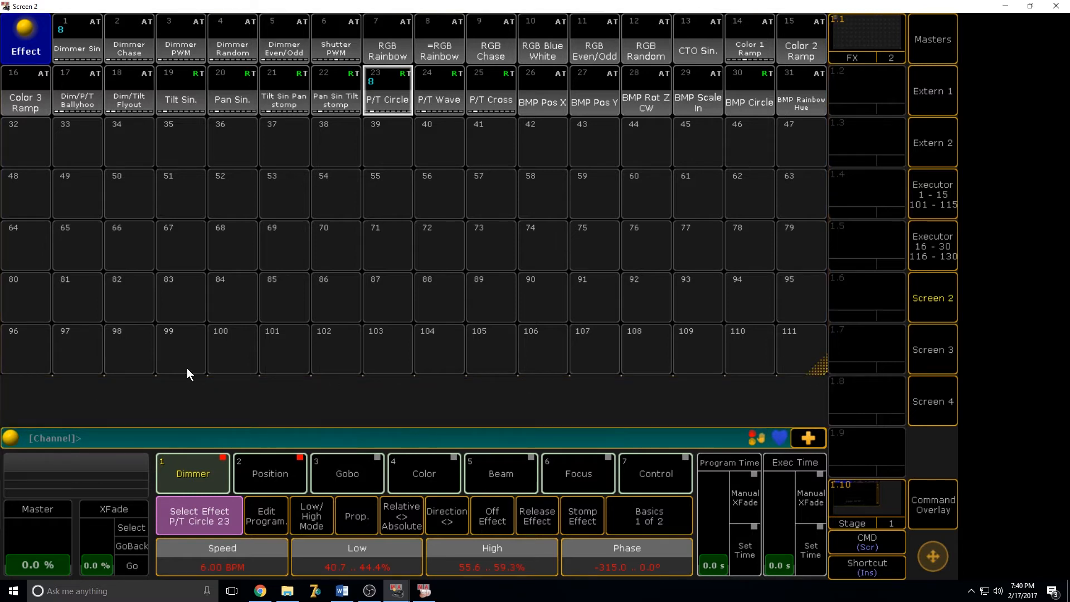
pyautogui.click(5, 382)
pyautogui.click(647, 252)
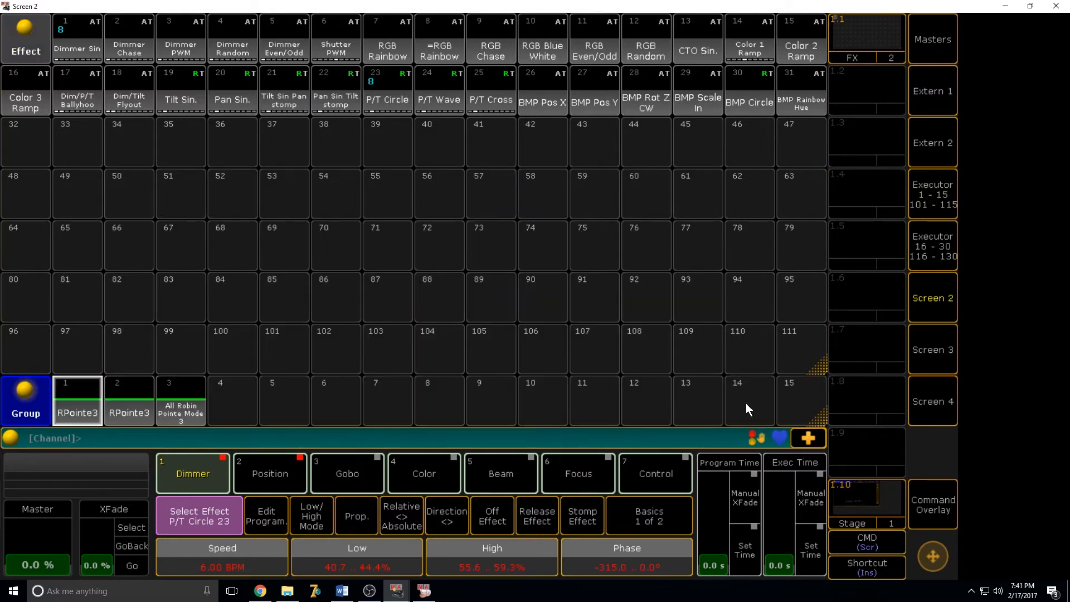
# Store the changed Screen 2 layout over the FX view on view button 1.1 and close the command overlay.
pyautogui.click(930, 511)
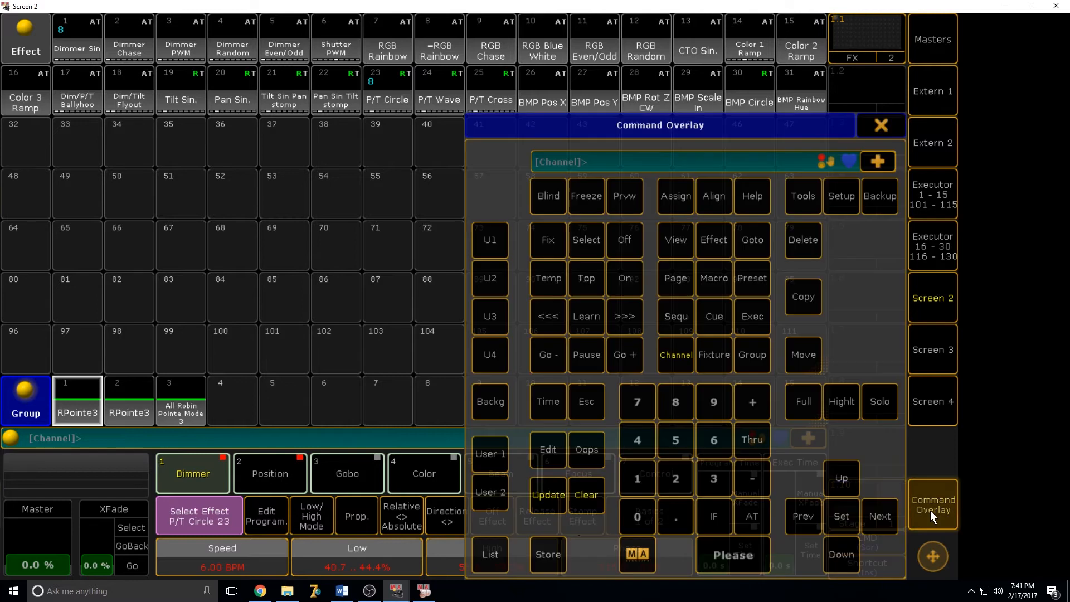
pyautogui.click(556, 557)
pyautogui.click(856, 53)
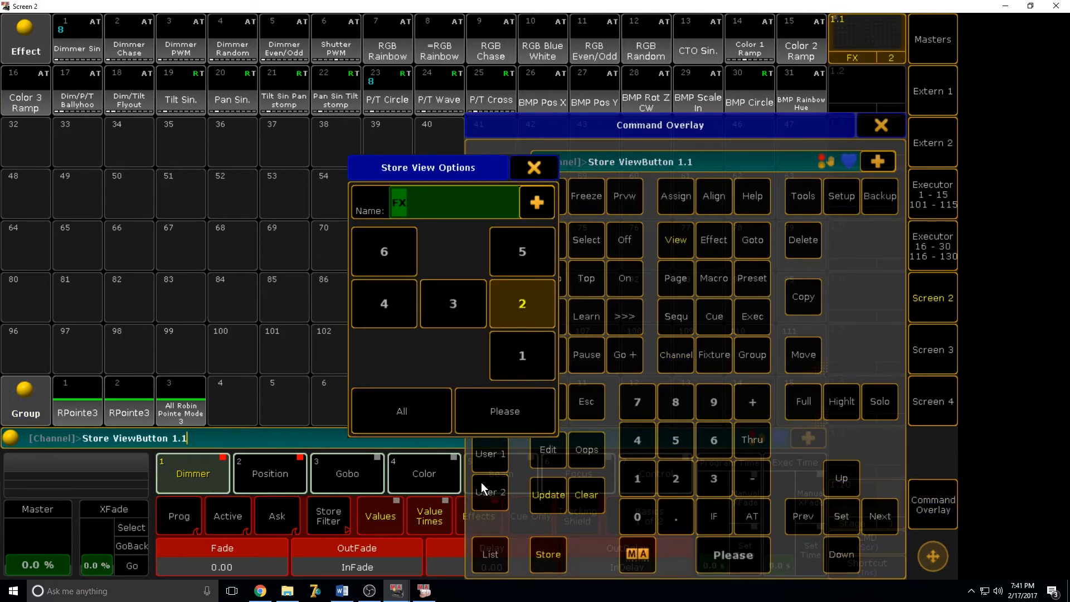
pyautogui.click(507, 410)
pyautogui.click(882, 127)
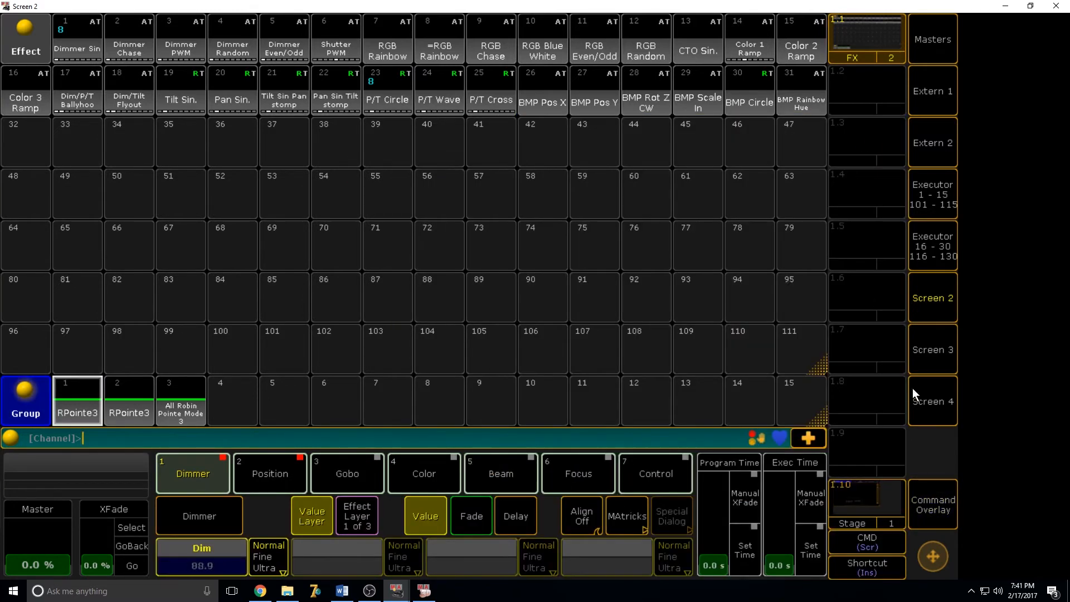
# Clear the running effects and the fixture selection from the programmer using the command overlay.
pyautogui.click(931, 502)
pyautogui.click(578, 503)
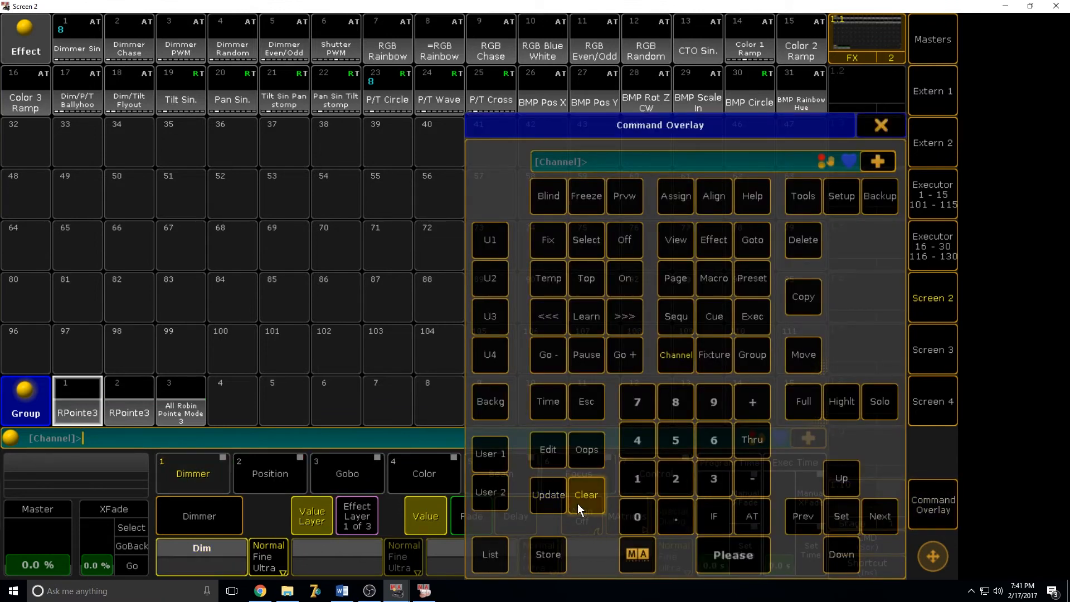
pyautogui.click(886, 125)
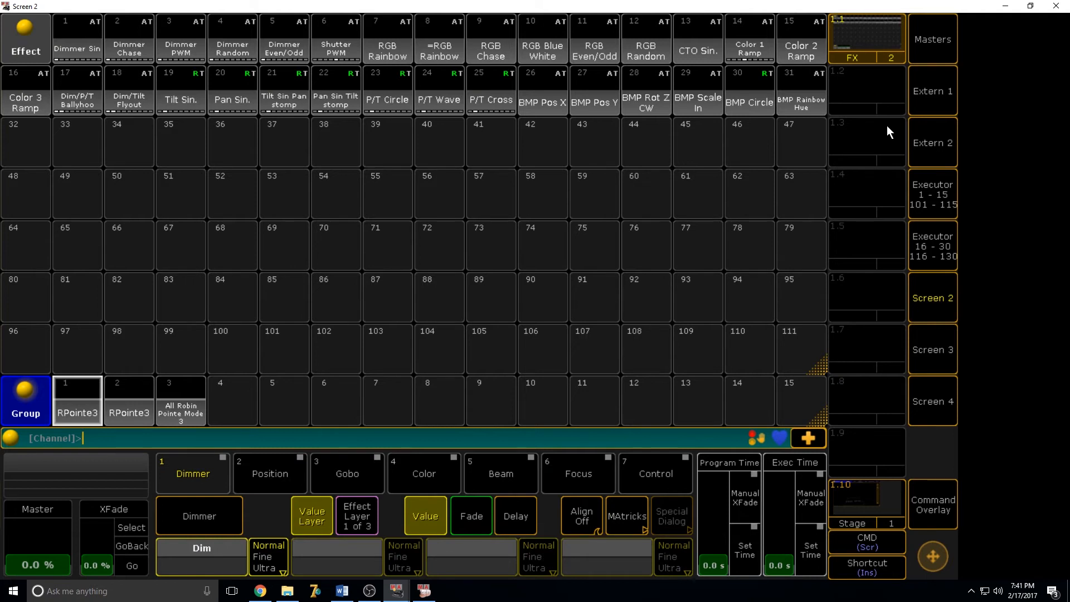
# Select the fixtures of group 1, check them in MA 3D, and set their tilt to the 135 maximum.
pyautogui.click(944, 306)
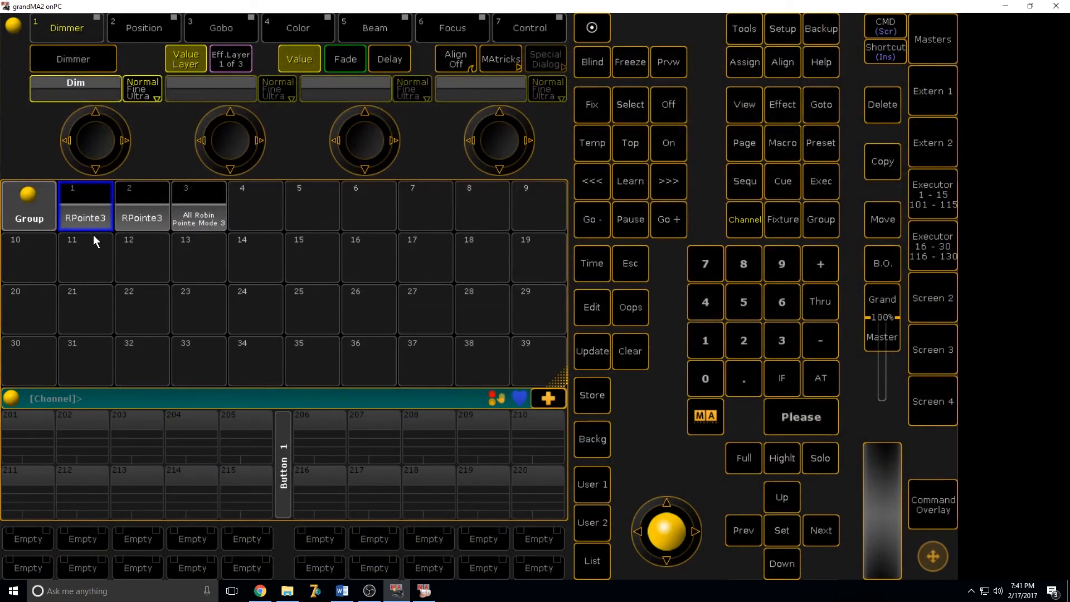
pyautogui.click(99, 209)
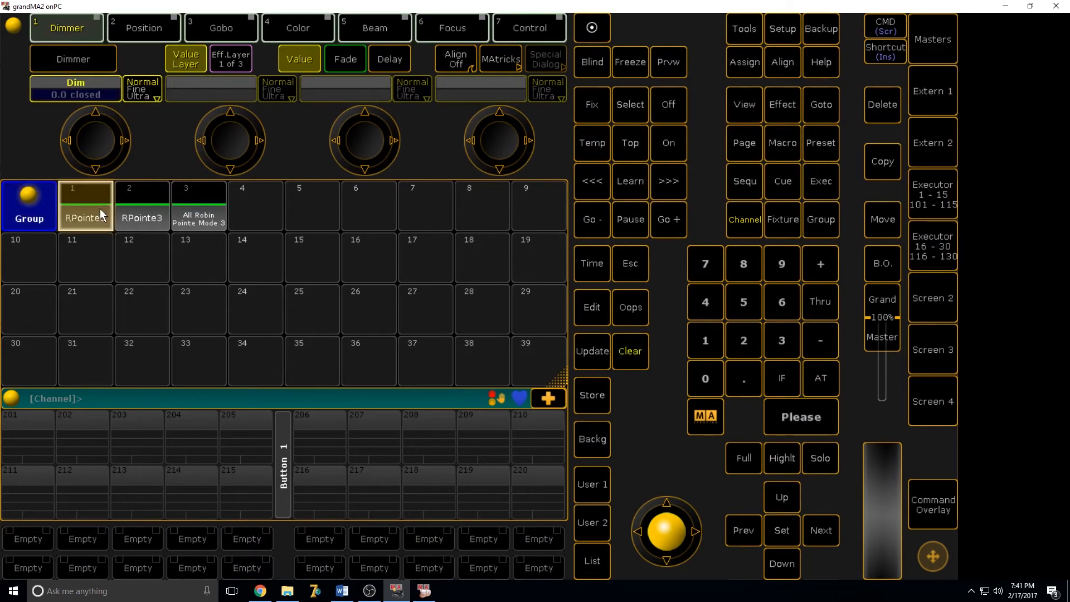
pyautogui.click(947, 298)
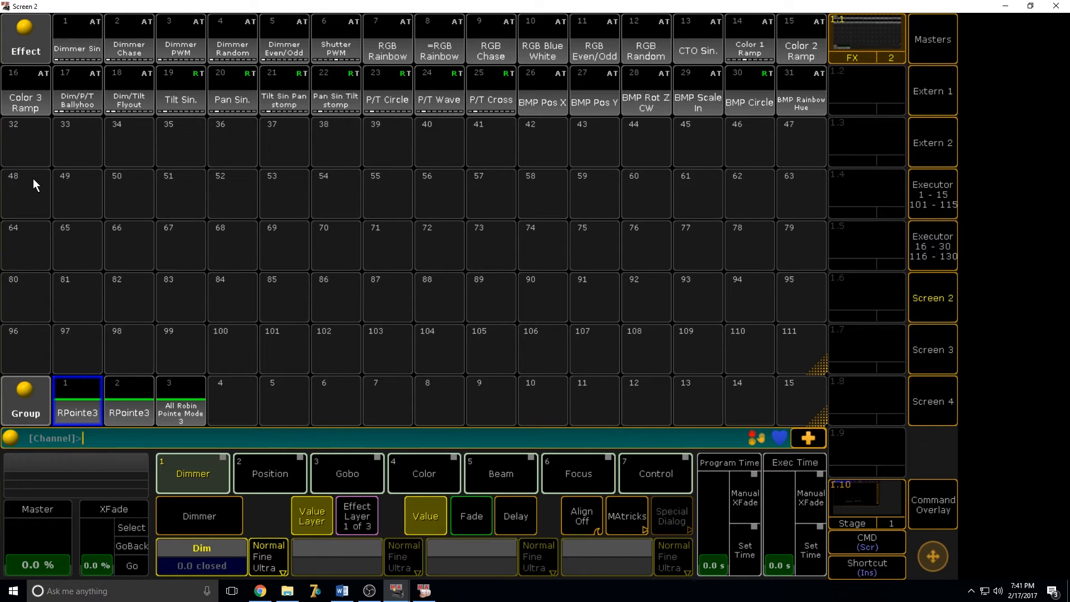
pyautogui.click(424, 591)
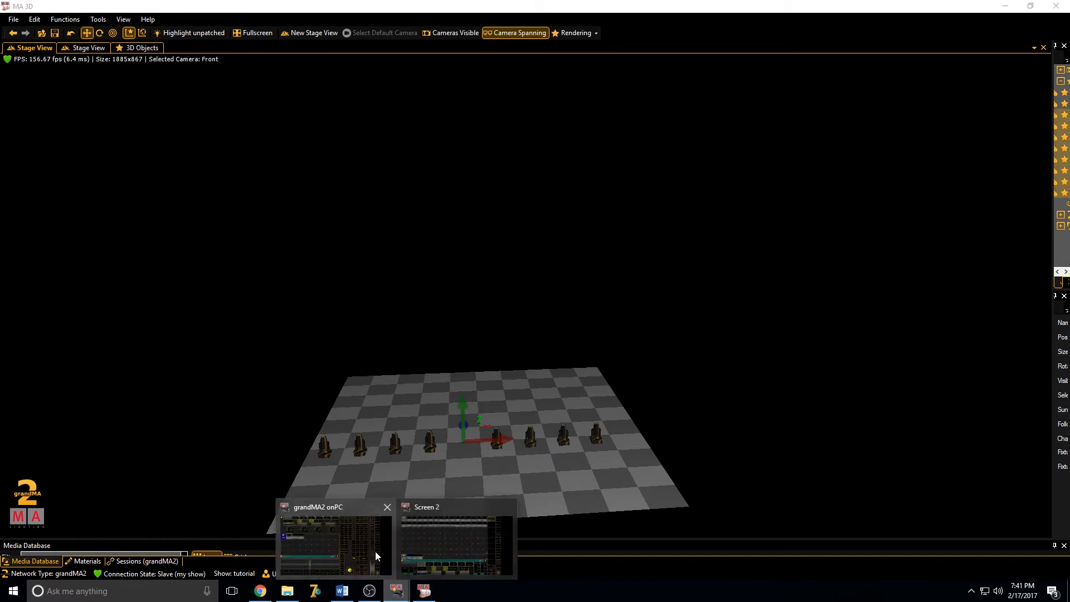
pyautogui.click(334, 535)
pyautogui.click(228, 98)
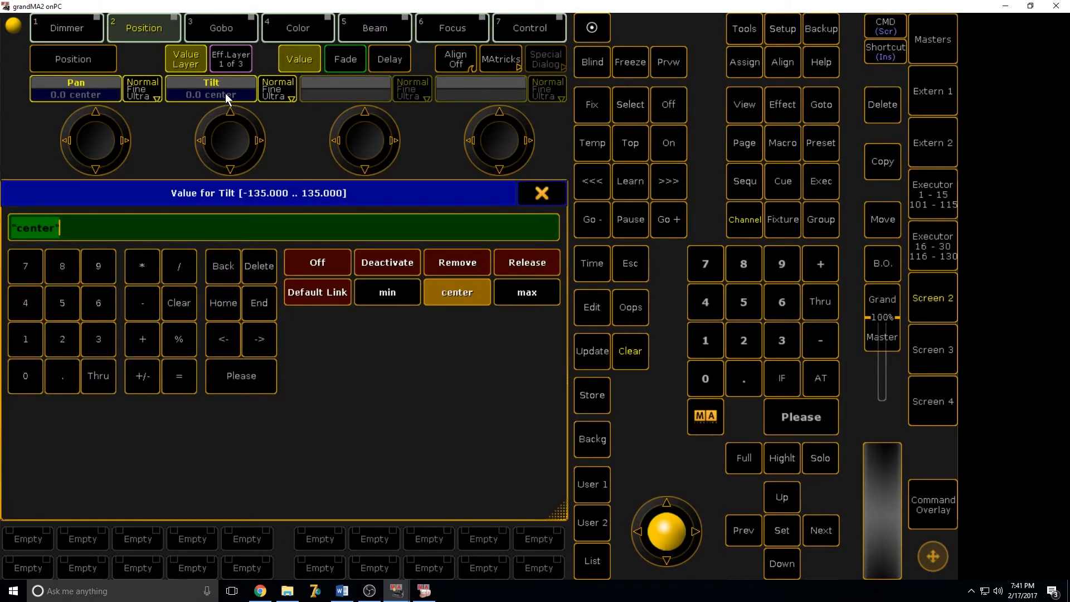
pyautogui.write('189')
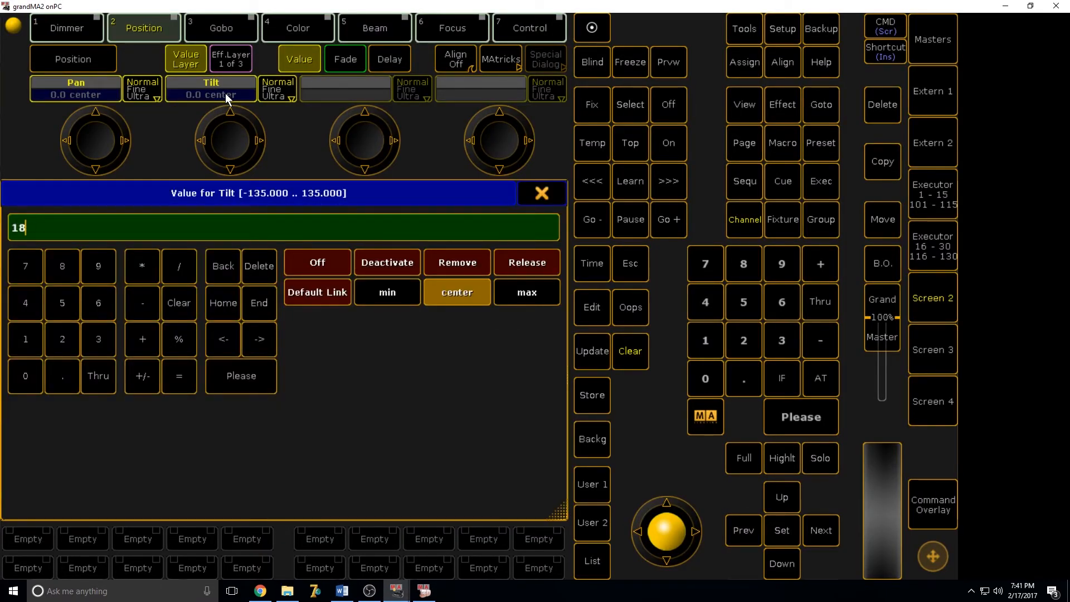
pyautogui.press('Return')
# Turn on Highlight for the selected fixtures and examine their tilted position in MA 3D, returning to grandMA2 onPC.
pyautogui.click(419, 589)
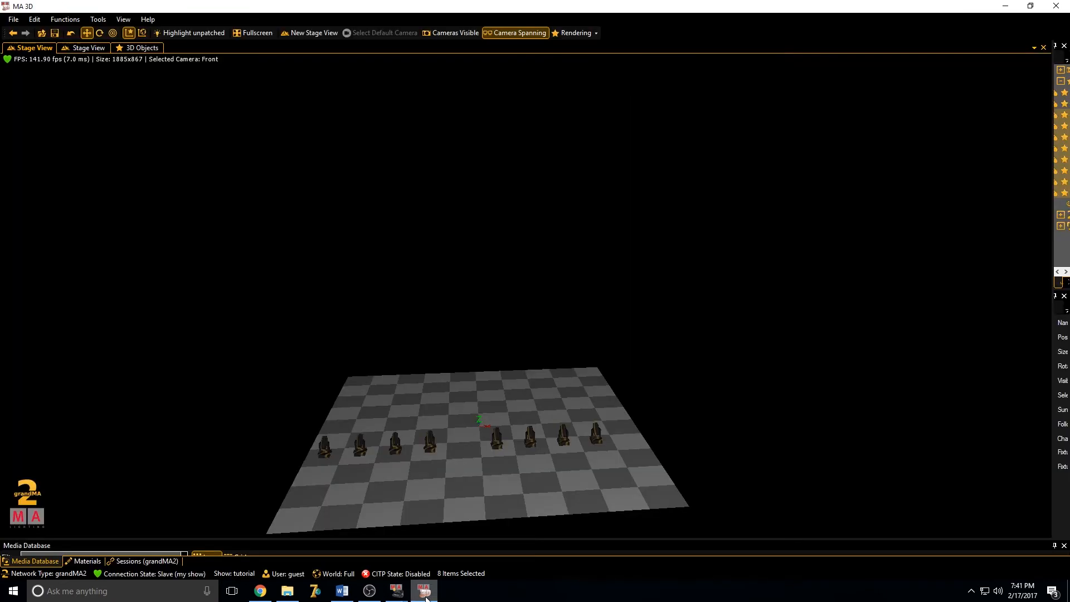
pyautogui.moveTo(407, 589)
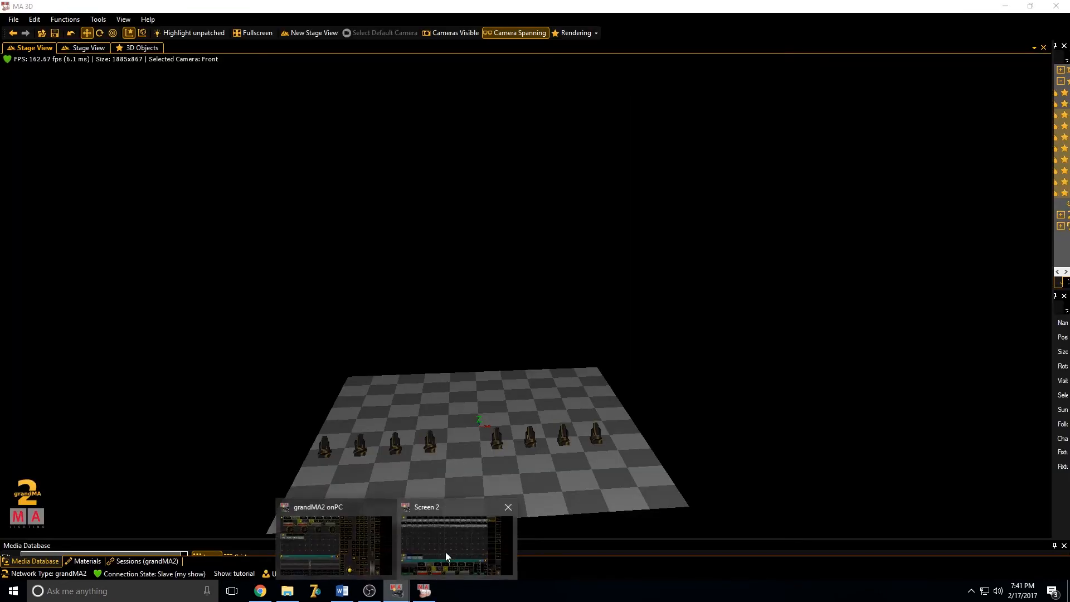
pyautogui.click(331, 538)
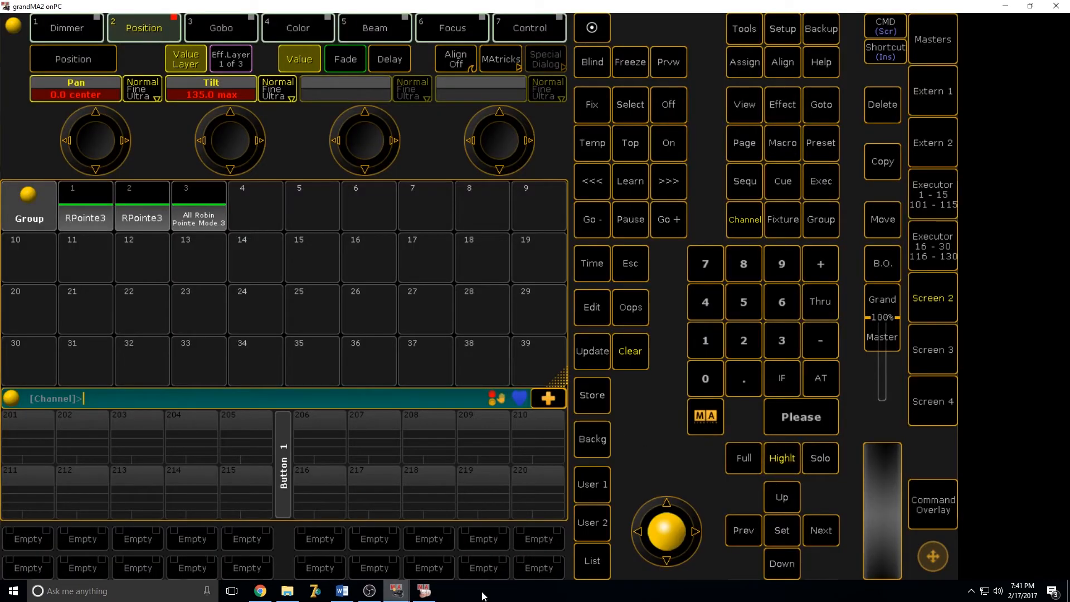
pyautogui.click(424, 591)
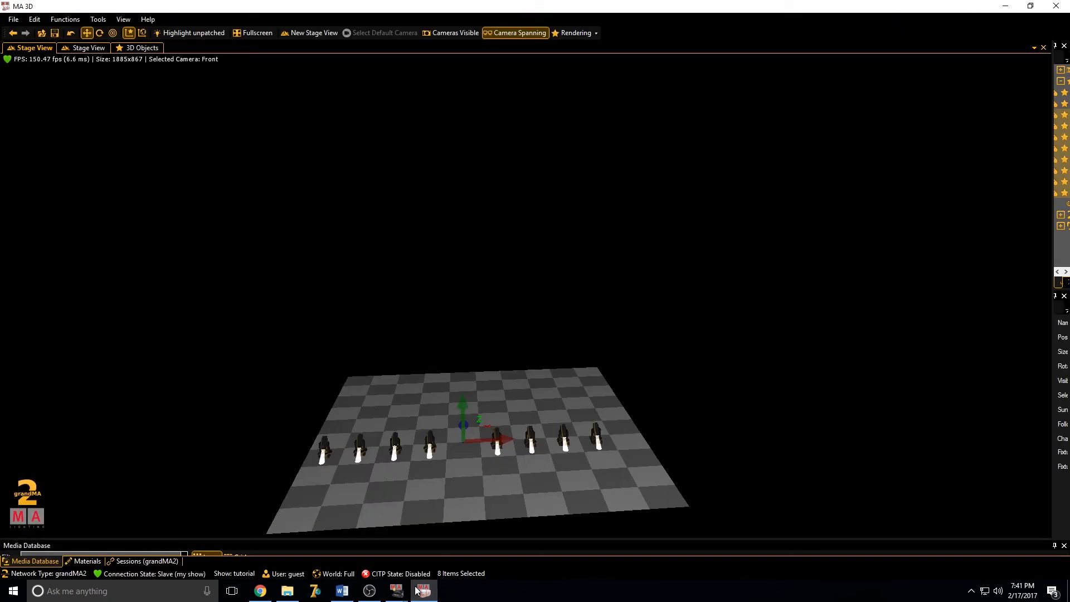
pyautogui.moveTo(396, 590)
pyautogui.click(366, 548)
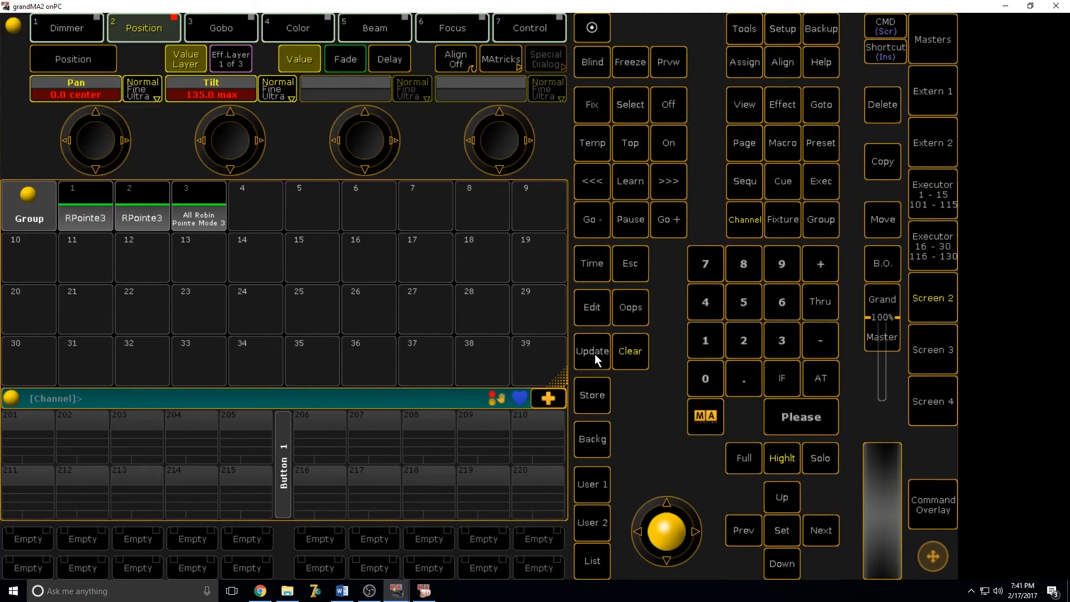
# Clear the tilt values from the programmer and reselect group 1 in the Groups pool on Screen 2.
pyautogui.click(634, 356)
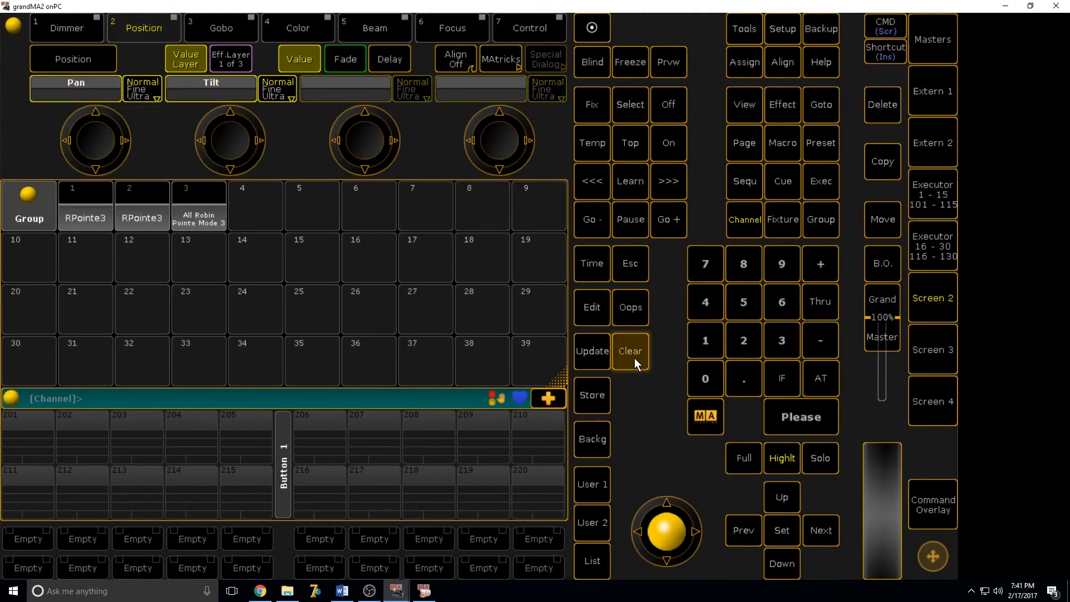
pyautogui.click(933, 295)
pyautogui.click(72, 396)
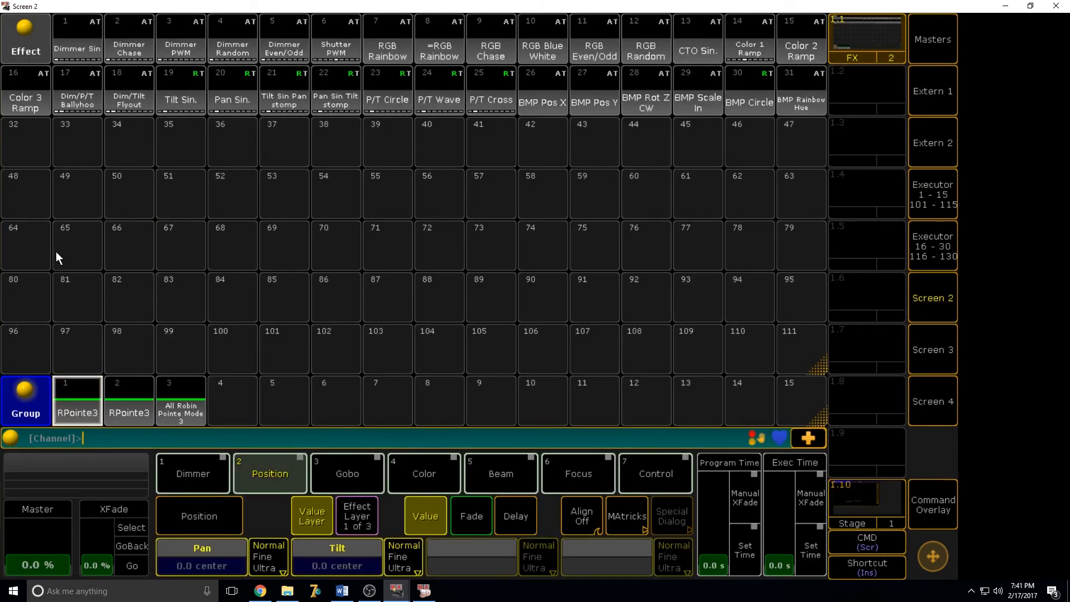
# Open empty effect pool slot 48 for editing in the Effect Editor.
pyautogui.click(23, 195)
pyautogui.click(938, 504)
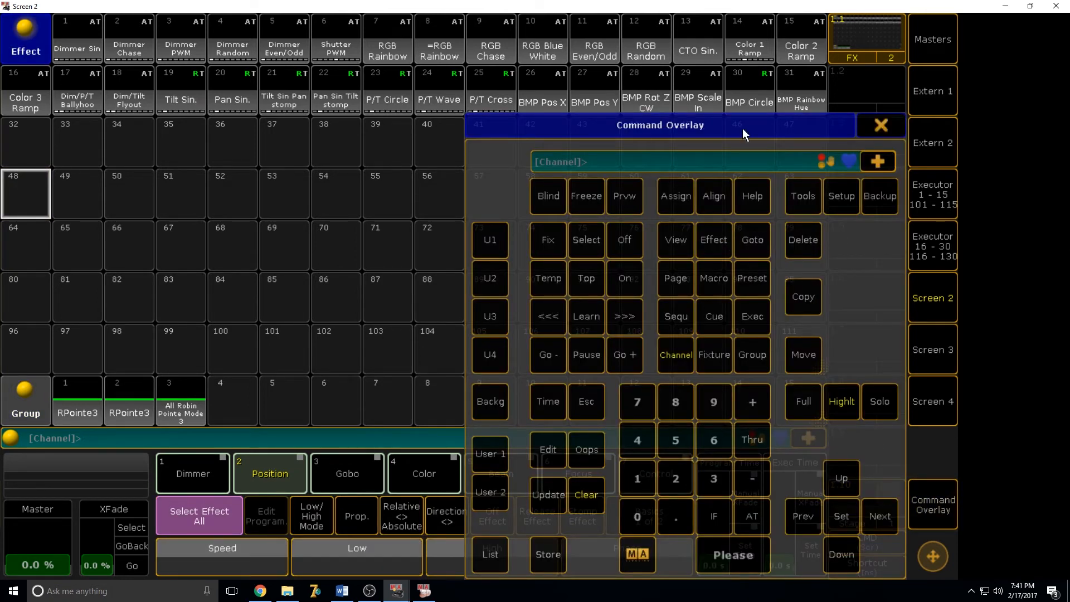
pyautogui.click(547, 449)
pyautogui.click(16, 189)
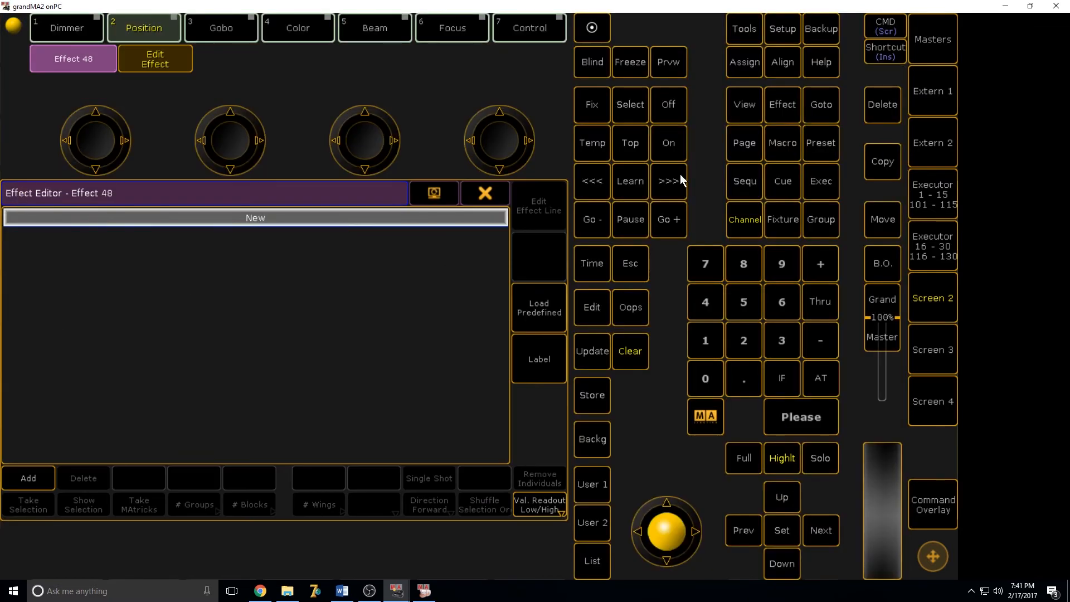
# Add the Position attributes, pan and tilt, as lines of effect 48.
pyautogui.click(28, 483)
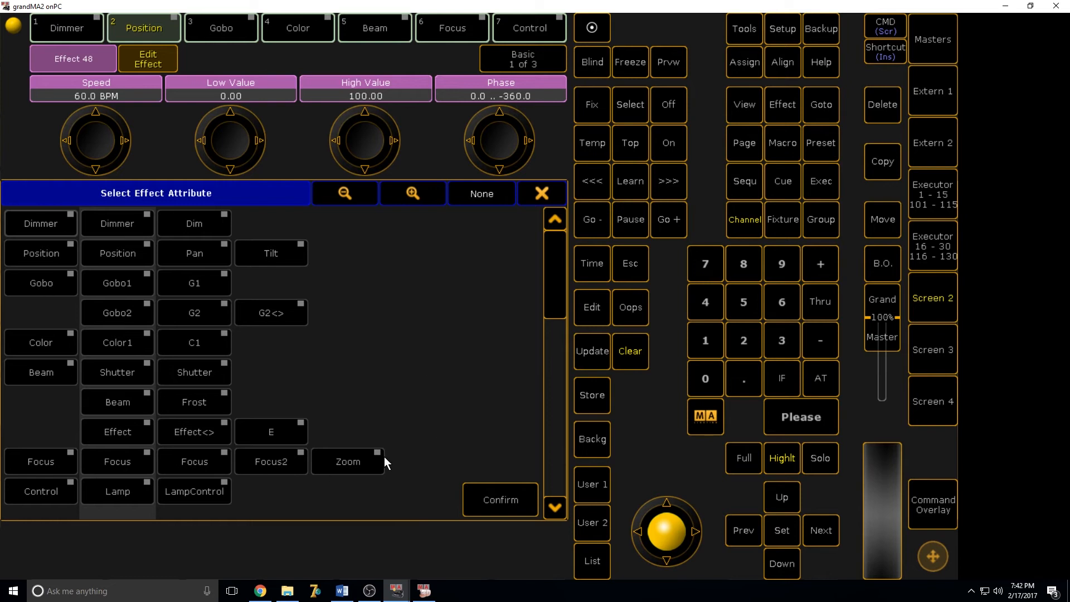
pyautogui.moveTo(550, 261); pyautogui.dragTo(544, 422)
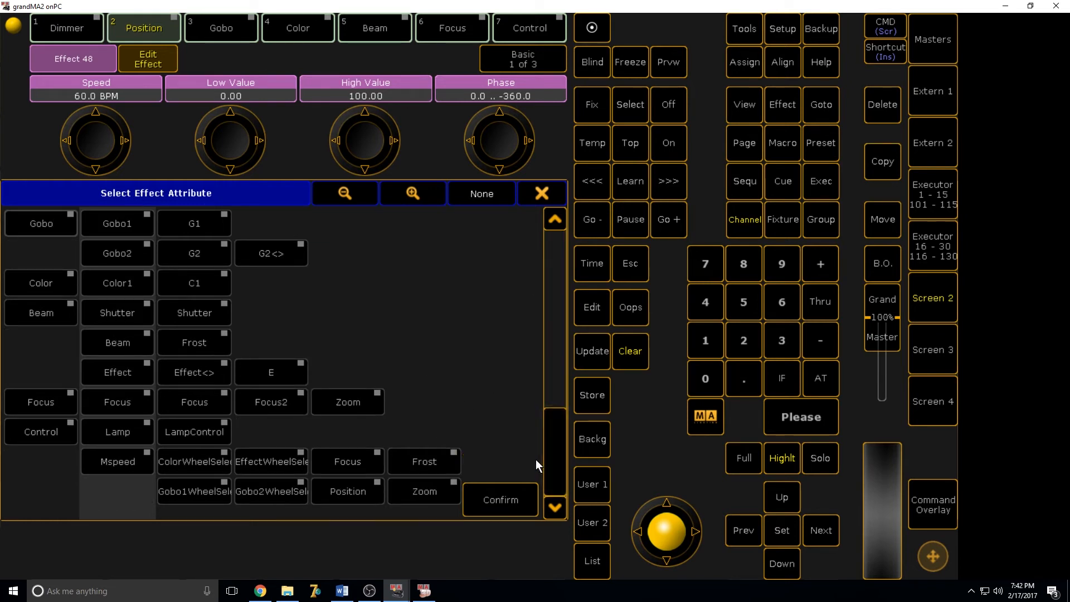
pyautogui.moveTo(547, 462); pyautogui.dragTo(560, 312)
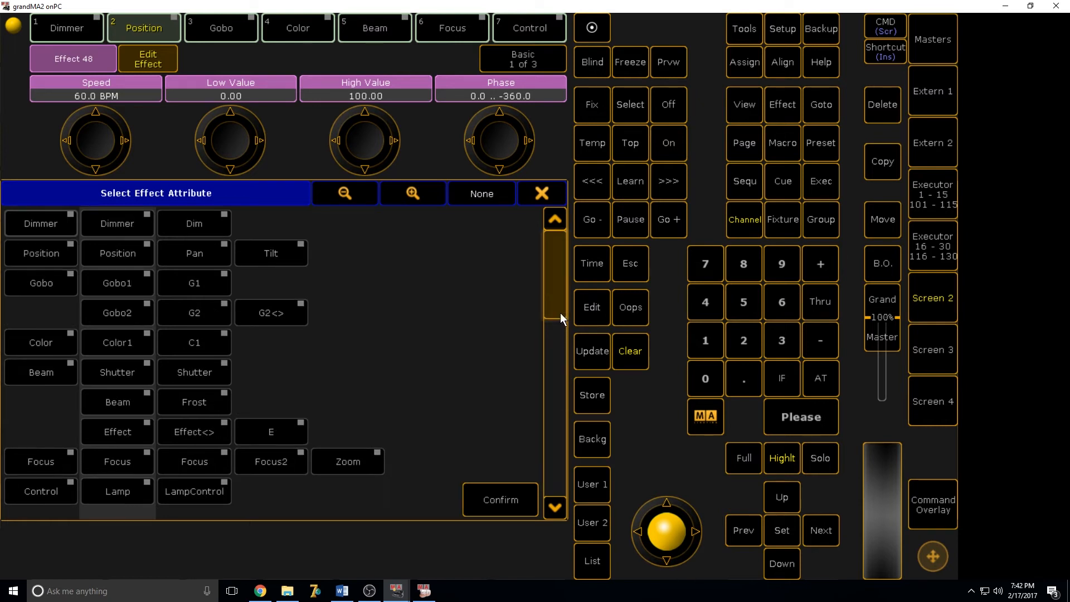
pyautogui.click(52, 259)
pyautogui.click(507, 499)
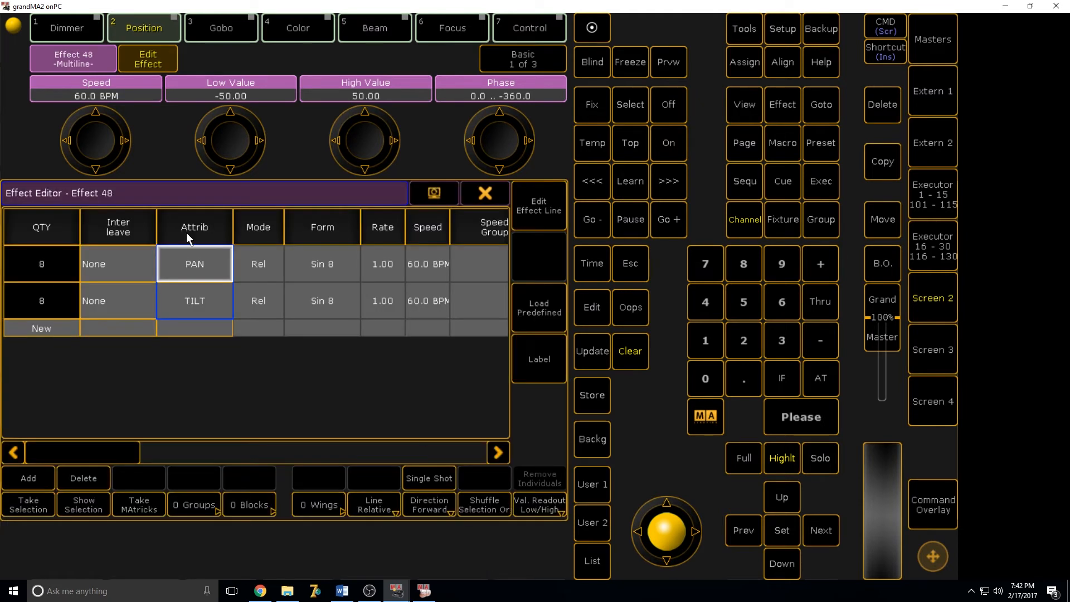
# Set the mode of both the pan and tilt lines in effect 48 to absolute.
pyautogui.click(275, 299)
pyautogui.click(276, 300)
pyautogui.doubleClick(270, 258)
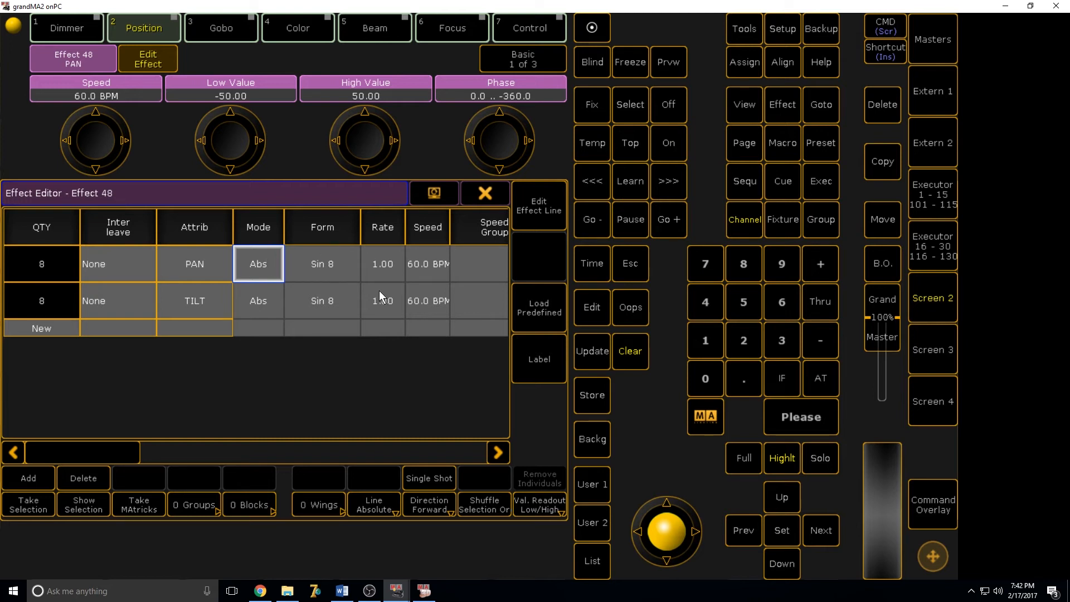
# Assign the form Circle 19.1 to the pan line and Circle 19.2 to the tilt line of effect 48.
pyautogui.click(335, 261)
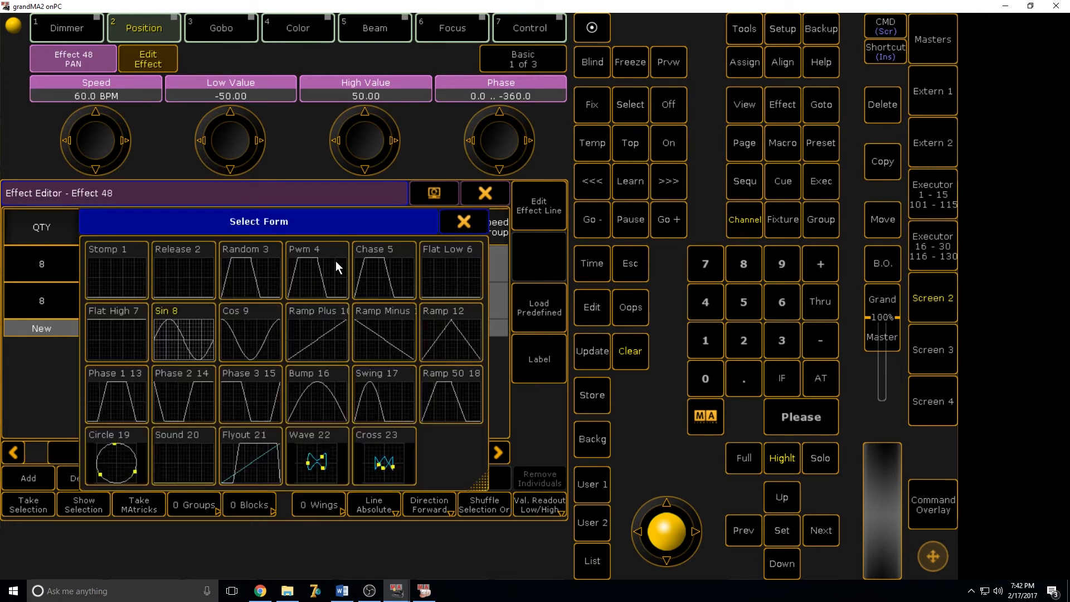
pyautogui.click(461, 224)
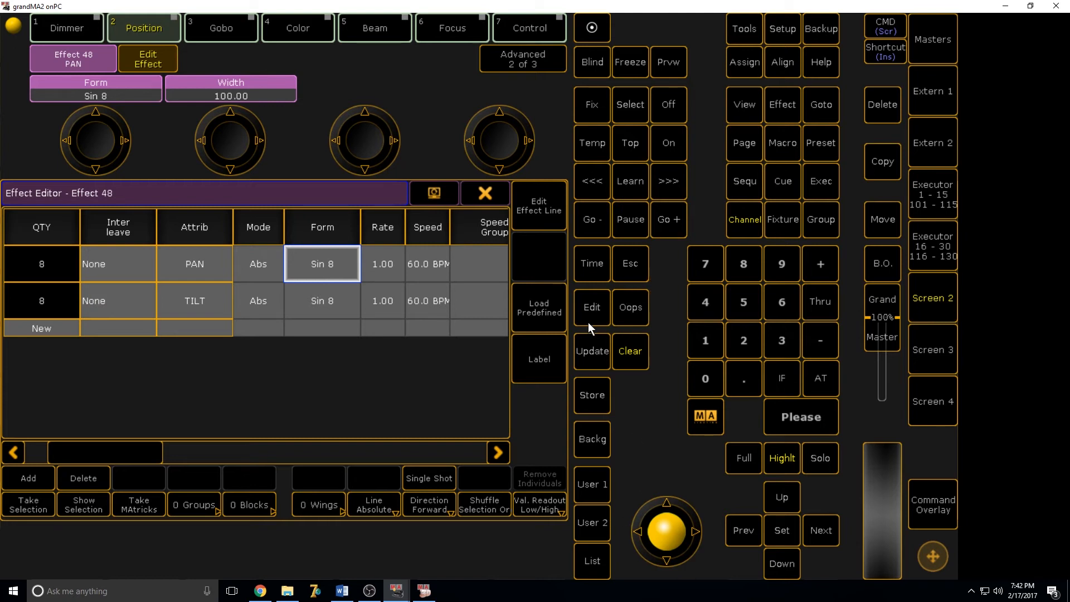
pyautogui.click(313, 263)
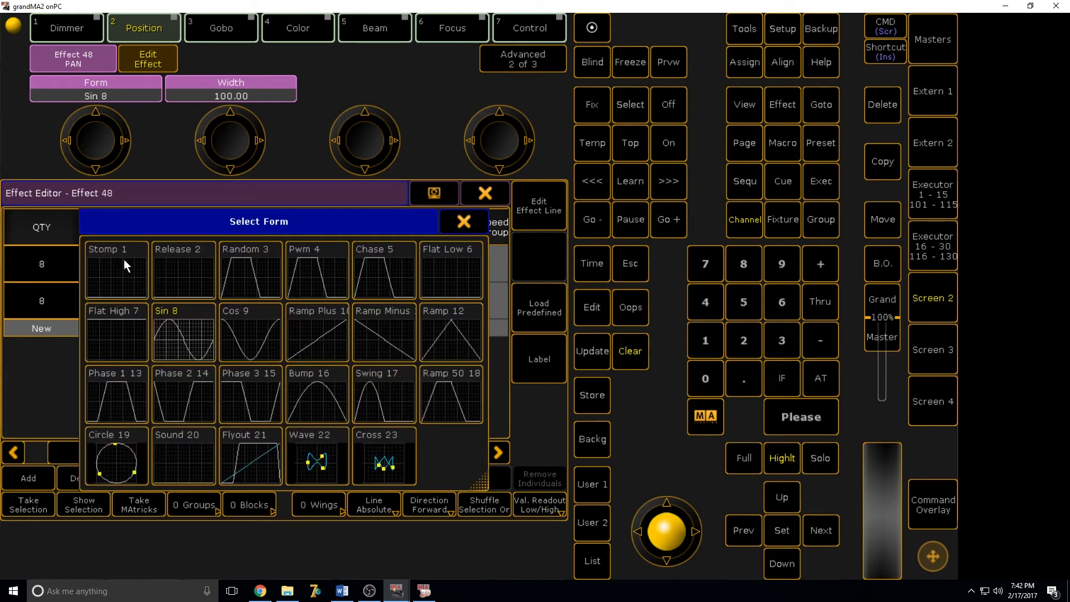
pyautogui.click(135, 461)
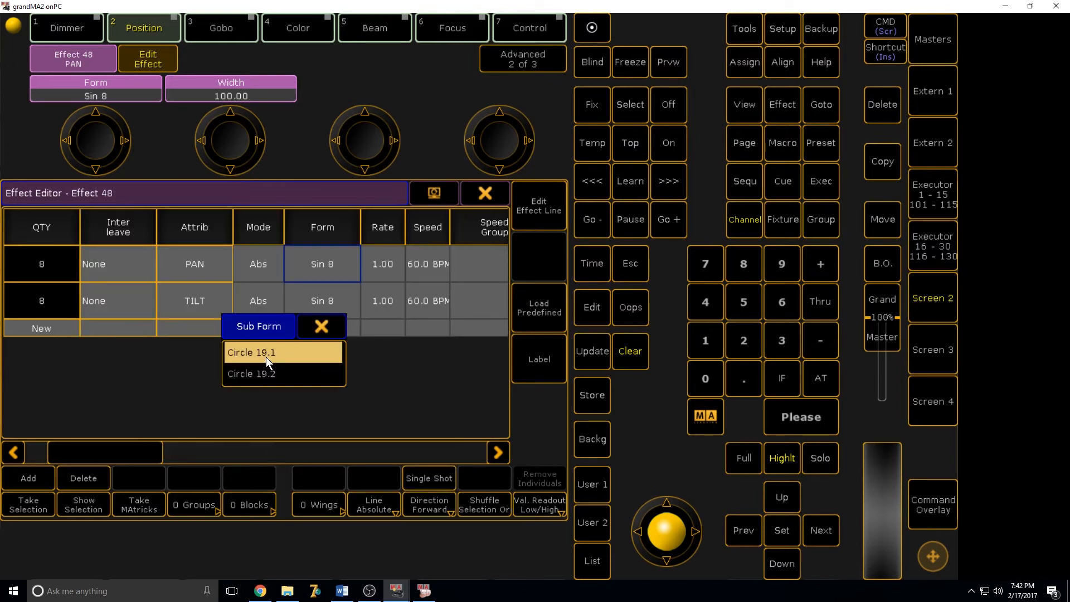
pyautogui.click(266, 356)
pyautogui.click(591, 307)
pyautogui.click(311, 299)
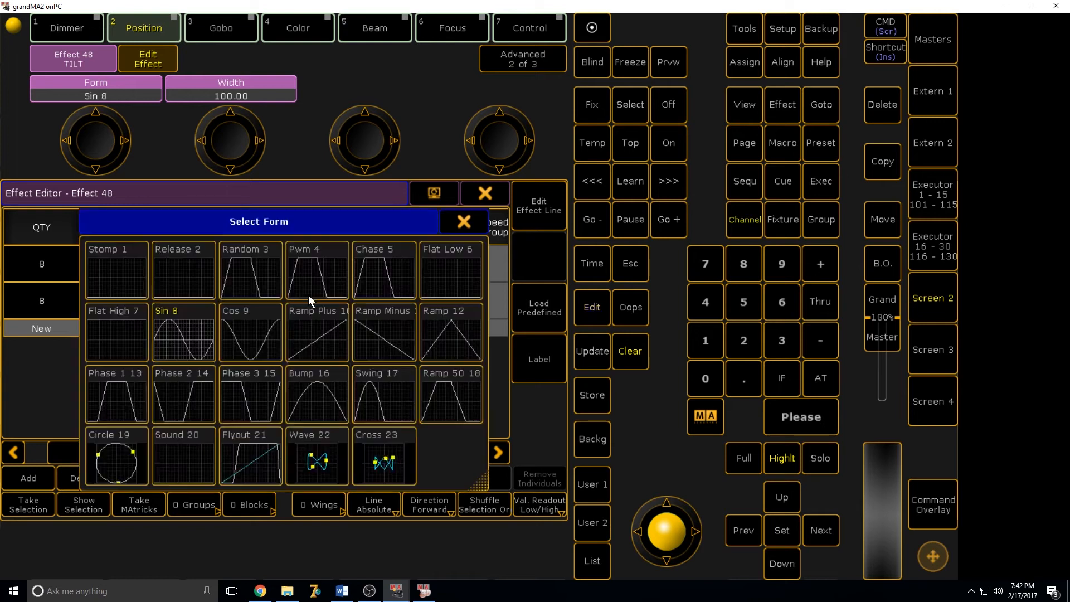
pyautogui.click(125, 457)
pyautogui.click(255, 373)
# Set the pan line's speed in effect 48 to 5 BPM, leaving its speed group unassigned.
pyautogui.moveTo(114, 453); pyautogui.dragTo(238, 450)
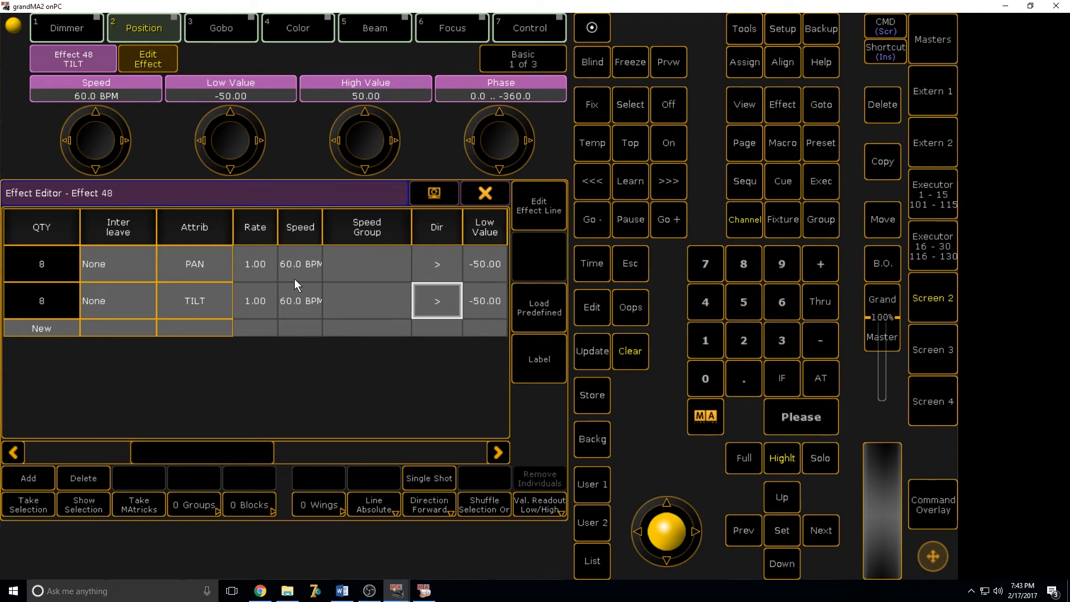
pyautogui.click(334, 261)
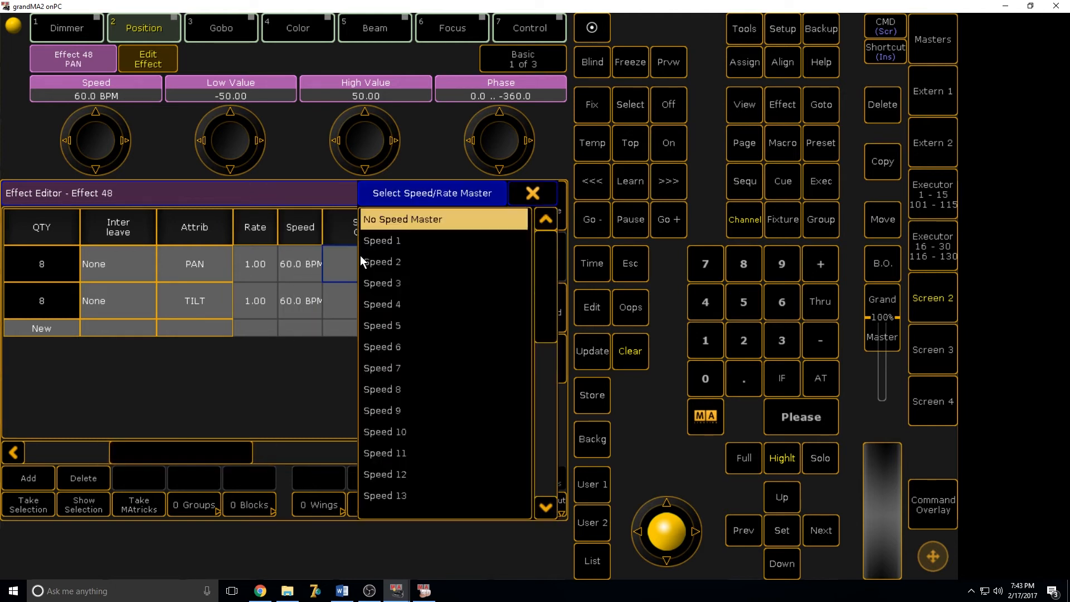
pyautogui.click(502, 211)
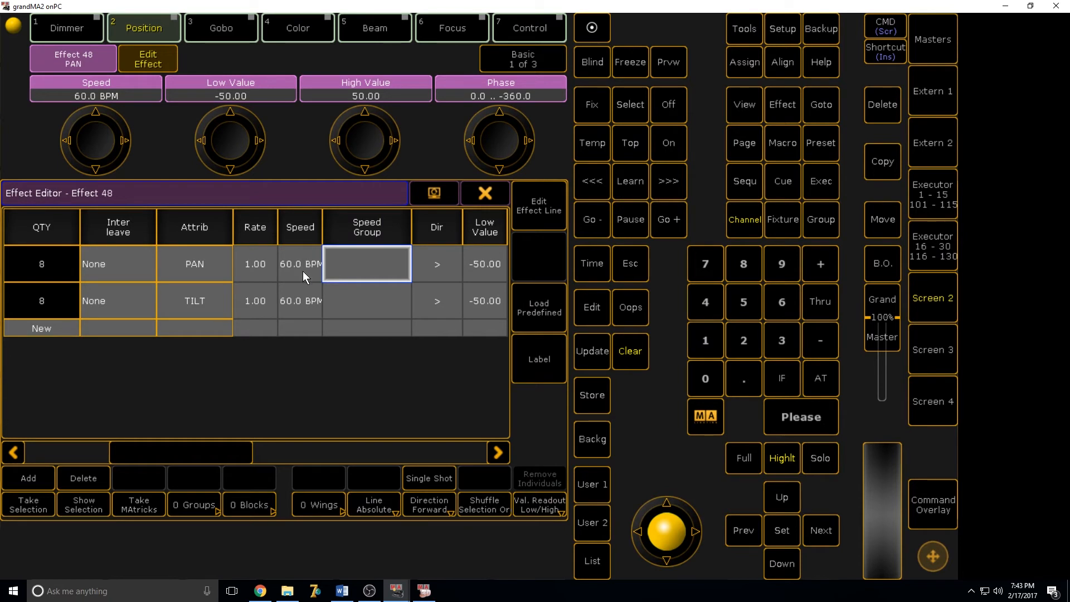
pyautogui.click(302, 271)
pyautogui.write('5')
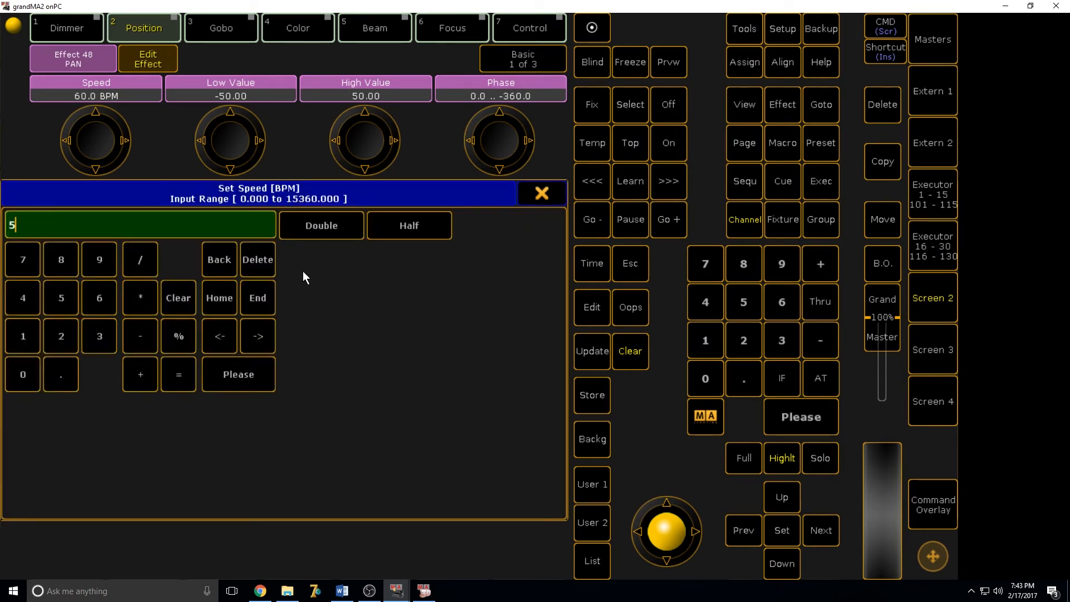
pyautogui.press('Return')
# Set the tilt line's speed in effect 48 to 5 BPM without assigning a speed master.
pyautogui.click(335, 310)
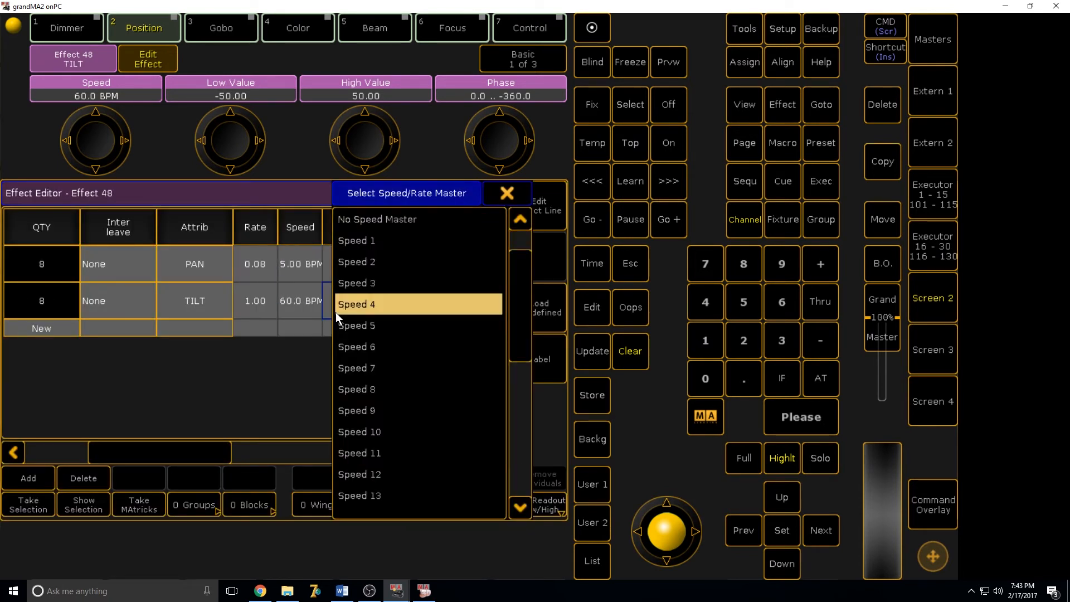
pyautogui.click(290, 306)
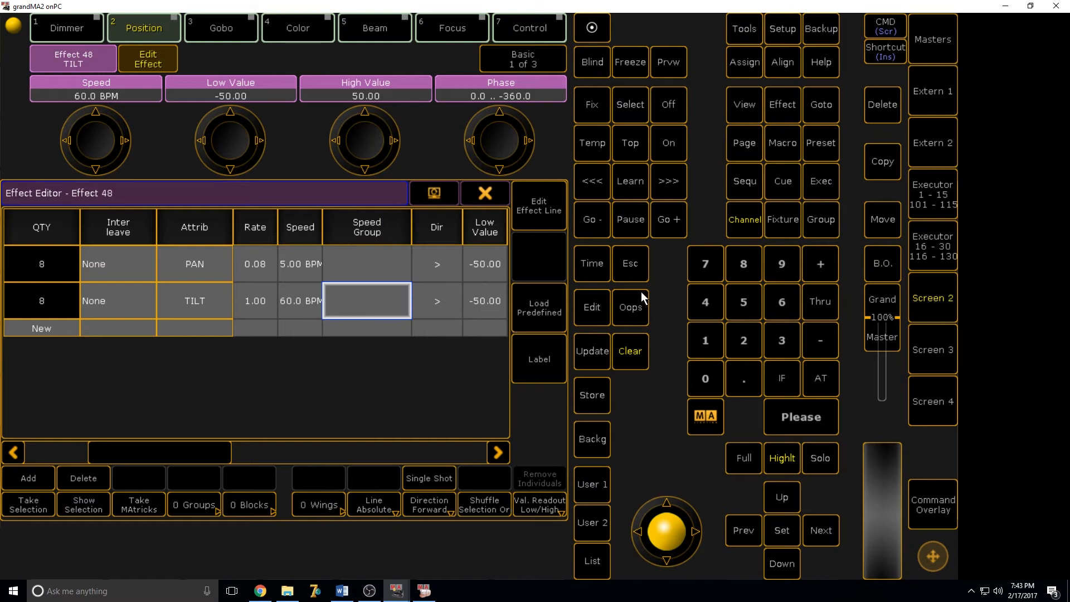
pyautogui.click(613, 310)
pyautogui.click(378, 292)
pyautogui.click(315, 301)
pyautogui.write('5.0')
pyautogui.press('Return')
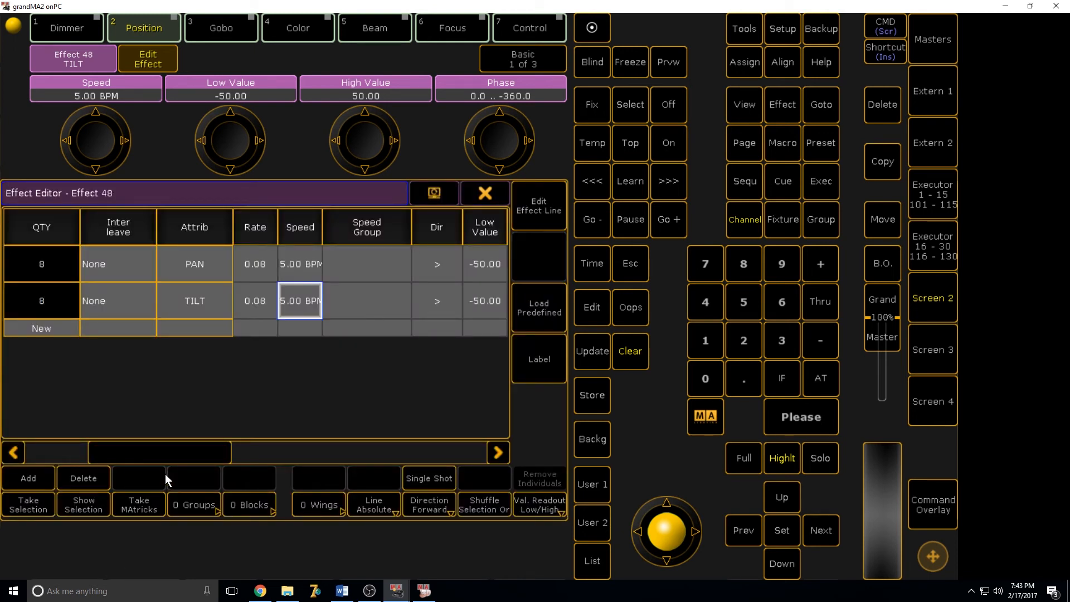
# Set the wings of effect 48 to -2 on the pan line and 2 on the tilt line, then close the editor.
pyautogui.moveTo(185, 450); pyautogui.dragTo(430, 435)
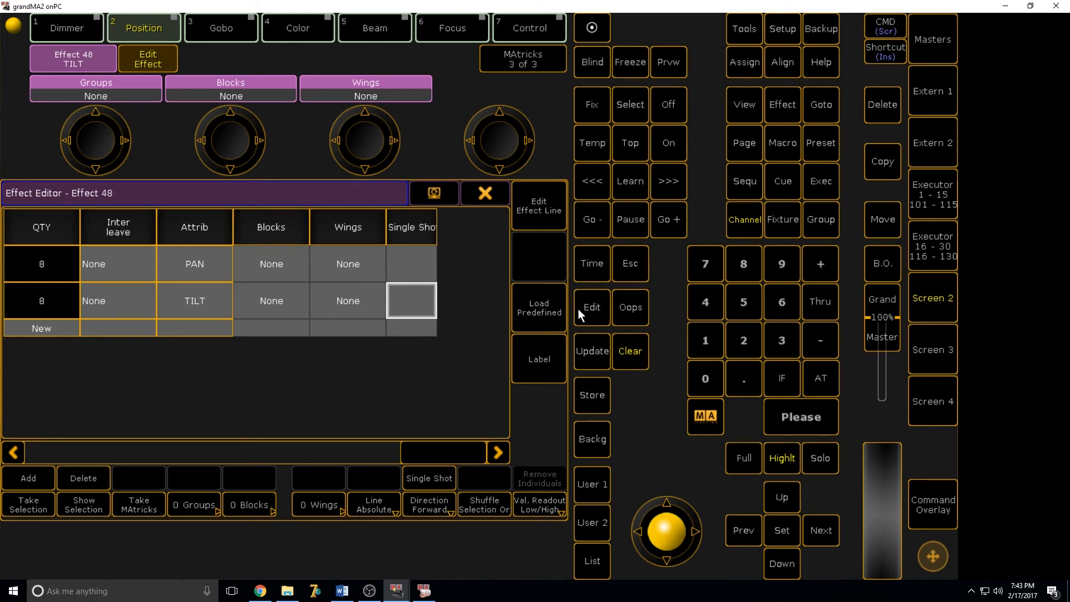
pyautogui.doubleClick(362, 269)
pyautogui.write('-2')
pyautogui.press('Return')
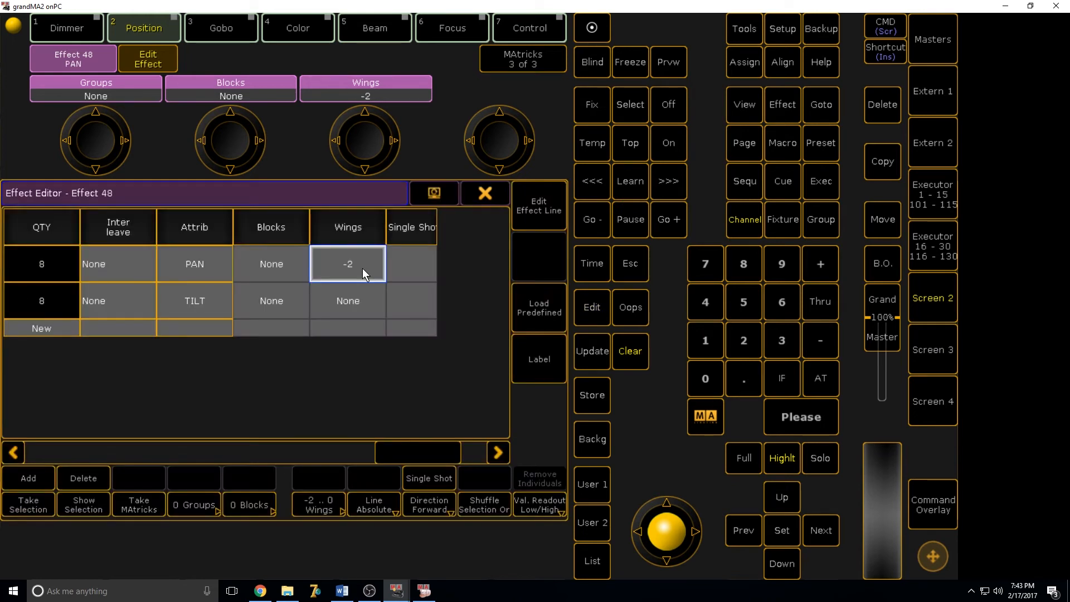
pyautogui.click(375, 304)
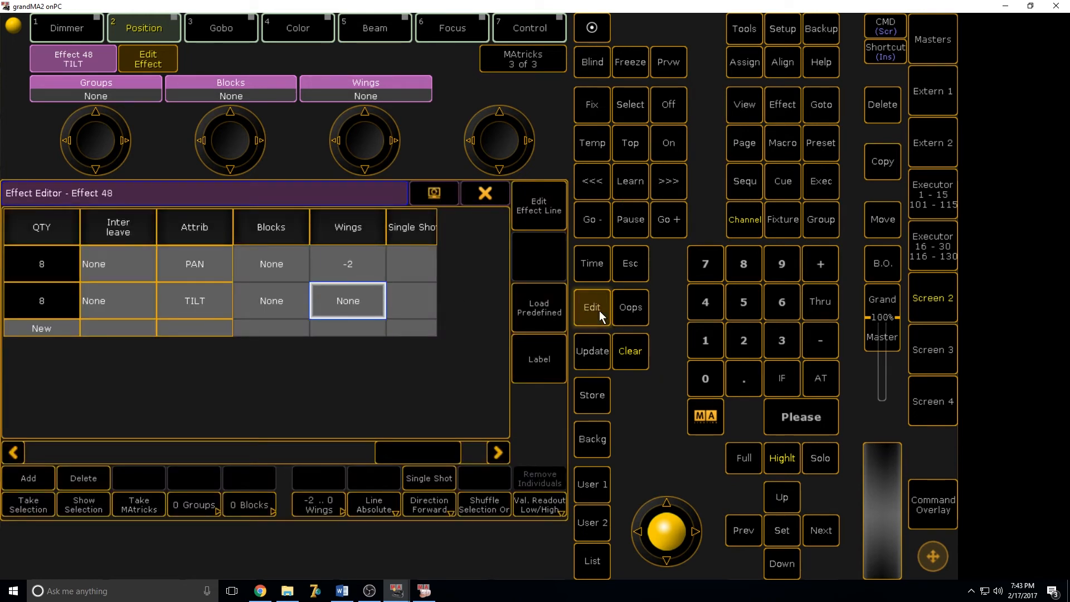
pyautogui.click(370, 306)
pyautogui.write('2')
pyautogui.press('Return')
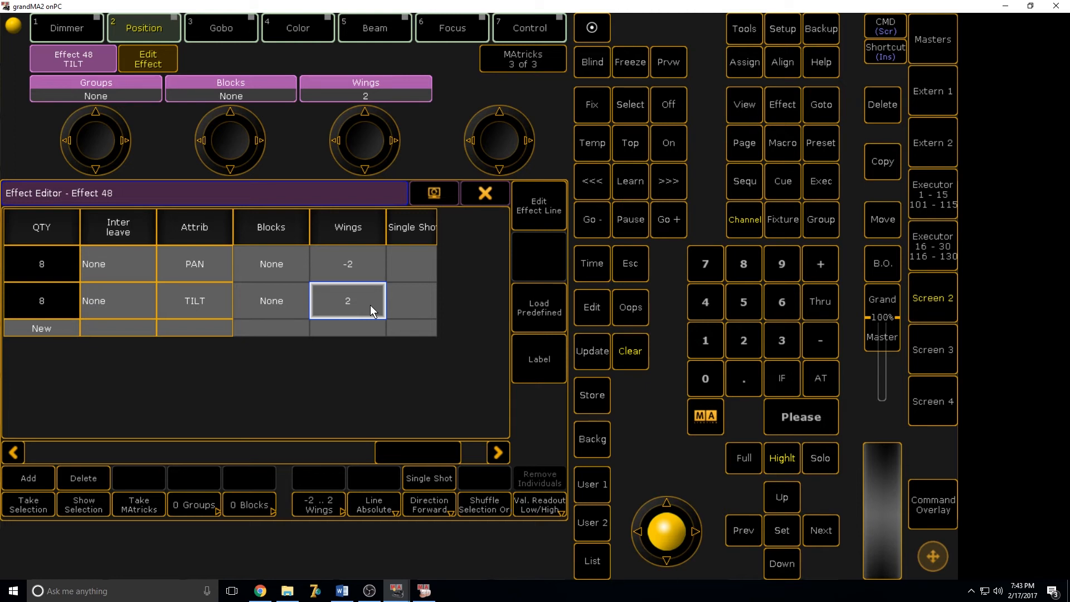
pyautogui.click(481, 199)
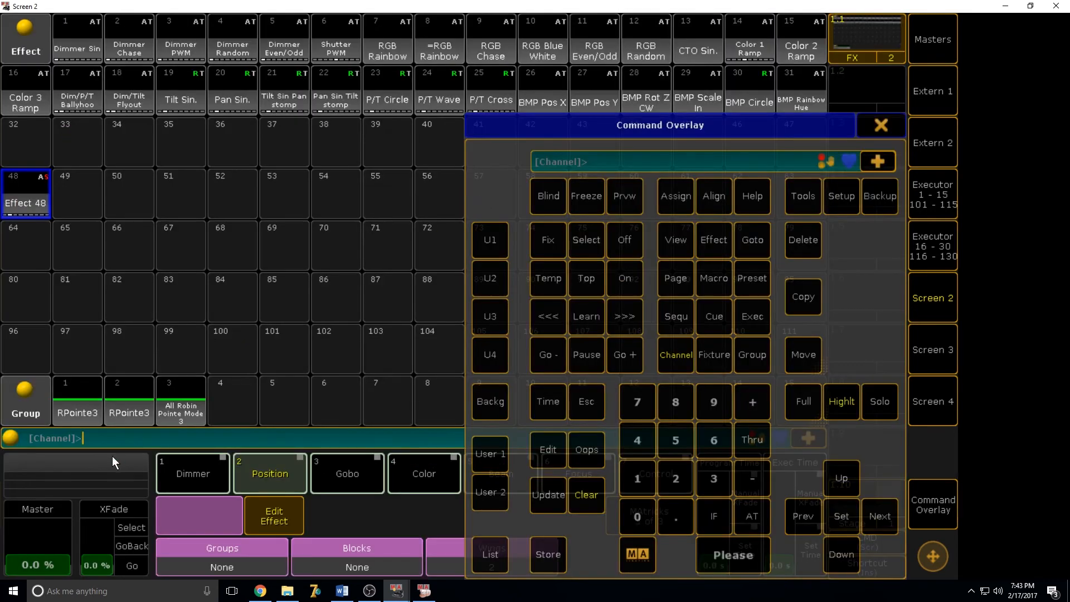
# Select group 1, apply effect 48 to it with At, and watch the movement in MA 3D.
pyautogui.click(883, 132)
pyautogui.click(68, 386)
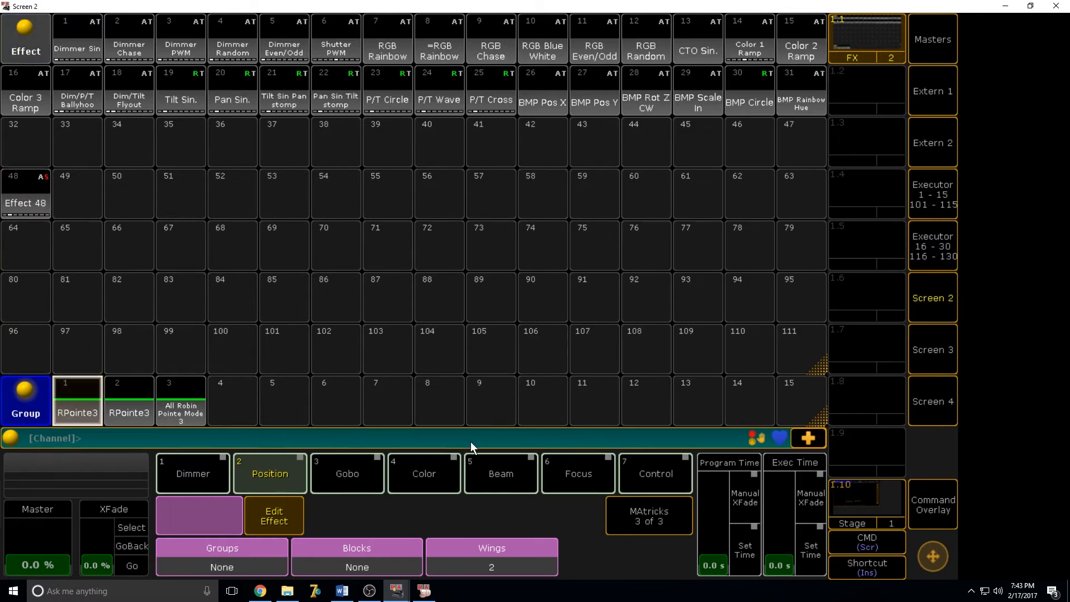
pyautogui.click(925, 505)
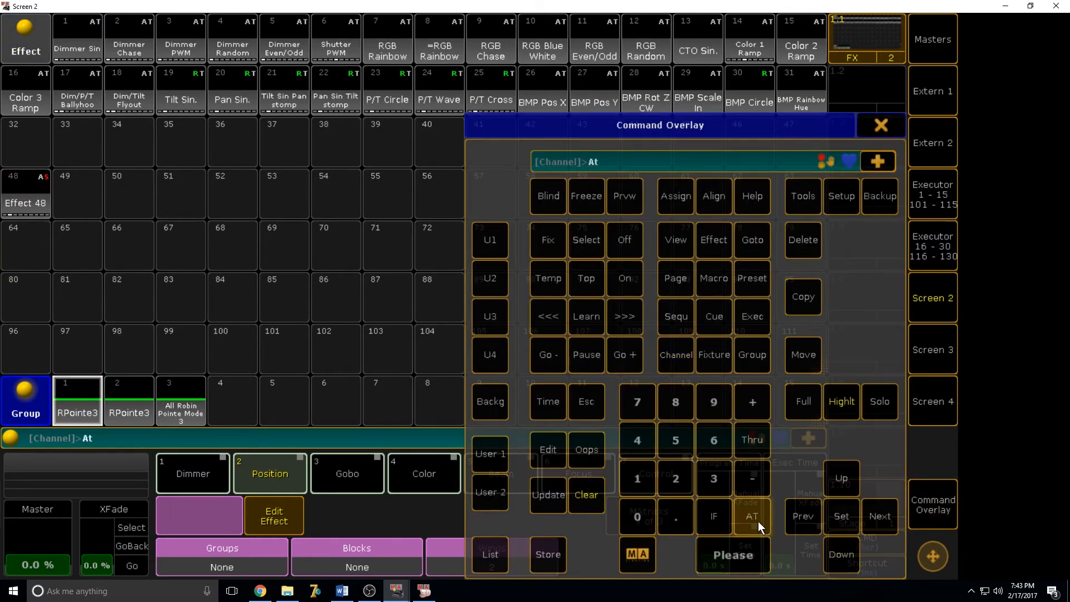
pyautogui.click(19, 195)
pyautogui.click(424, 591)
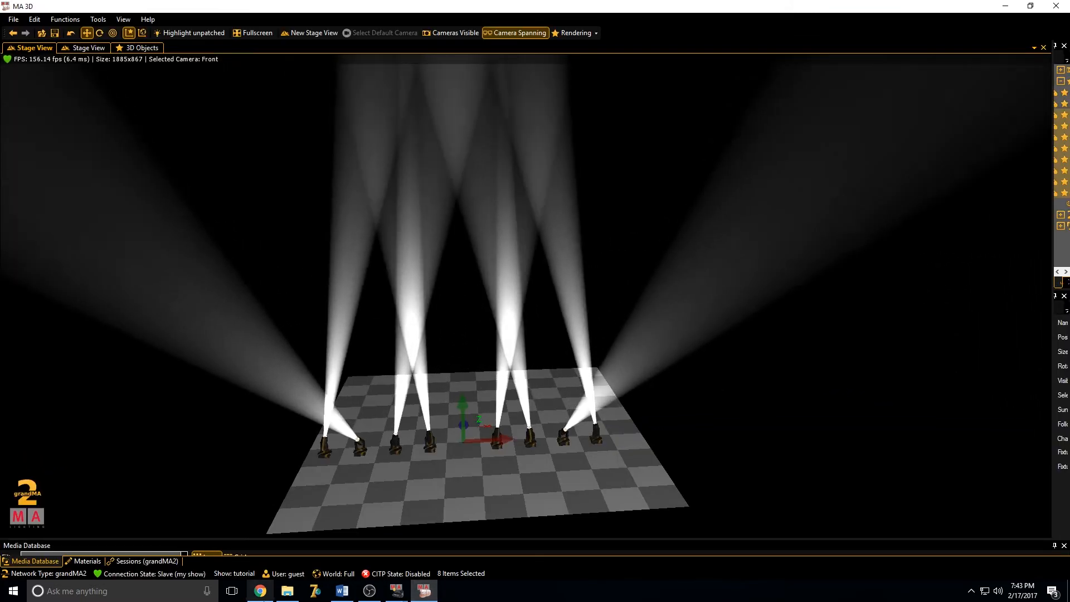
# Reopen effect 48 from Screen 2, set the pan line's wings to 2, and check the movement in MA 3D.
pyautogui.moveTo(396, 595)
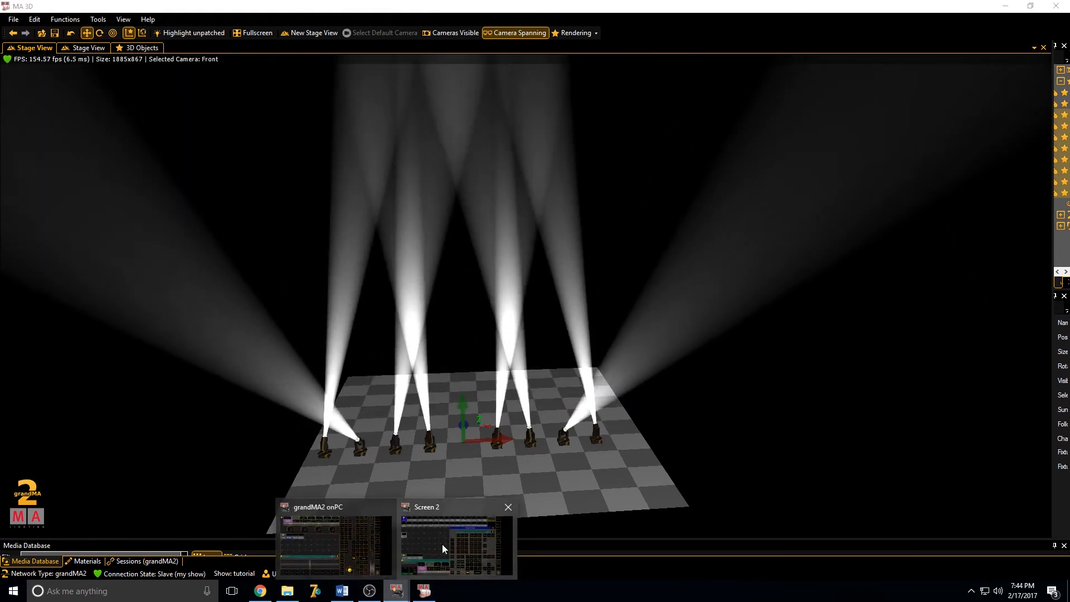
pyautogui.click(442, 544)
pyautogui.click(548, 449)
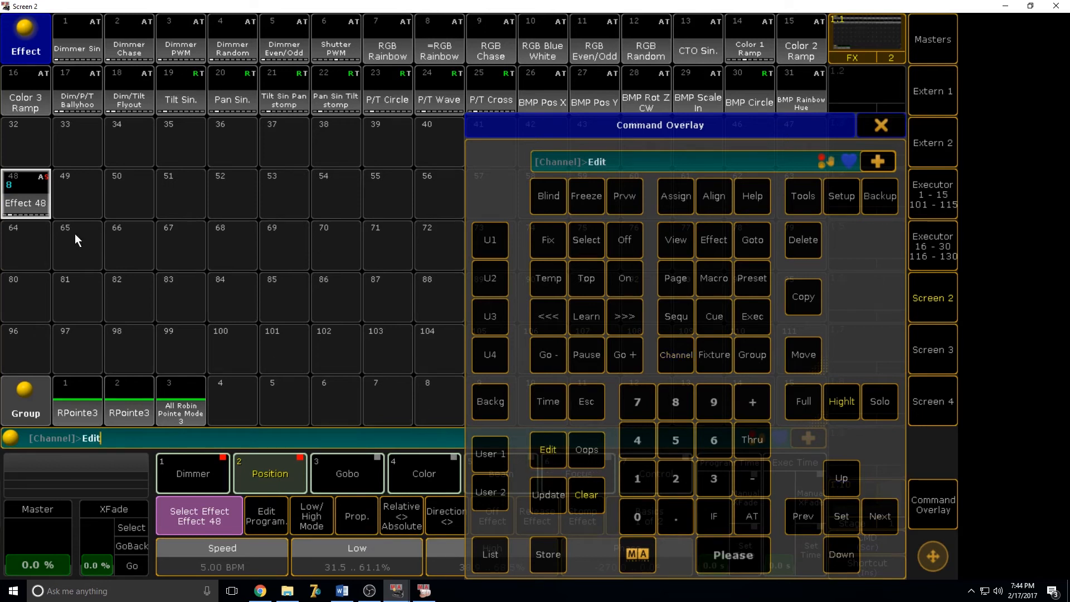
pyautogui.click(25, 195)
pyautogui.moveTo(184, 451); pyautogui.dragTo(459, 452)
pyautogui.click(363, 267)
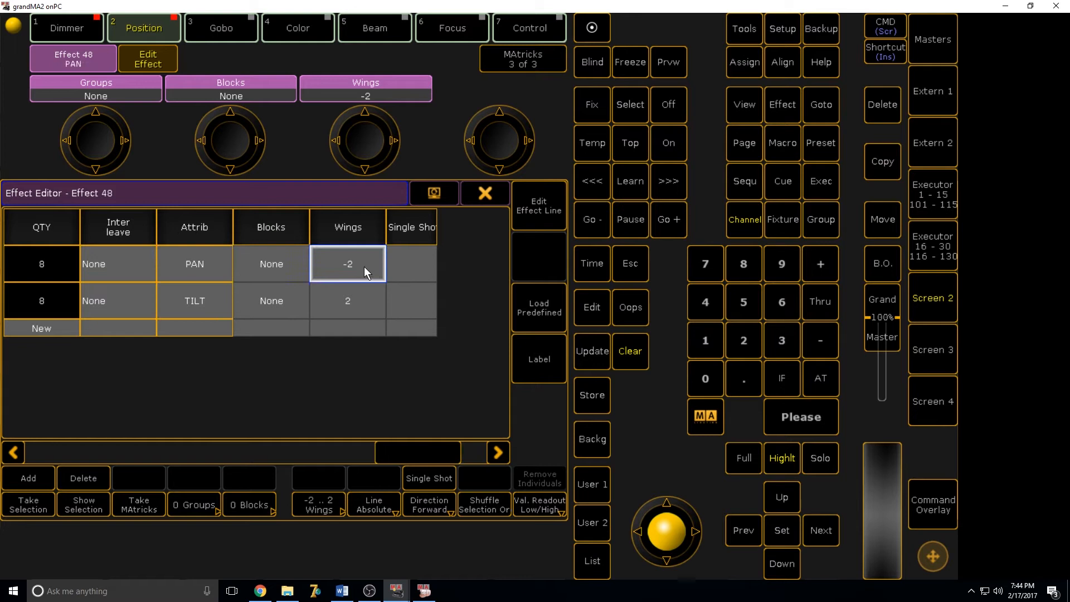
pyautogui.click(592, 307)
pyautogui.click(329, 251)
pyautogui.write('2')
pyautogui.press('Return')
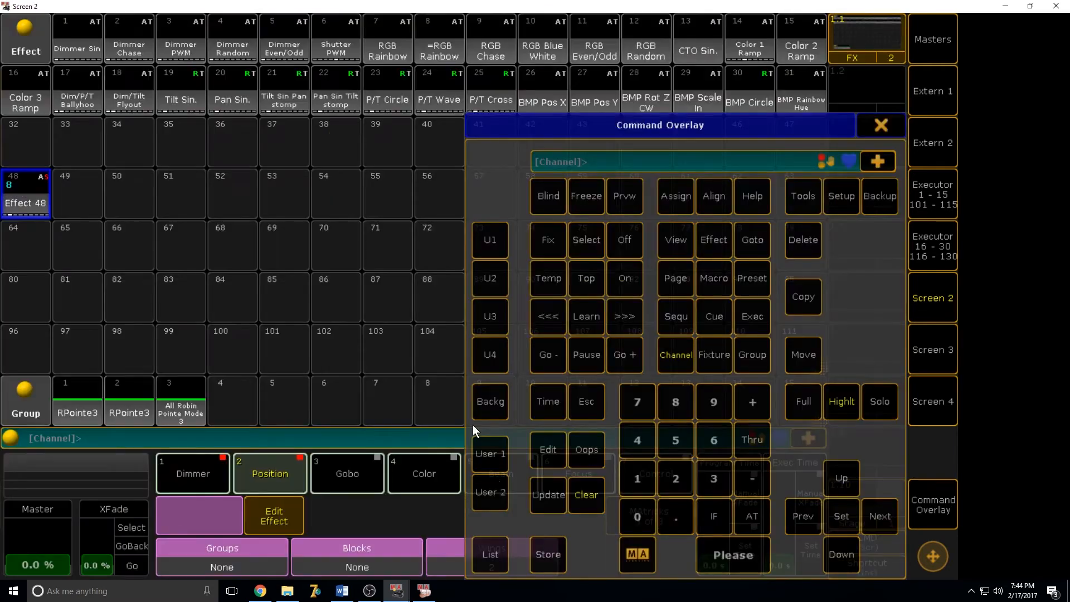
pyautogui.click(423, 590)
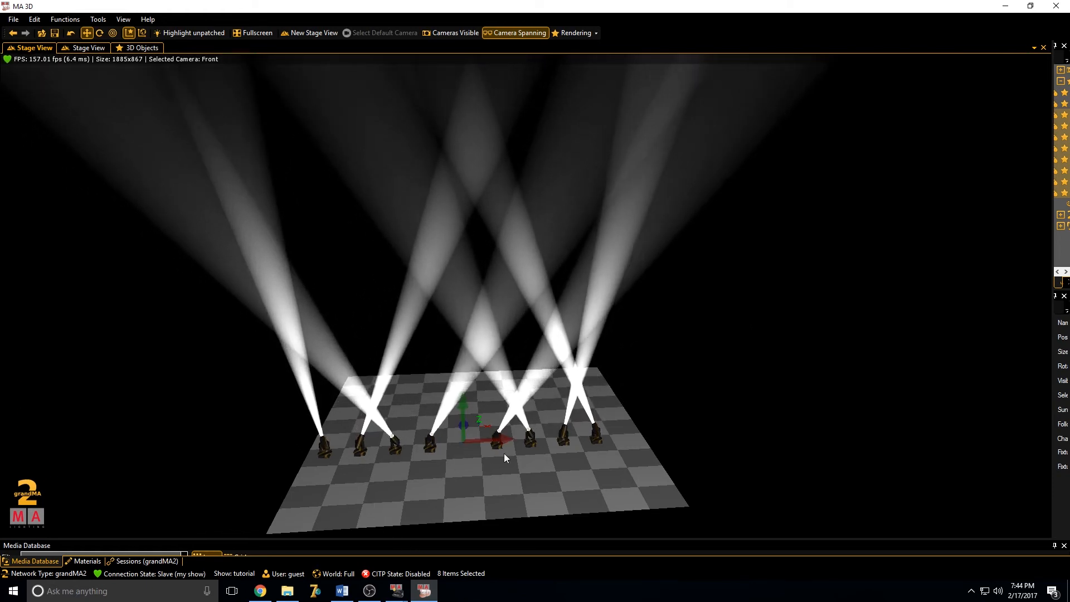
# Return to Screen 2, reopen effect 48, and set the pan line's wings to None.
pyautogui.moveTo(396, 590)
pyautogui.click(451, 537)
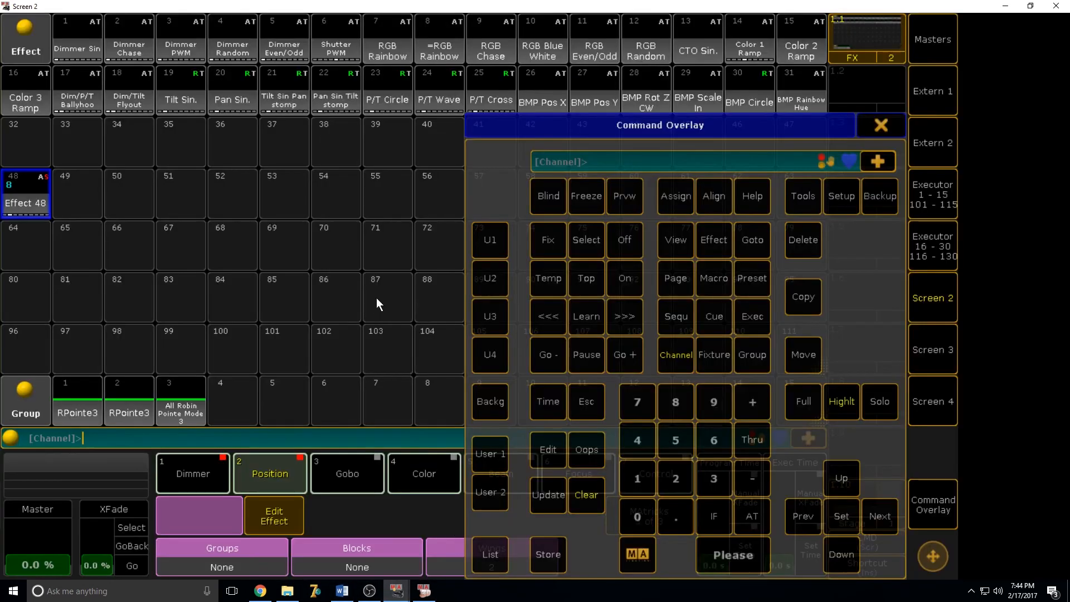
pyautogui.click(532, 447)
pyautogui.click(33, 187)
pyautogui.moveTo(148, 453); pyautogui.dragTo(435, 452)
pyautogui.click(345, 272)
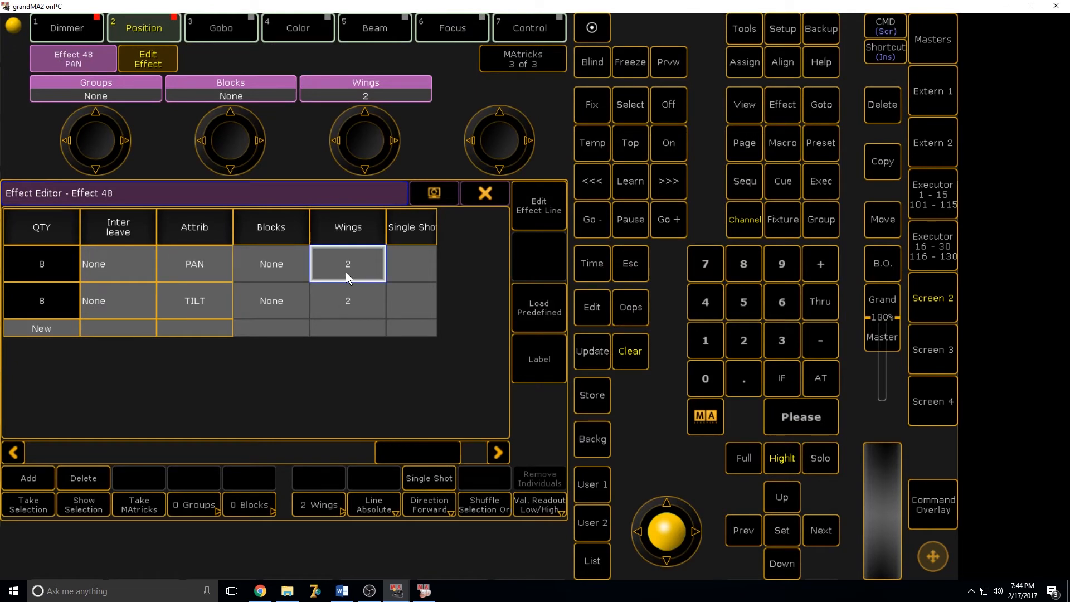
pyautogui.click(593, 308)
pyautogui.click(372, 269)
pyautogui.press('Return')
# Set the tilt line's wings in effect 48 to None, then watch the movement in MA 3D.
pyautogui.click(597, 307)
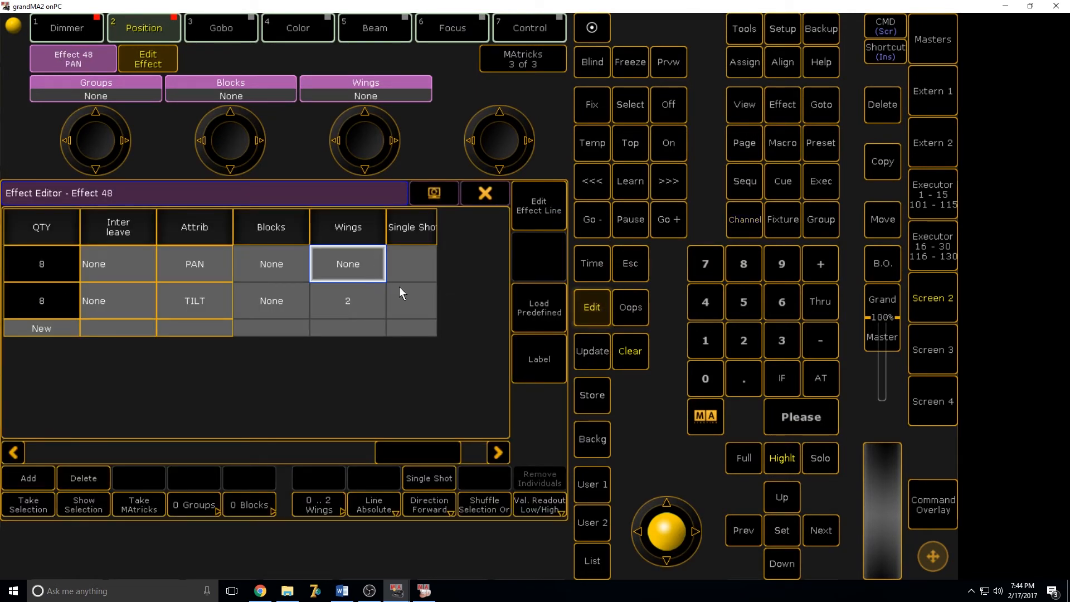
pyautogui.click(326, 304)
pyautogui.press('Return')
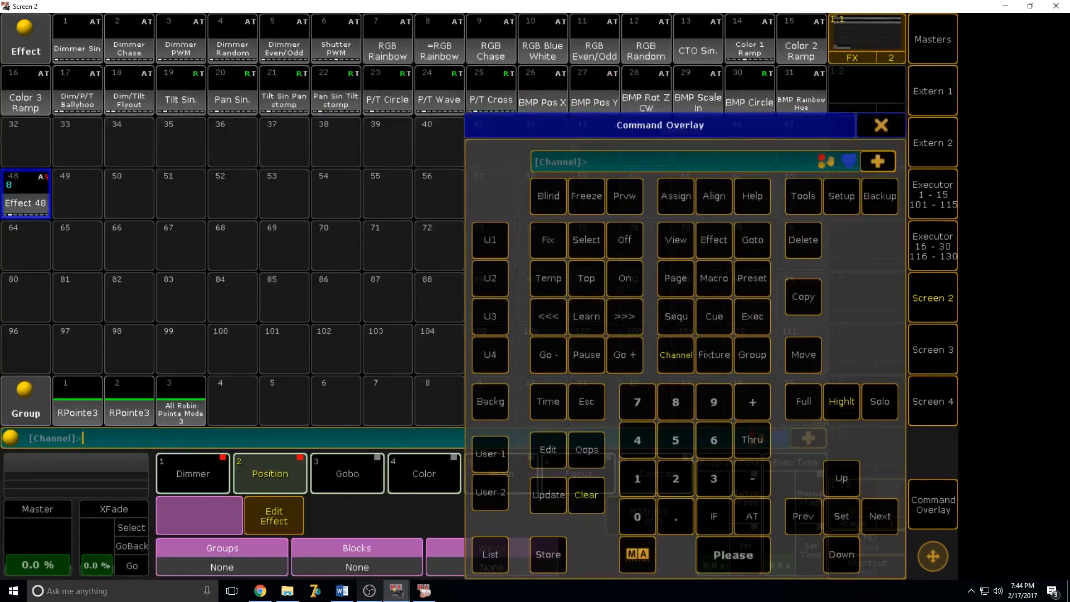
pyautogui.click(415, 596)
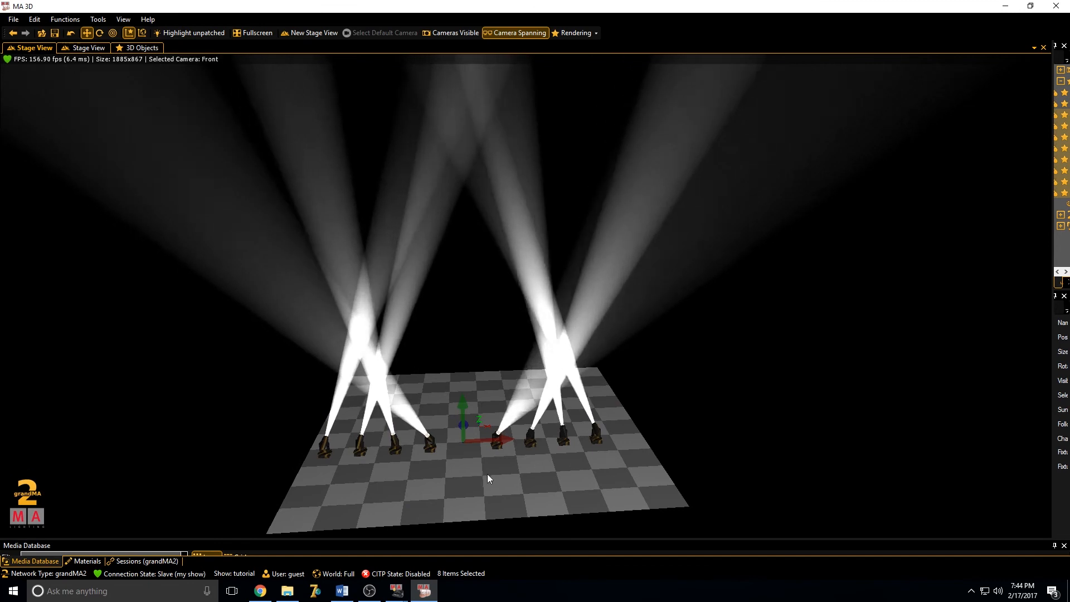
# Reopen effect 48 from Screen 2 and set the pan line's low value to -40.
pyautogui.click(399, 593)
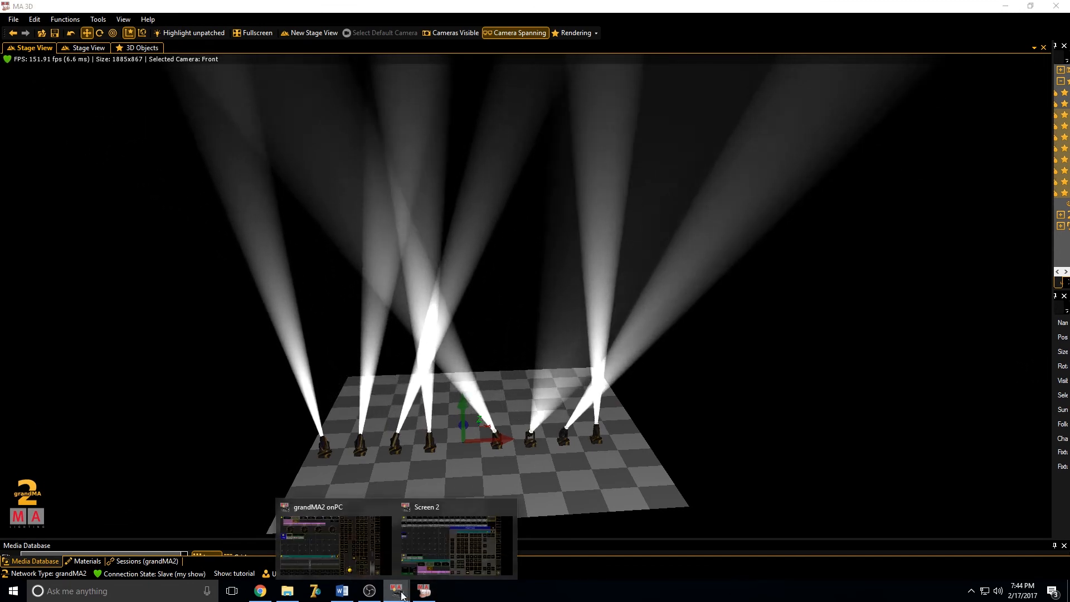
pyautogui.click(413, 556)
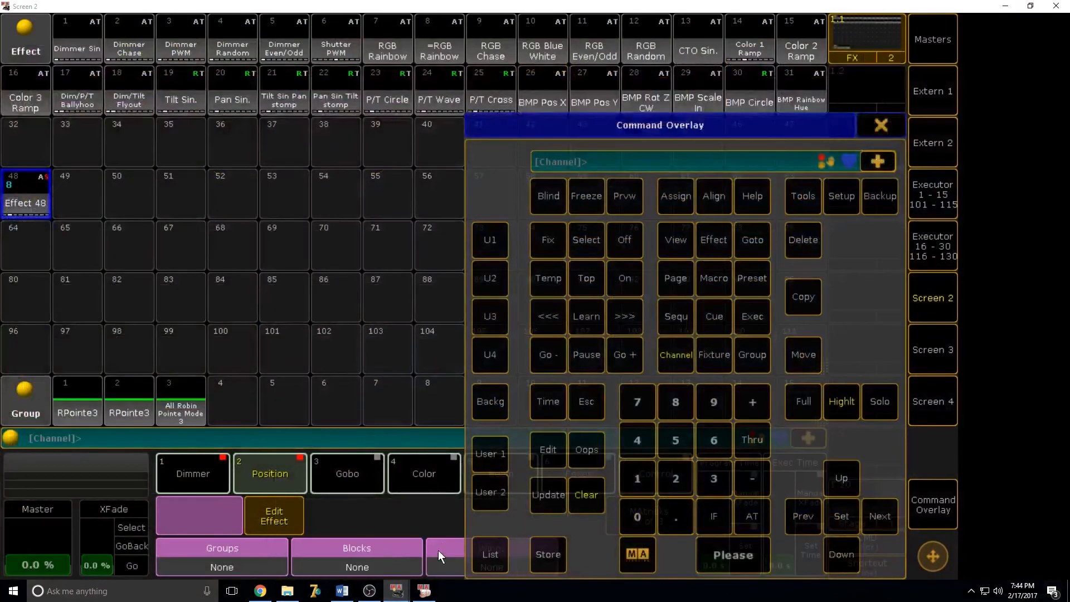
pyautogui.click(556, 447)
pyautogui.click(21, 186)
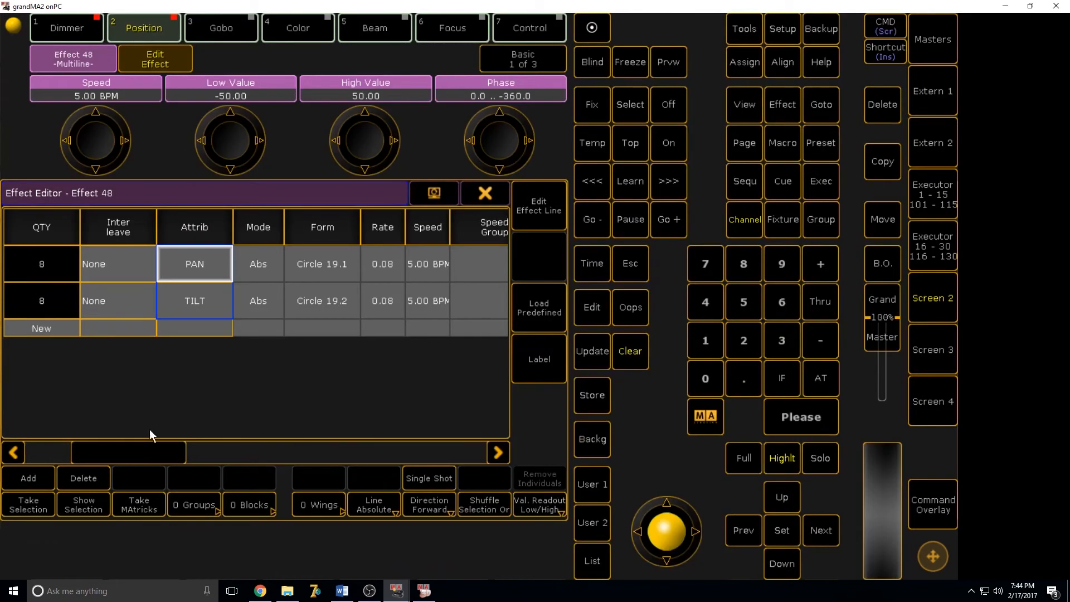
pyautogui.moveTo(186, 454); pyautogui.dragTo(295, 440)
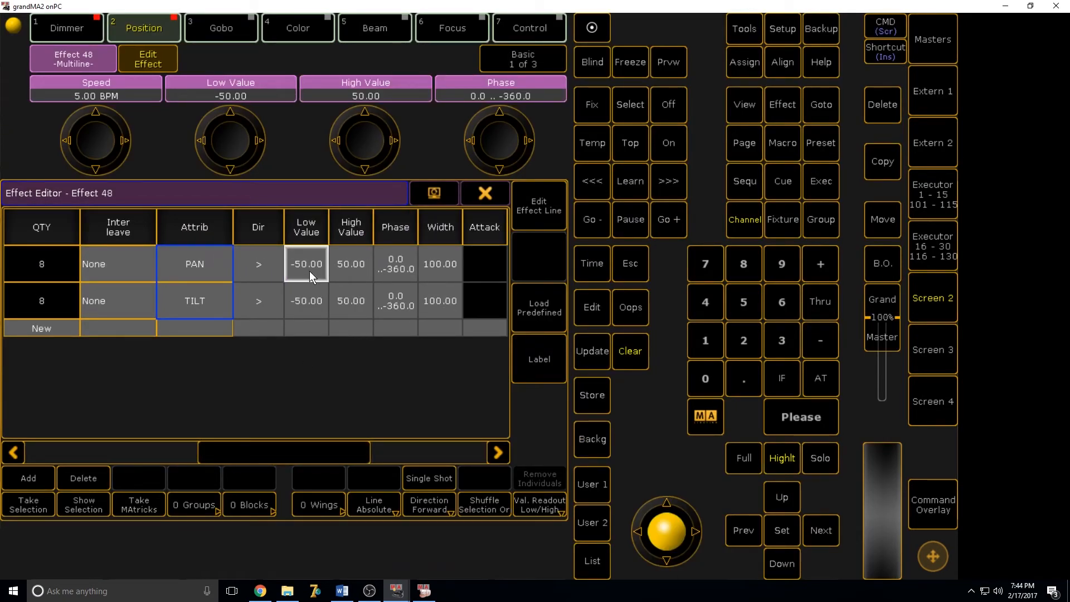
pyautogui.click(593, 307)
pyautogui.click(308, 263)
pyautogui.write('-40')
pyautogui.press('Return')
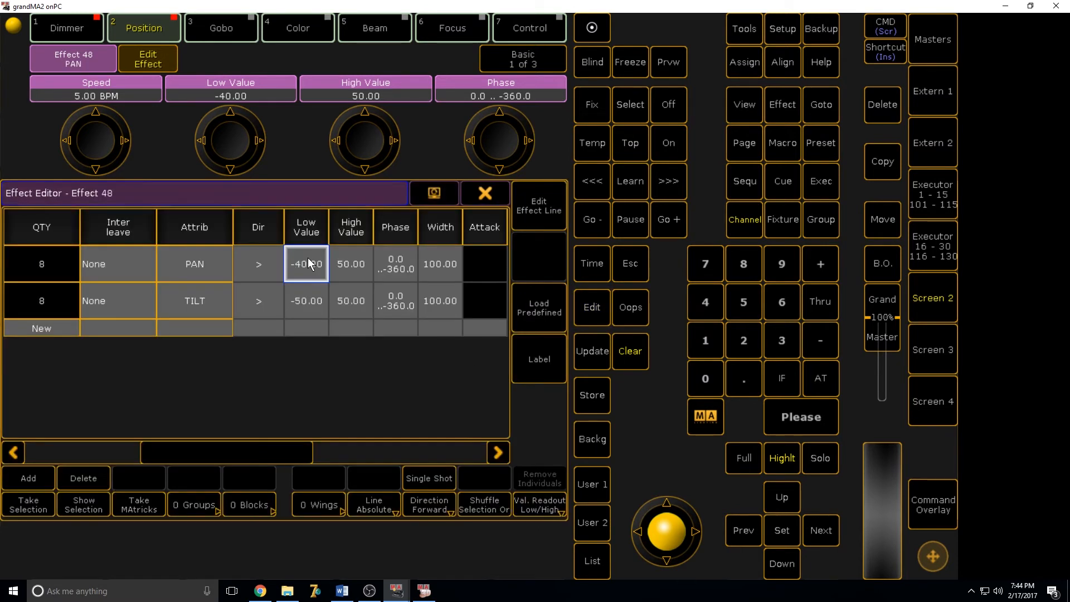
# Set the pan line's high value to 40 in effect 48.
pyautogui.click(592, 310)
pyautogui.click(343, 263)
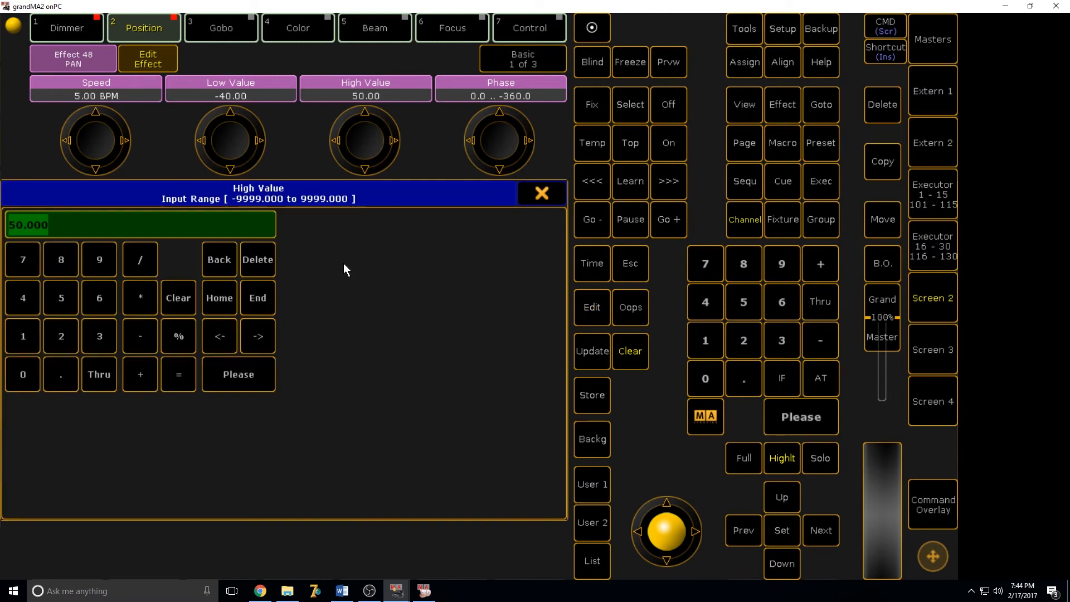
pyautogui.write('40')
pyautogui.press('Return')
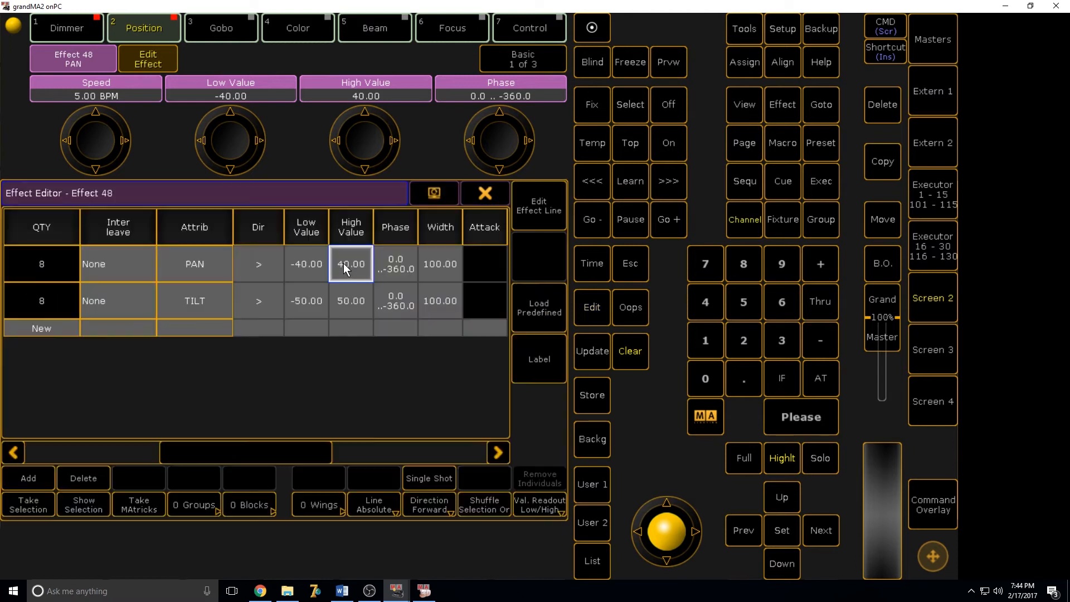
# Set the tilt line's low value to -10 and high value to -90, then check the movement in MA 3D.
pyautogui.click(585, 311)
pyautogui.click(289, 293)
pyautogui.write('-10')
pyautogui.press('Return')
pyautogui.click(575, 313)
pyautogui.click(361, 307)
pyautogui.write('-90')
pyautogui.press('Return')
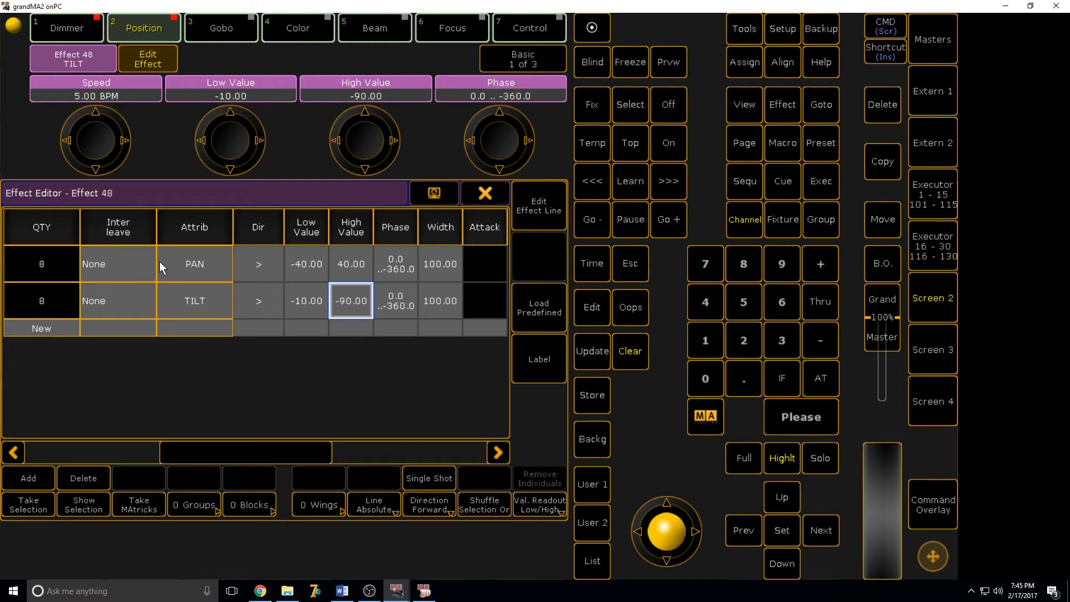
pyautogui.click(465, 193)
pyautogui.click(426, 592)
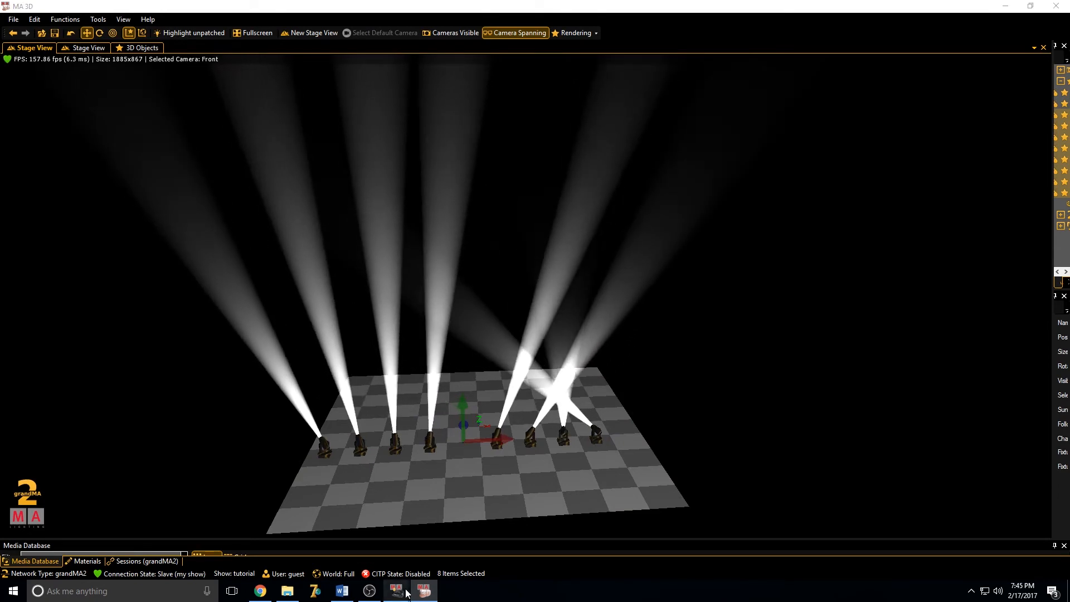
# Reopen effect 48 from Screen 2 and set the tilt line's low value to 10.
pyautogui.moveTo(396, 590)
pyautogui.click(429, 555)
pyautogui.click(548, 449)
pyautogui.click(25, 193)
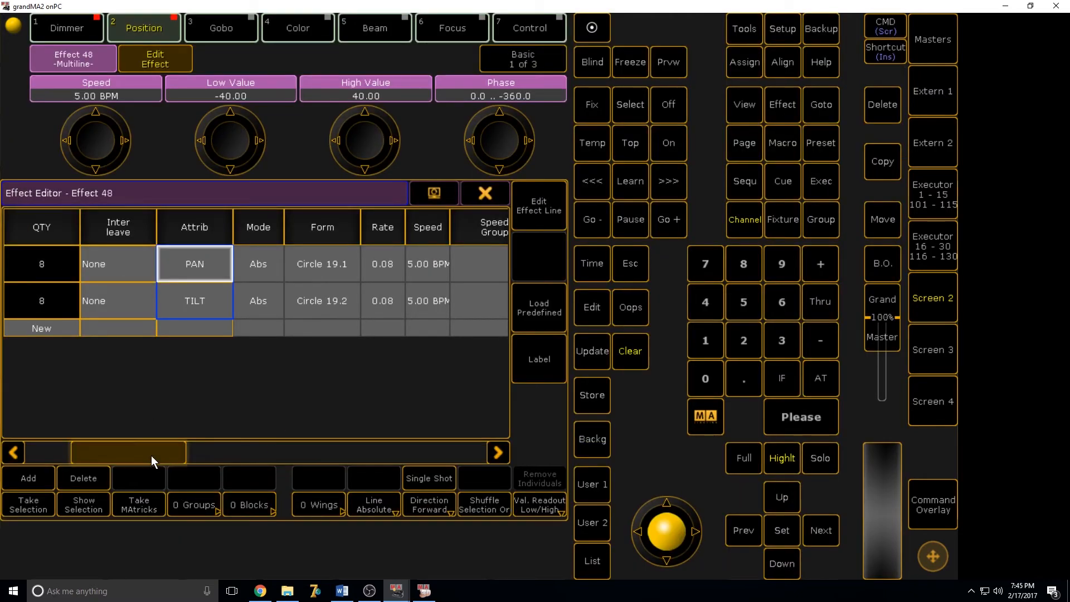
pyautogui.moveTo(152, 455); pyautogui.dragTo(303, 427)
pyautogui.click(597, 311)
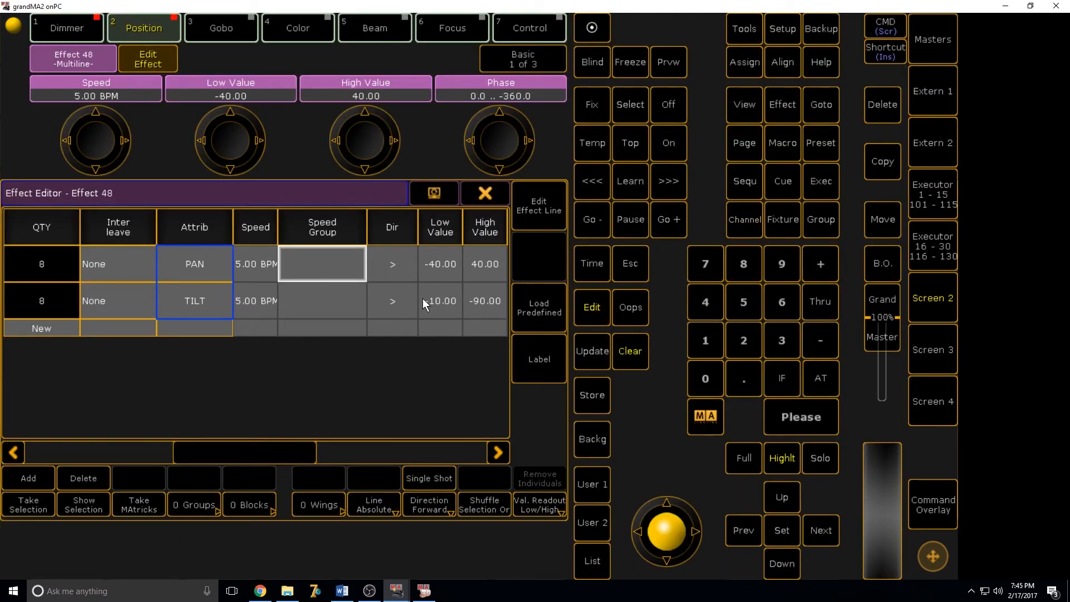
pyautogui.click(422, 298)
pyautogui.write('10')
pyautogui.press('Return')
# Set the tilt line's high value to 90 and check the movement in MA 3D.
pyautogui.click(593, 307)
pyautogui.click(485, 301)
pyautogui.write('9+')
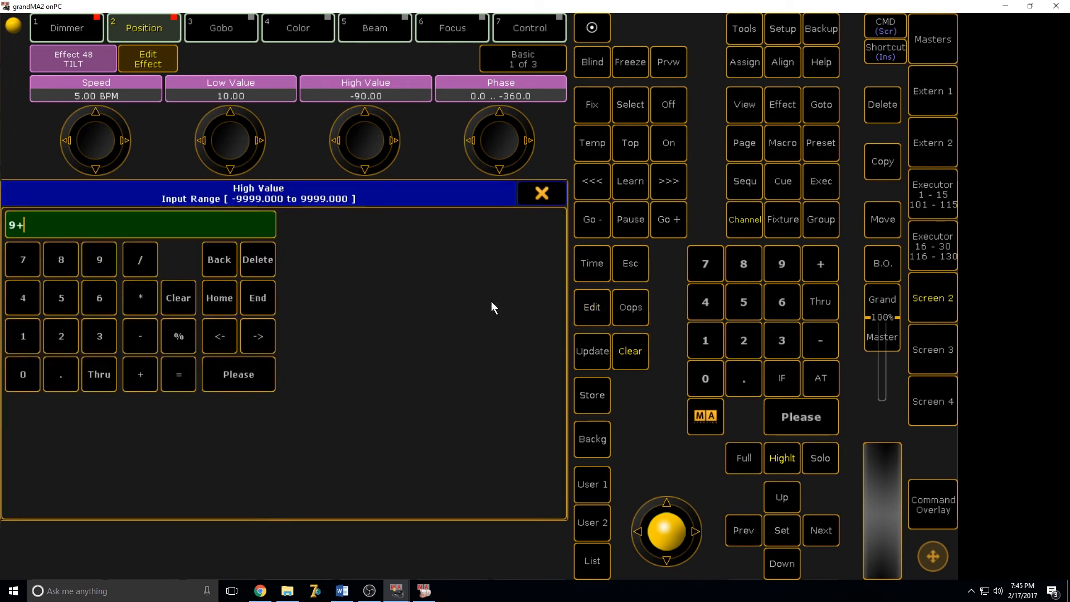
pyautogui.press('BackSpace')
pyautogui.write('0')
pyautogui.press('Return')
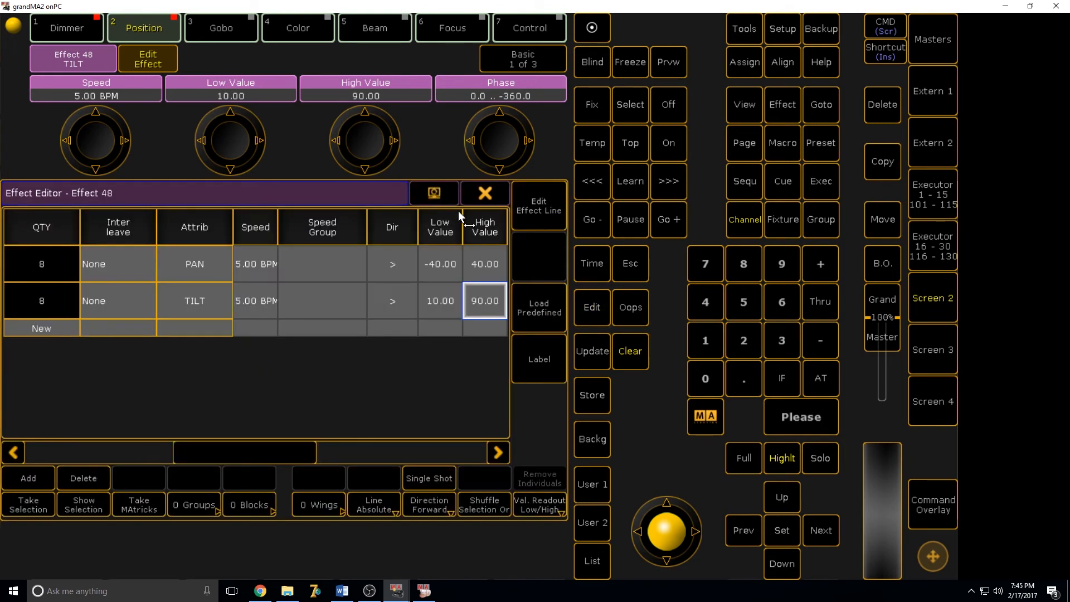
pyautogui.hotkey('alt', 'Tab')
# Return from MA 3D to Screen 2 and open effect 48 for editing.
pyautogui.click(393, 592)
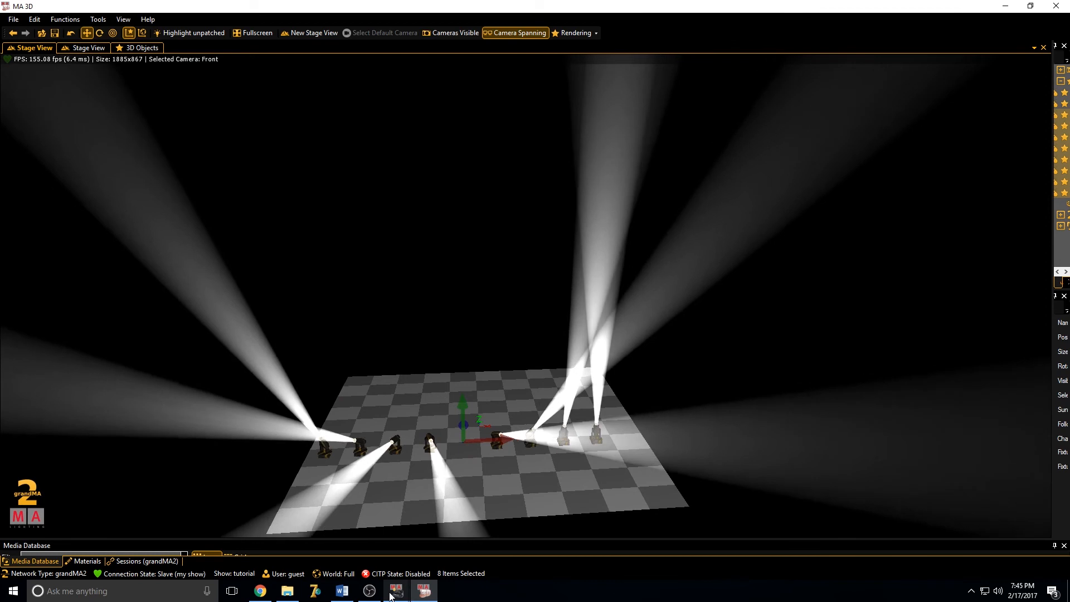
pyautogui.moveTo(393, 592)
pyautogui.click(399, 537)
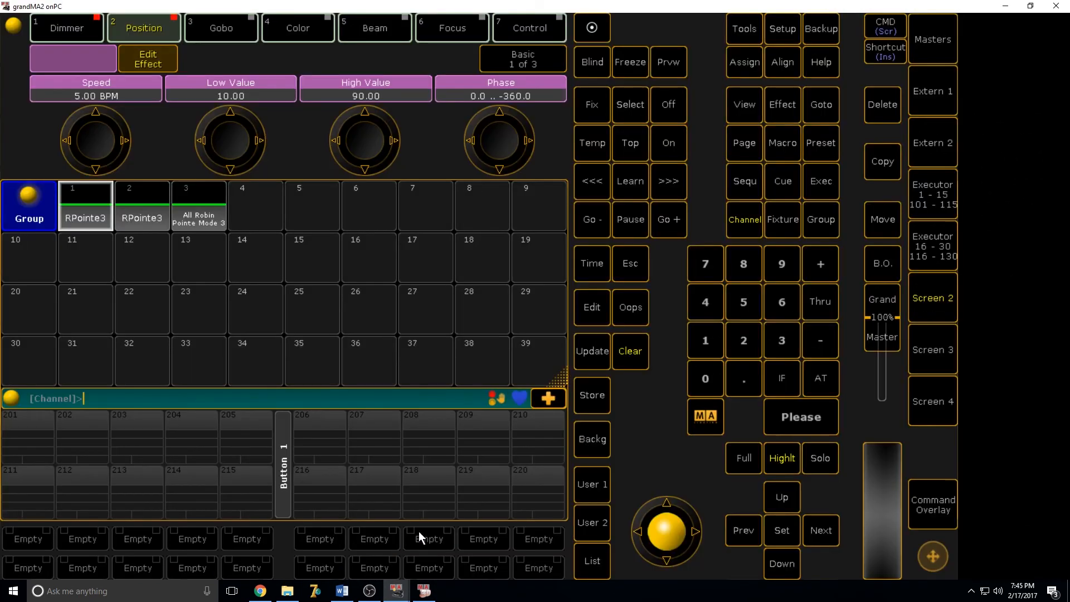
pyautogui.click(954, 301)
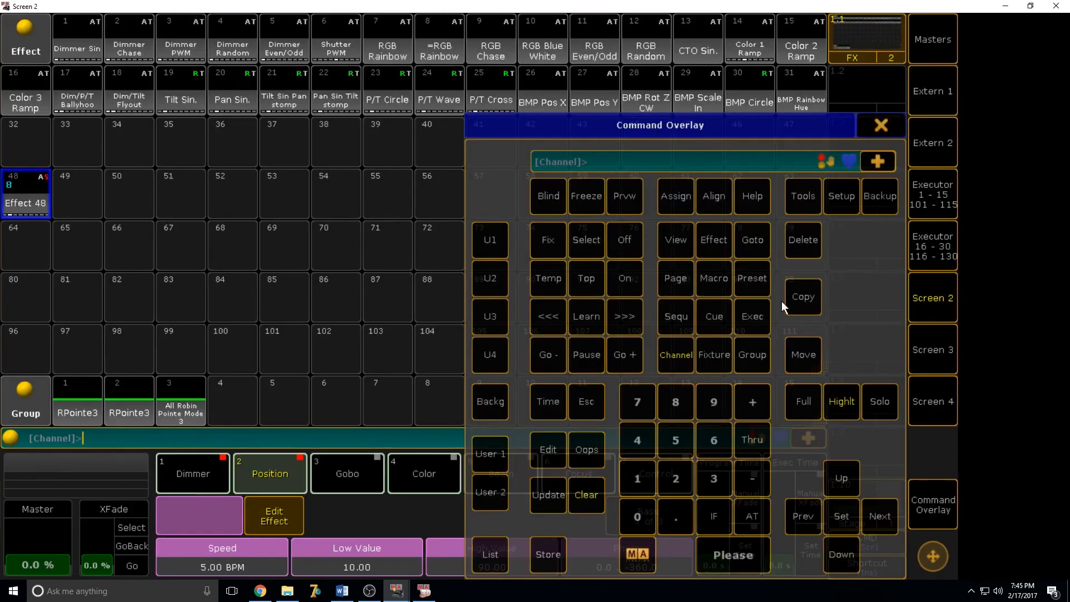
pyautogui.click(543, 443)
pyautogui.click(26, 195)
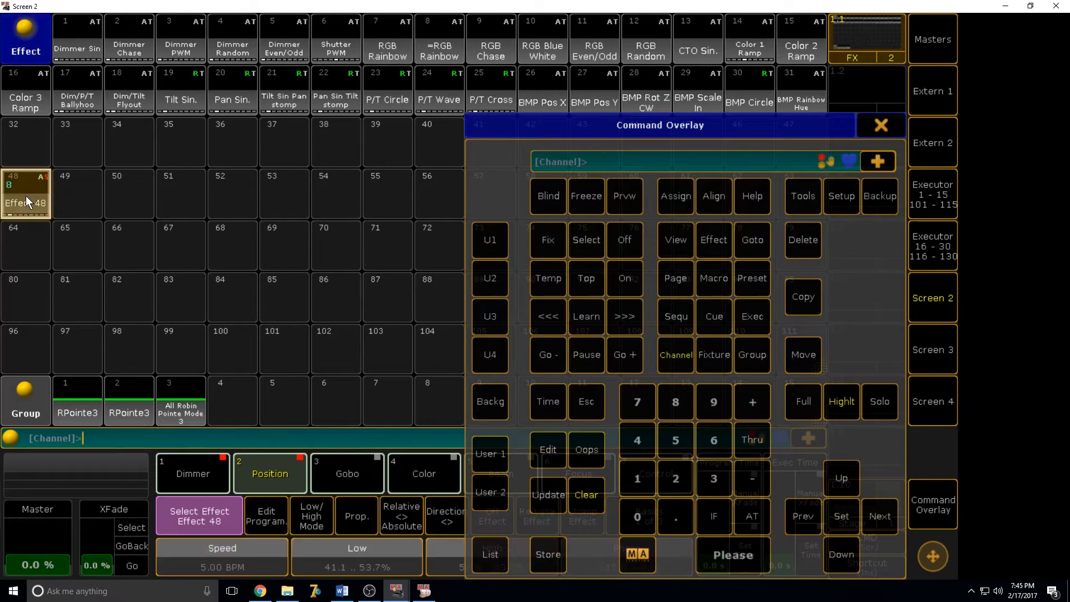
# Set the pan line's wings to -2 in effect 48.
pyautogui.moveTo(170, 455); pyautogui.dragTo(446, 284)
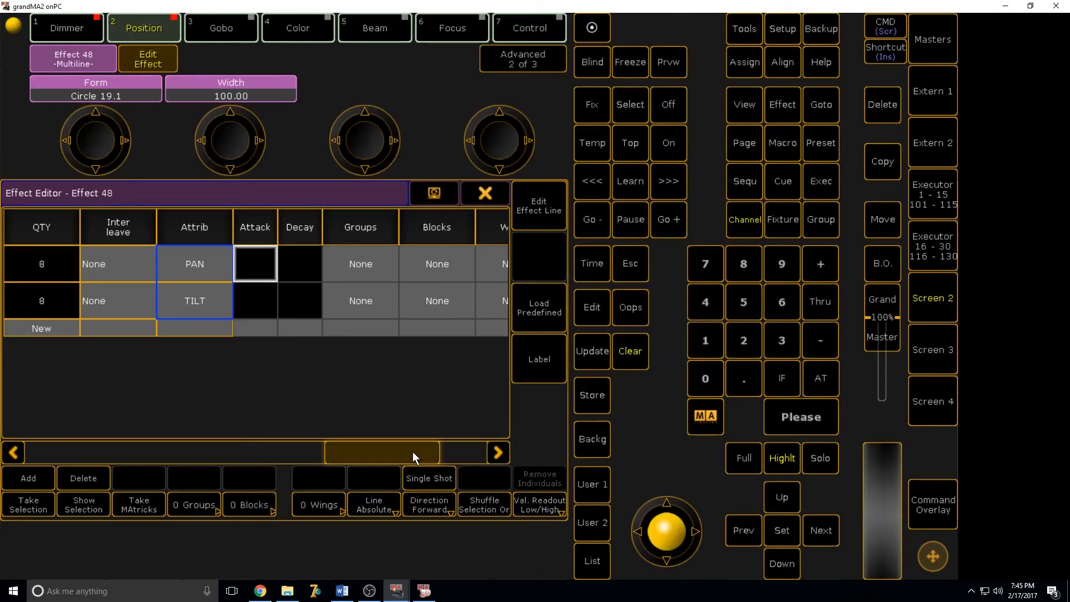
pyautogui.moveTo(399, 449); pyautogui.dragTo(580, 356)
pyautogui.click(591, 307)
pyautogui.click(363, 263)
pyautogui.write('-')
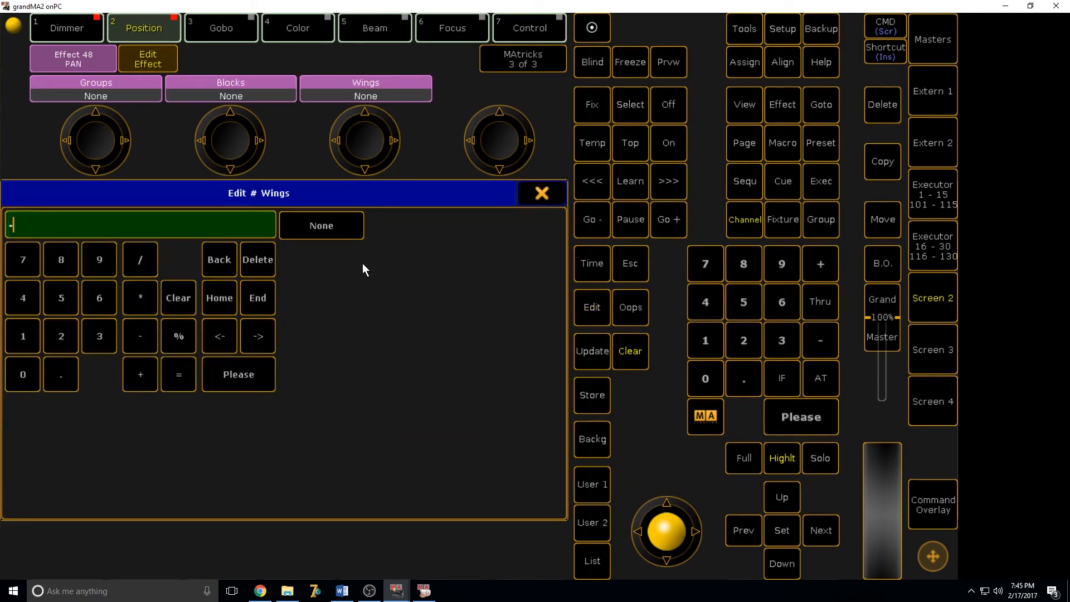
pyautogui.write('2')
pyautogui.press('Return')
# Set the tilt line's wings to 2, close the effect editor, and watch the movement in MA 3D.
pyautogui.click(597, 304)
pyautogui.click(363, 316)
pyautogui.write('2+')
pyautogui.press('BackSpace')
pyautogui.press('Return')
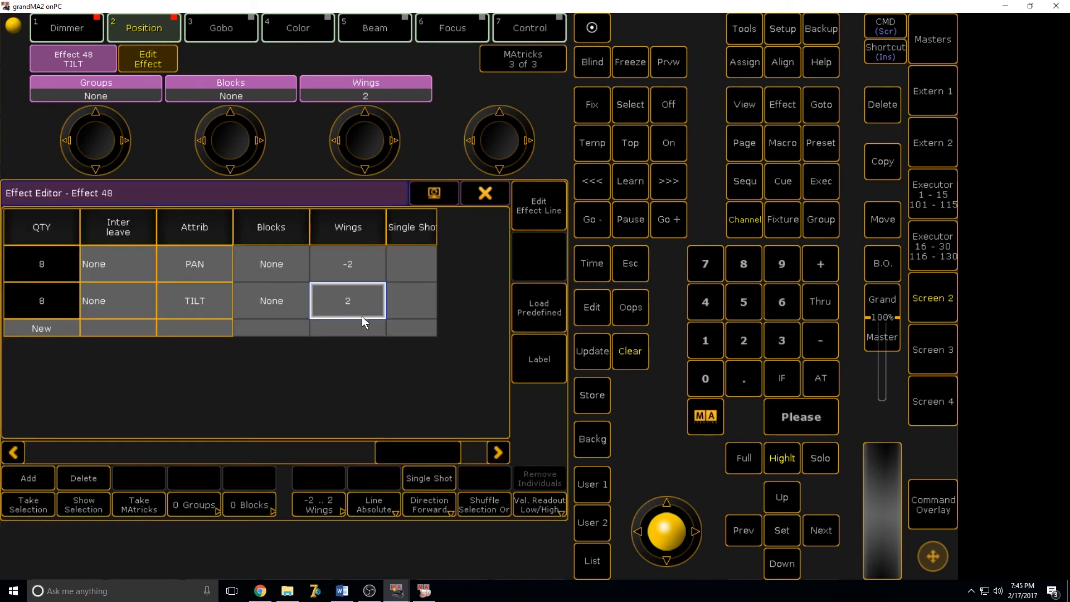
pyautogui.click(500, 201)
pyautogui.click(423, 591)
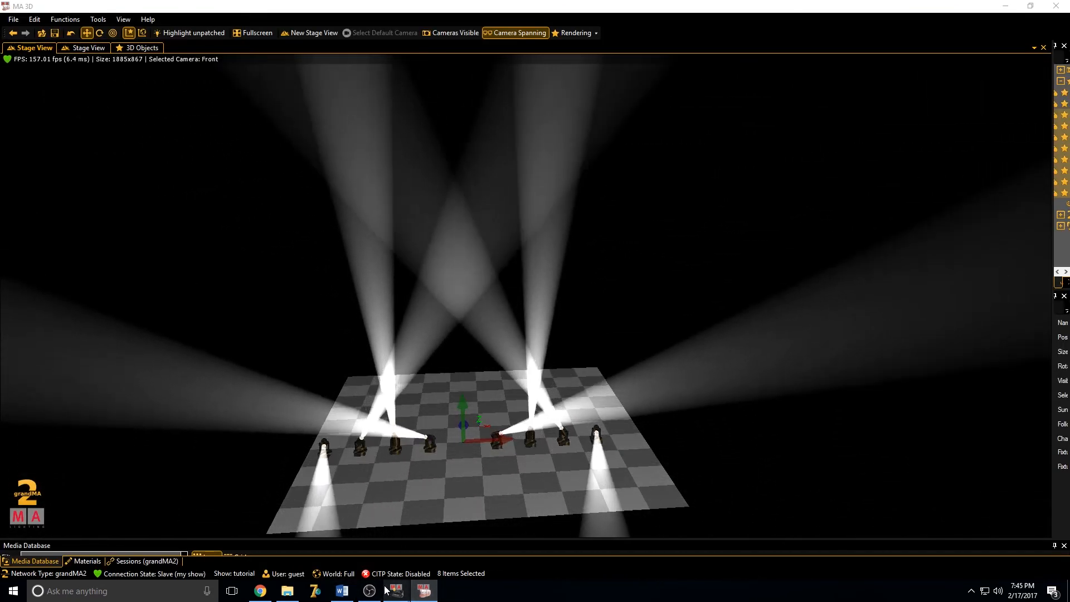
# Return to Screen 2 and clear the programmer.
pyautogui.moveTo(393, 591)
pyautogui.click(465, 536)
pyautogui.click(586, 495)
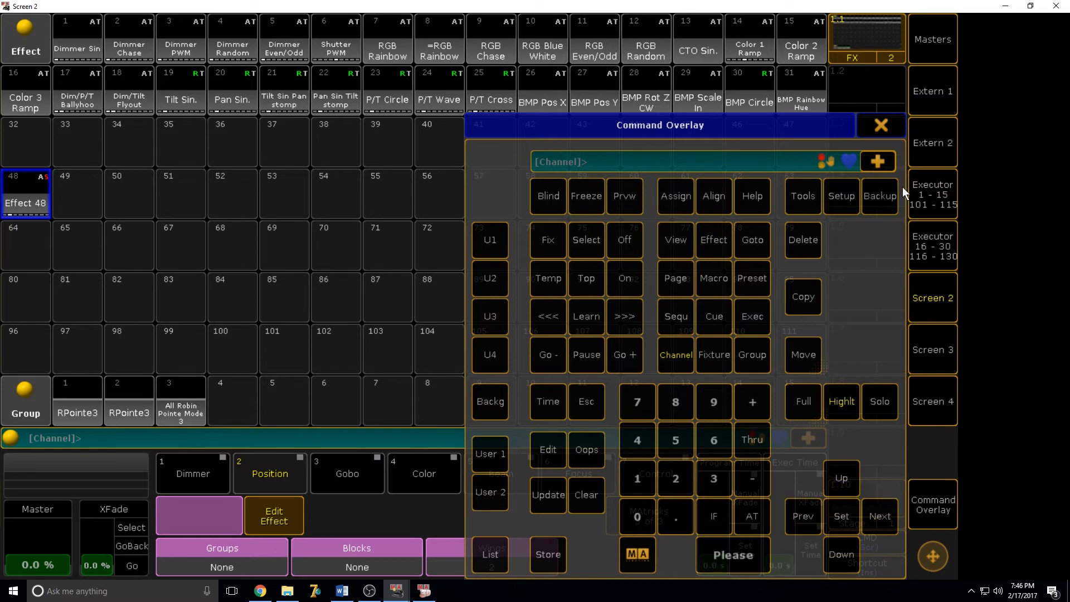
pyautogui.click(888, 205)
pyautogui.click(886, 206)
pyautogui.click(547, 190)
pyautogui.click(894, 199)
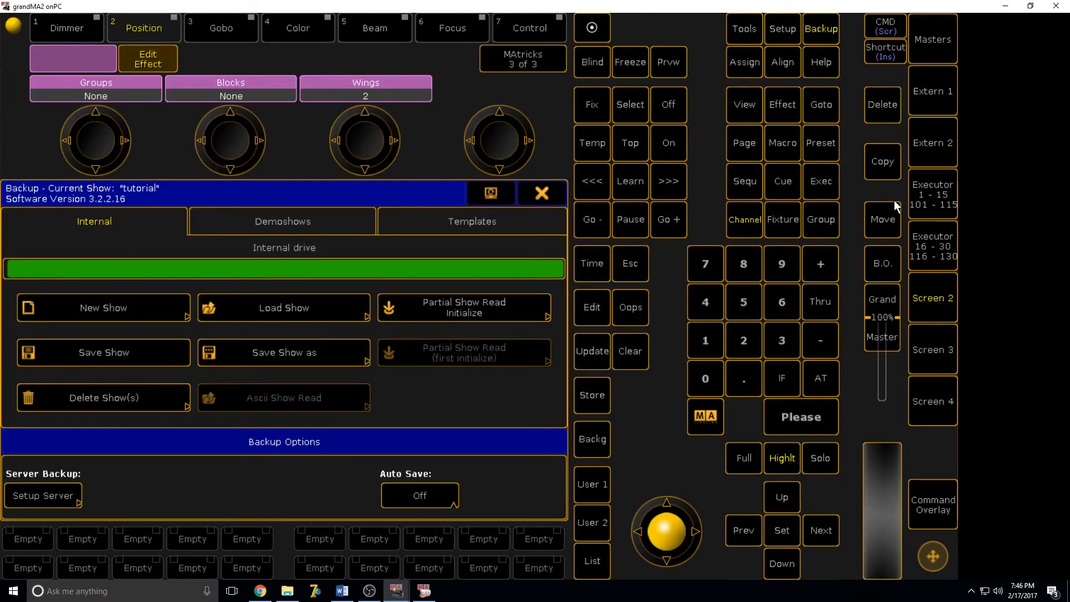
pyautogui.click(552, 189)
# Quick-save the current show with Backup from the main grandMA2 onPC screen, then close the backup window.
pyautogui.click(948, 295)
pyautogui.click(814, 31)
pyautogui.click(814, 32)
pyautogui.click(814, 31)
pyautogui.click(814, 31)
pyautogui.click(814, 31)
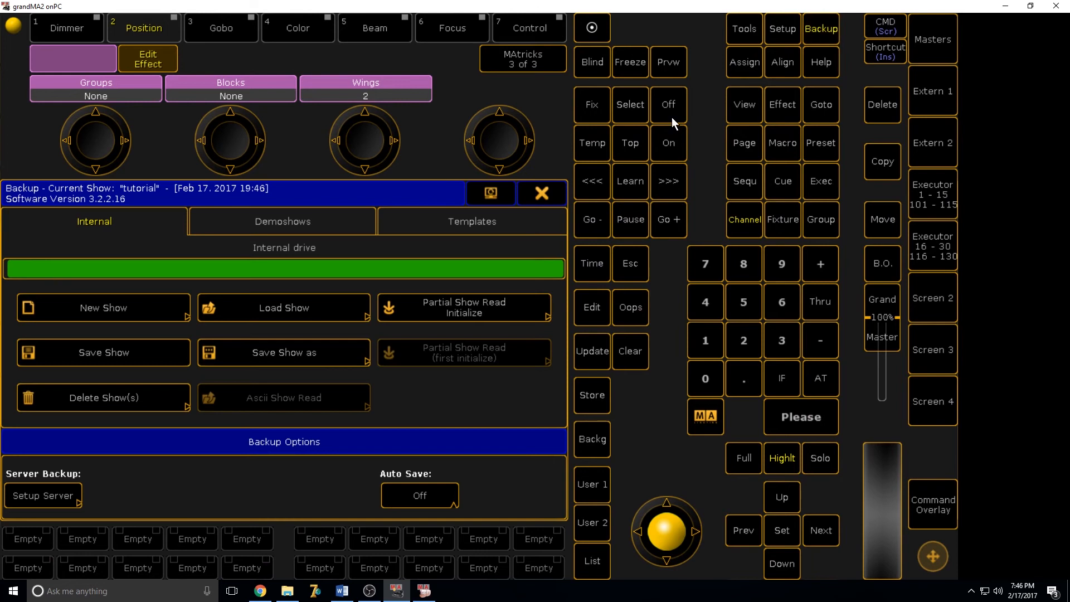
pyautogui.click(534, 191)
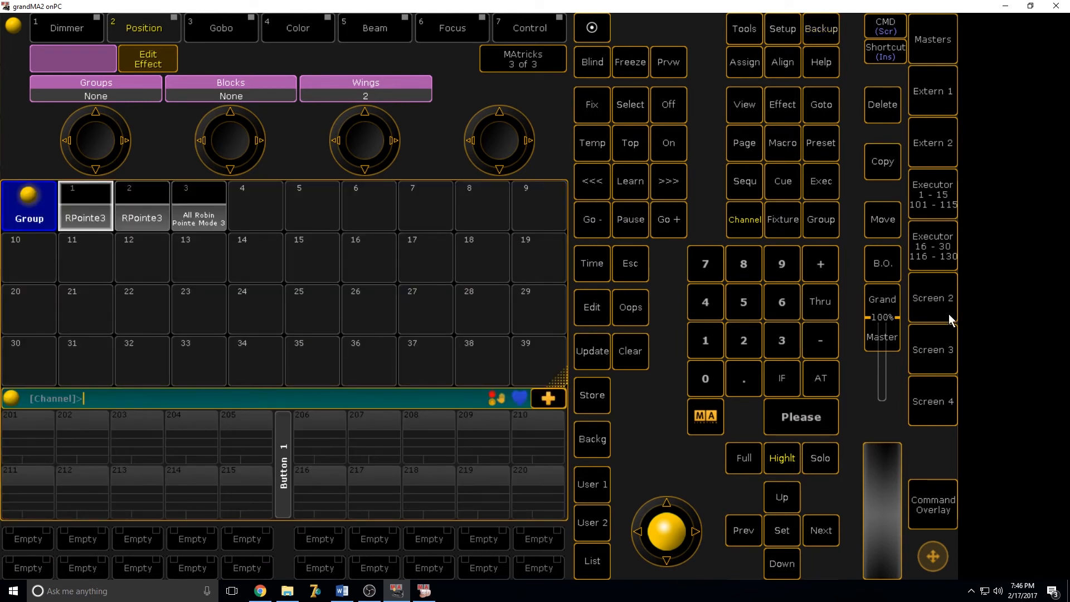
# Store a new effect in slot 52 of the effect pool on Screen 2 and name it Hey.
pyautogui.click(944, 306)
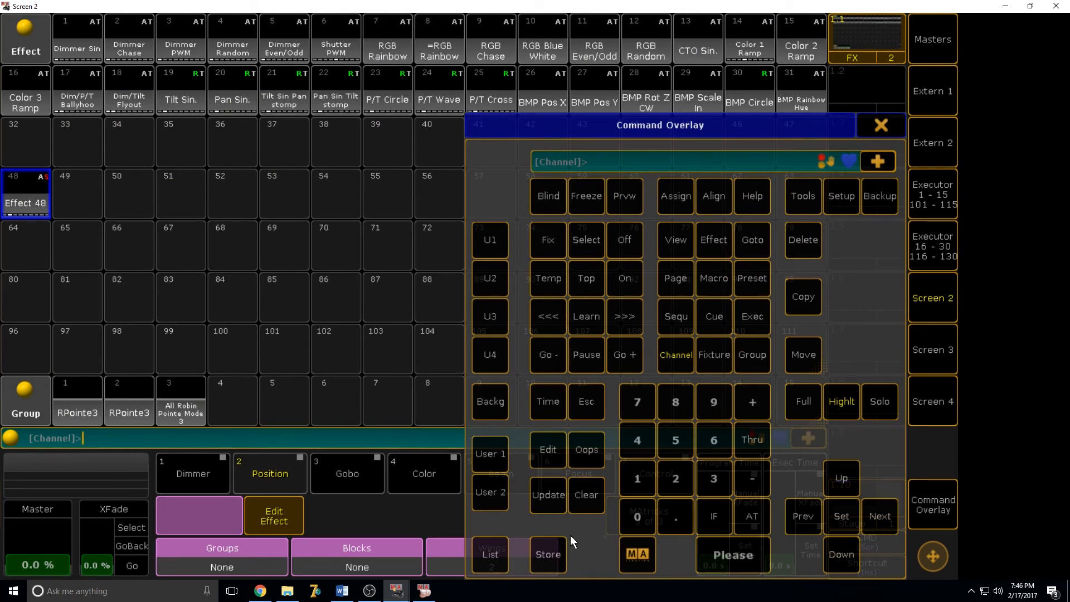
pyautogui.click(557, 556)
pyautogui.click(243, 202)
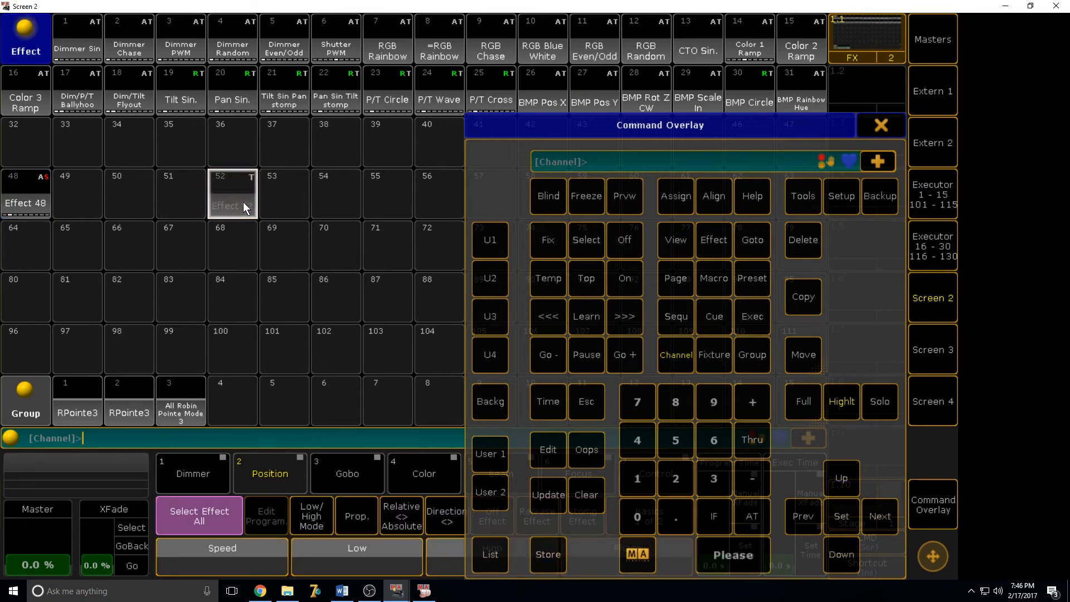
pyautogui.write('e')
pyautogui.press('BackSpace')
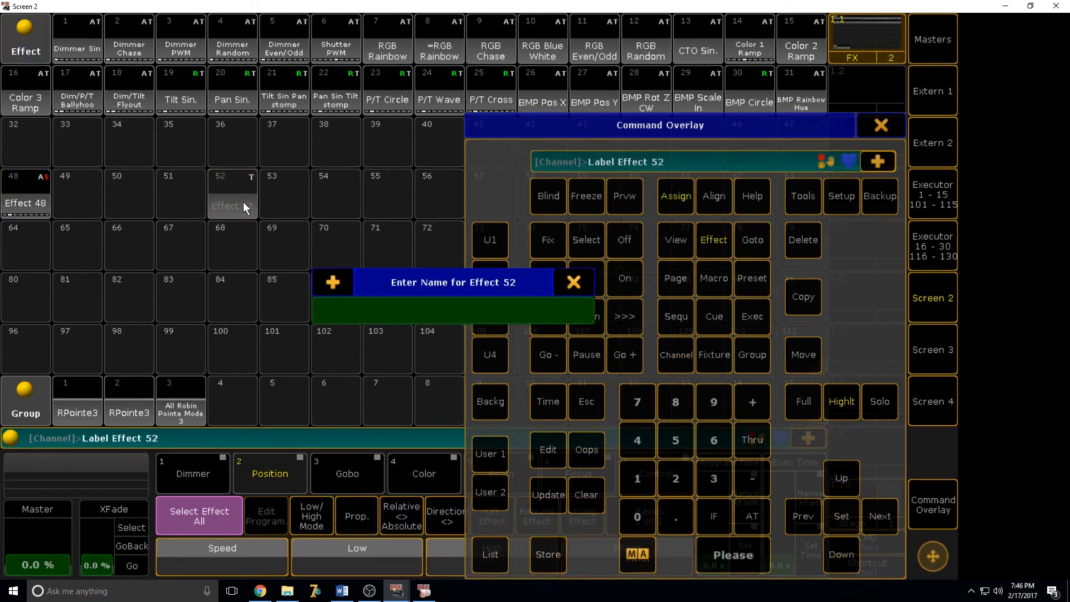
pyautogui.write('Hwy')
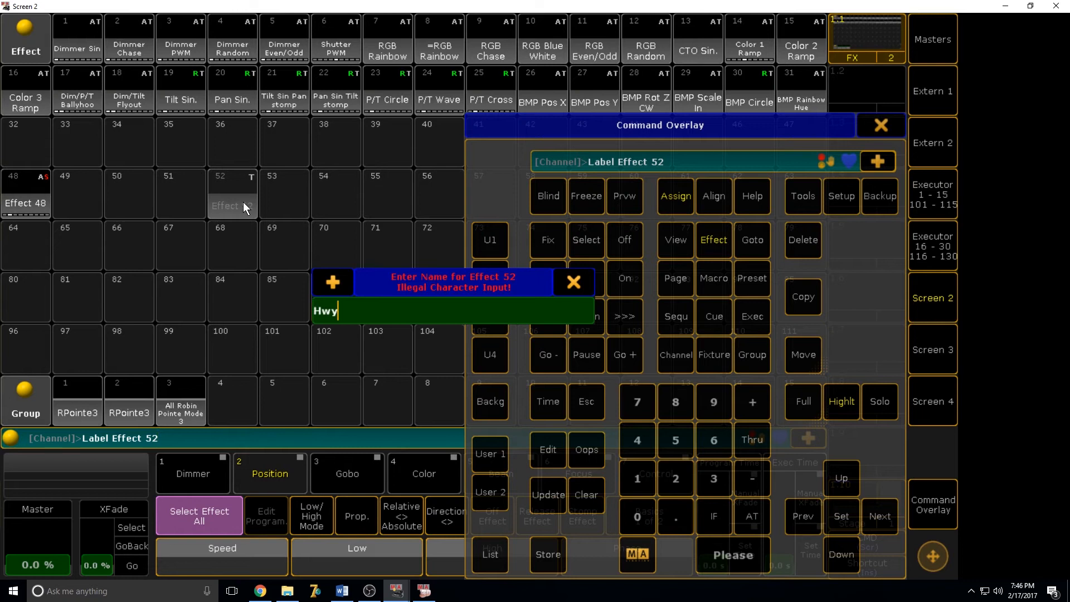
pyautogui.press('BackSpace')
pyautogui.press('BackSpace')
pyautogui.write('ey')
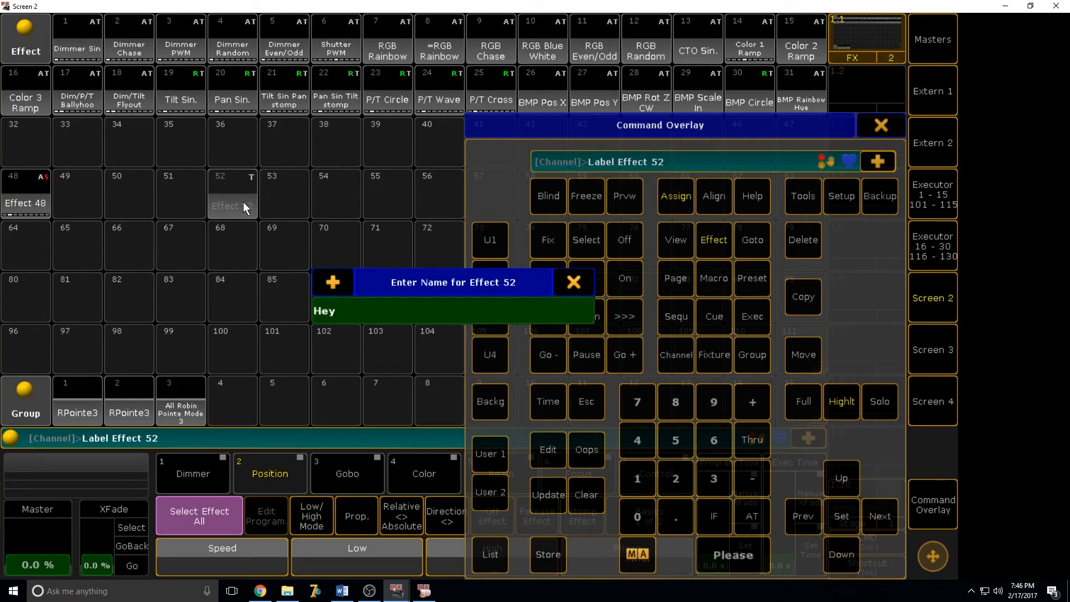
pyautogui.press('Return')
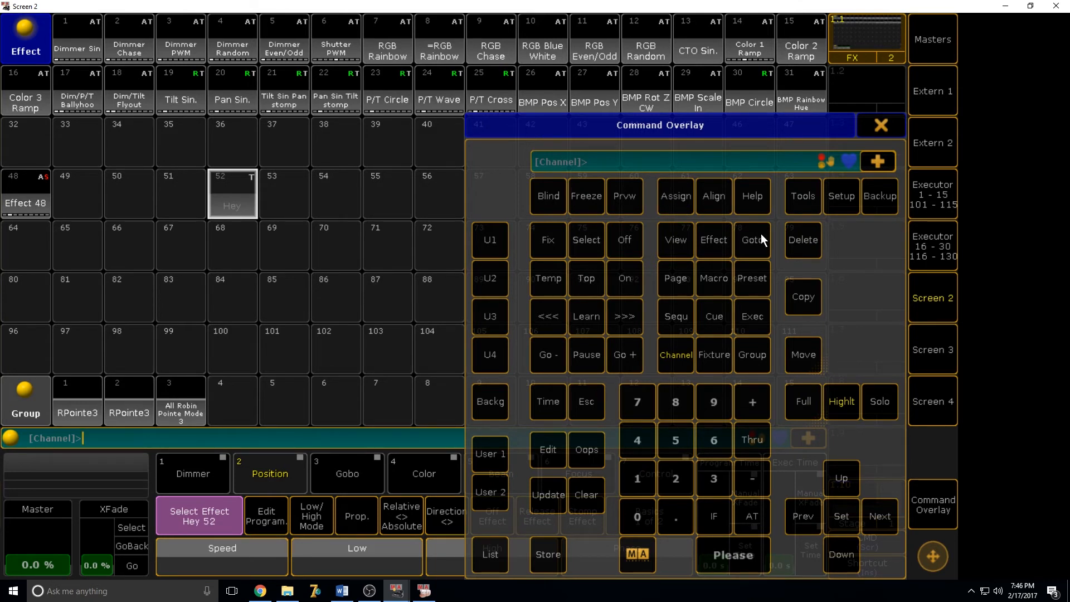
# Relabel the effect in slot 48 of the effect pool as Hey11111 and close the command overlay.
pyautogui.click(684, 200)
pyautogui.click(682, 198)
pyautogui.click(35, 189)
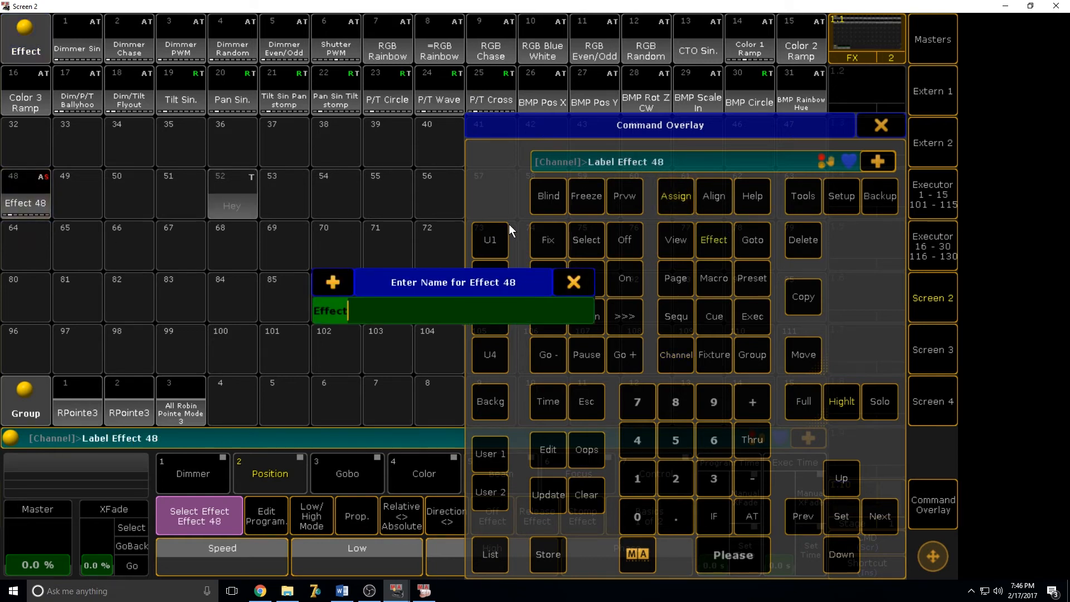
pyautogui.write('Hey')
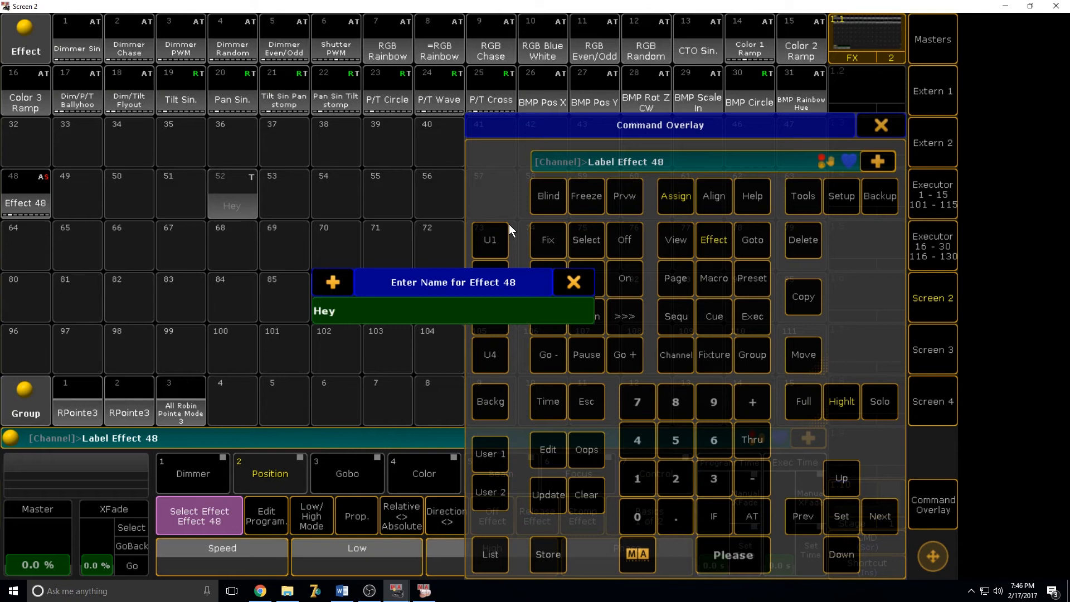
pyautogui.write('1111')
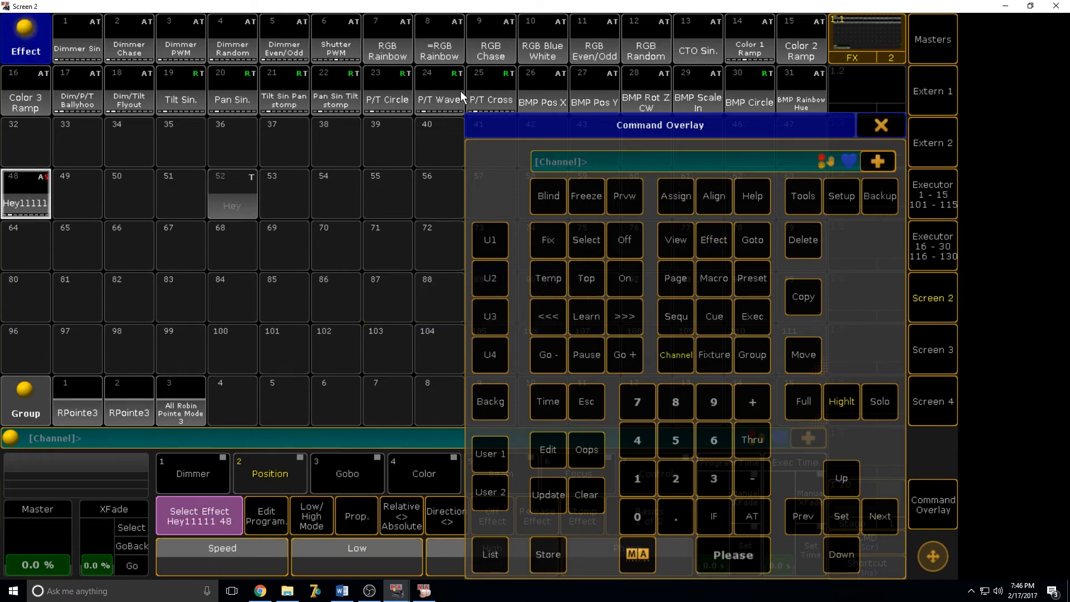
pyautogui.click(889, 134)
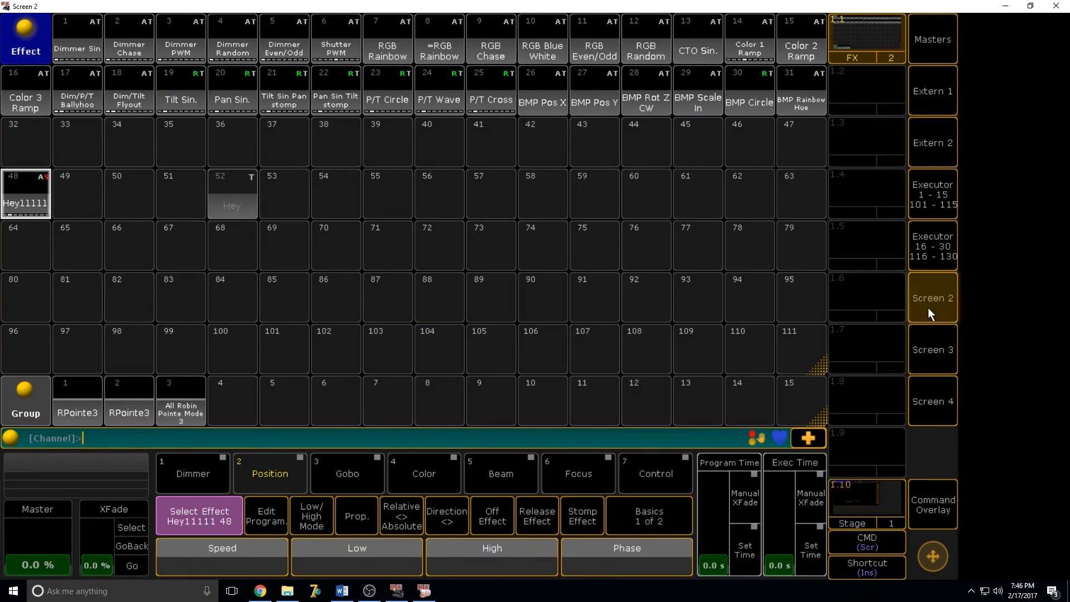
# Clear the programmer from the main grandMA2 onPC screen, and remove all windows from Screen 2.
pyautogui.click(928, 307)
pyautogui.click(630, 350)
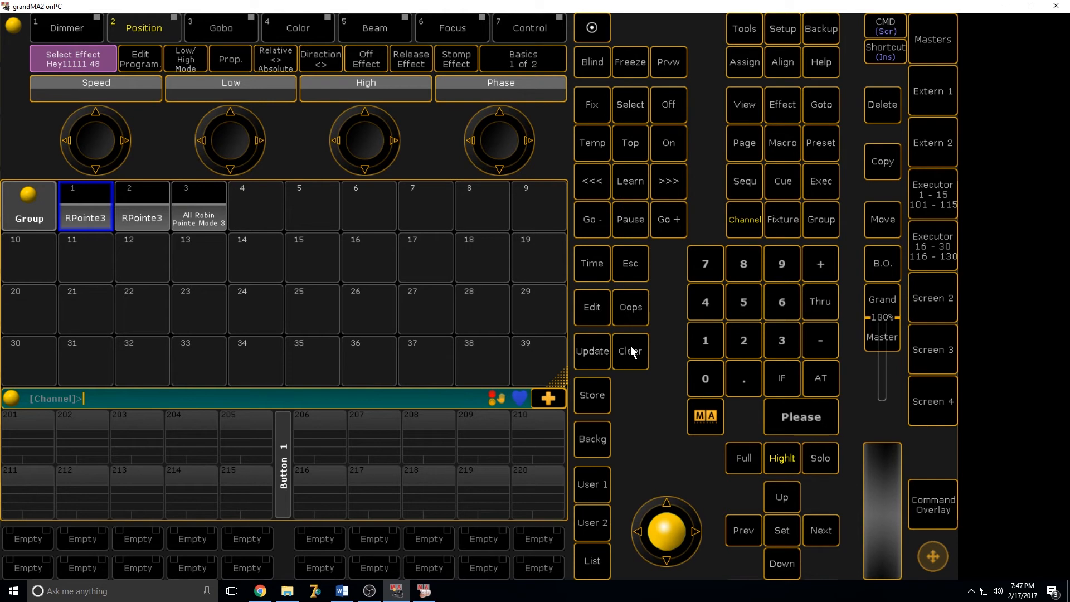
pyautogui.click(949, 301)
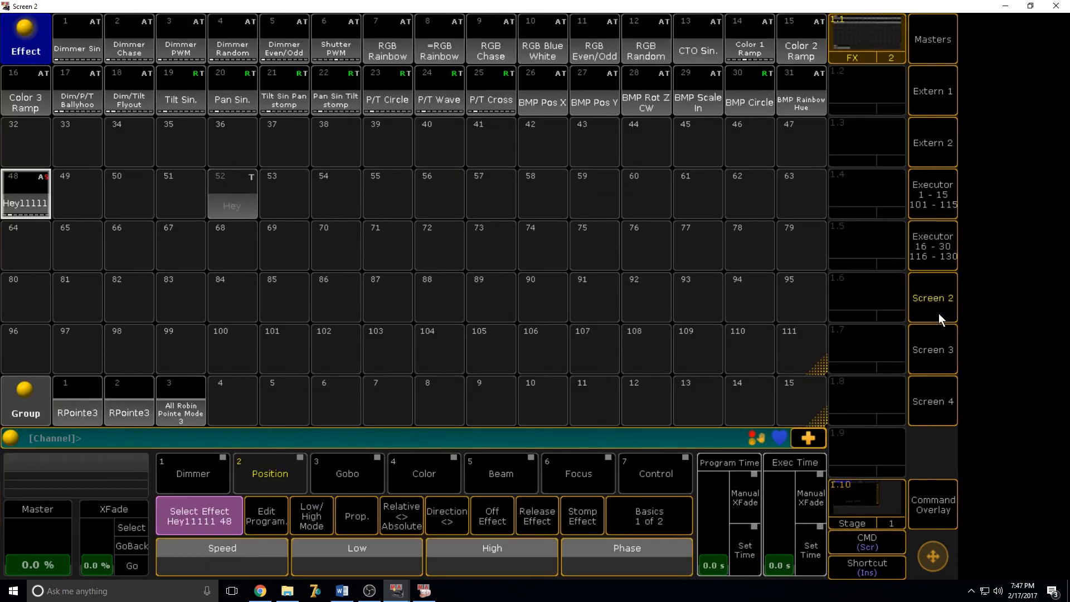
pyautogui.click(796, 405)
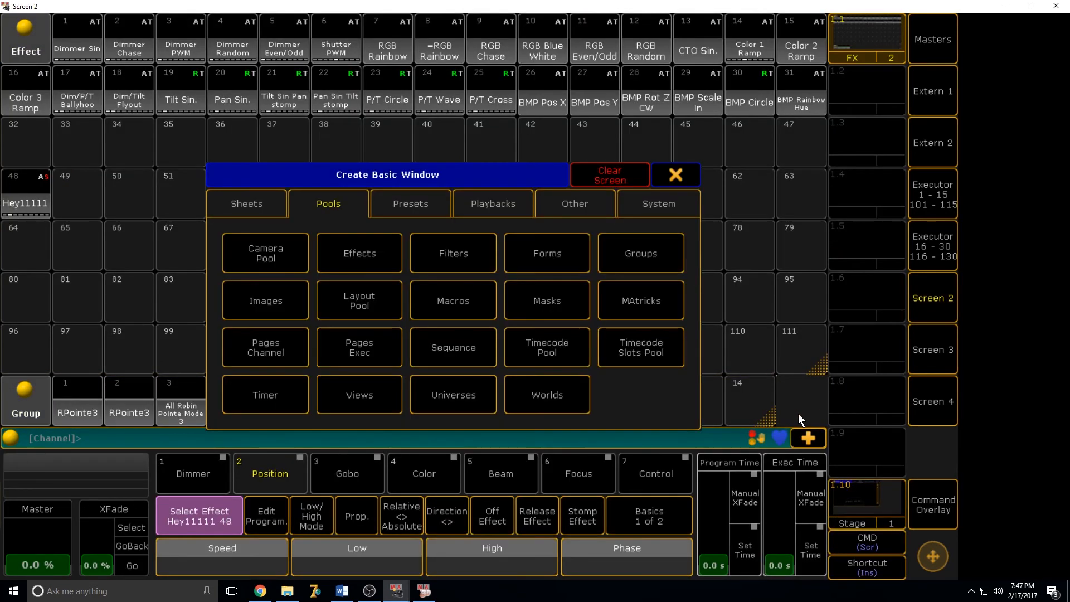
pyautogui.click(610, 170)
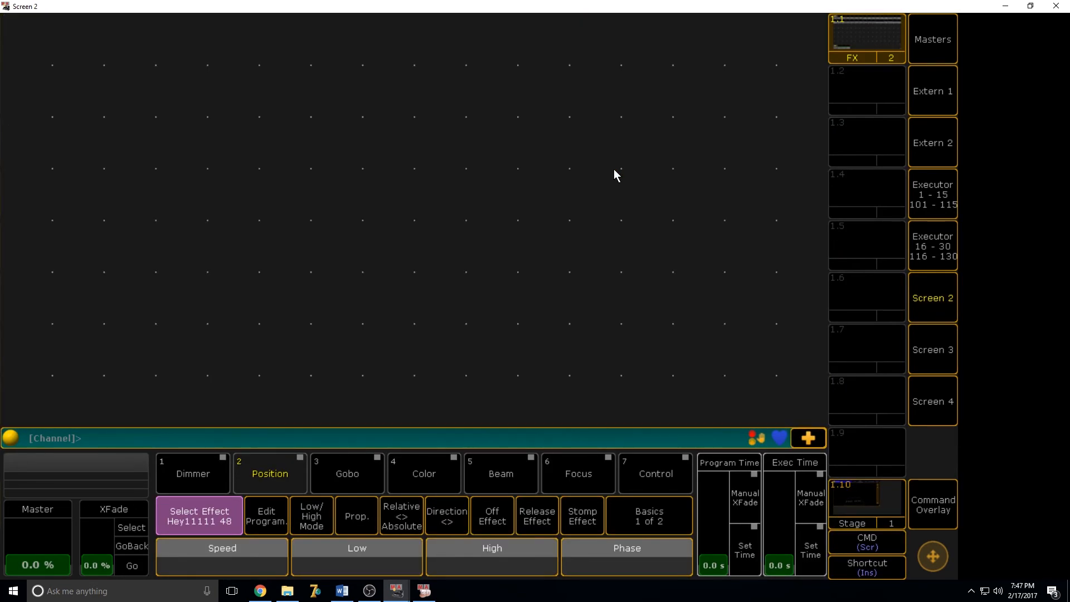
# Create a Color preset pool window filling the empty Screen 2.
pyautogui.click(2, 20)
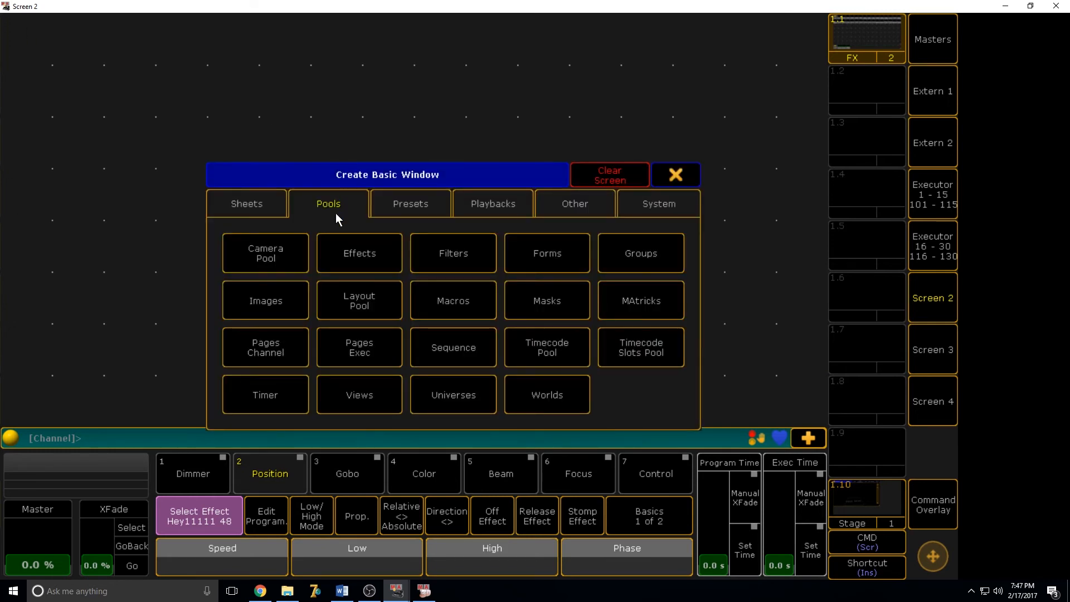
pyautogui.click(409, 205)
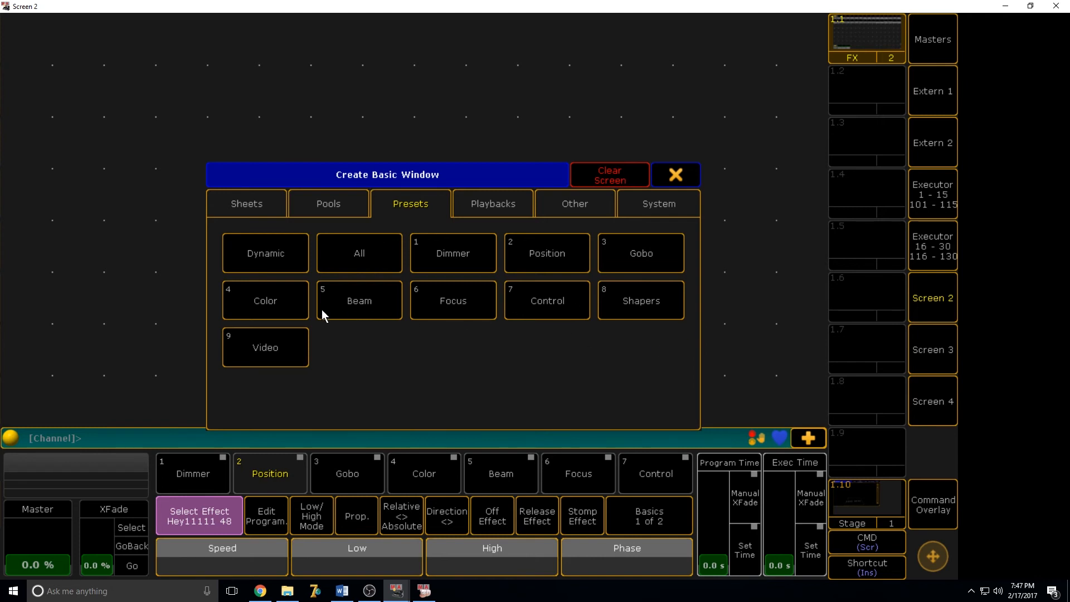
pyautogui.click(274, 296)
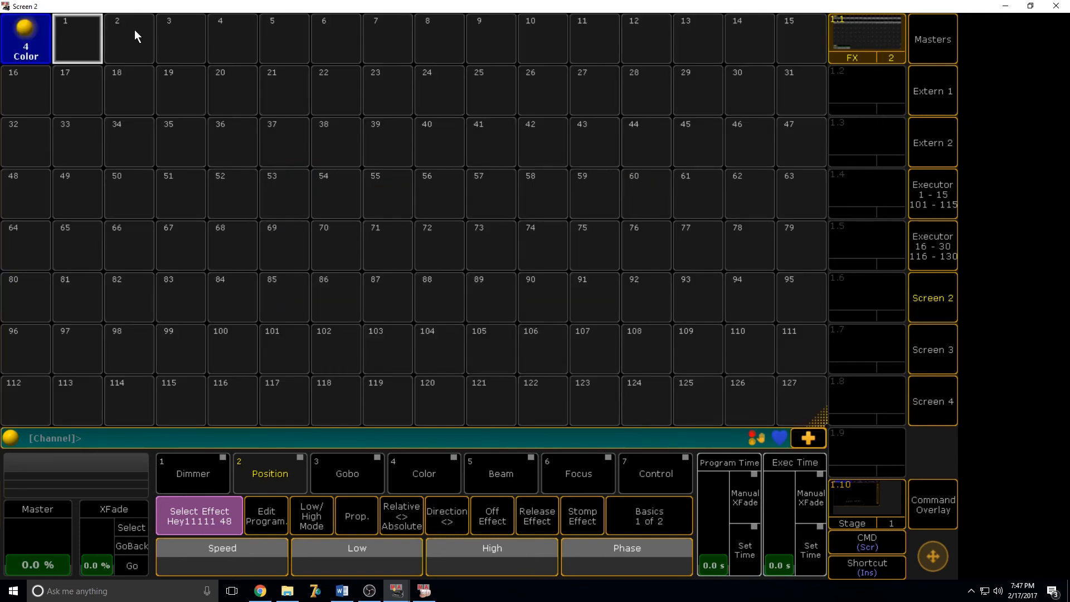
# Store the Screen 2 layout on view button 1.2 with the name Color, and close the command overlay.
pyautogui.click(933, 504)
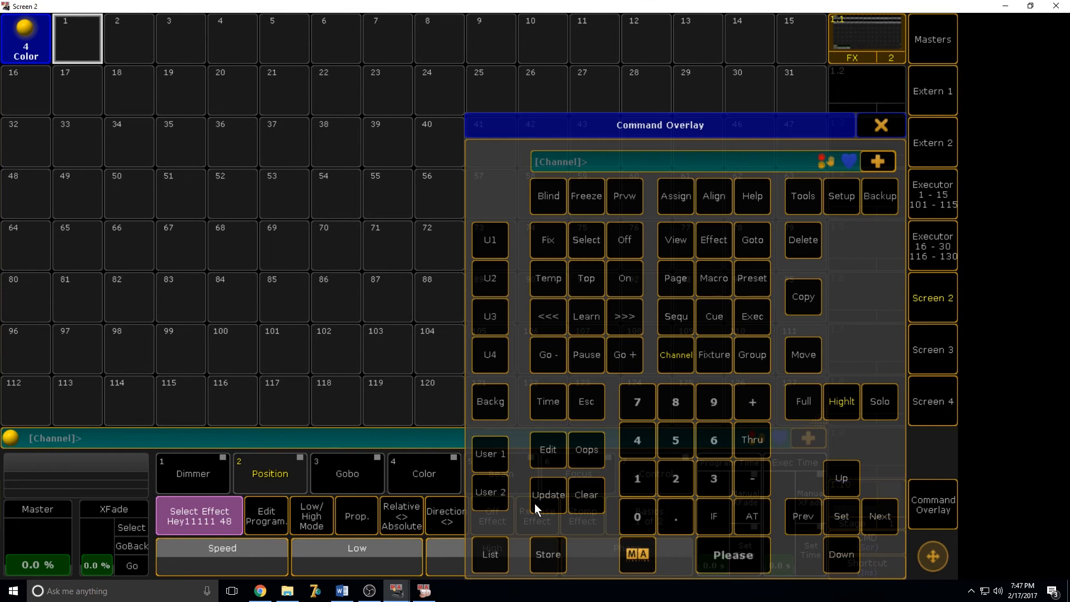
pyautogui.click(548, 554)
pyautogui.click(881, 96)
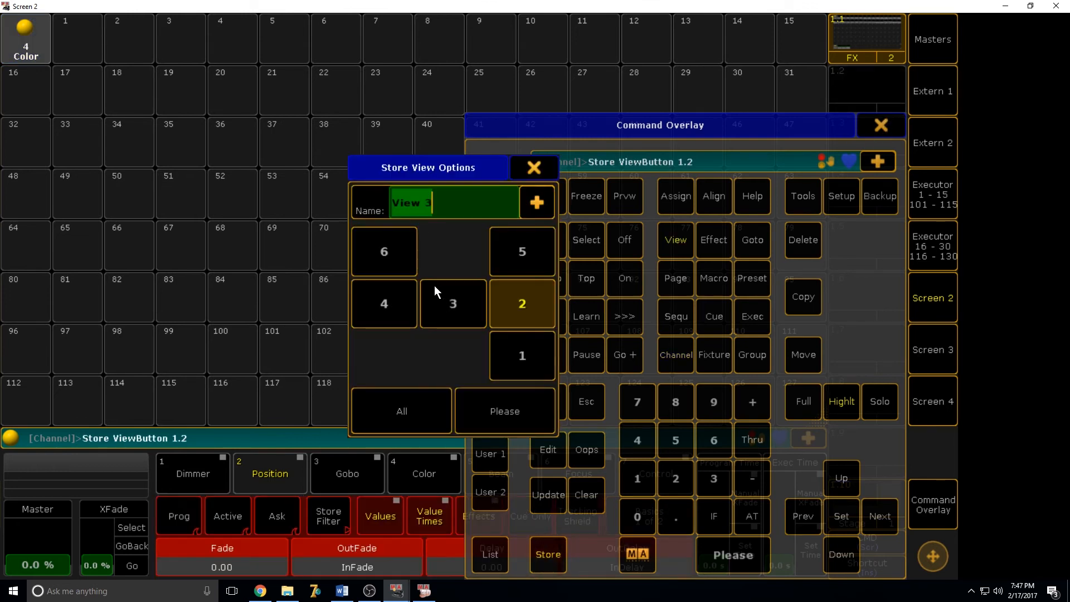
pyautogui.write('Color')
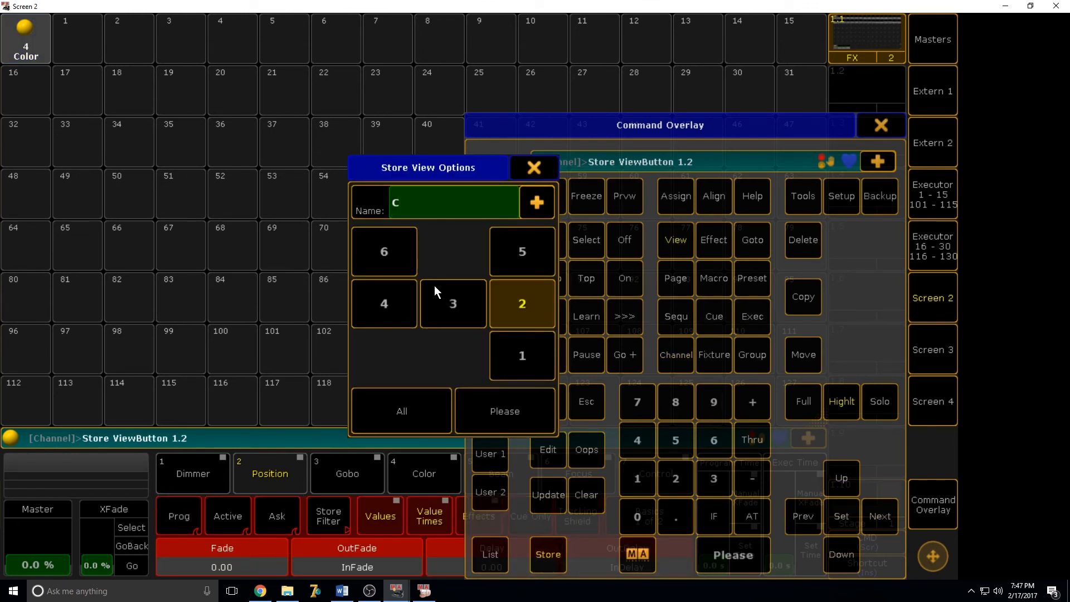
pyautogui.press('Return')
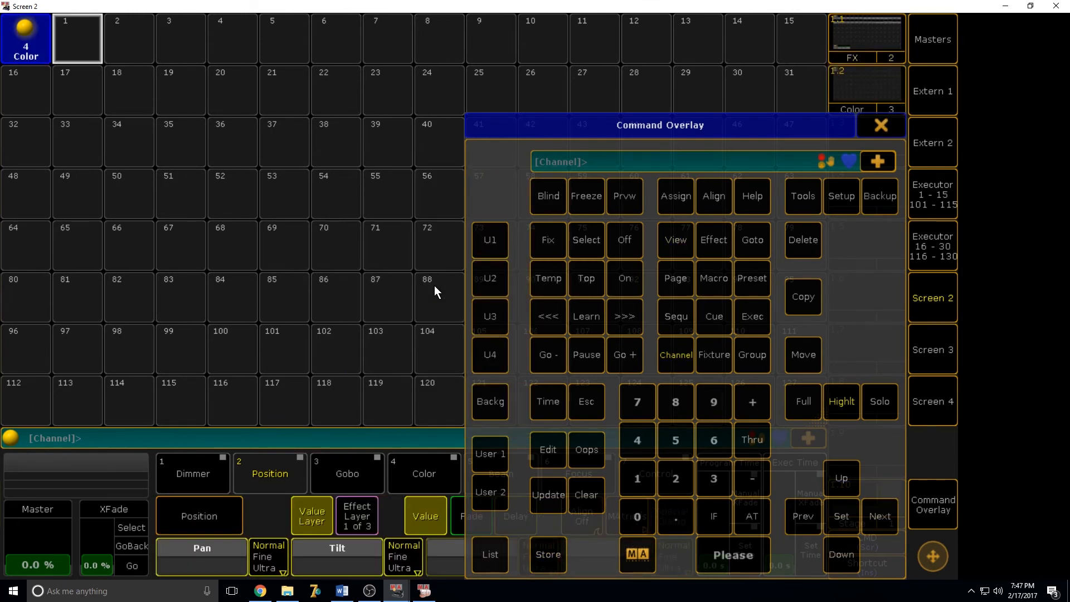
pyautogui.click(898, 130)
# Select the RPointe3 fixtures of group 1 on the main screen and set their C1 color to deep red.
pyautogui.click(943, 298)
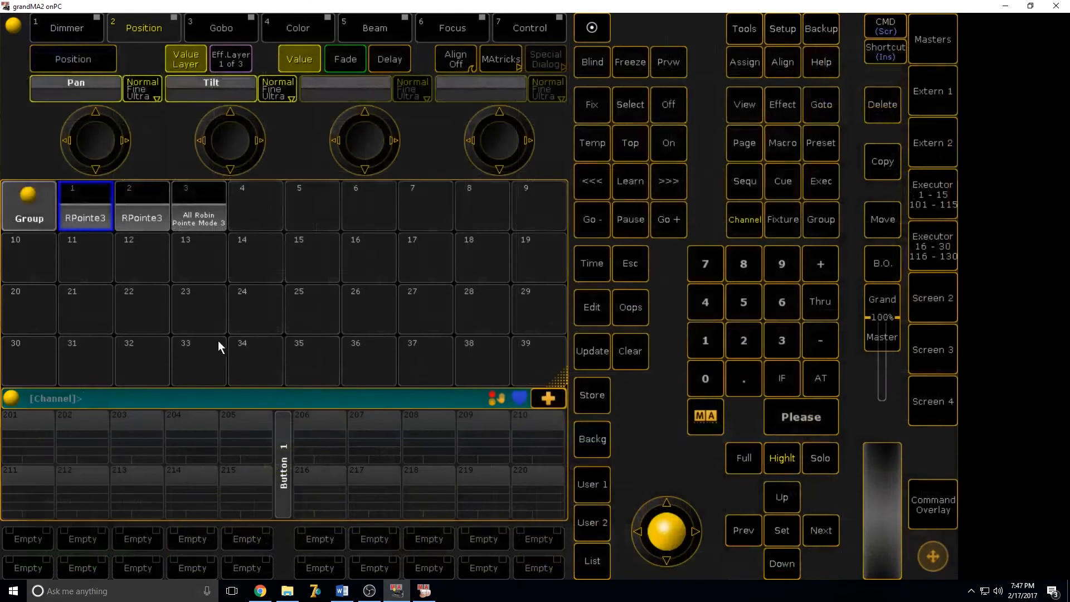
pyautogui.click(81, 204)
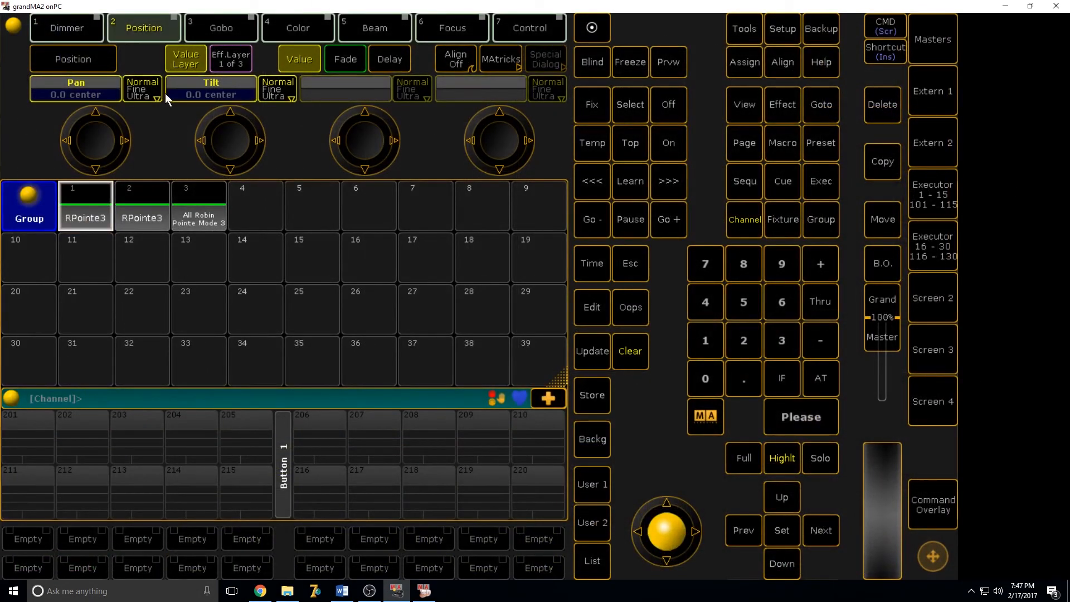
pyautogui.click(306, 26)
pyautogui.click(89, 92)
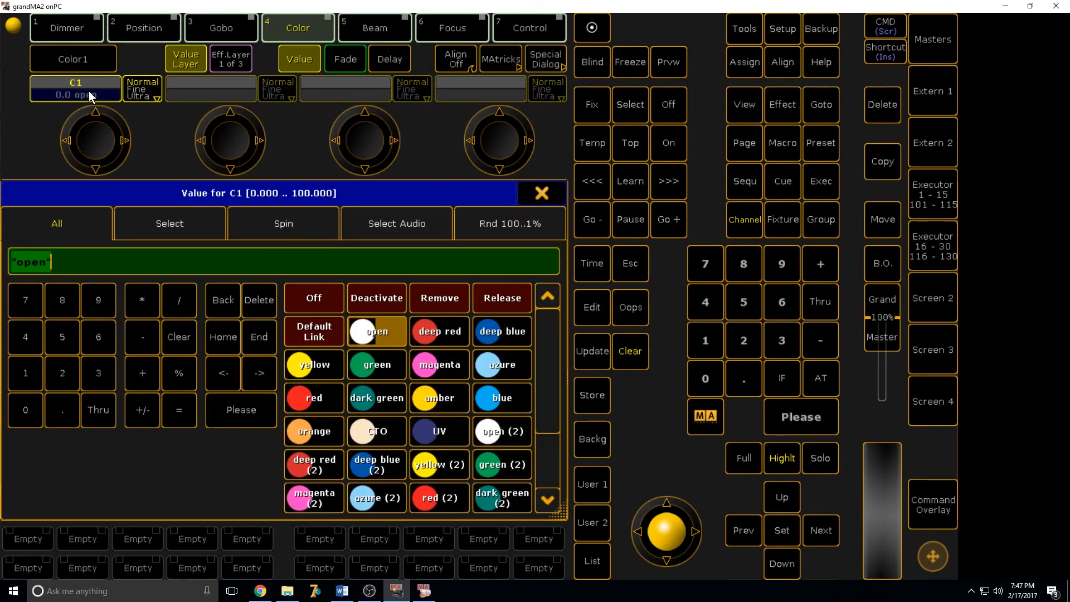
pyautogui.click(444, 335)
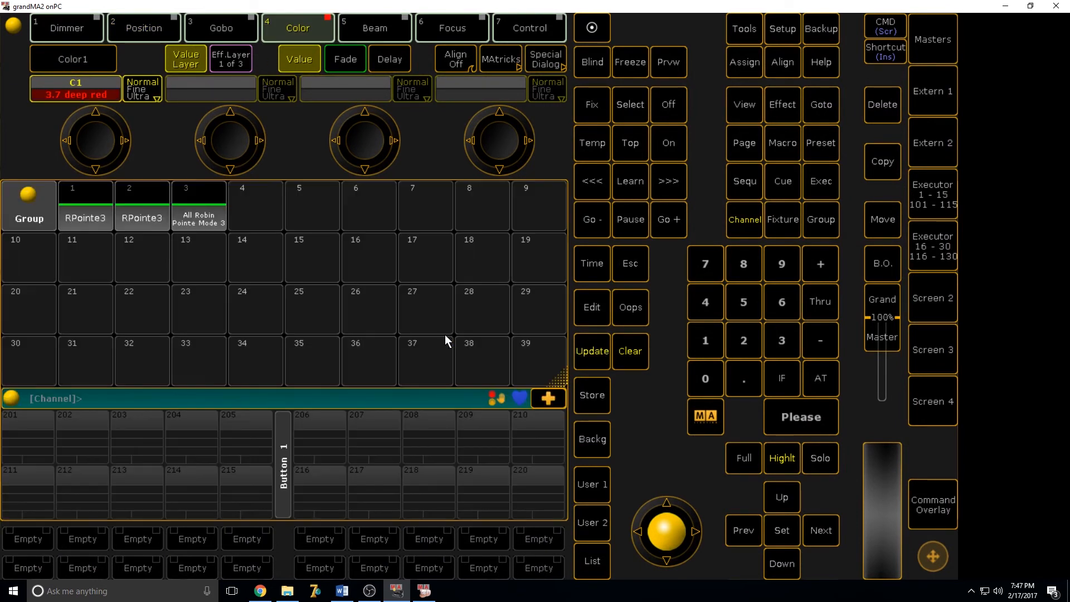
# Store the deep red color in slot 1 of the Color preset pool on Screen 2.
pyautogui.click(942, 300)
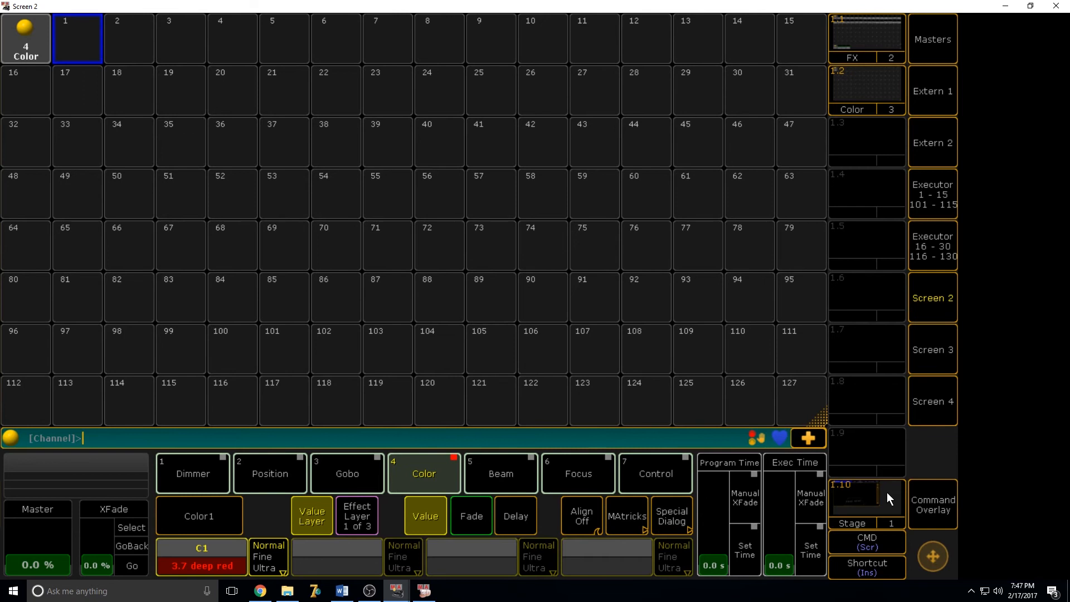
pyautogui.click(927, 502)
pyautogui.click(551, 553)
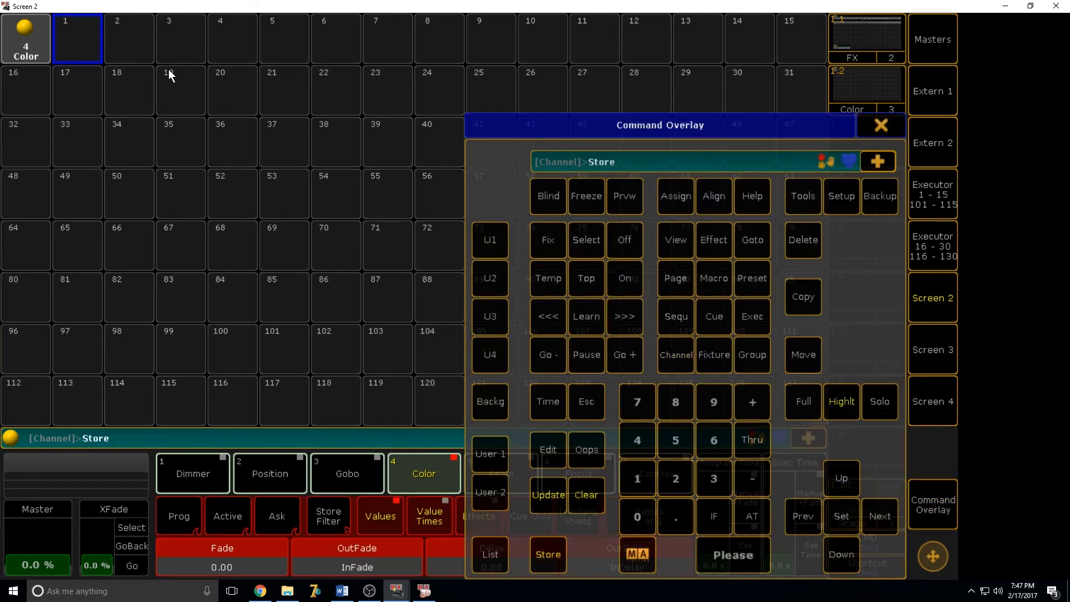
pyautogui.click(83, 54)
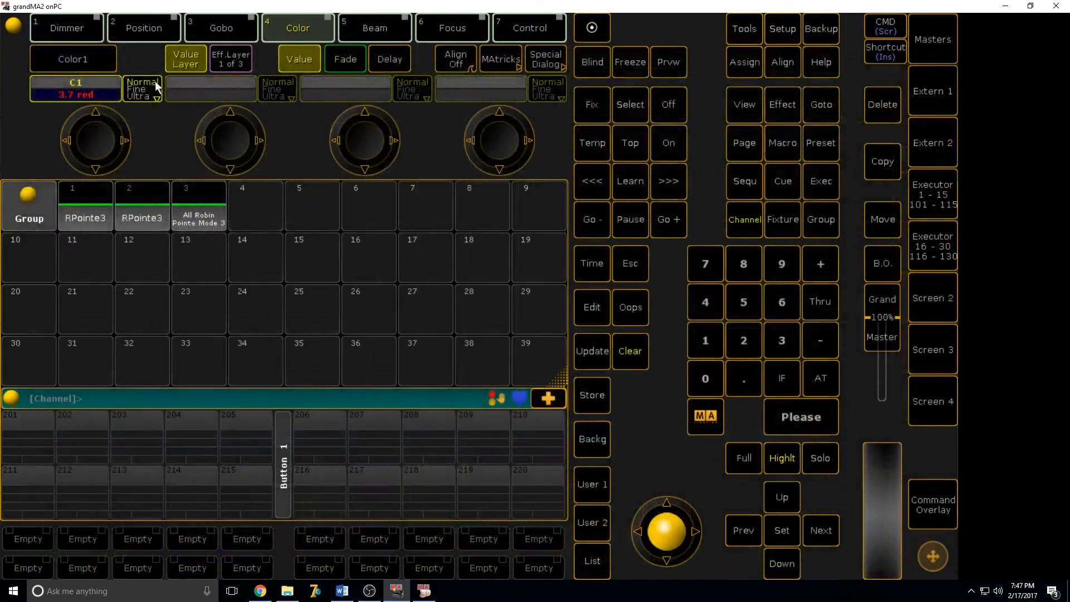
# Set the fixtures' C1 color to yellow and store it in slot 2 of the Color preset pool.
pyautogui.click(107, 93)
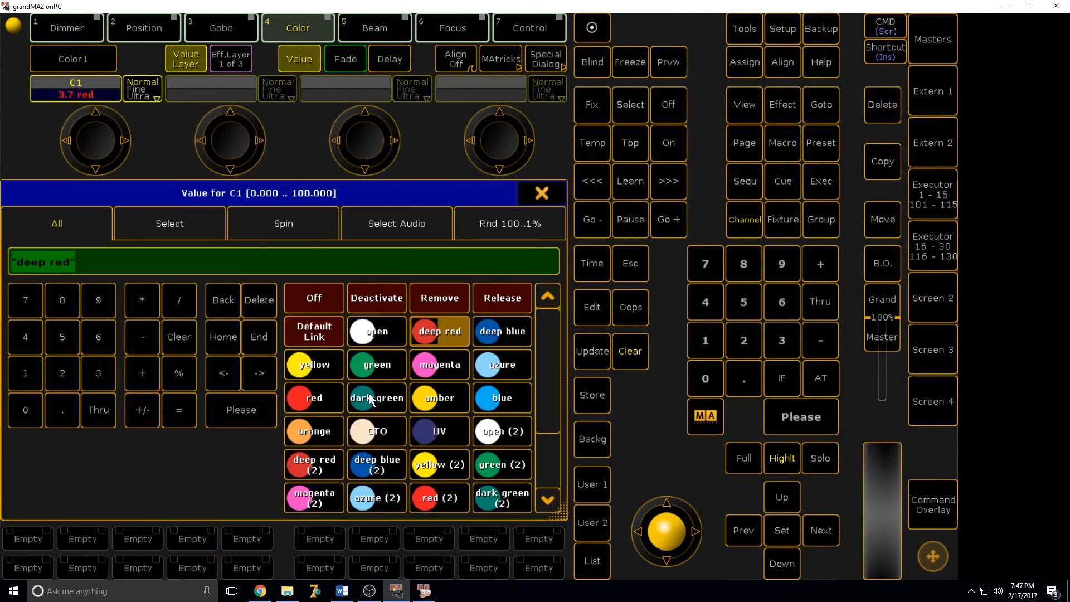
pyautogui.click(316, 363)
pyautogui.click(593, 395)
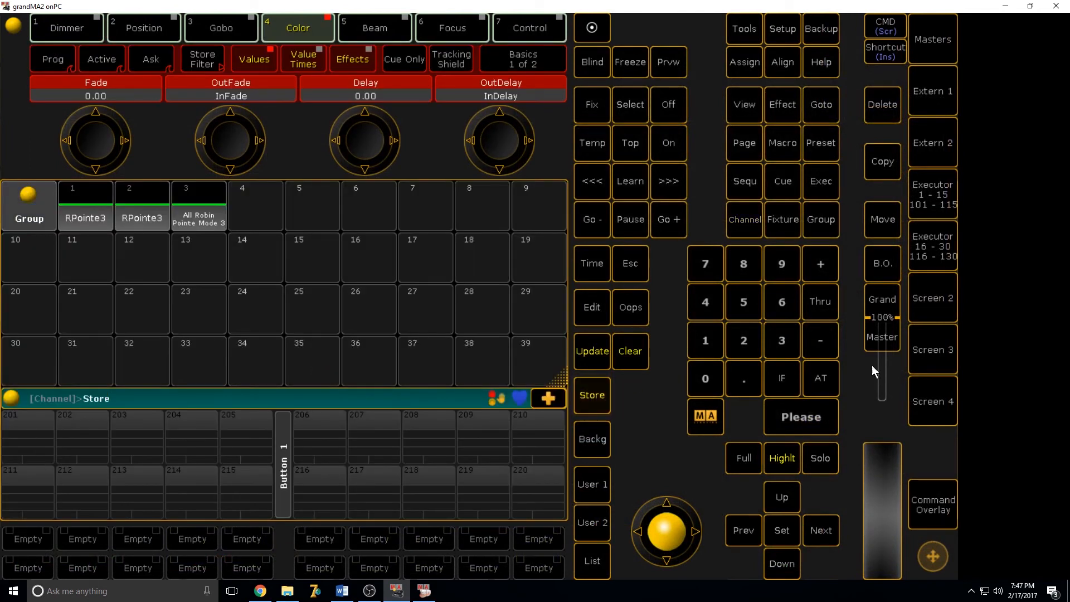
pyautogui.click(936, 306)
pyautogui.click(142, 51)
# Set the fixtures' C1 color to amber and store it in slot 3 of the Color preset pool.
pyautogui.click(934, 309)
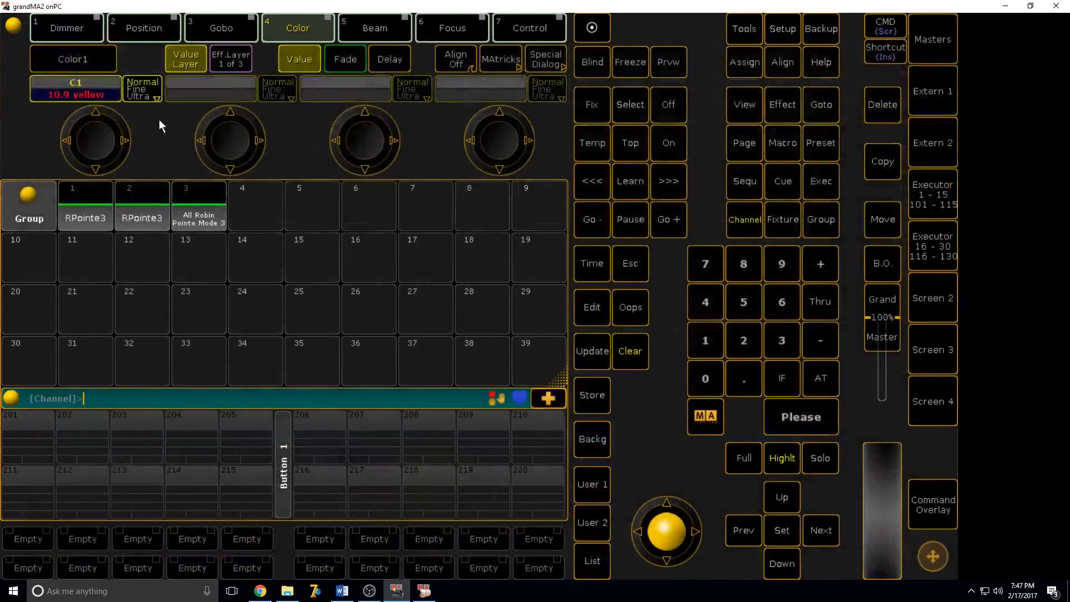
pyautogui.click(77, 90)
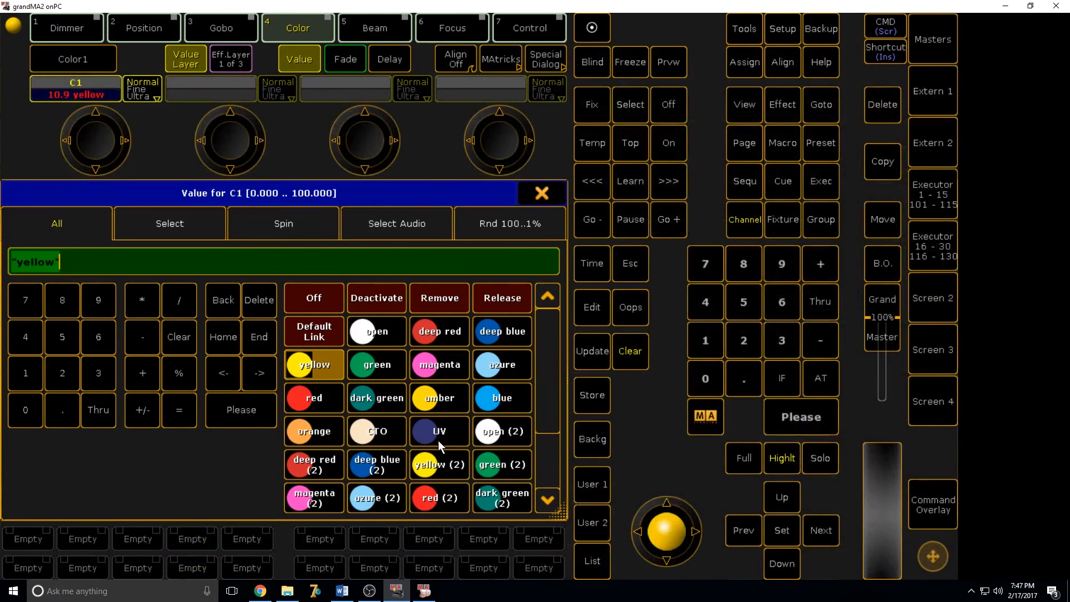
pyautogui.click(436, 400)
pyautogui.click(592, 395)
pyautogui.click(933, 298)
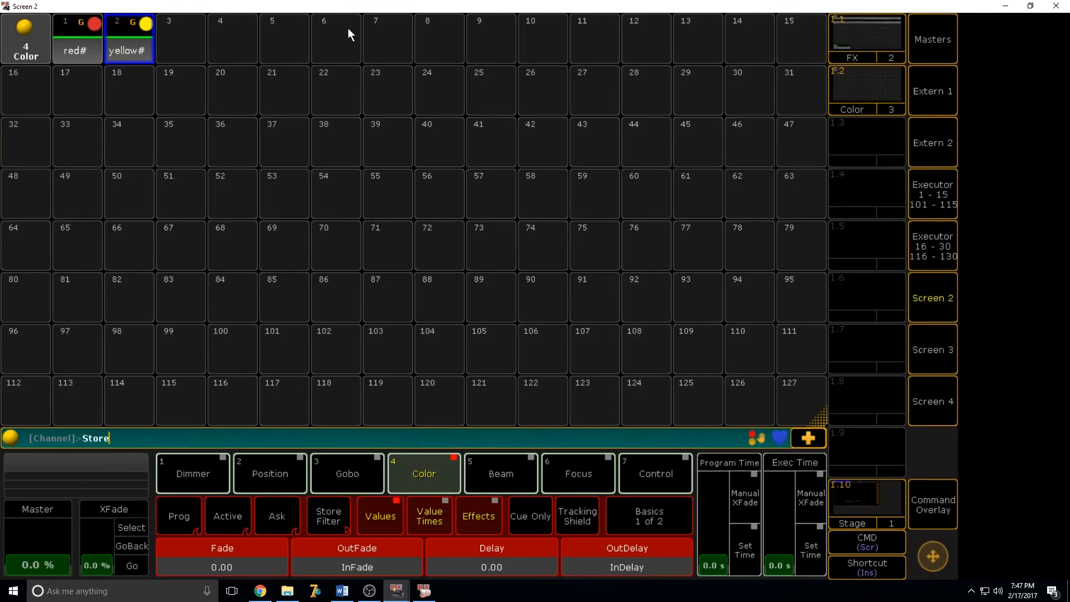
pyautogui.click(192, 45)
# Set the fixtures' C1 color to deep blue (2) and store it in slot 4 of the Color preset pool.
pyautogui.click(949, 302)
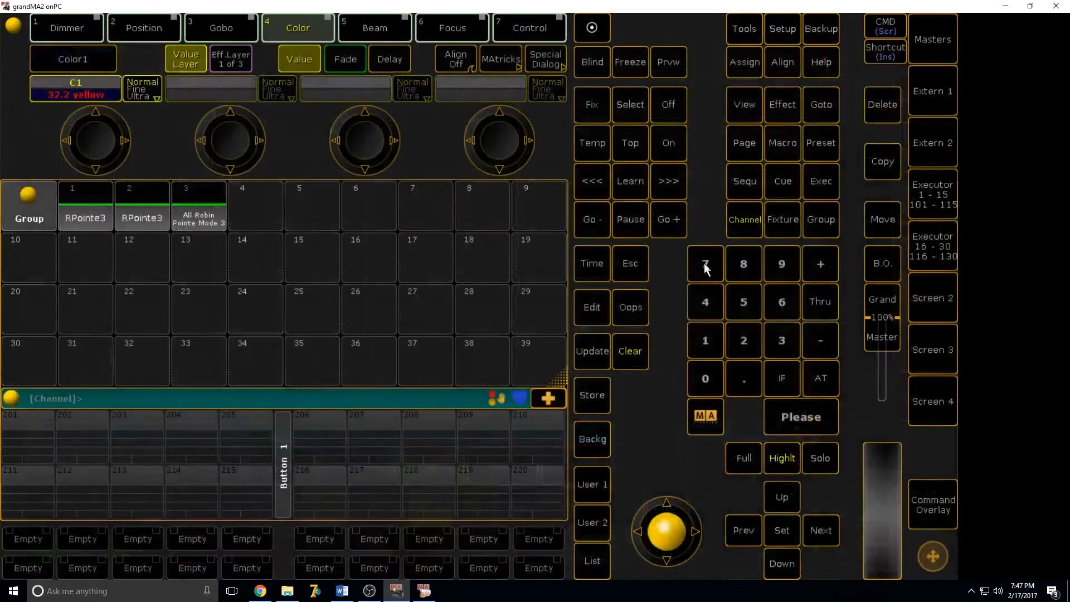
pyautogui.click(110, 83)
pyautogui.scroll(-2, 385, 430)
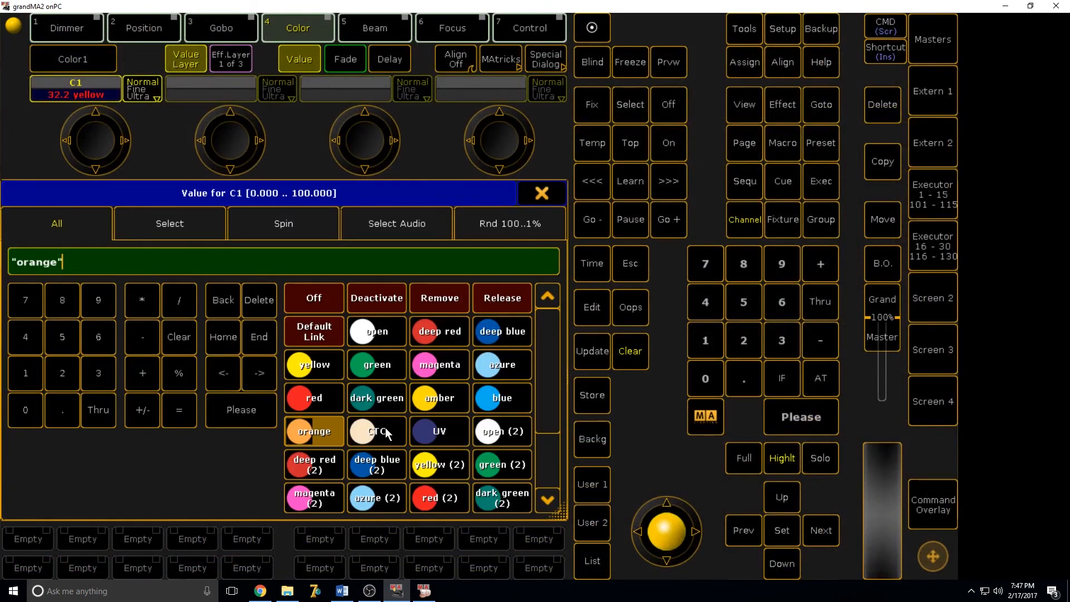
pyautogui.click(392, 465)
pyautogui.click(592, 409)
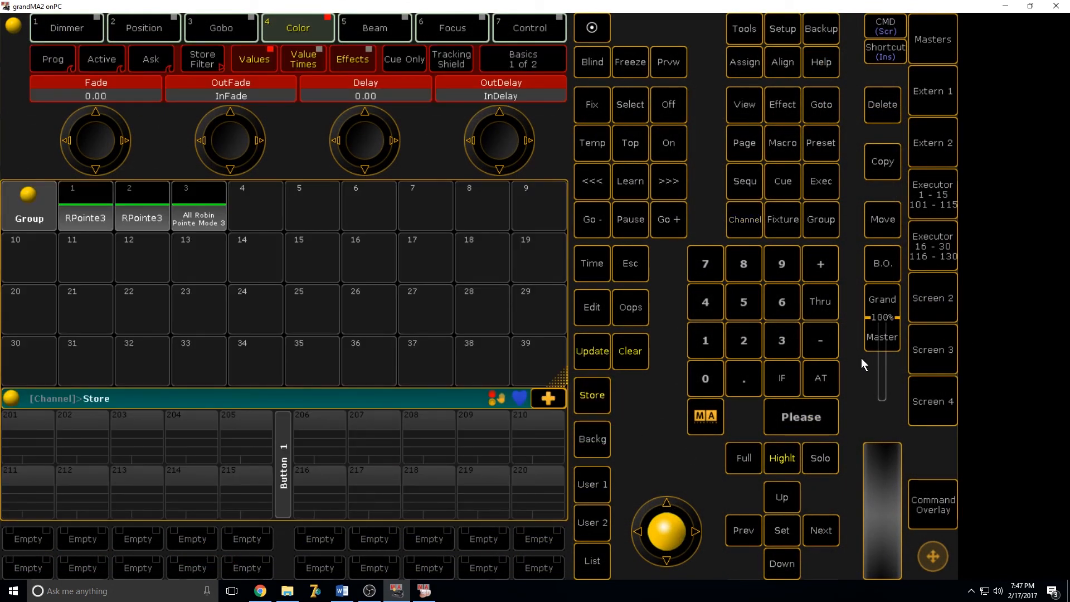
pyautogui.click(933, 298)
pyautogui.click(233, 46)
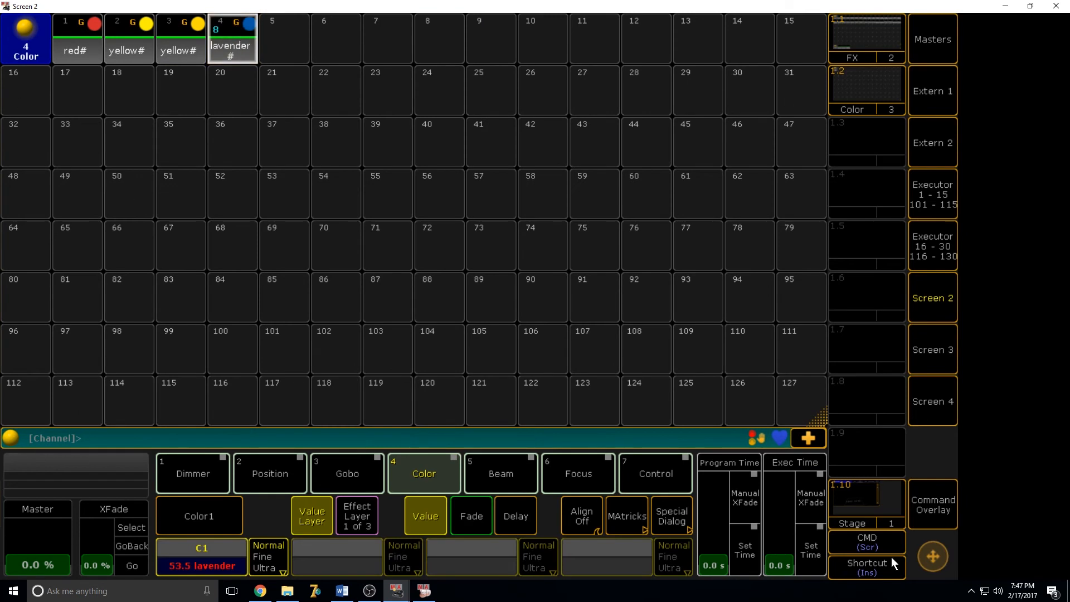
# Clear the programmer through the command overlay on Screen 2 and close the overlay.
pyautogui.click(933, 505)
pyautogui.click(586, 494)
pyautogui.click(586, 494)
pyautogui.click(880, 125)
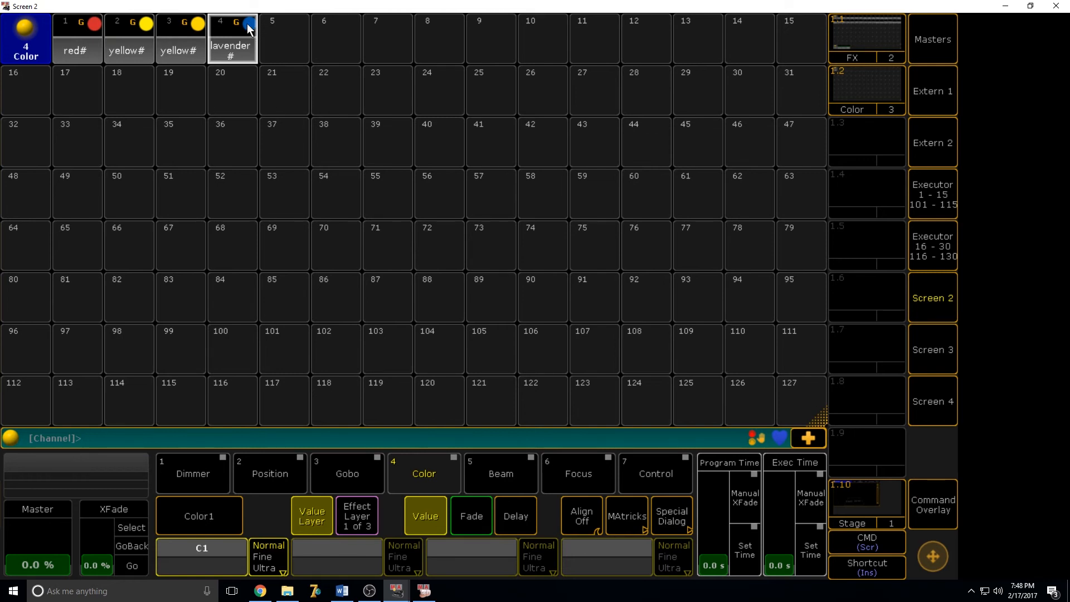
pyautogui.click(939, 503)
pyautogui.click(690, 185)
pyautogui.click(225, 41)
pyautogui.click(737, 551)
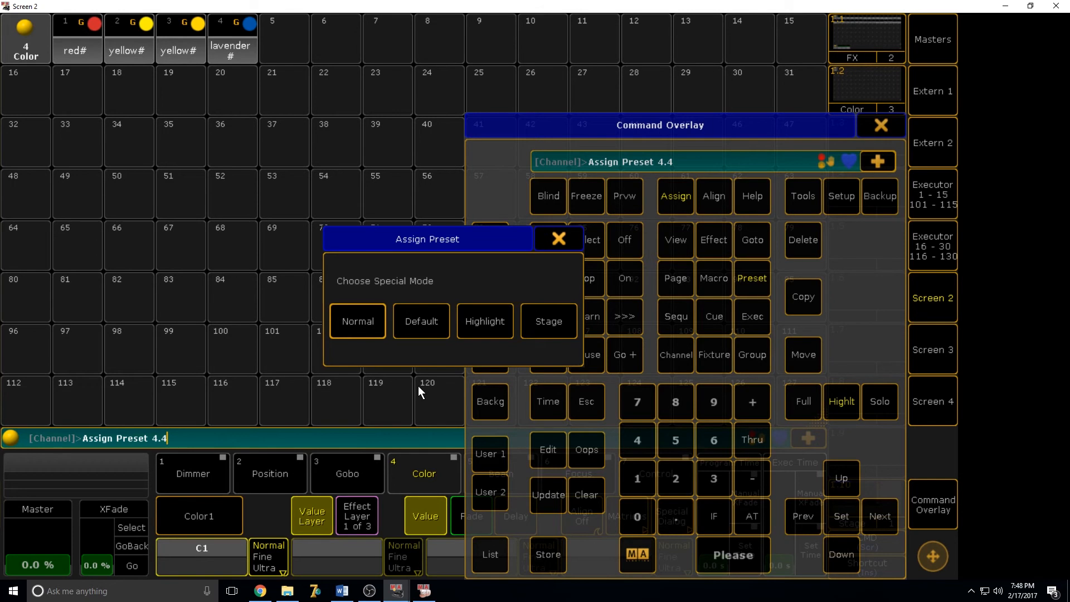
pyautogui.click(549, 236)
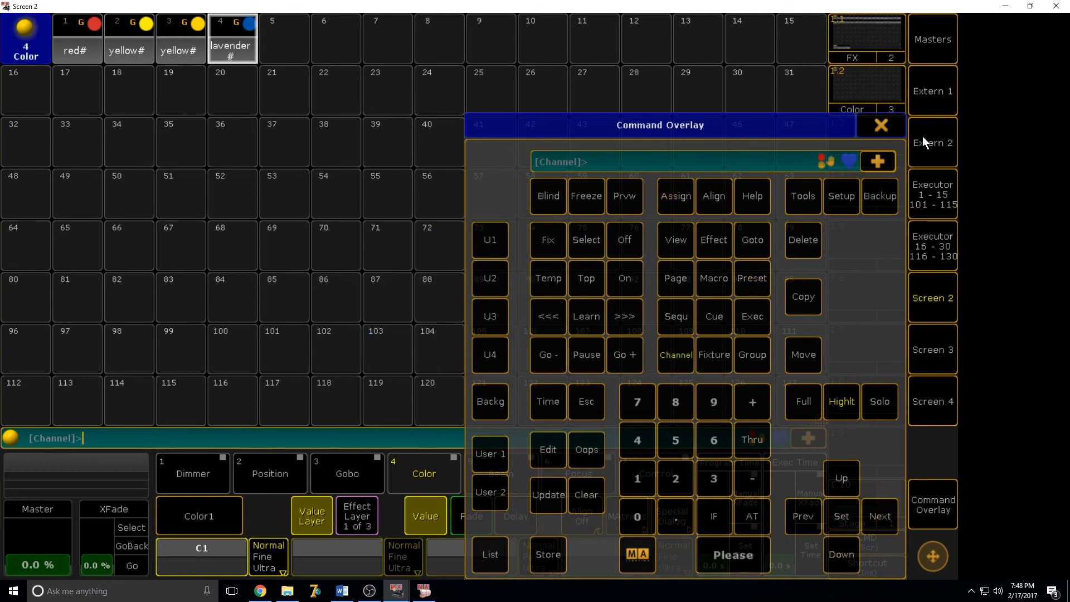
# Close the command overlay and apply the color preset in slot 4 to the fixtures.
pyautogui.click(880, 125)
pyautogui.click(237, 36)
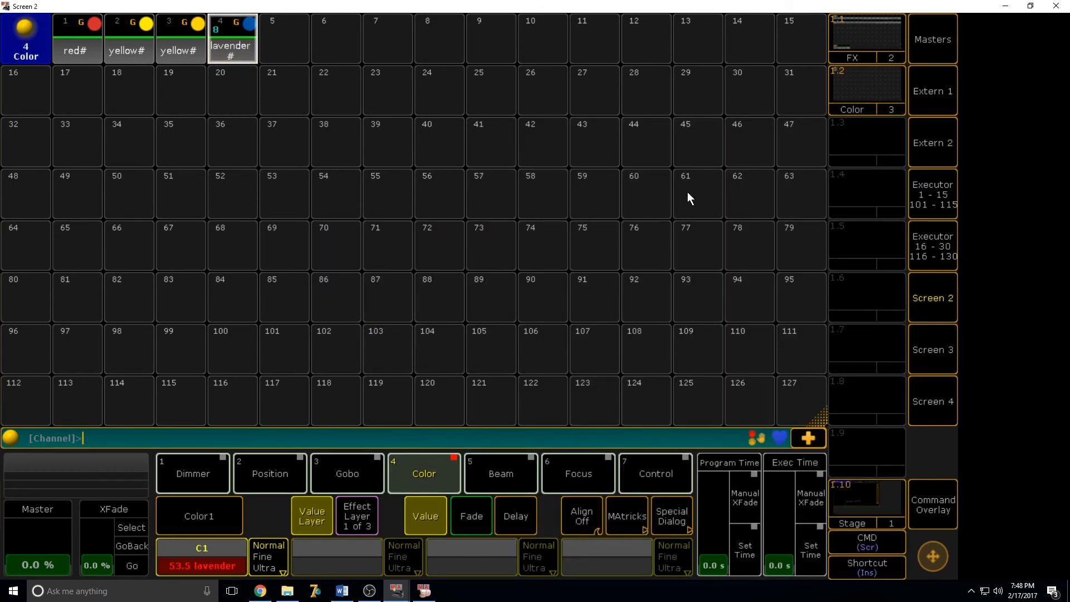
# Clear the programmer and re-apply the color preset in slot 4 from Screen 2.
pyautogui.click(938, 310)
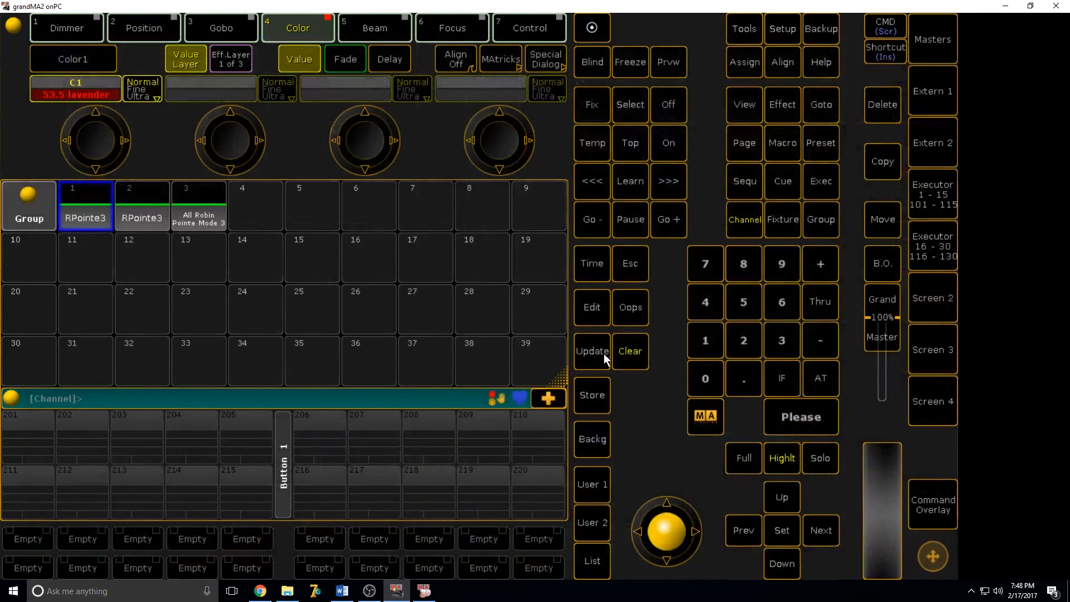
pyautogui.click(637, 359)
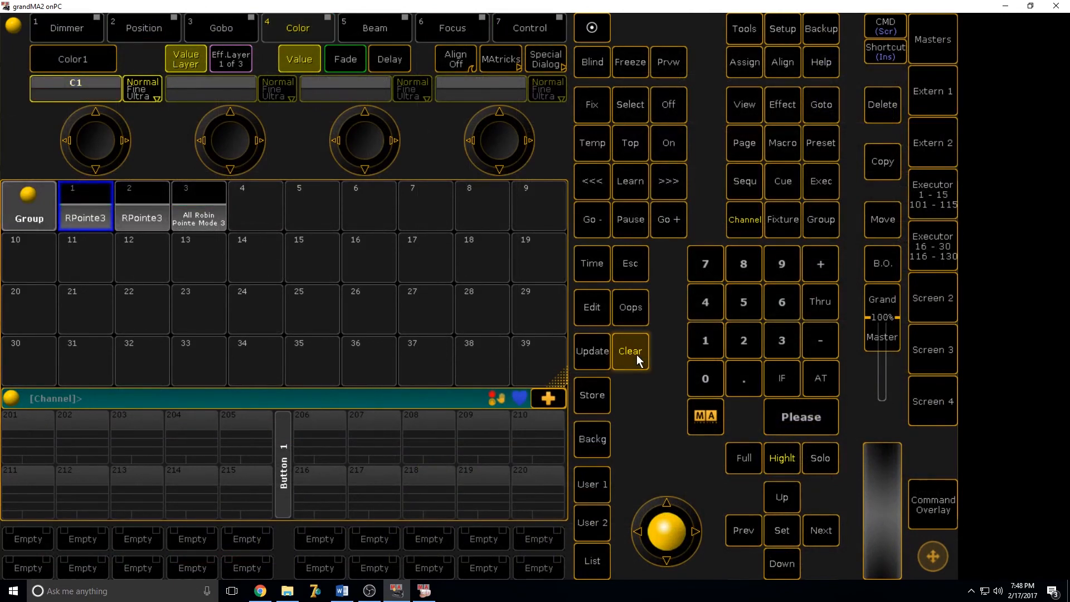
pyautogui.click(947, 295)
pyautogui.click(221, 33)
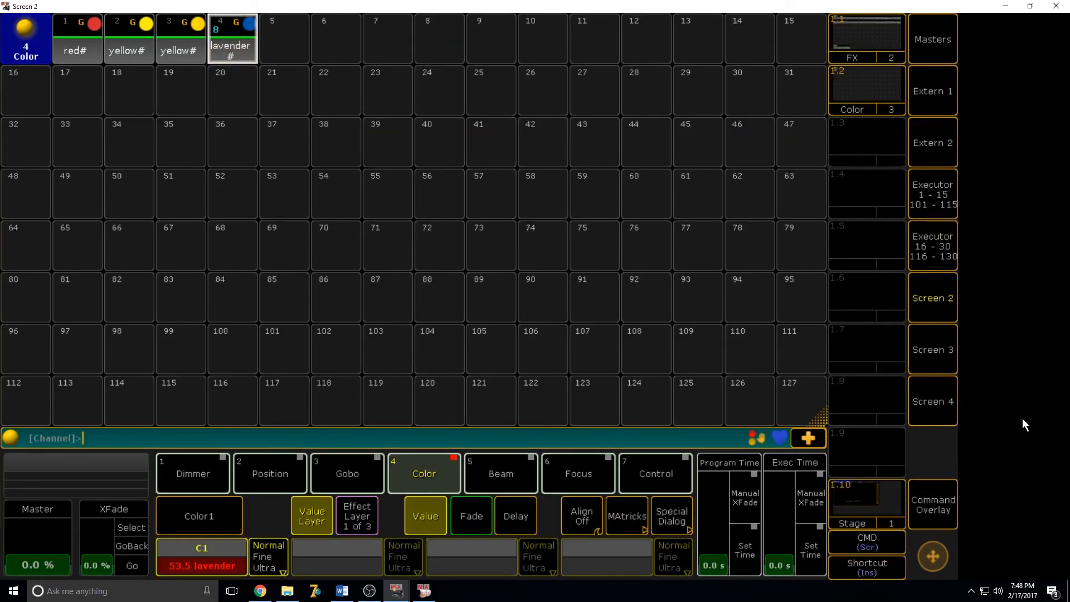
# Clear the programmer, quick-save a backup of the show, and return to Screen 2.
pyautogui.click(928, 295)
pyautogui.click(630, 355)
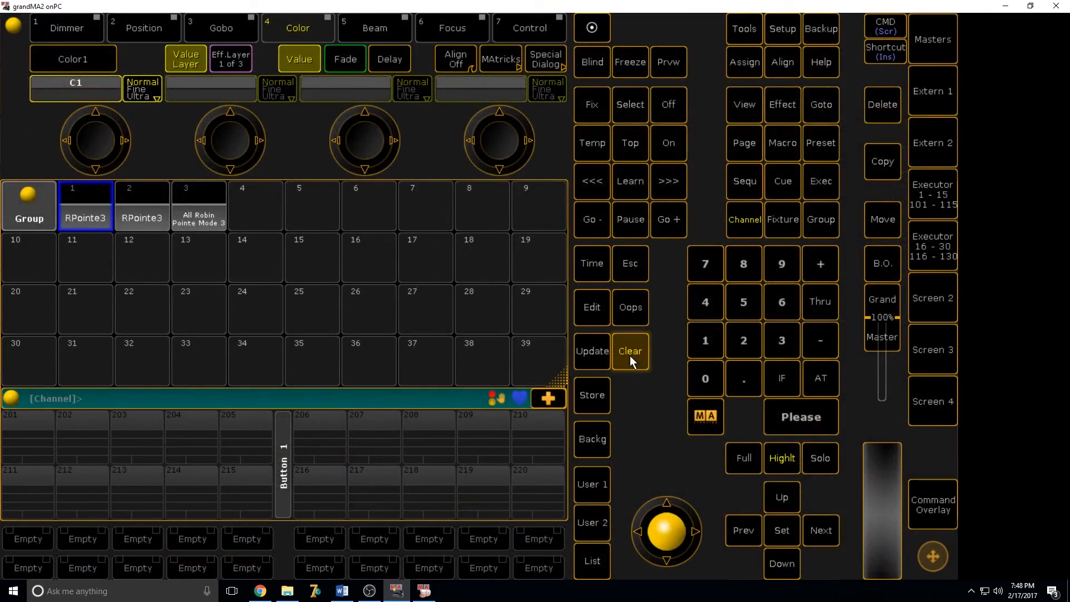
pyautogui.doubleClick(813, 36)
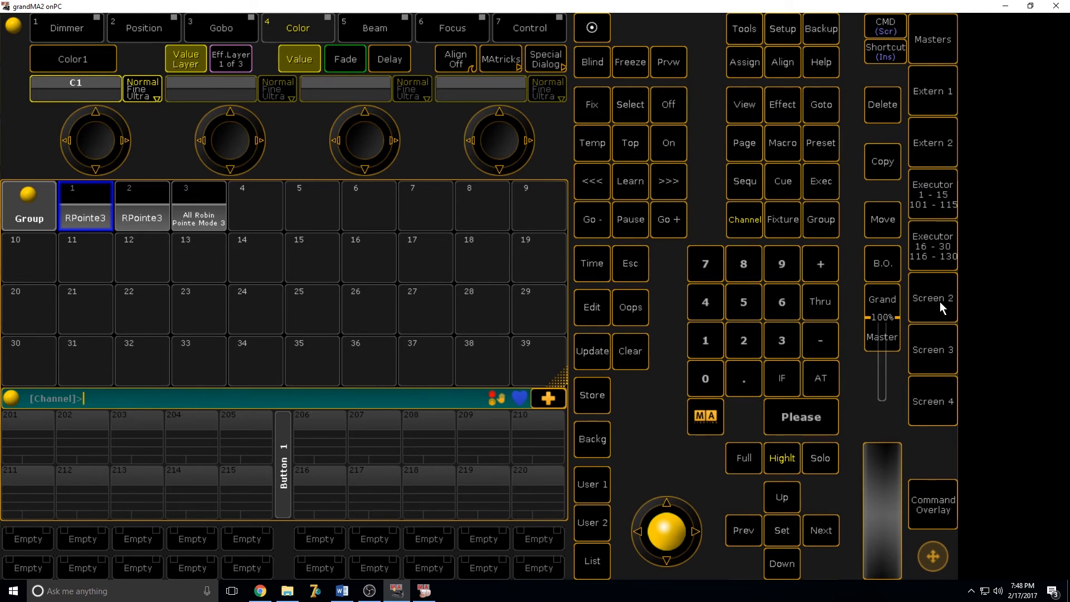
pyautogui.click(939, 301)
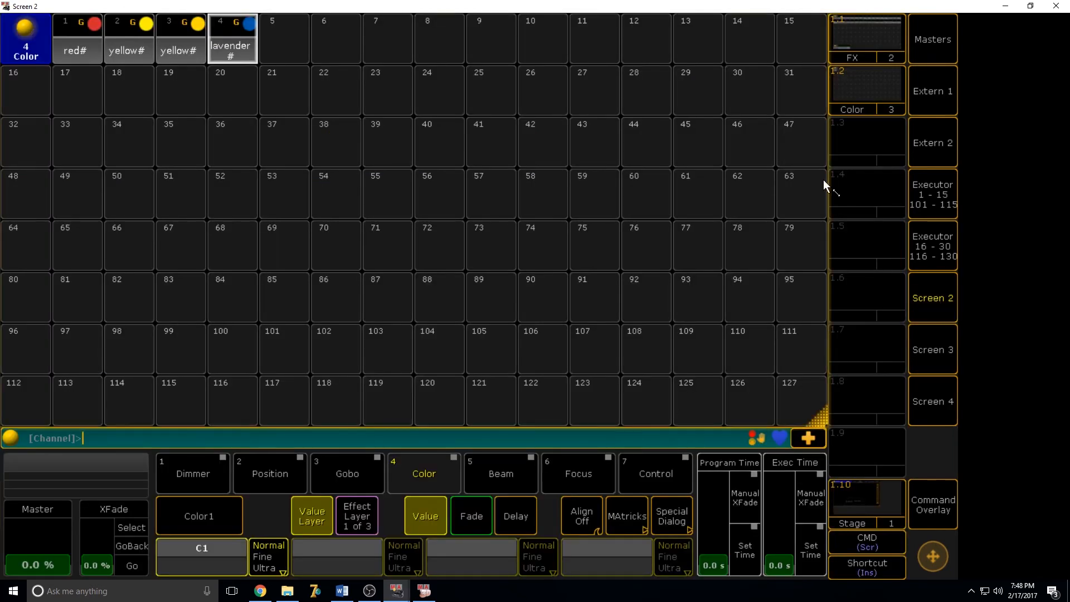
pyautogui.moveTo(806, 86); pyautogui.dragTo(804, 77)
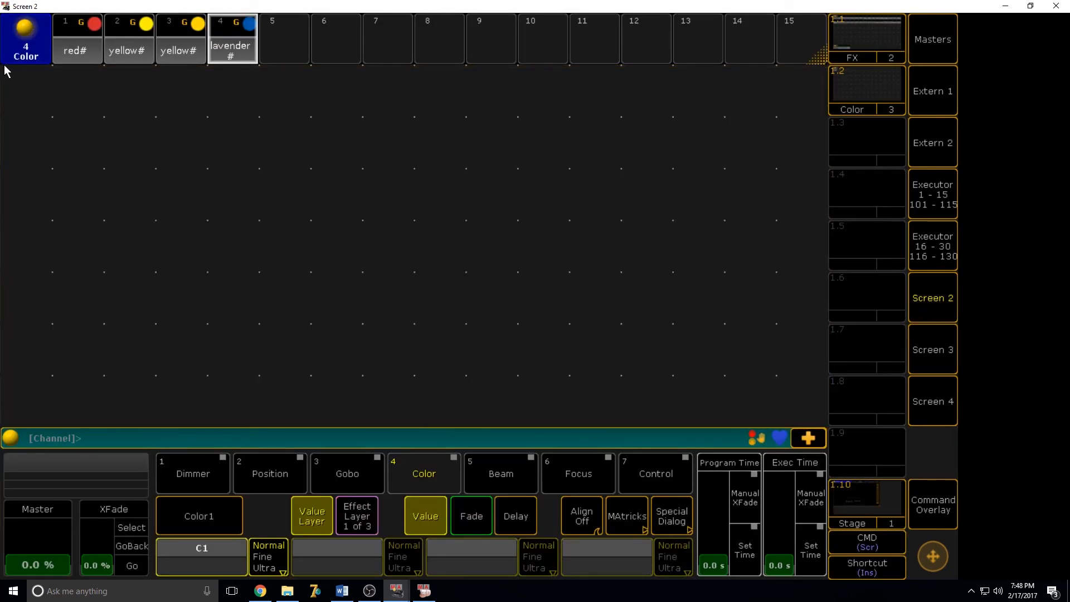
pyautogui.moveTo(11, 60); pyautogui.dragTo(10, 215)
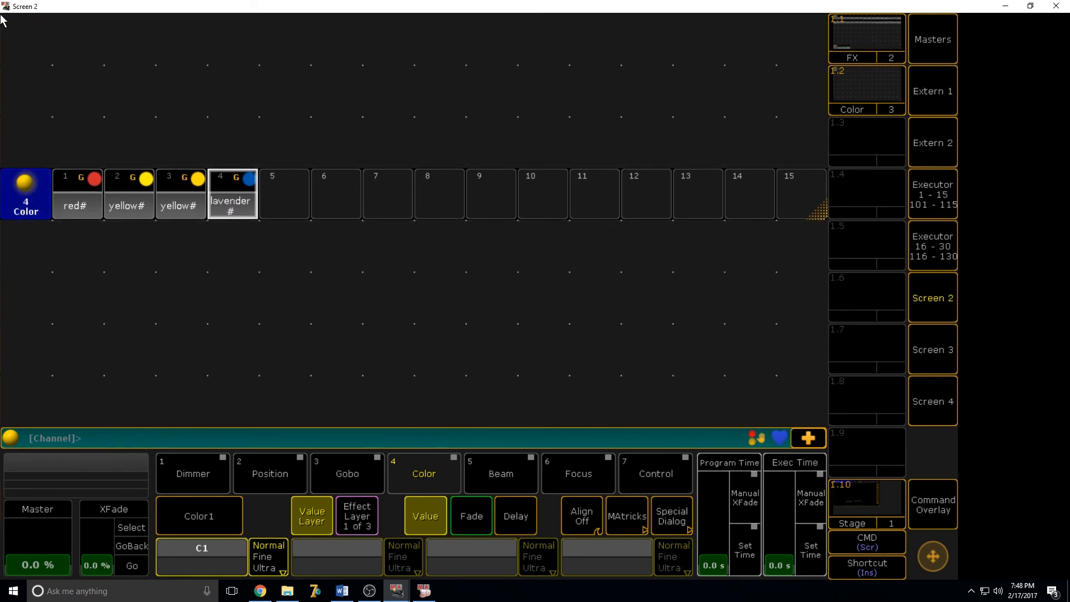
pyautogui.click(140, 111)
pyautogui.click(346, 251)
pyautogui.moveTo(816, 162); pyautogui.dragTo(814, 61)
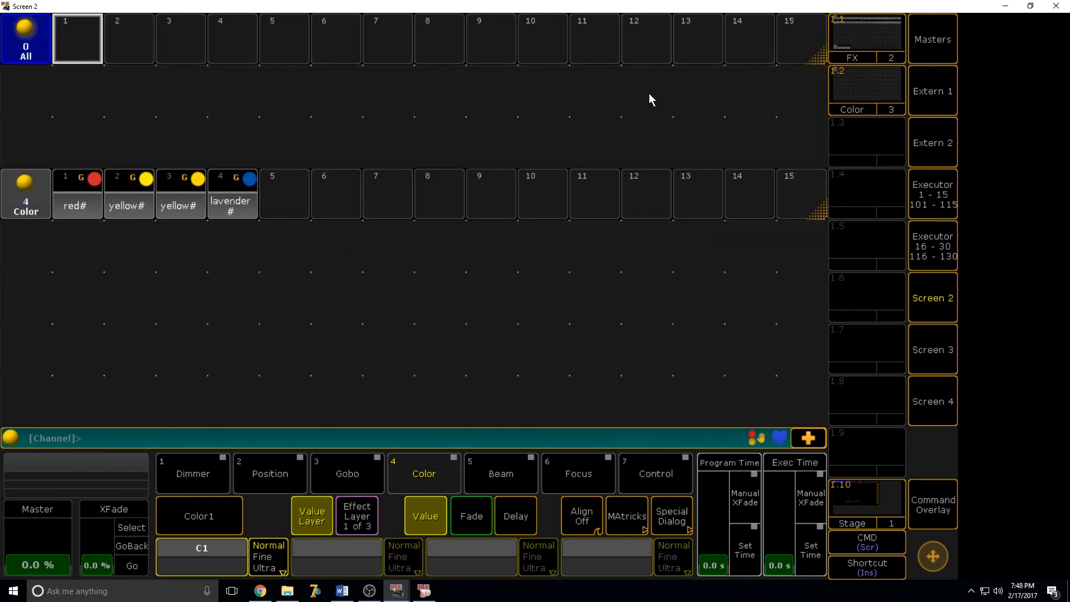
pyautogui.click(6, 74)
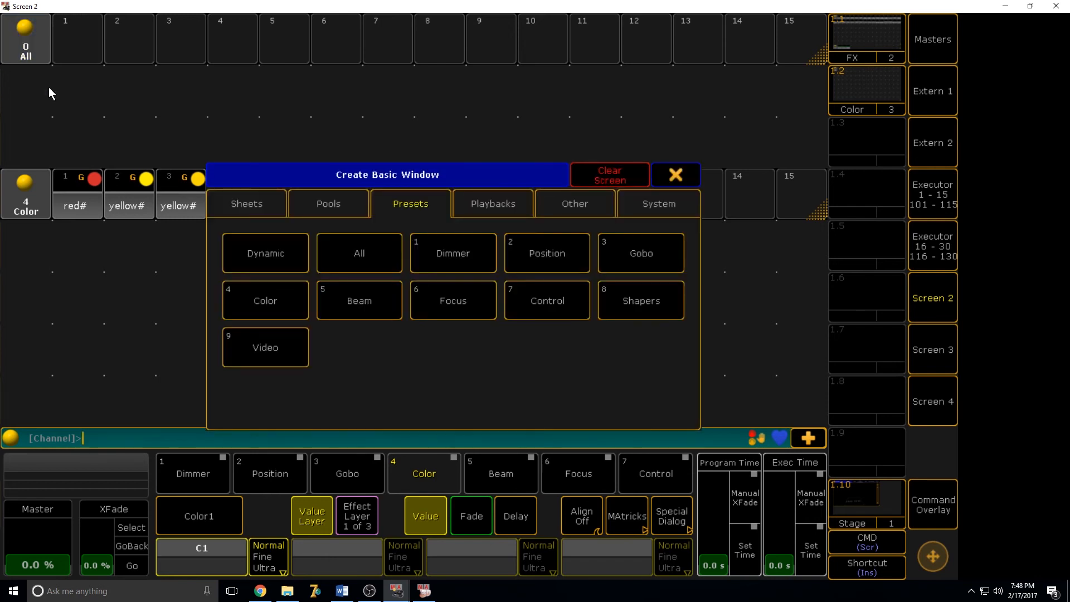
pyautogui.click(460, 262)
pyautogui.moveTo(815, 163); pyautogui.dragTo(829, 114)
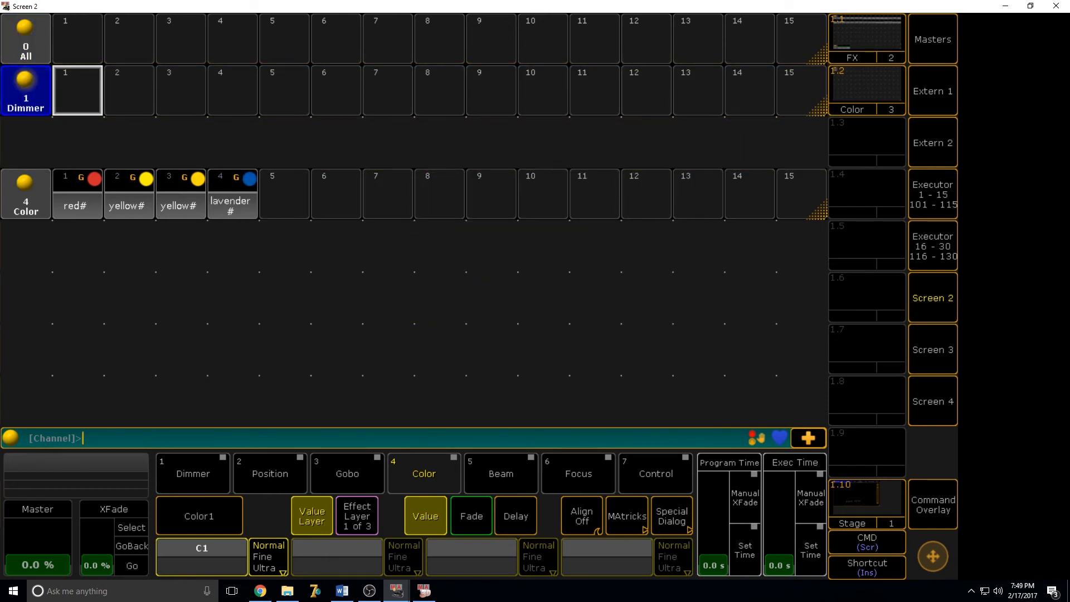
pyautogui.click(7, 121)
pyautogui.click(538, 262)
pyautogui.moveTo(46, 220); pyautogui.dragTo(24, 234)
pyautogui.click(7, 178)
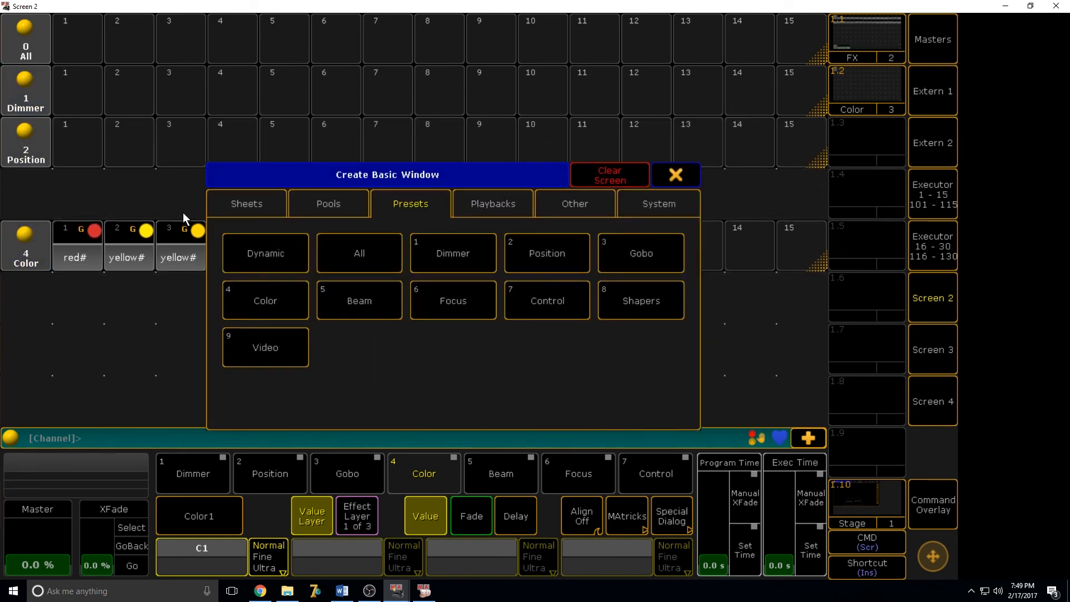
pyautogui.click(650, 260)
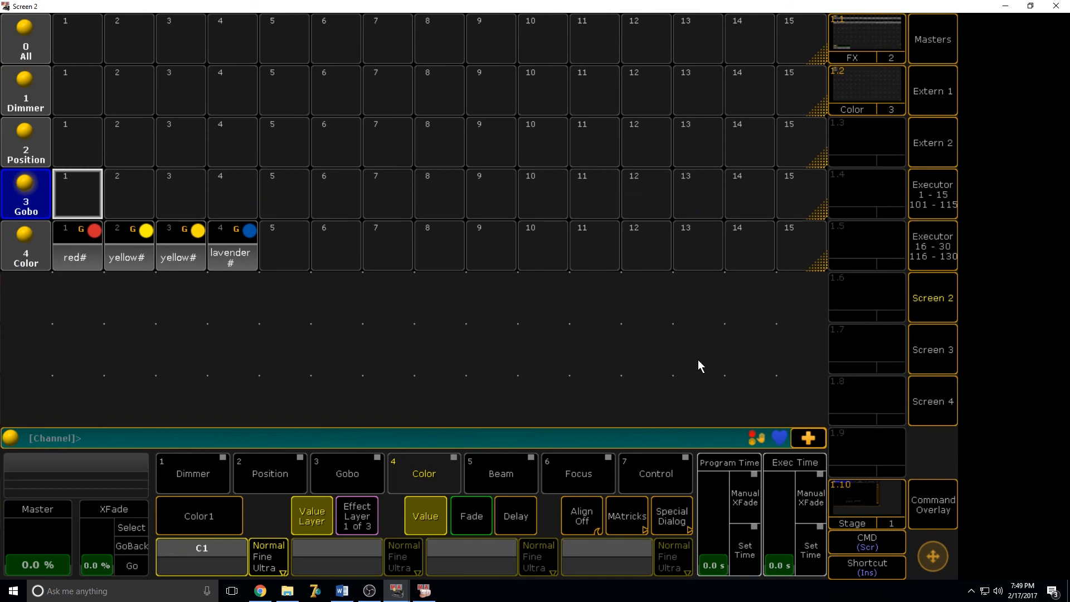
pyautogui.click(853, 108)
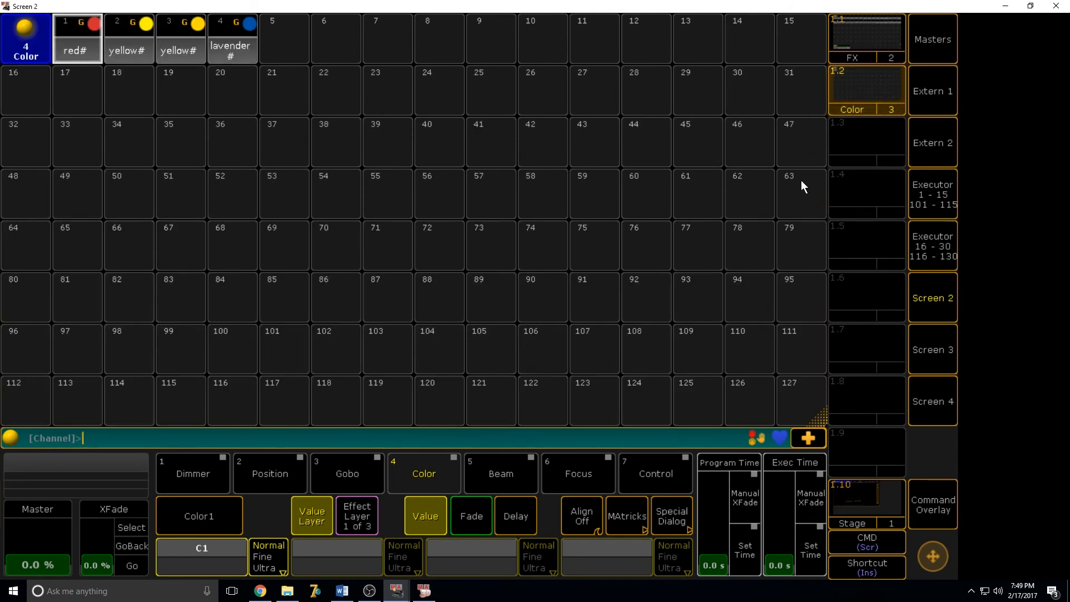
# Shrink the Color preset pool to one row, move it to the fifth row, and add a one-row All preset pool in the first row.
pyautogui.moveTo(812, 53); pyautogui.dragTo(780, 71)
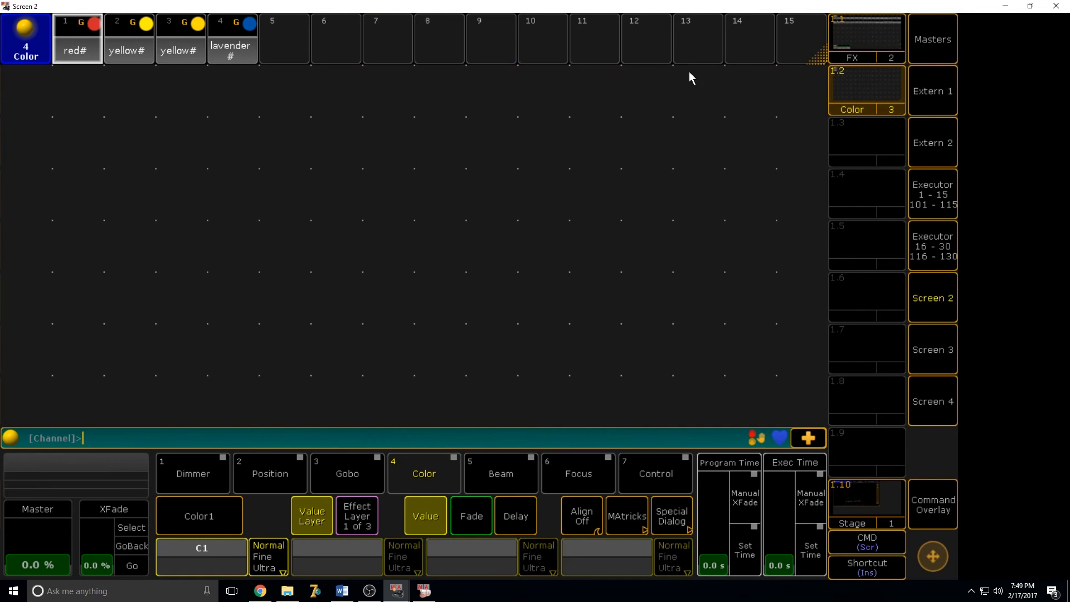
pyautogui.moveTo(34, 57); pyautogui.dragTo(33, 266)
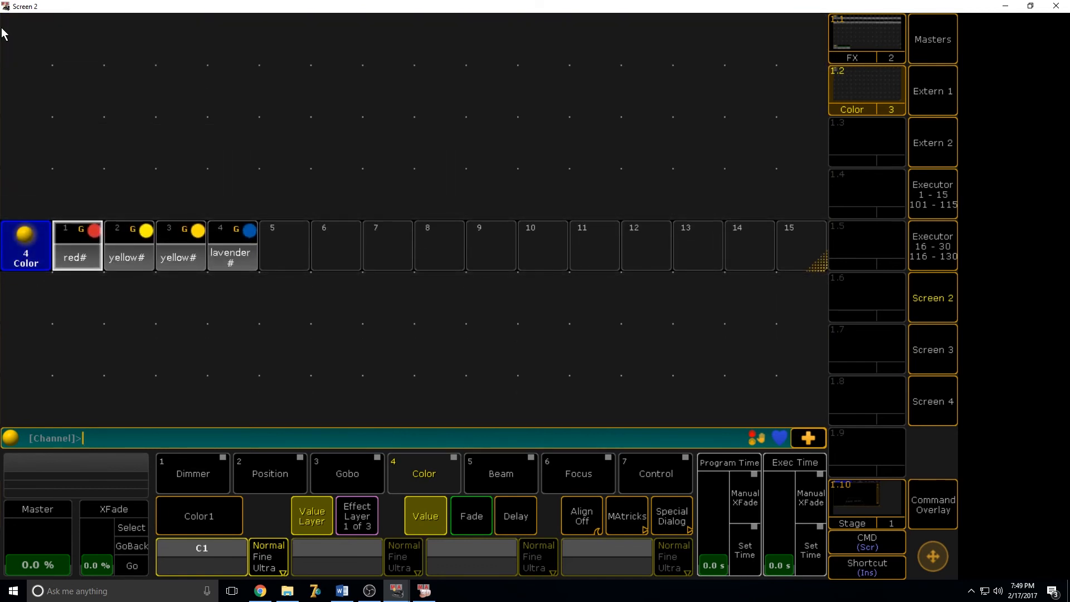
pyautogui.click(111, 78)
pyautogui.click(323, 258)
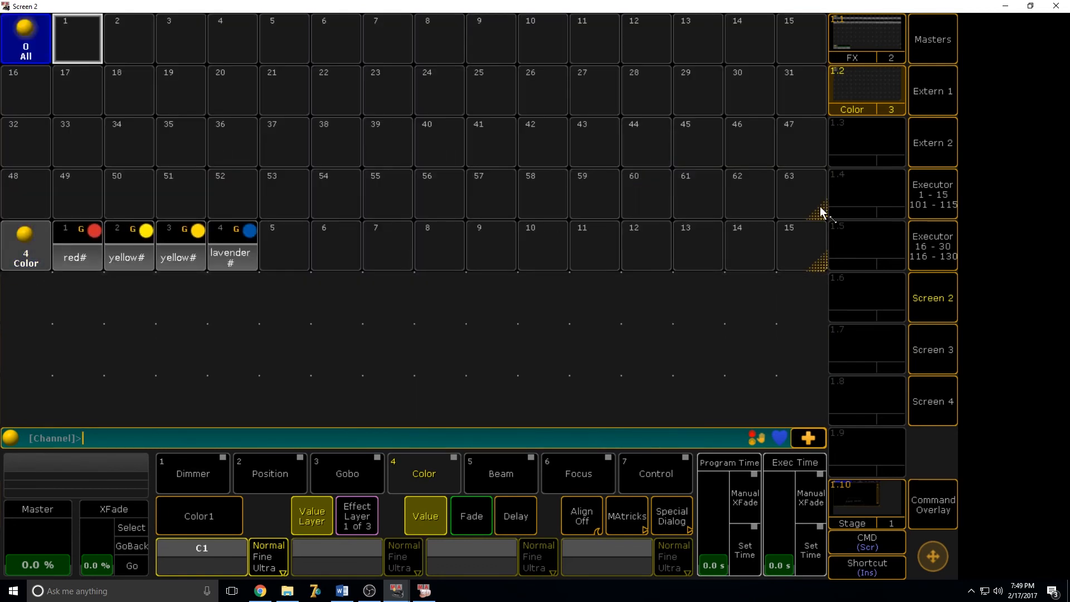
pyautogui.moveTo(822, 85); pyautogui.dragTo(819, 58)
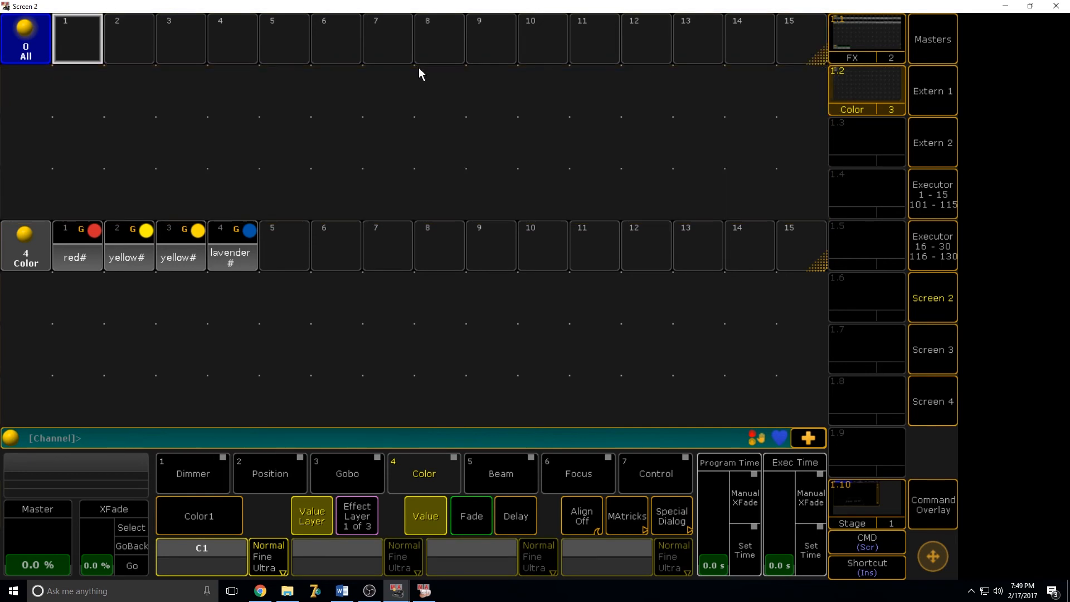
# Add one-row Dimmer, Position and Gobo preset pools between the All and Color pools.
pyautogui.click(7, 74)
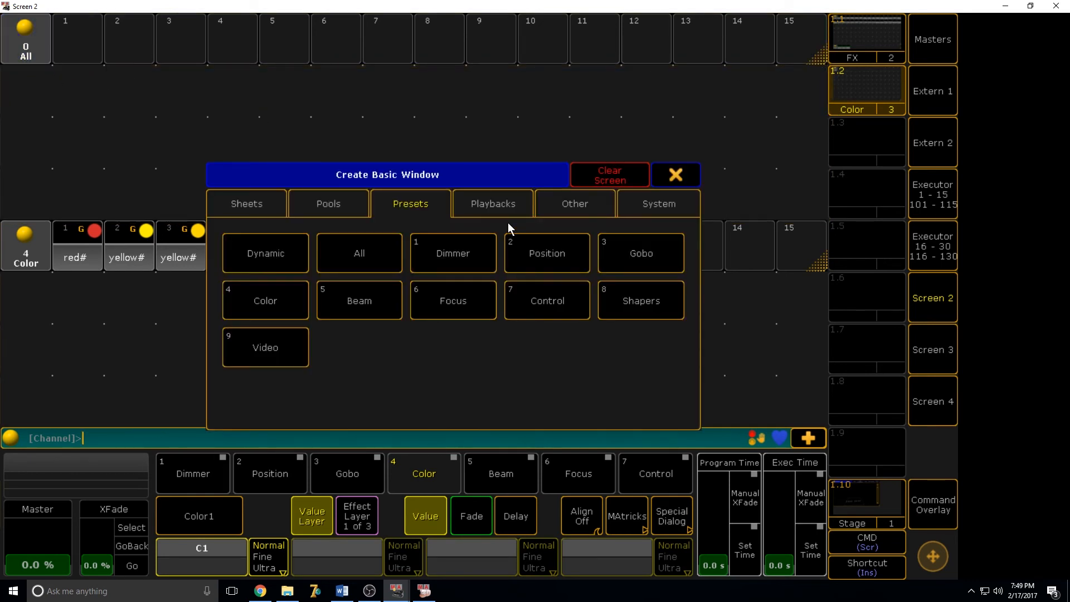
pyautogui.click(464, 254)
pyautogui.moveTo(817, 215); pyautogui.dragTo(819, 115)
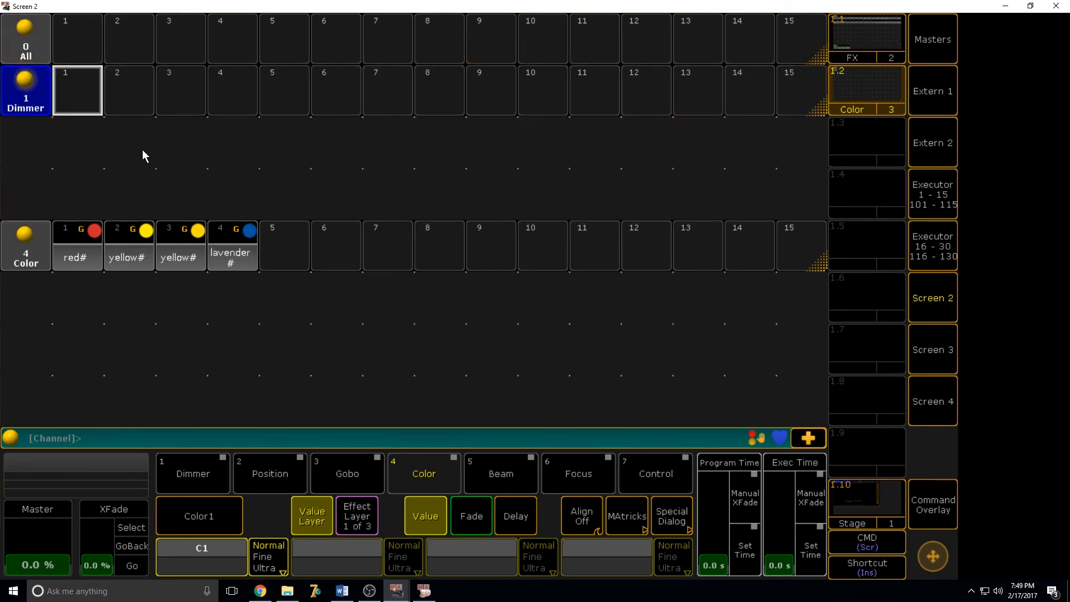
pyautogui.click(3, 119)
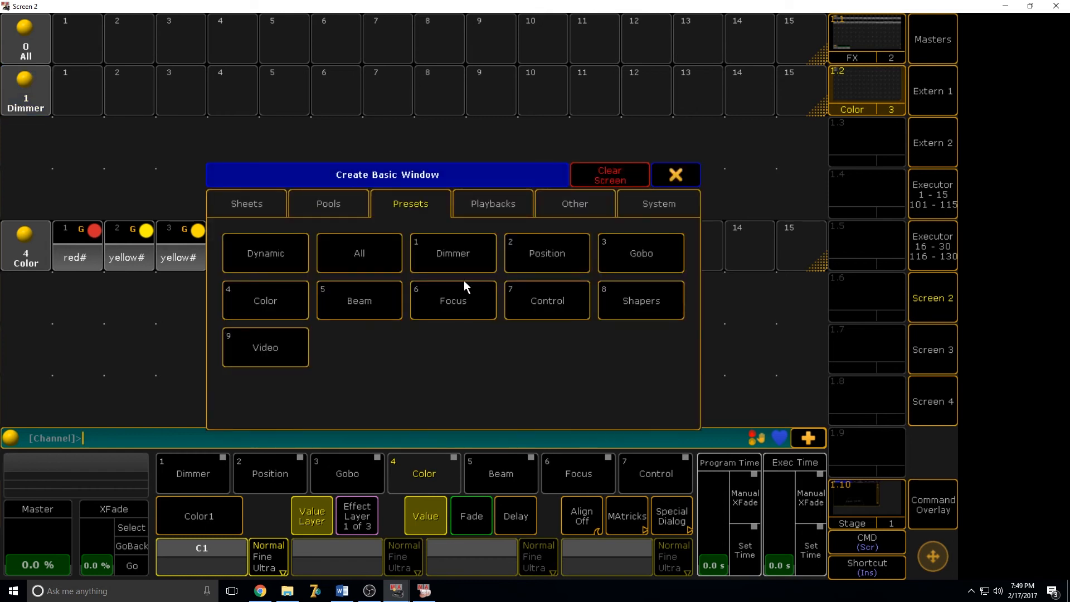
pyautogui.click(571, 272)
pyautogui.moveTo(823, 216); pyautogui.dragTo(821, 163)
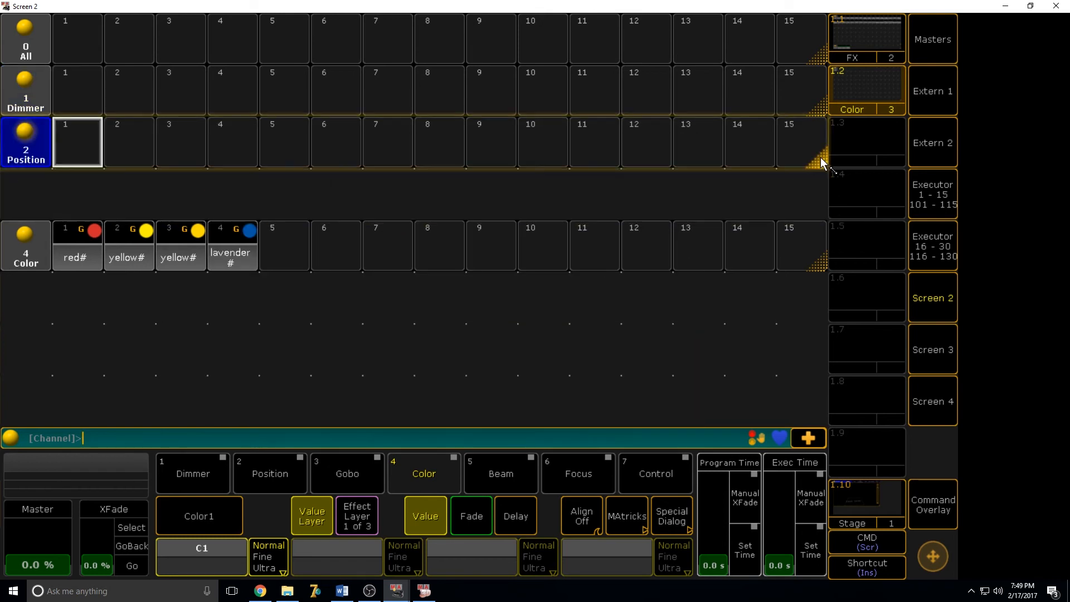
pyautogui.click(3, 184)
pyautogui.click(641, 251)
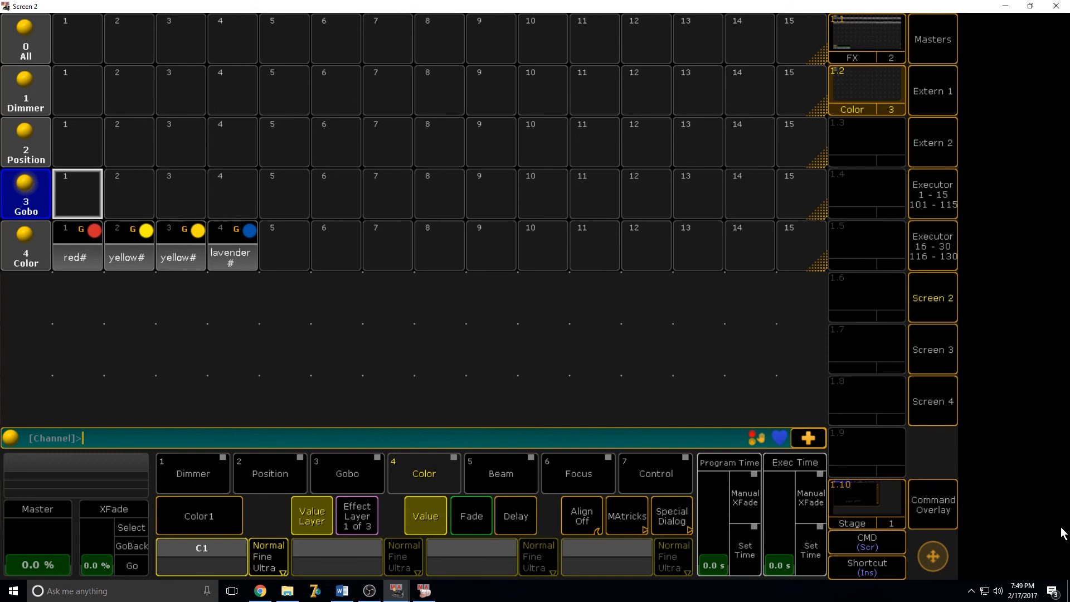
# Store the Screen 2 layout over view button 1.2 with the name Presets and close the command overlay.
pyautogui.click(937, 519)
pyautogui.click(541, 545)
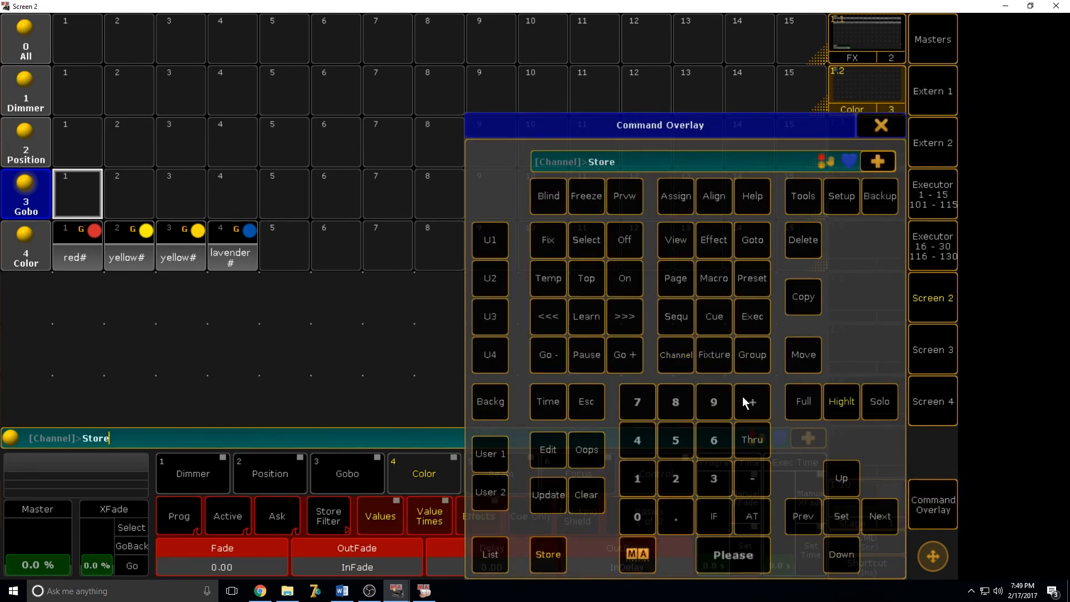
pyautogui.click(858, 77)
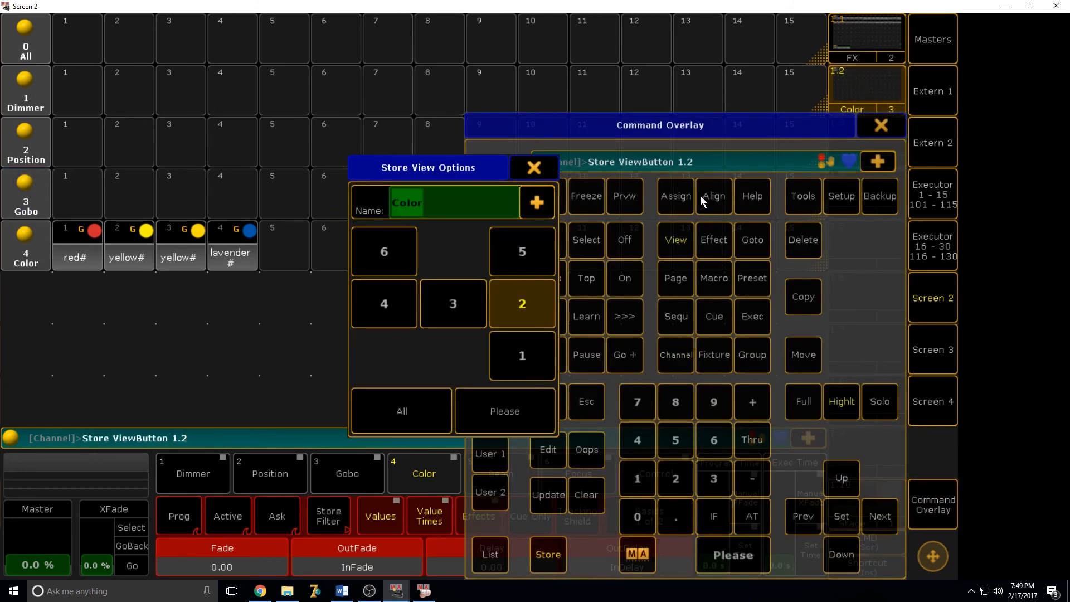
pyautogui.write('Presets')
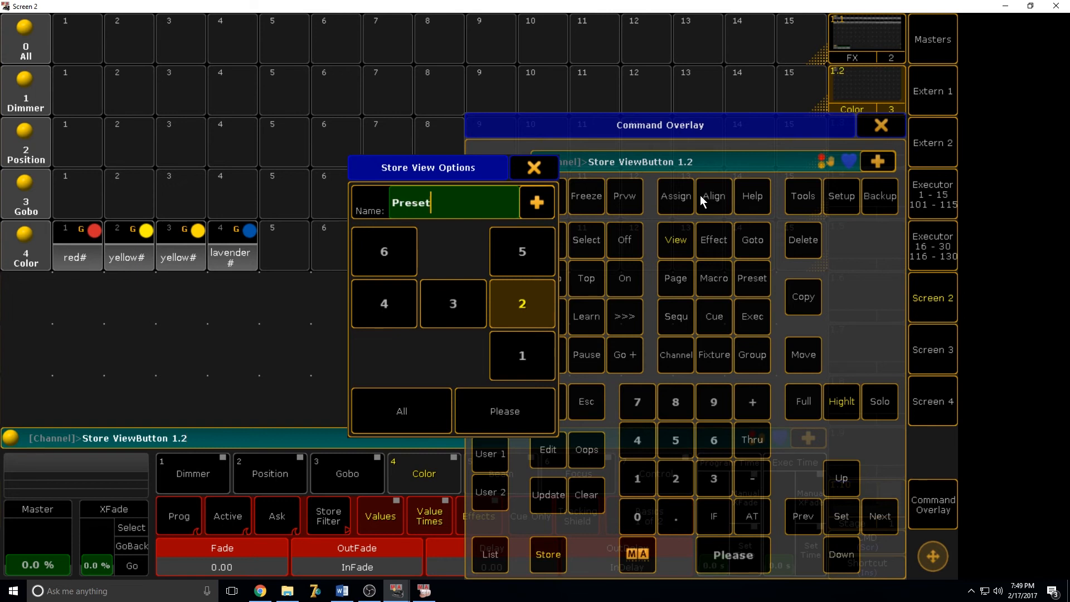
pyautogui.press('Return')
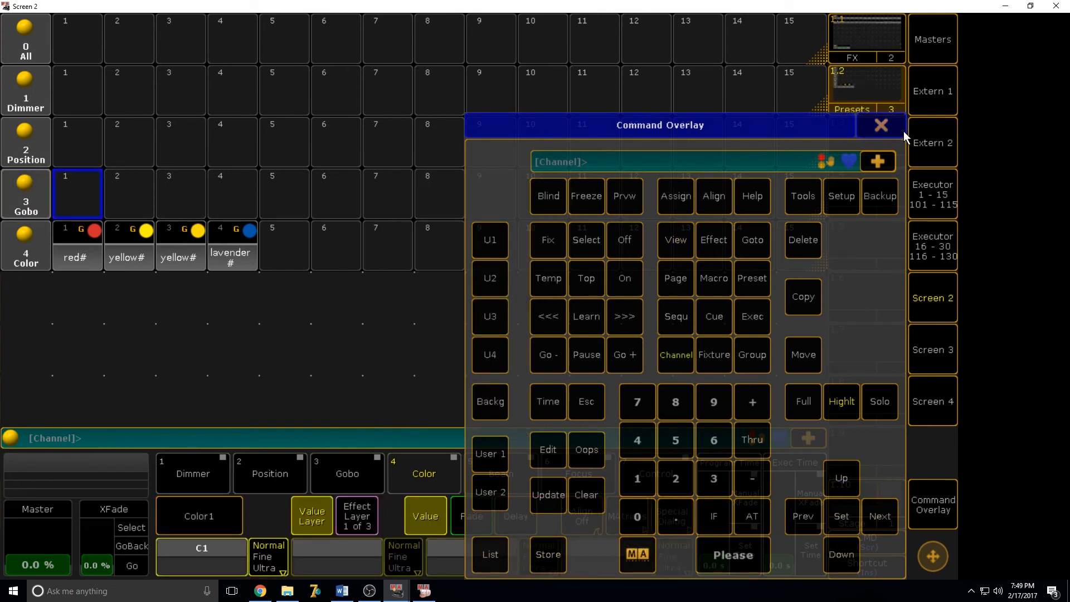
pyautogui.click(902, 132)
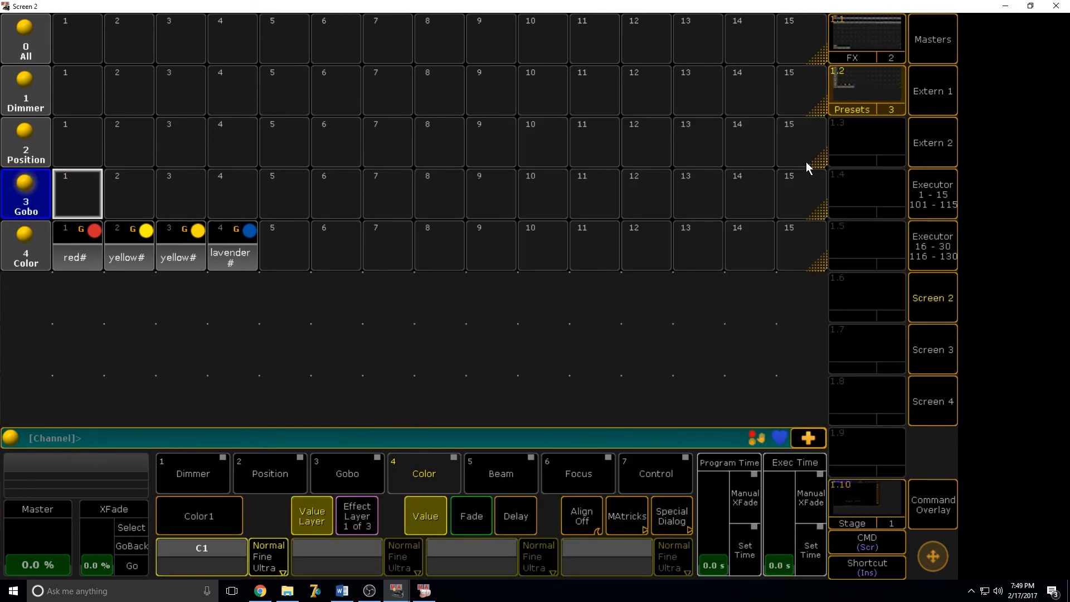
# Return to the main screen, select fixture group 1 and set its dimmer to full.
pyautogui.click(931, 303)
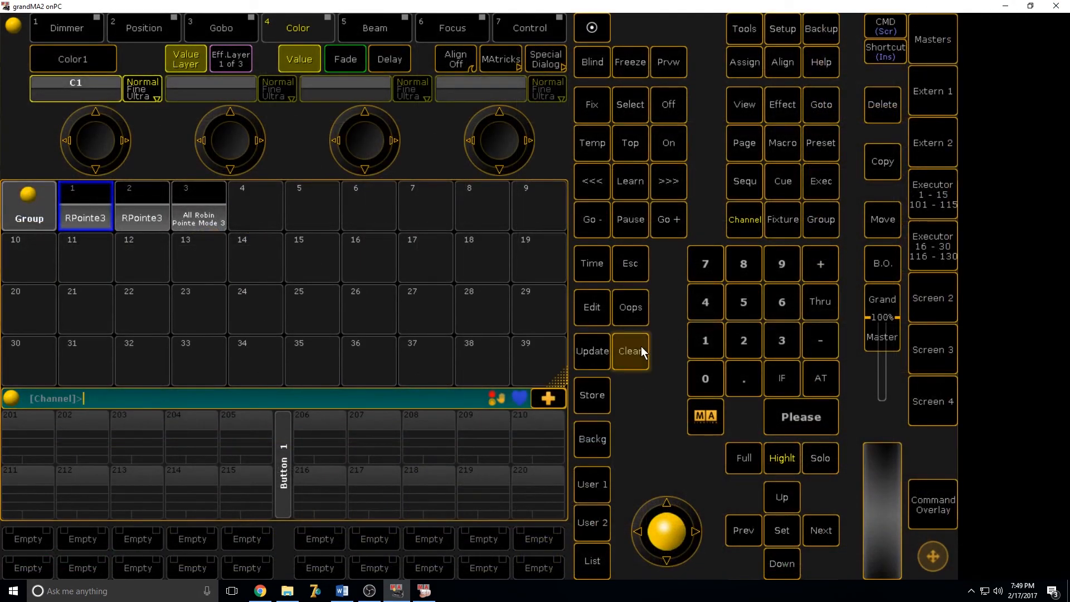
pyautogui.click(88, 204)
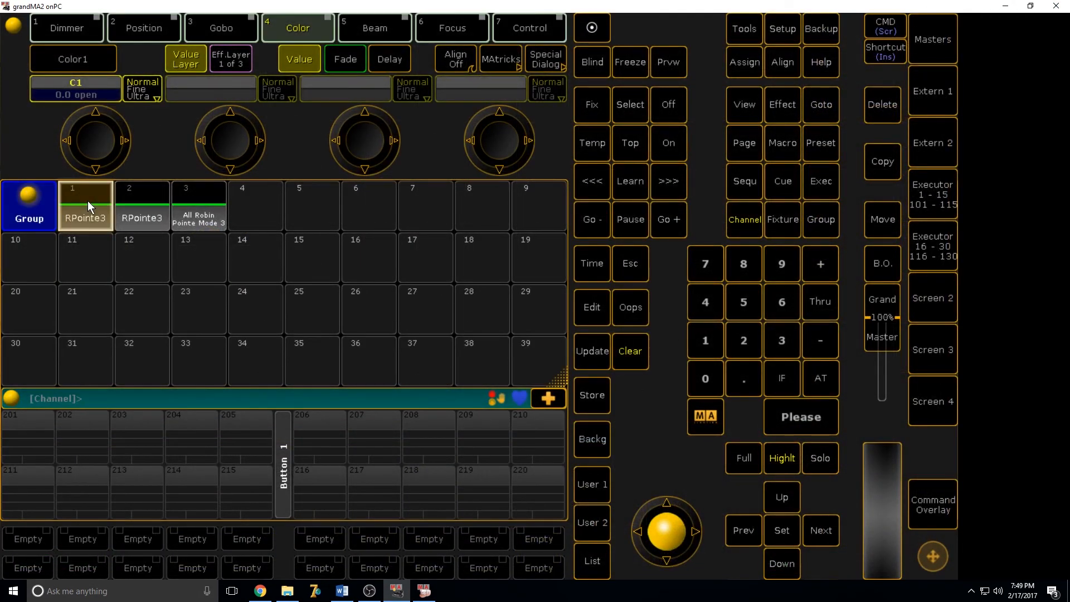
pyautogui.doubleClick(826, 373)
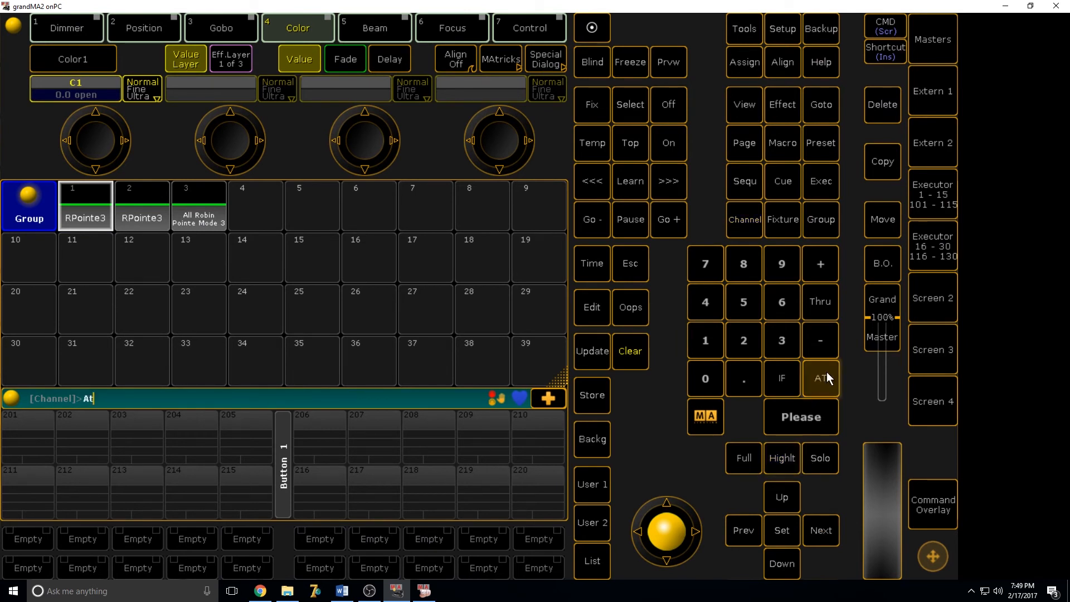
# Set the group's tilt to 90, check the beams in MA 3D, and return to grandMA2 onPC.
pyautogui.click(170, 25)
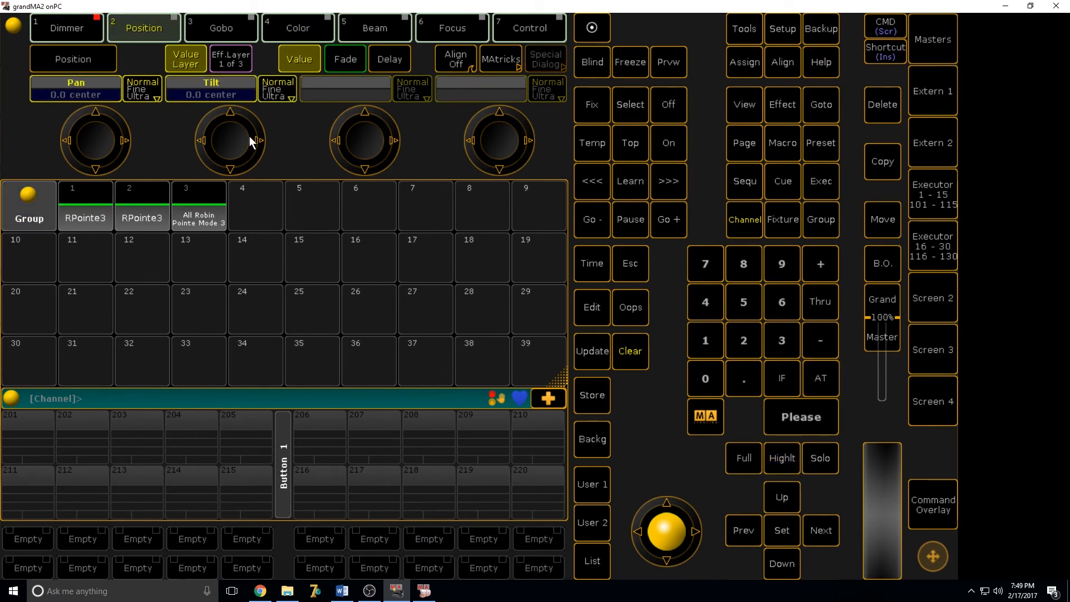
pyautogui.scroll(-5, 248, 140)
pyautogui.scroll(-10, 229, 130)
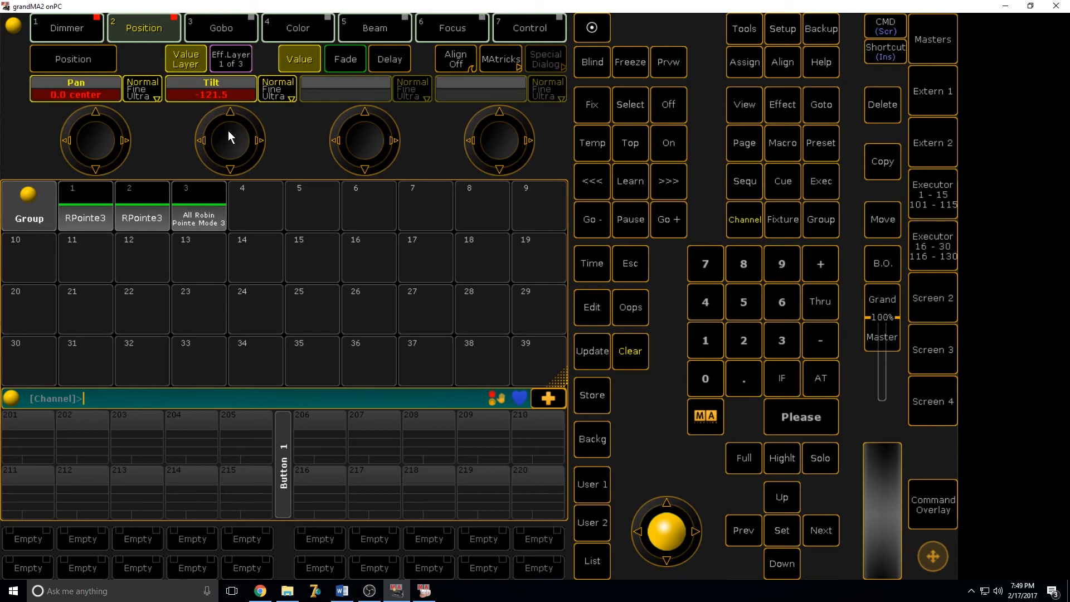
pyautogui.click(228, 93)
pyautogui.write('90')
pyautogui.press('Return')
pyautogui.click(424, 592)
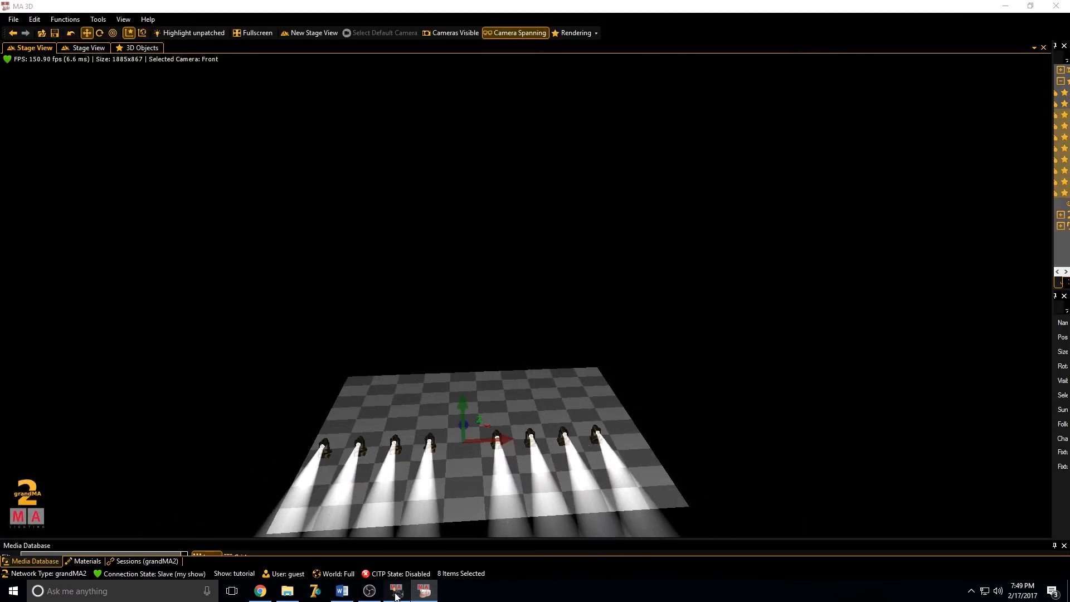
pyautogui.click(396, 591)
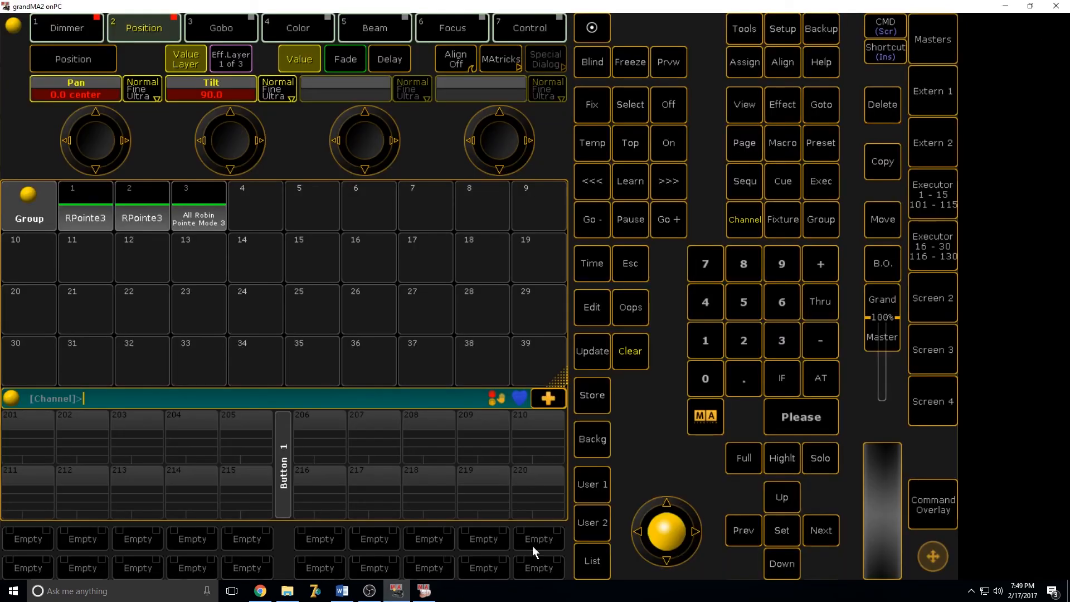
# Store the current look of fixture group 1 as a cue on fader executor 1.
pyautogui.click(598, 406)
pyautogui.click(926, 196)
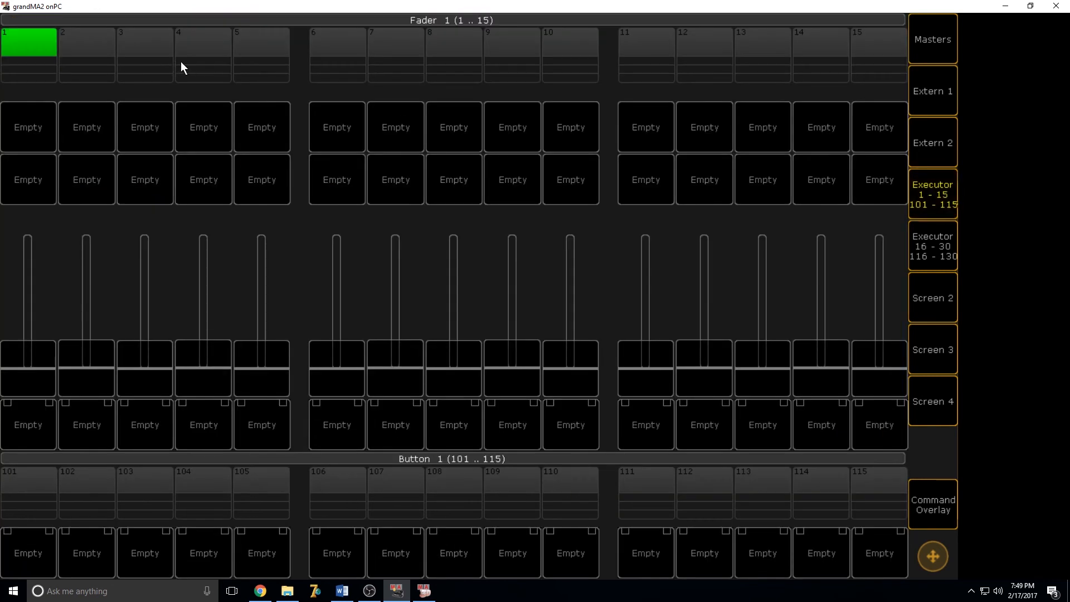
pyautogui.click(38, 63)
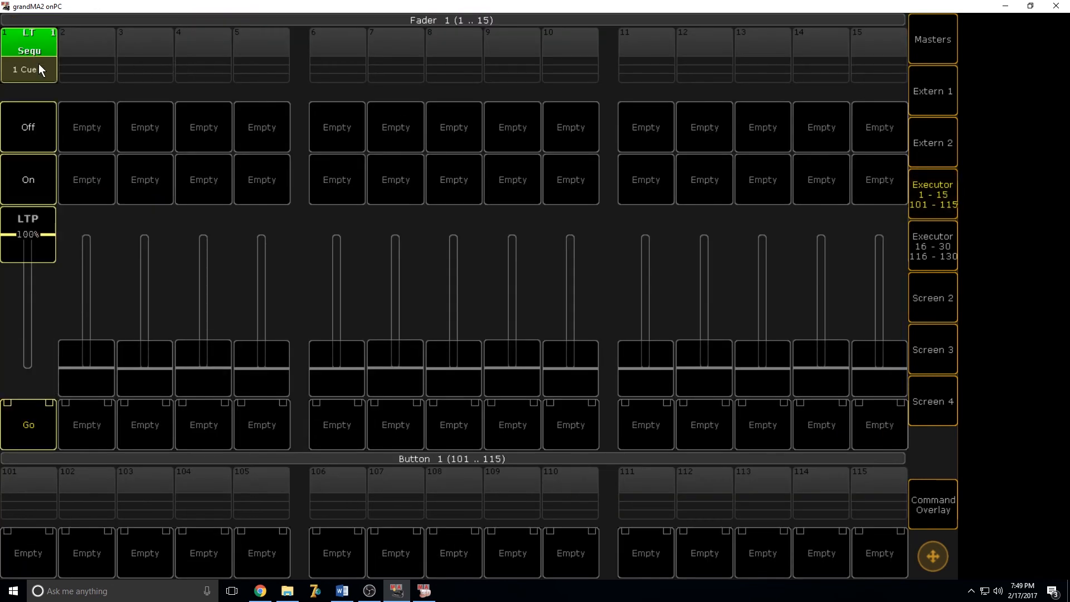
# Store the same look as a cue on fader executor 6 and clear the programmer on the main screen.
pyautogui.click(939, 204)
pyautogui.click(591, 394)
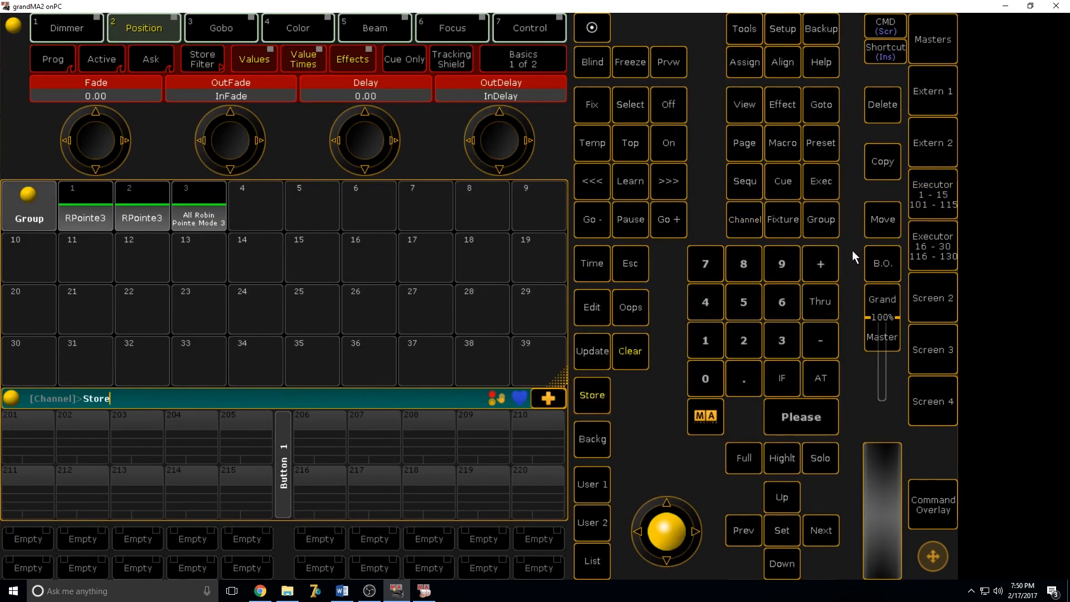
pyautogui.click(923, 191)
pyautogui.click(362, 56)
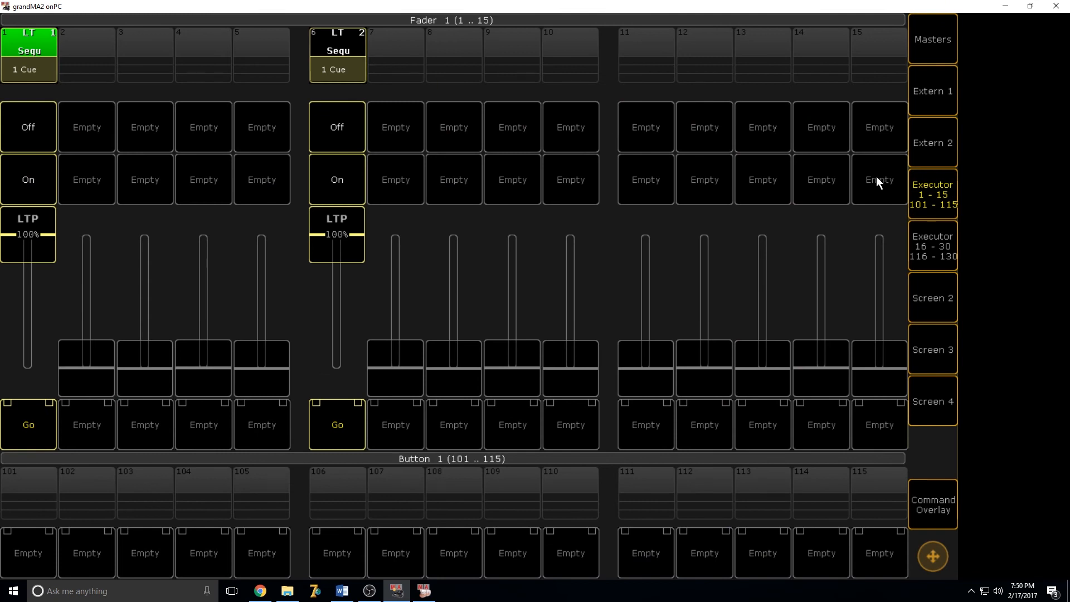
pyautogui.click(940, 193)
pyautogui.click(637, 352)
pyautogui.click(637, 351)
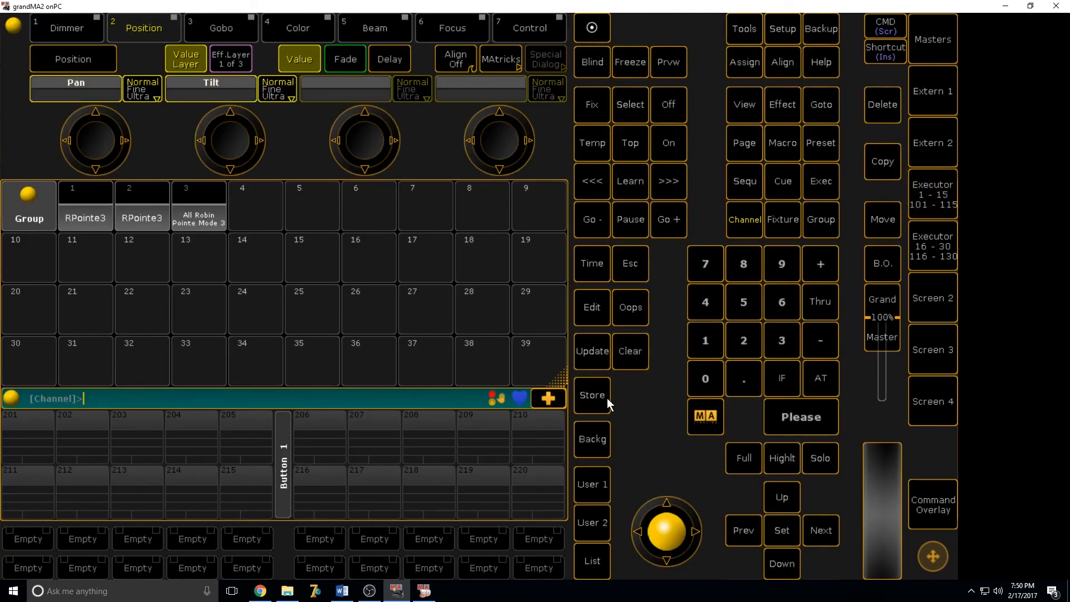
# Set fixture group 1's dimmer to full, store it as a second cue on executor 1, and view the executors.
pyautogui.click(84, 206)
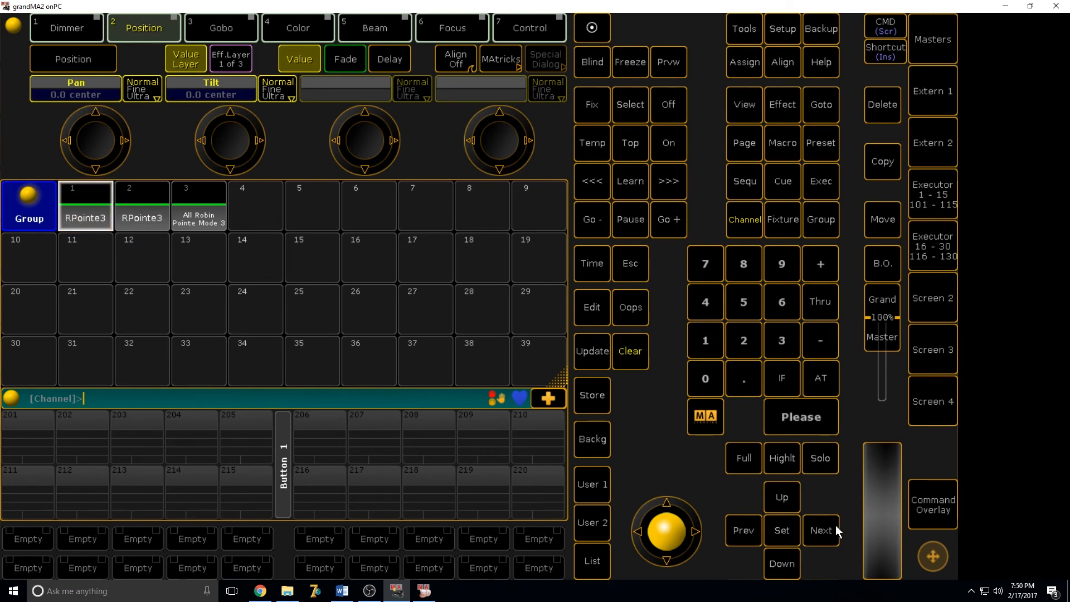
pyautogui.doubleClick(827, 386)
pyautogui.click(583, 399)
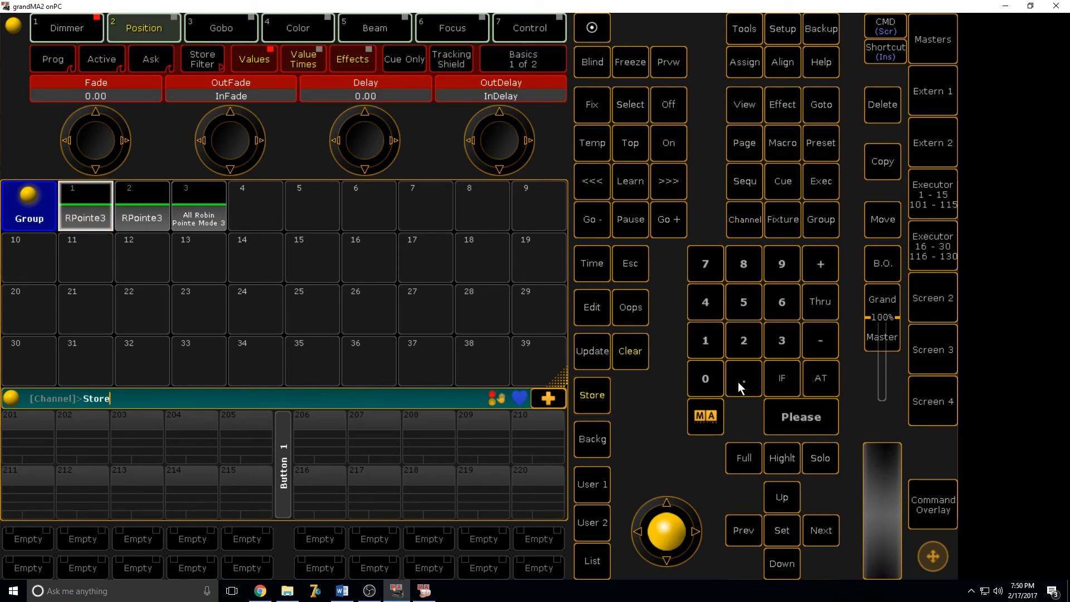
pyautogui.click(791, 422)
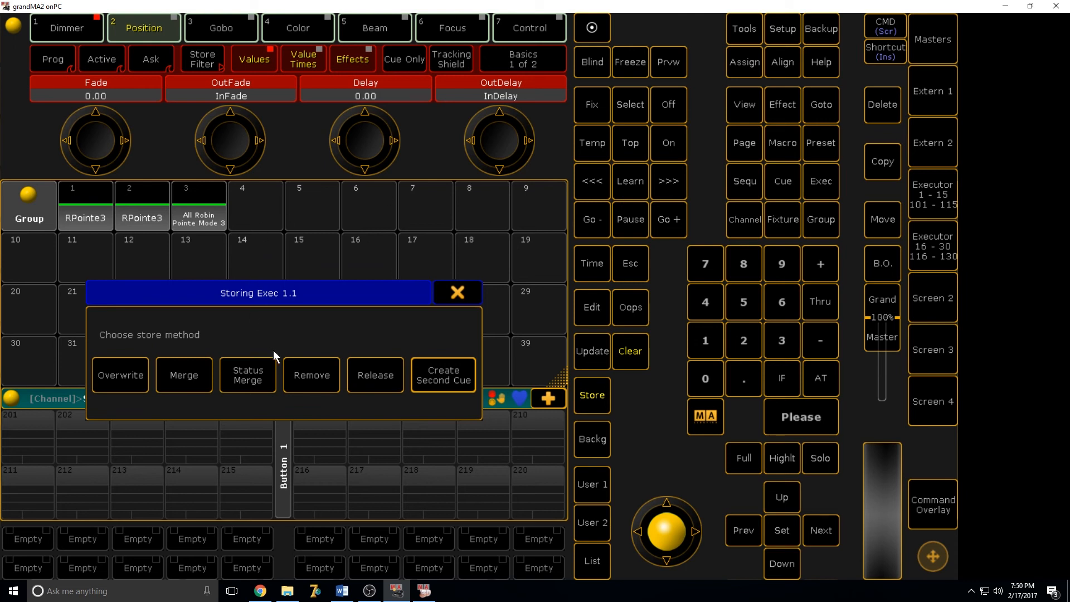
pyautogui.click(434, 380)
pyautogui.click(924, 199)
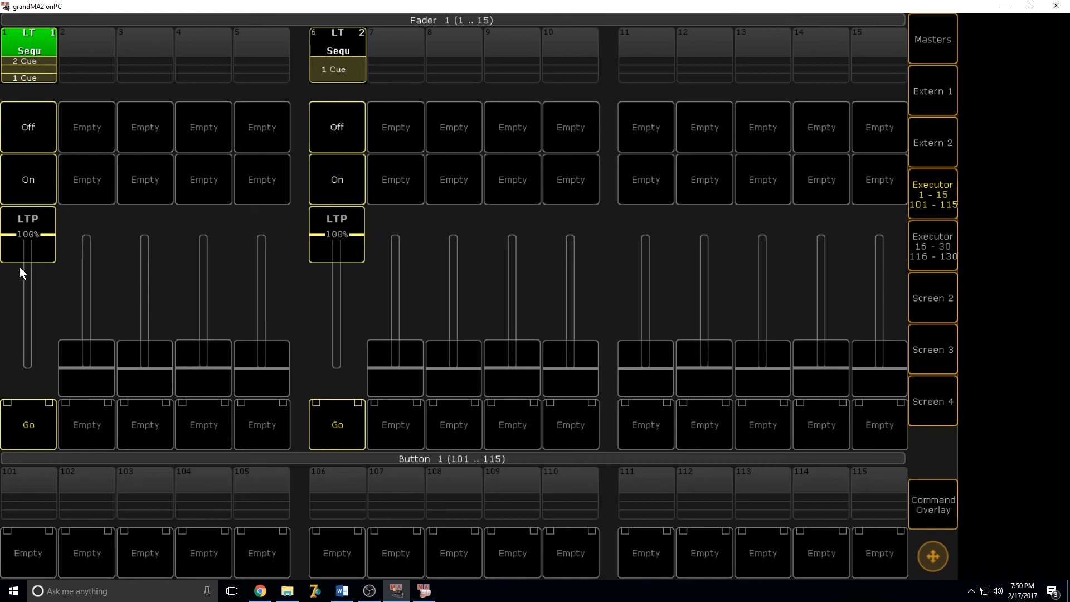
pyautogui.click(930, 507)
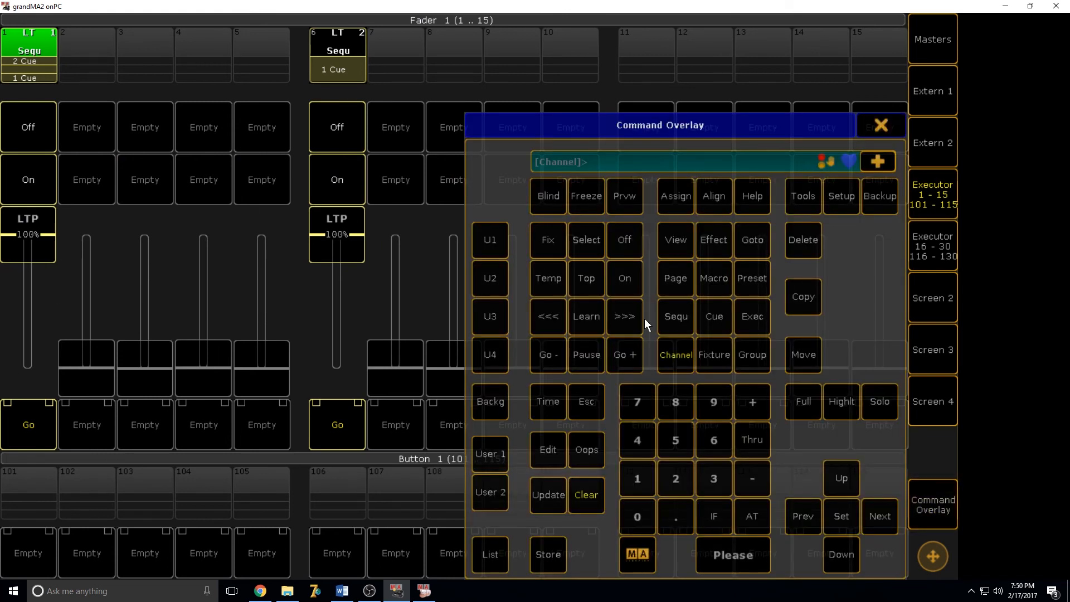
pyautogui.click(815, 243)
pyautogui.click(872, 125)
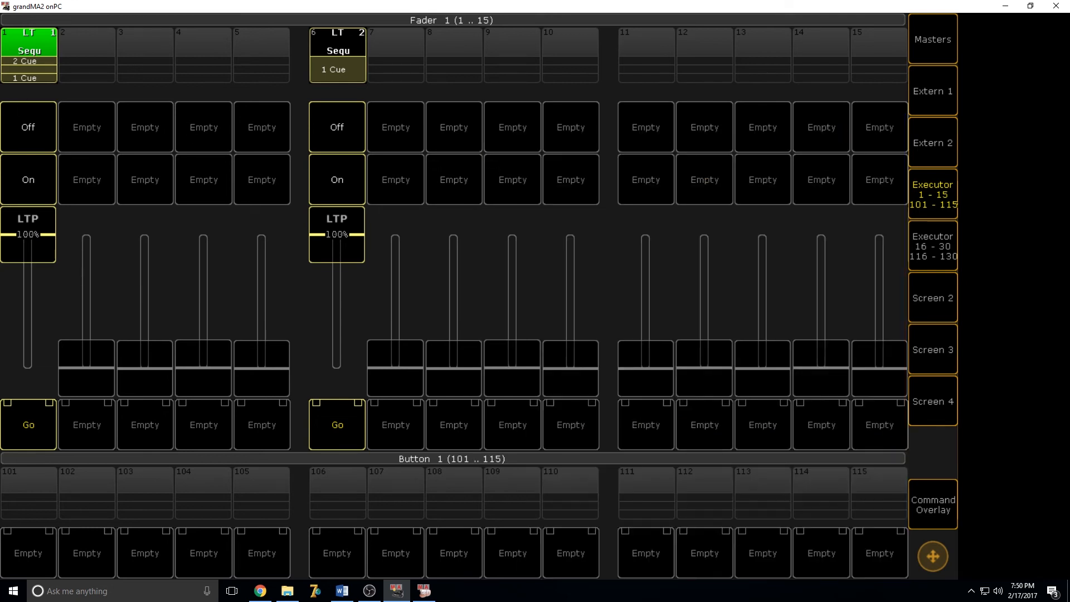
# Open executor 1's sequence for editing, delete Cue 2, and close the editor and command overlay.
pyautogui.click(940, 505)
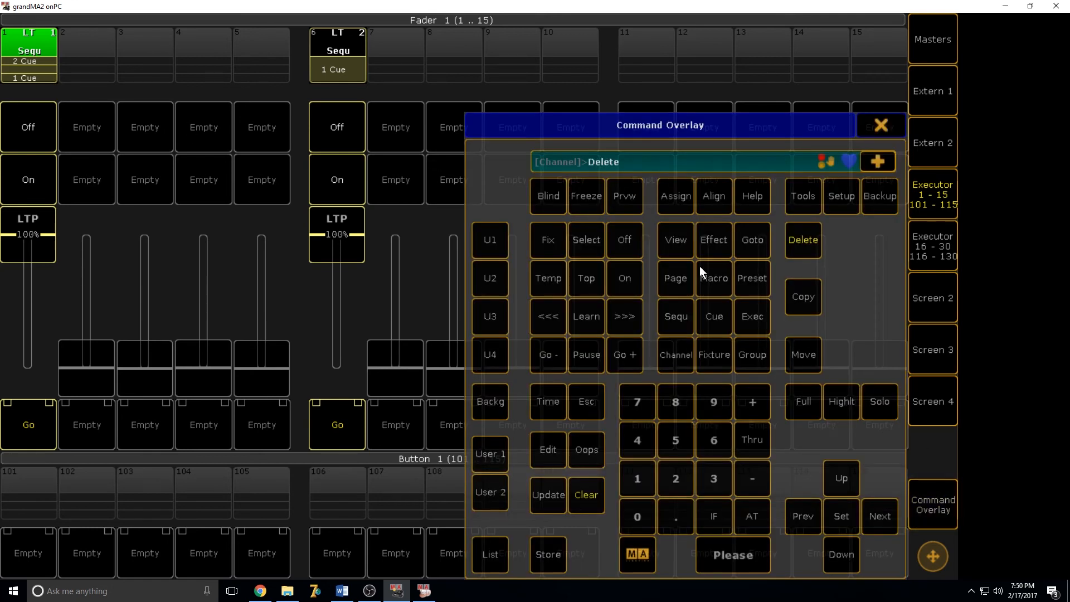
pyautogui.click(562, 445)
pyautogui.click(38, 76)
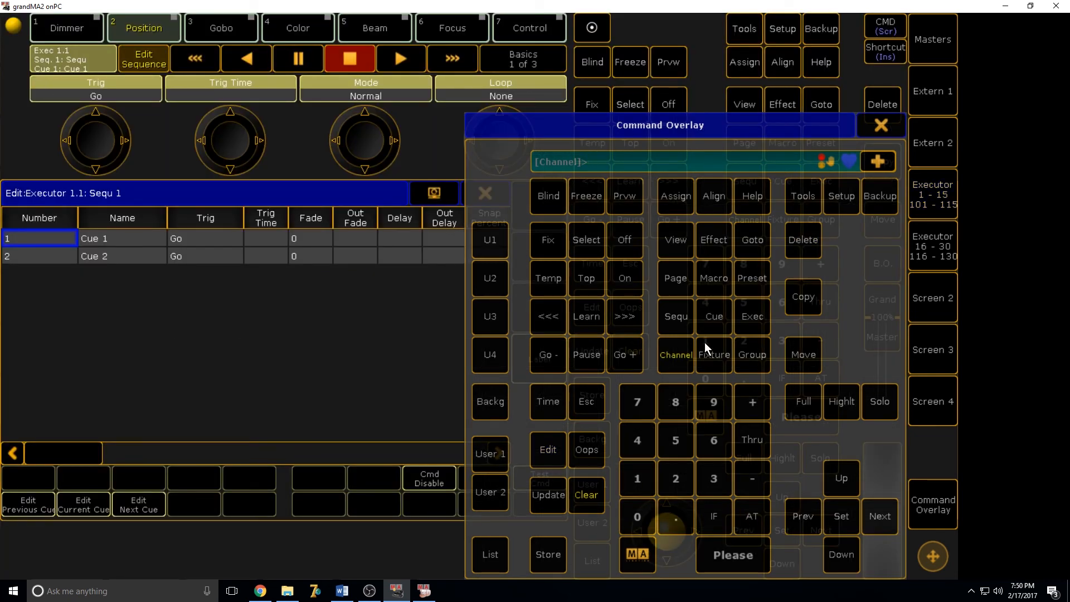
pyautogui.click(802, 239)
pyautogui.click(108, 257)
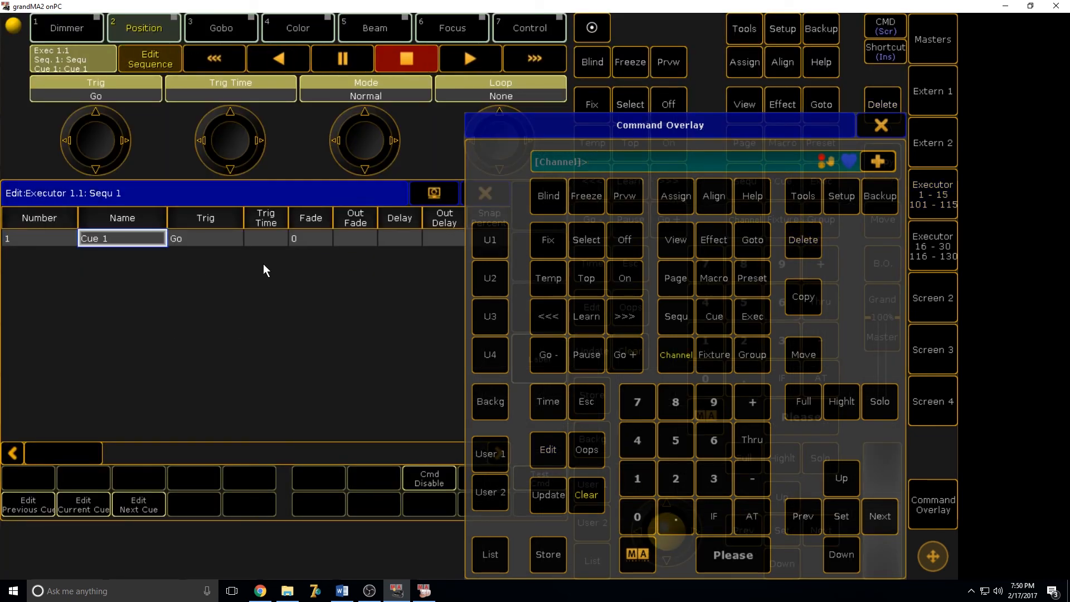
pyautogui.click(879, 127)
pyautogui.click(484, 194)
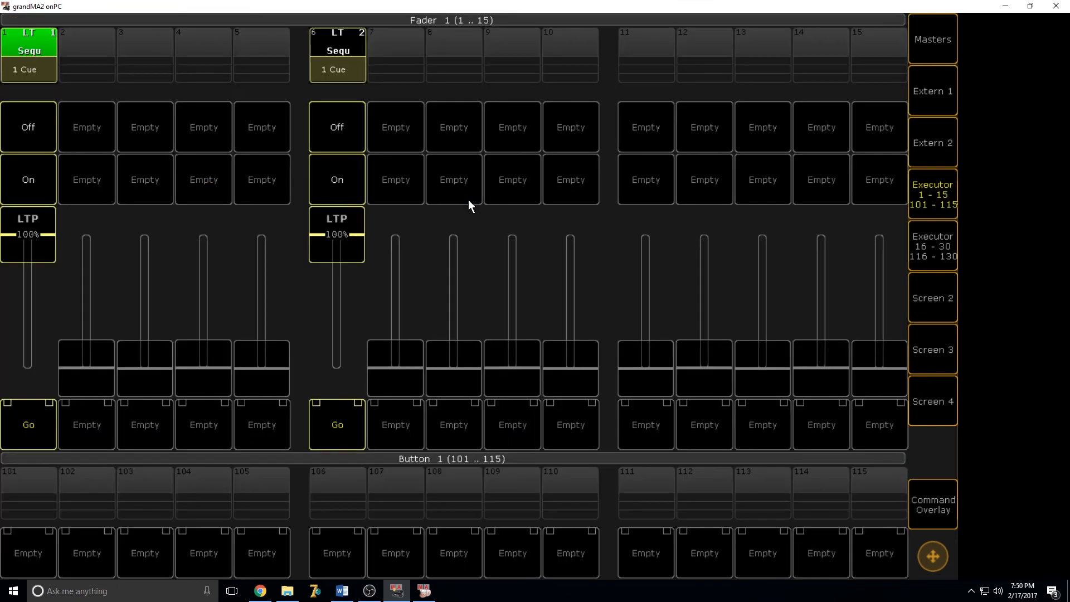
# Clear the programmer on the main screen and lower the faders of executors 1 and 6 to 0%.
pyautogui.click(947, 181)
pyautogui.click(926, 193)
pyautogui.click(929, 186)
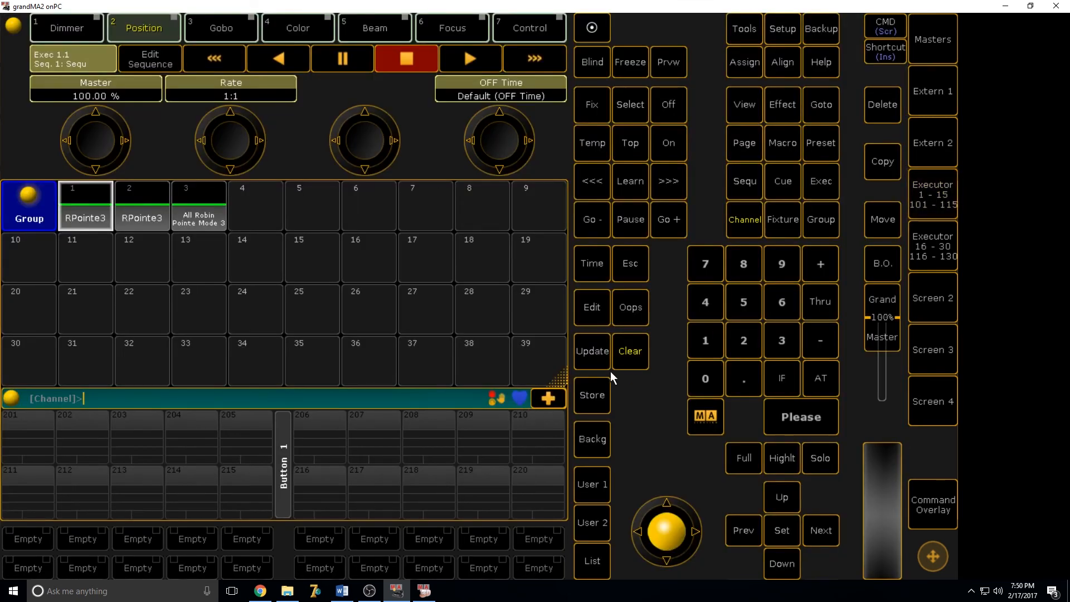
pyautogui.click(922, 188)
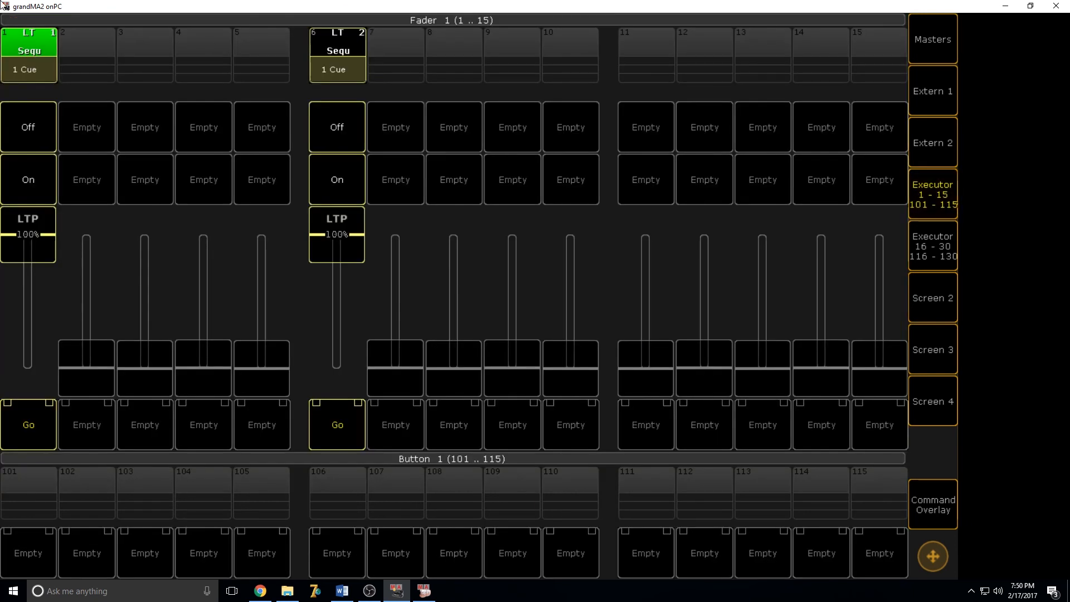
pyautogui.moveTo(17, 237); pyautogui.dragTo(21, 382)
pyautogui.moveTo(337, 254); pyautogui.dragTo(339, 390)
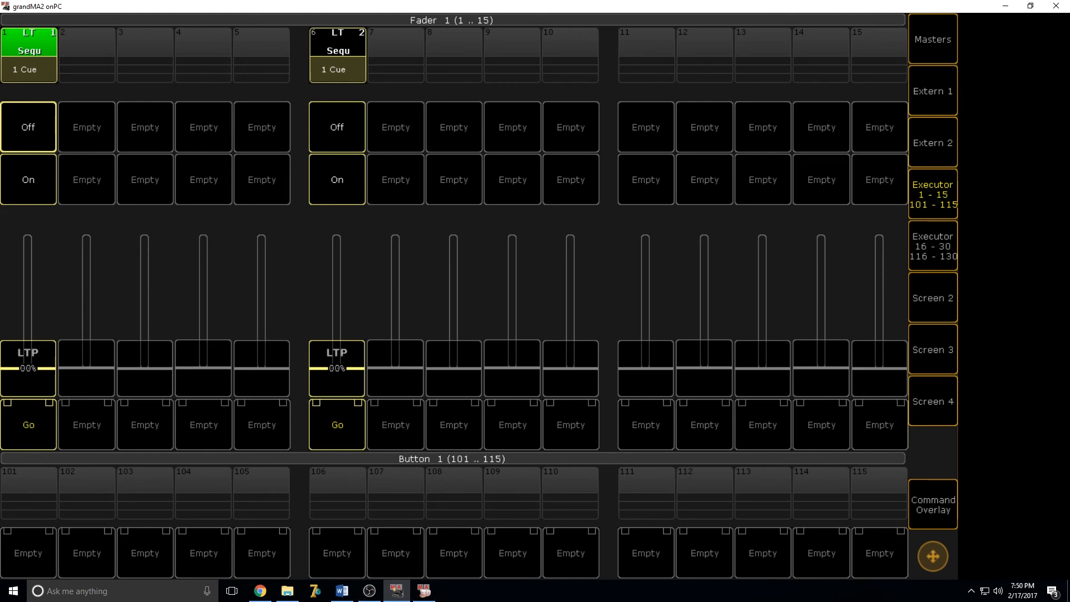
# Open the assignment settings of executor 1 and change the function of the button below its fader to Flash.
pyautogui.click(928, 512)
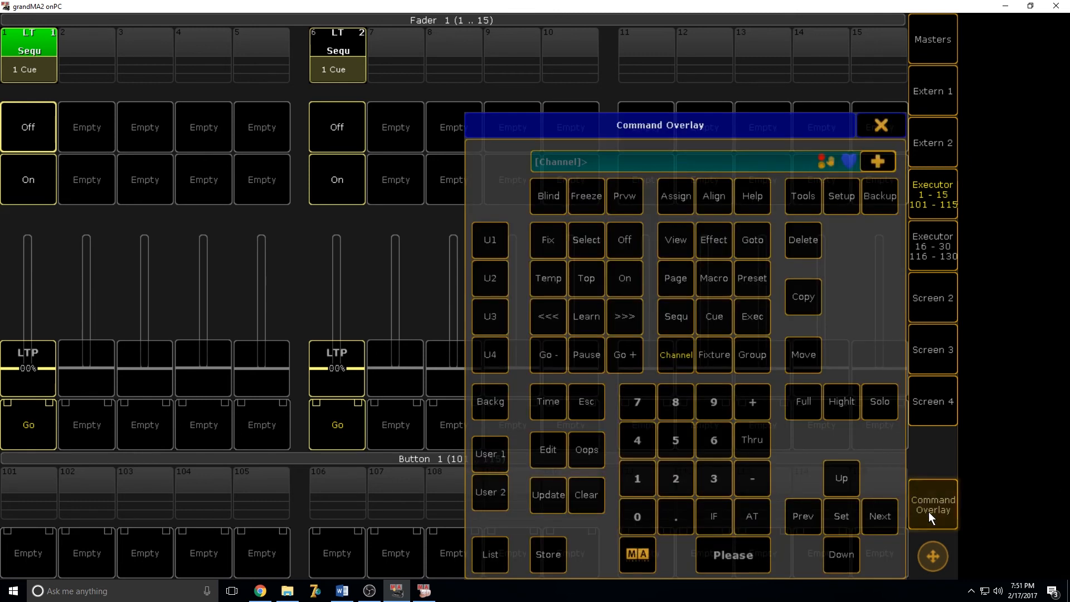
pyautogui.click(672, 209)
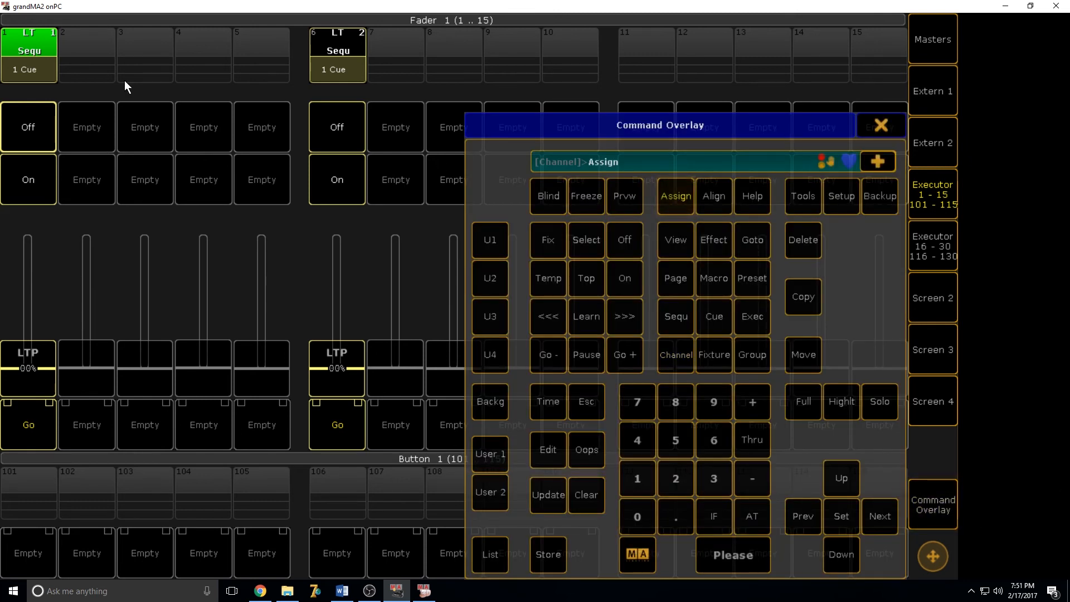
pyautogui.click(36, 38)
pyautogui.click(882, 126)
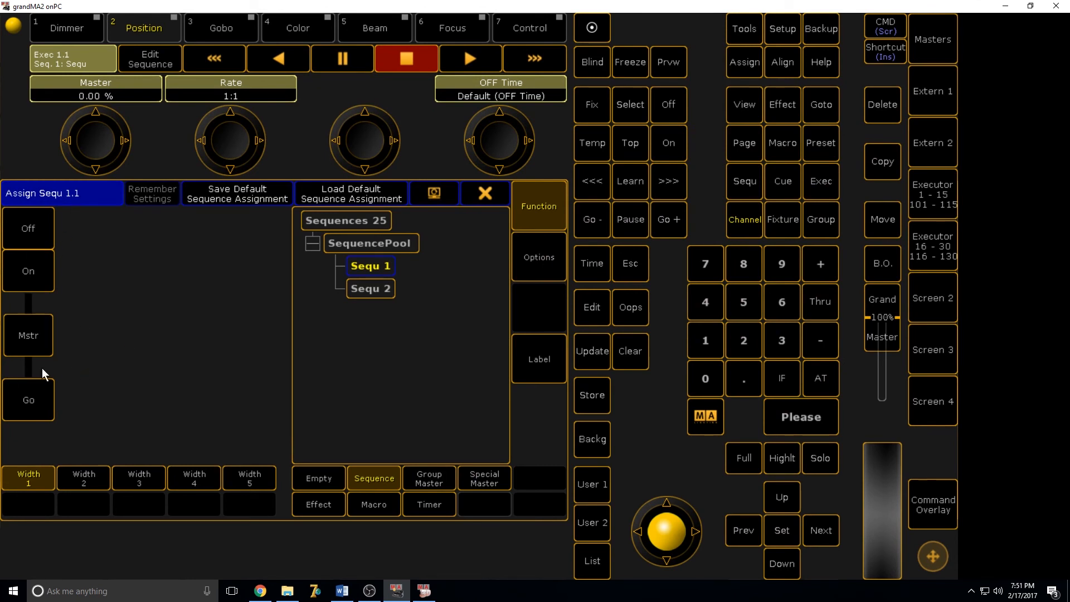
pyautogui.click(45, 393)
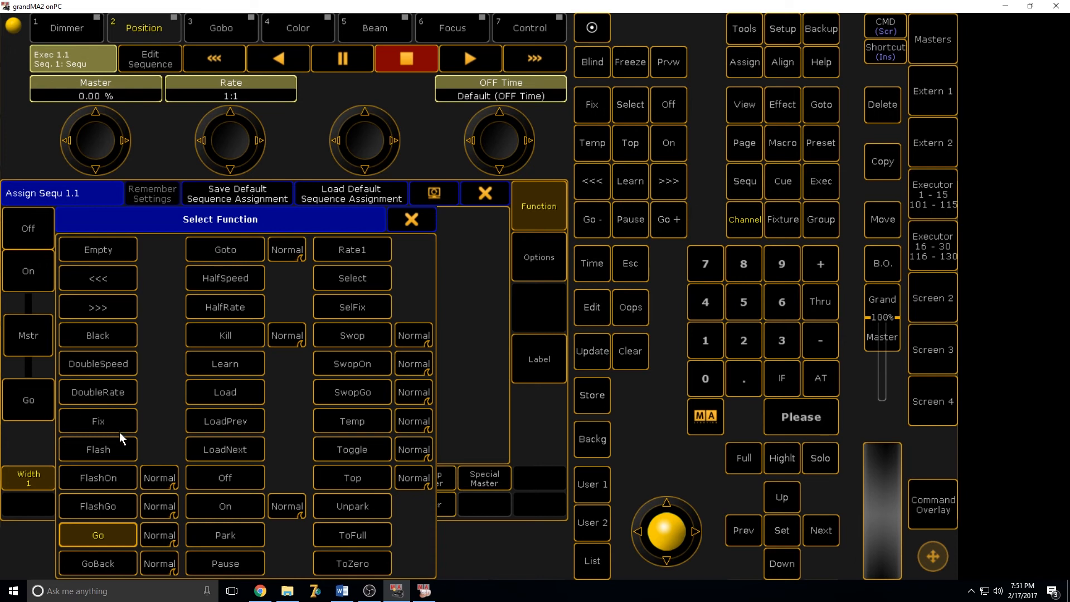
pyautogui.click(118, 454)
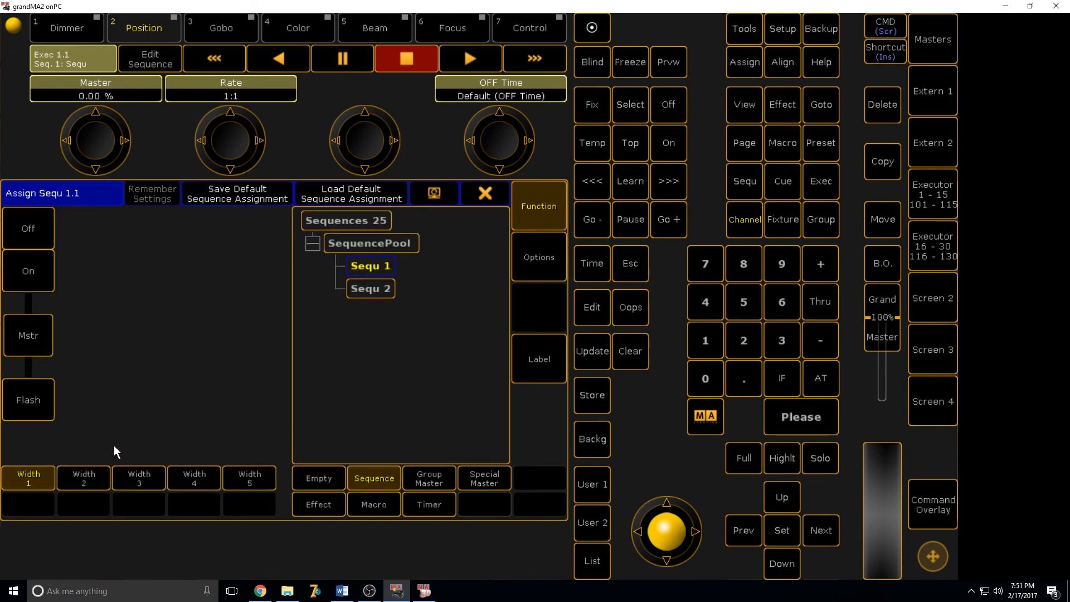
pyautogui.click(27, 385)
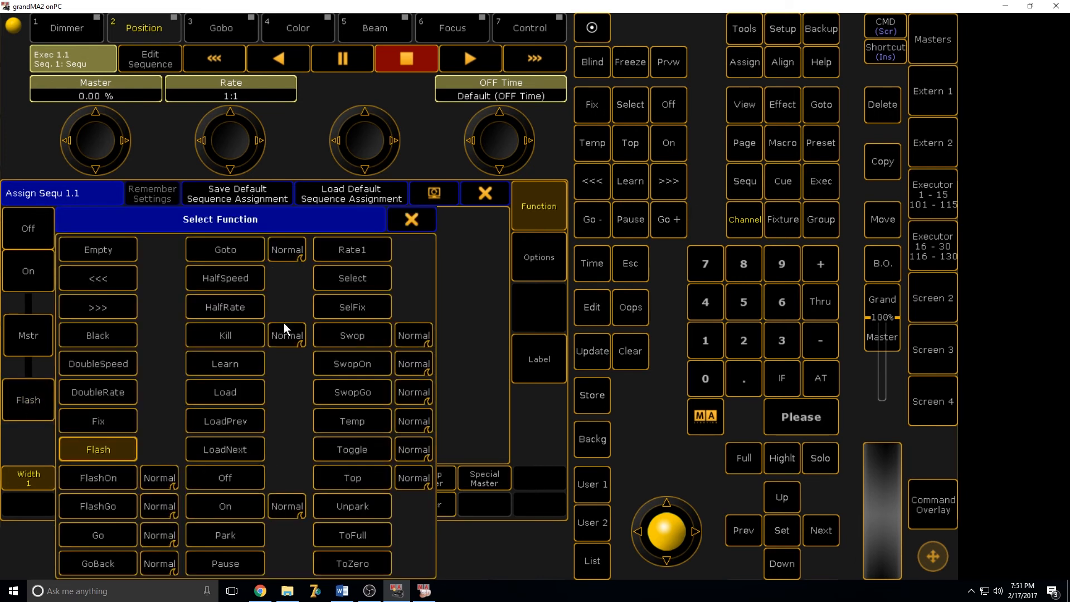
pyautogui.click(415, 217)
# Change executor 1's On button function to Go and close the assignment settings.
pyautogui.click(31, 278)
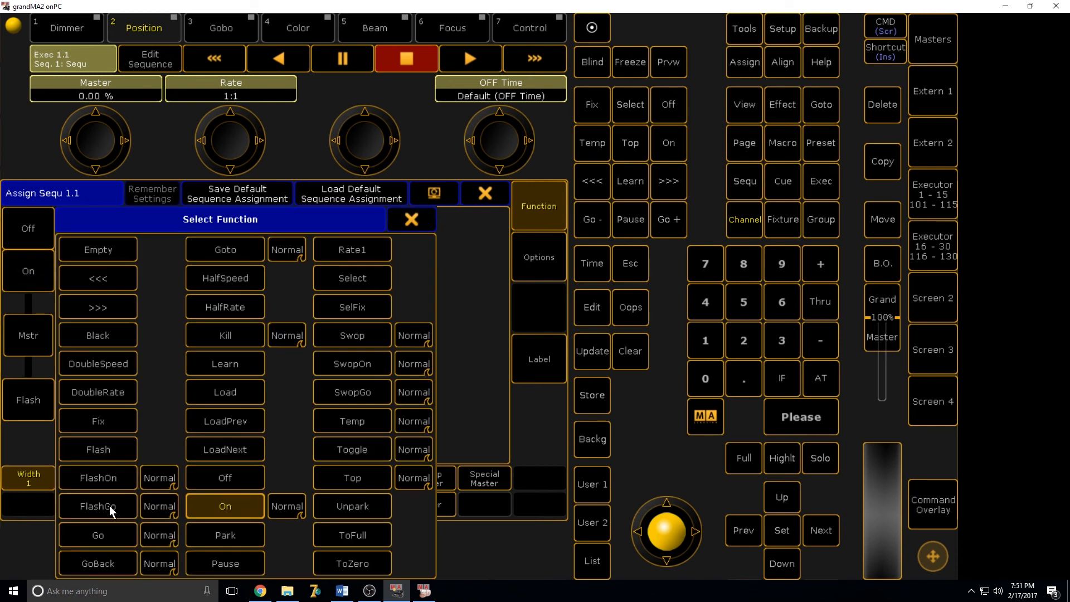
pyautogui.click(113, 536)
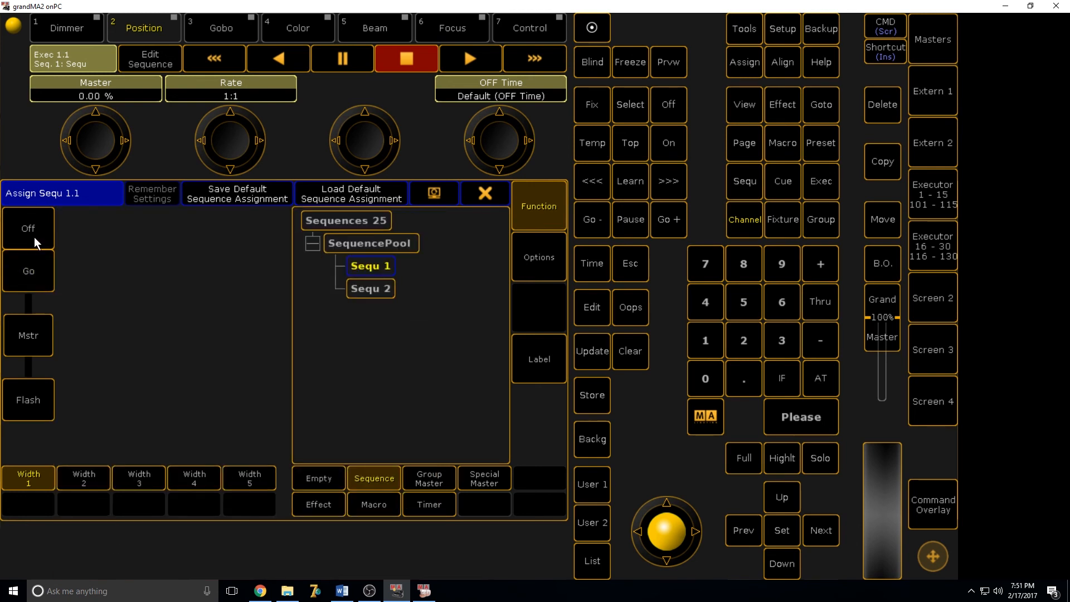
pyautogui.click(477, 198)
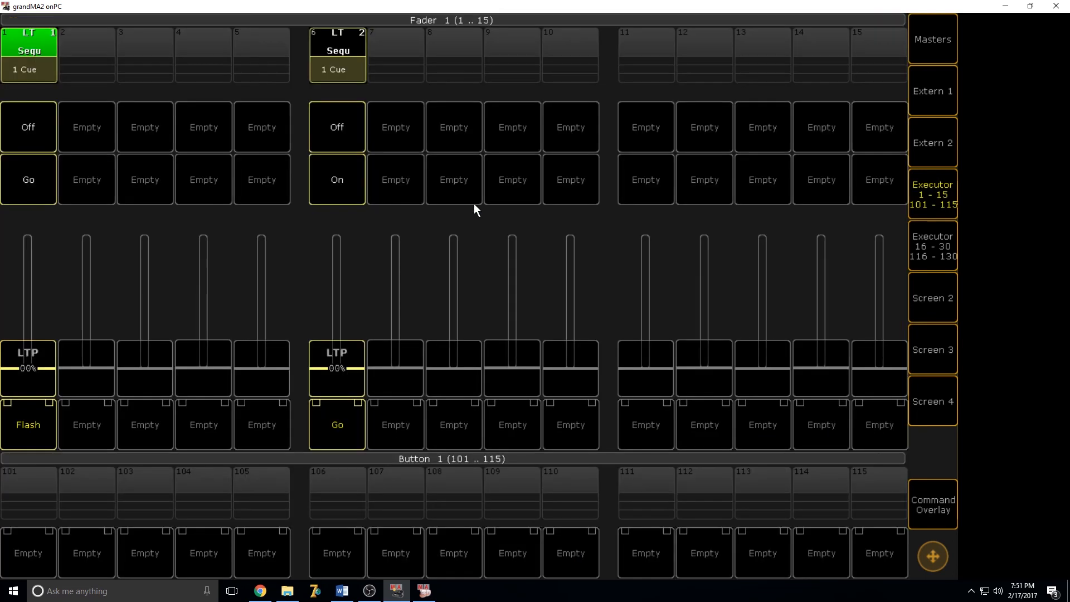
# Test executor 1 with Flash and its fader at 100%, and return it to off with the fader at 0%.
pyautogui.click(30, 424)
pyautogui.moveTo(30, 371); pyautogui.dragTo(55, 114)
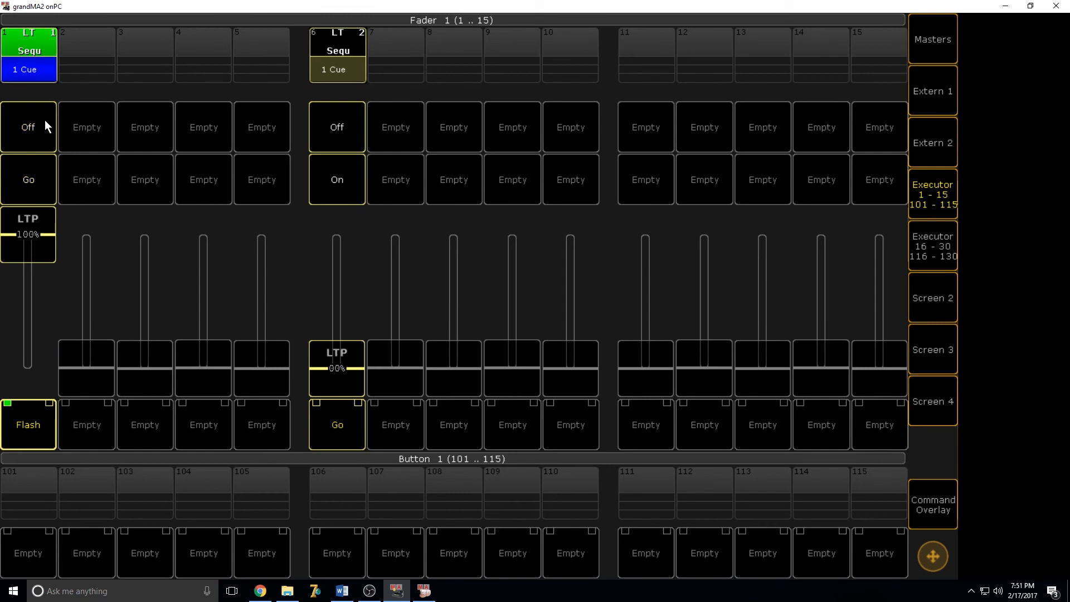
pyautogui.click(45, 119)
pyautogui.moveTo(38, 236); pyautogui.dragTo(36, 409)
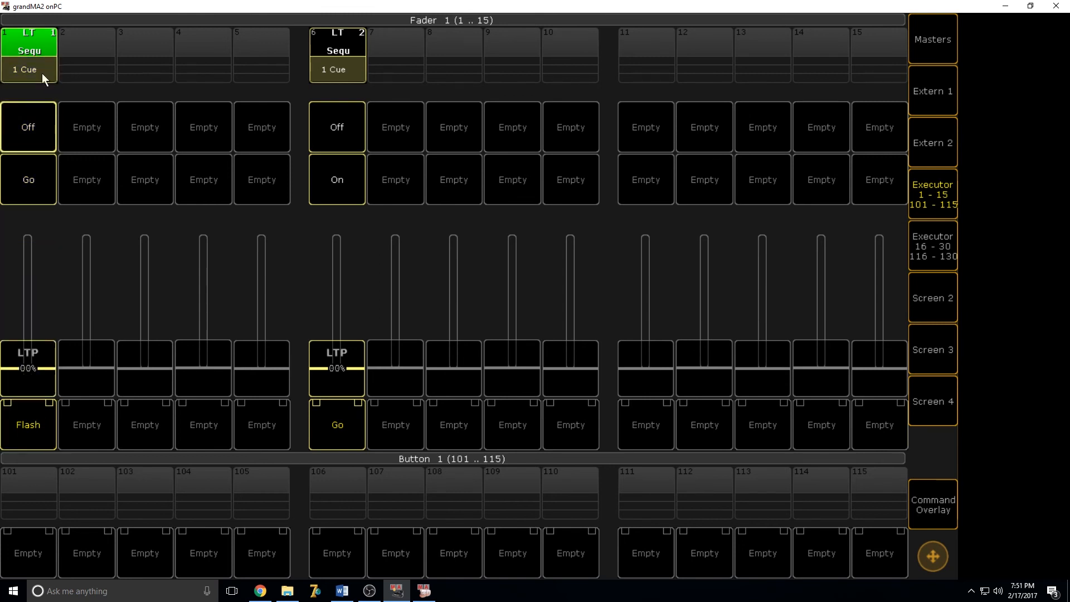
# Review the functions available for executor 1's Off button and close the assignment settings without choosing another.
pyautogui.click(940, 501)
pyautogui.click(677, 196)
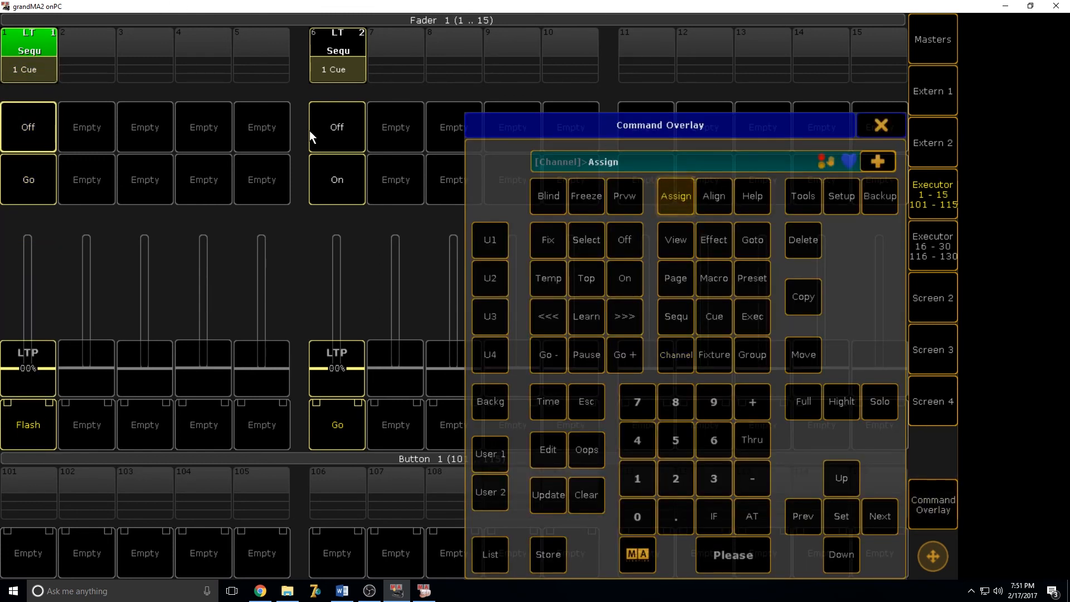
pyautogui.click(46, 57)
pyautogui.click(892, 125)
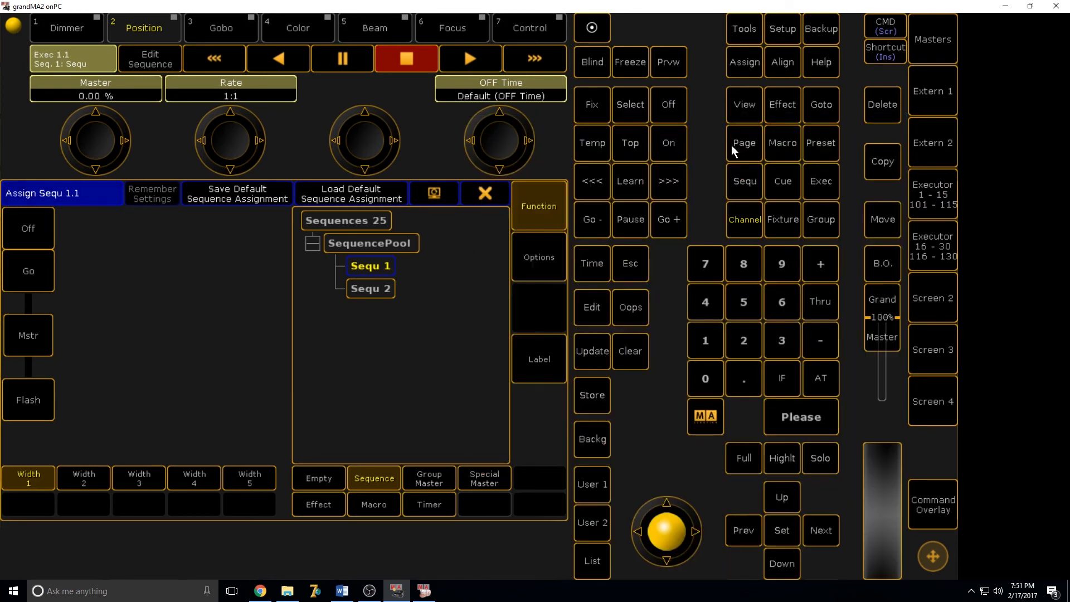
pyautogui.click(42, 234)
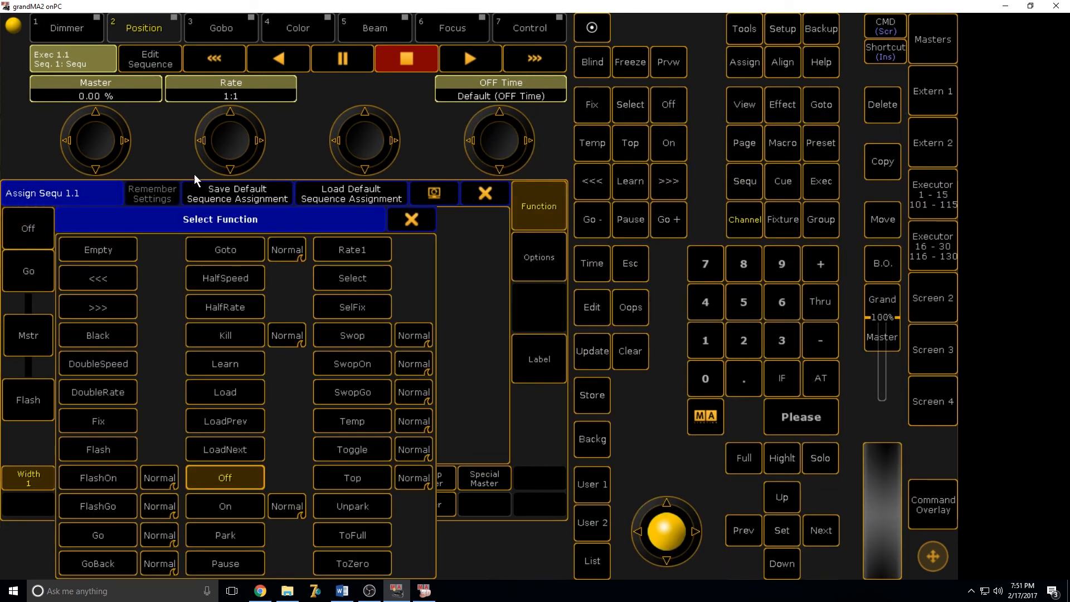
pyautogui.click(417, 220)
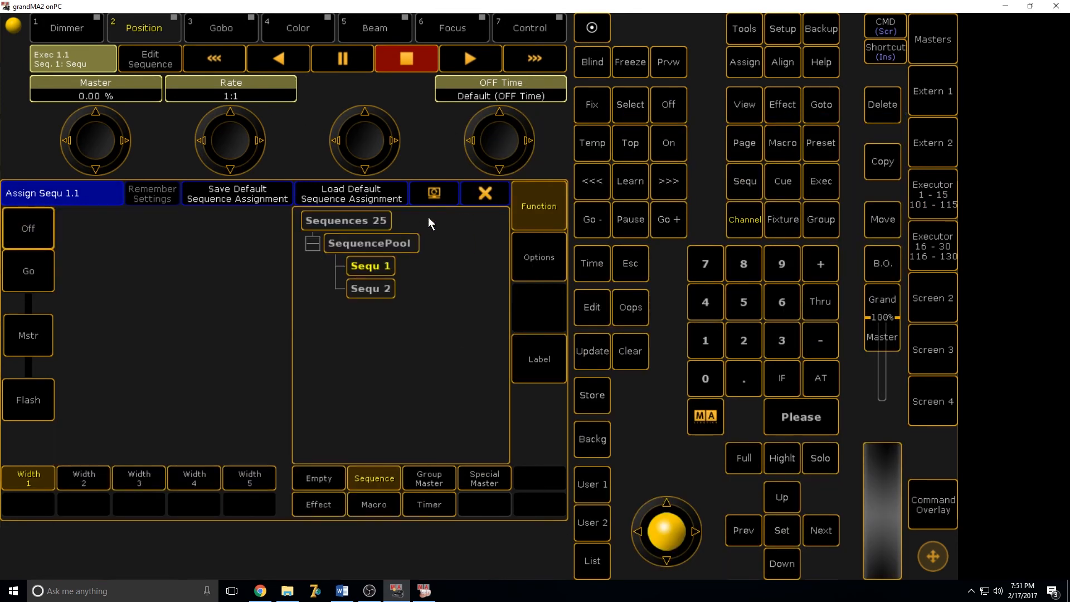
pyautogui.click(492, 197)
# Select fixture group 1, give it a dimmer level and set its tilt to -90.
pyautogui.click(934, 200)
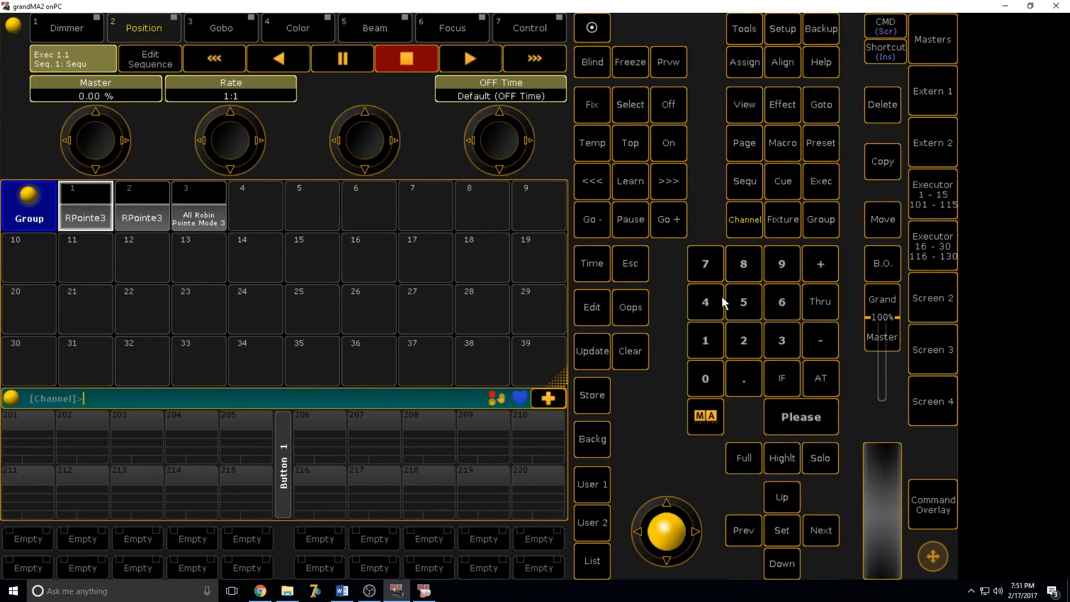
pyautogui.click(581, 395)
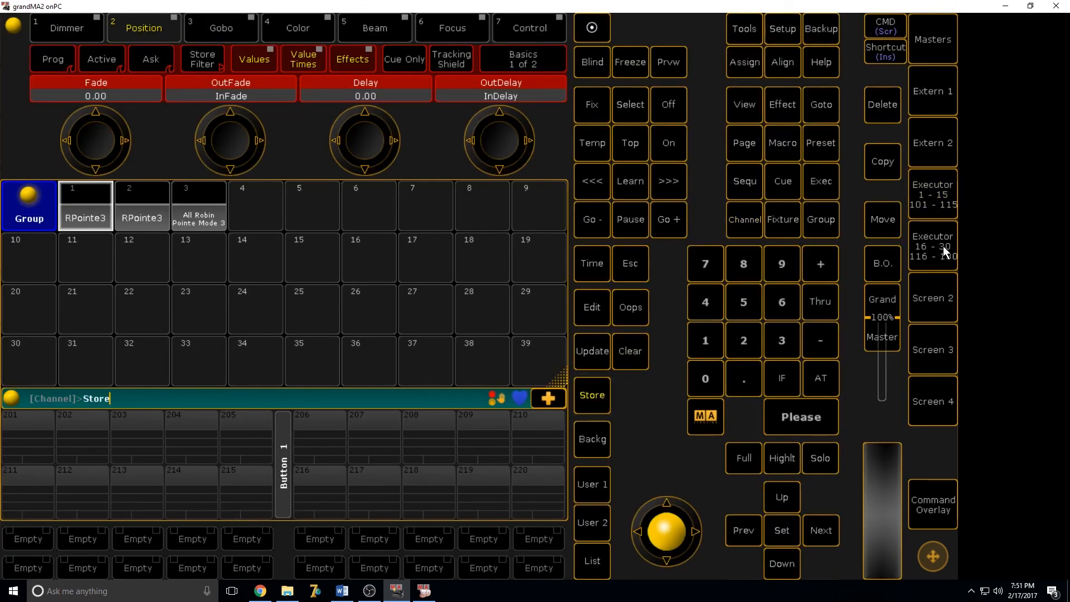
pyautogui.click(629, 356)
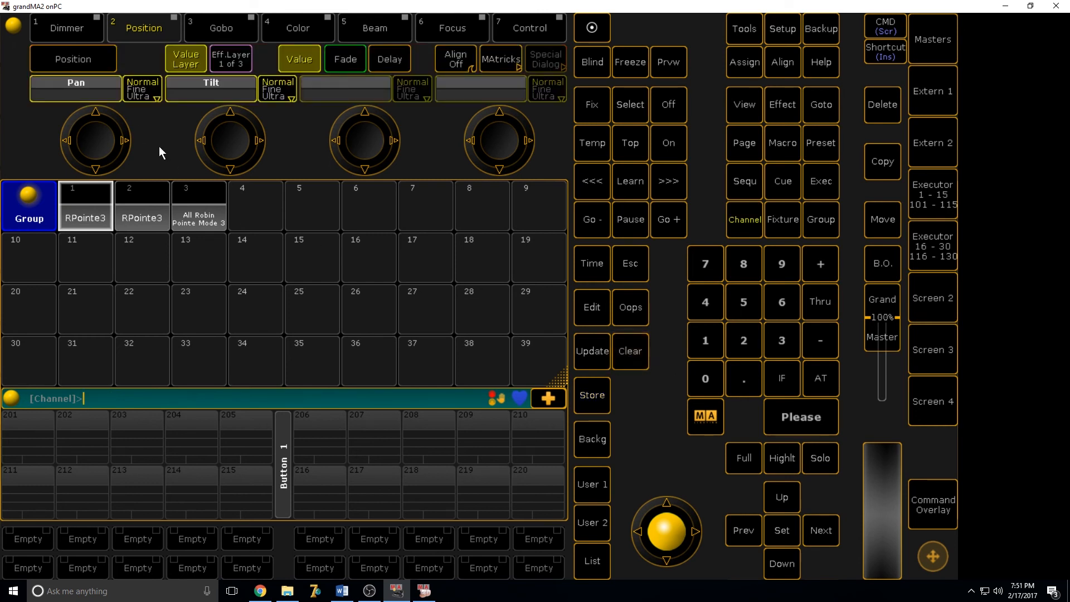
pyautogui.click(96, 206)
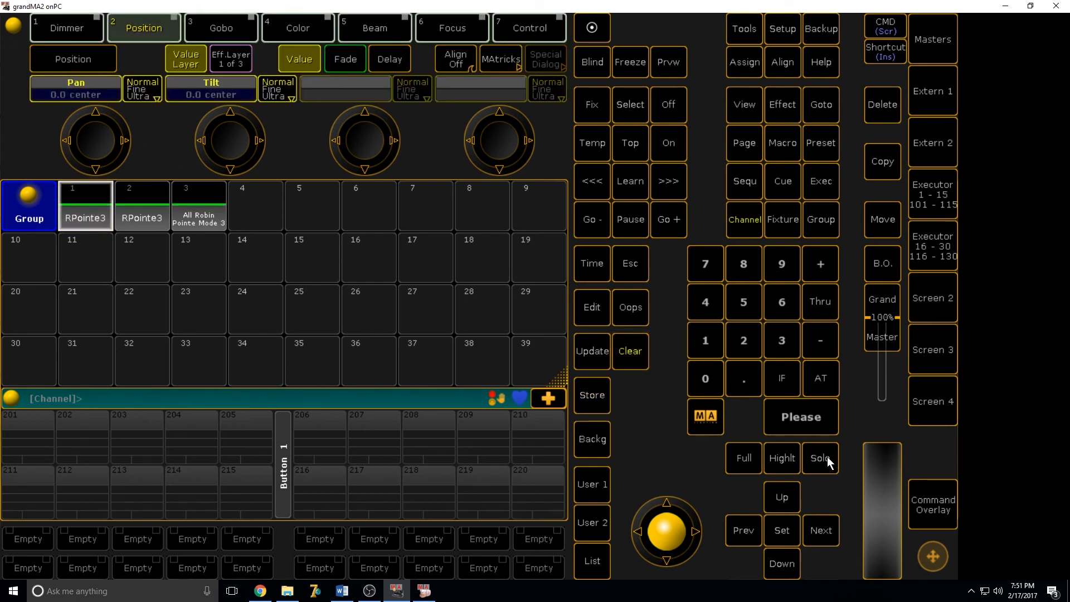
pyautogui.click(823, 385)
pyautogui.click(235, 98)
pyautogui.write('-902')
pyautogui.press('BackSpace')
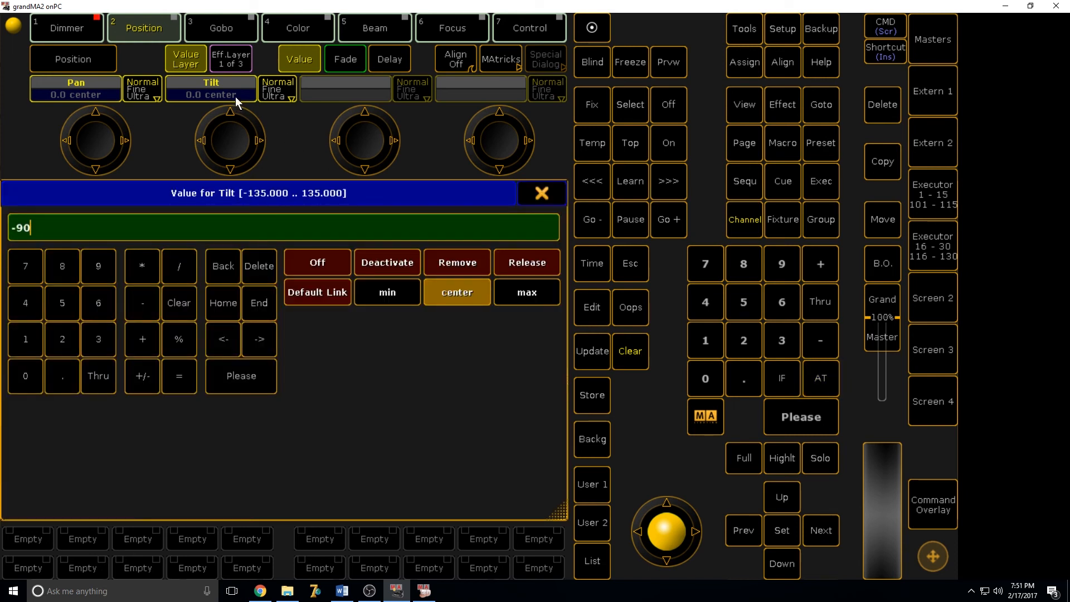
pyautogui.press('Return')
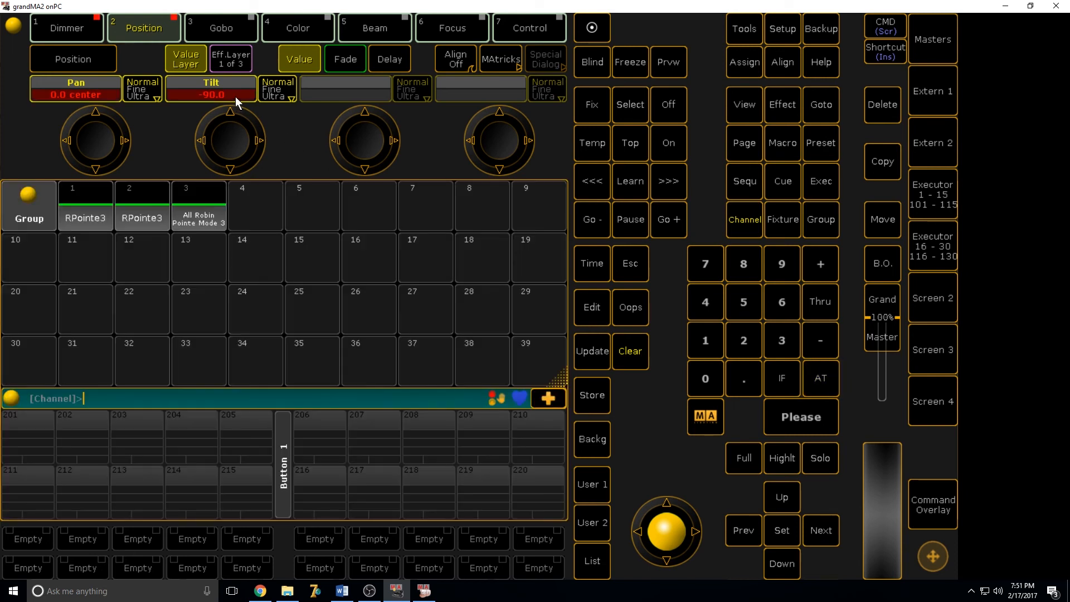
# Store the look on executor 1 as a second cue.
pyautogui.click(595, 395)
pyautogui.click(795, 416)
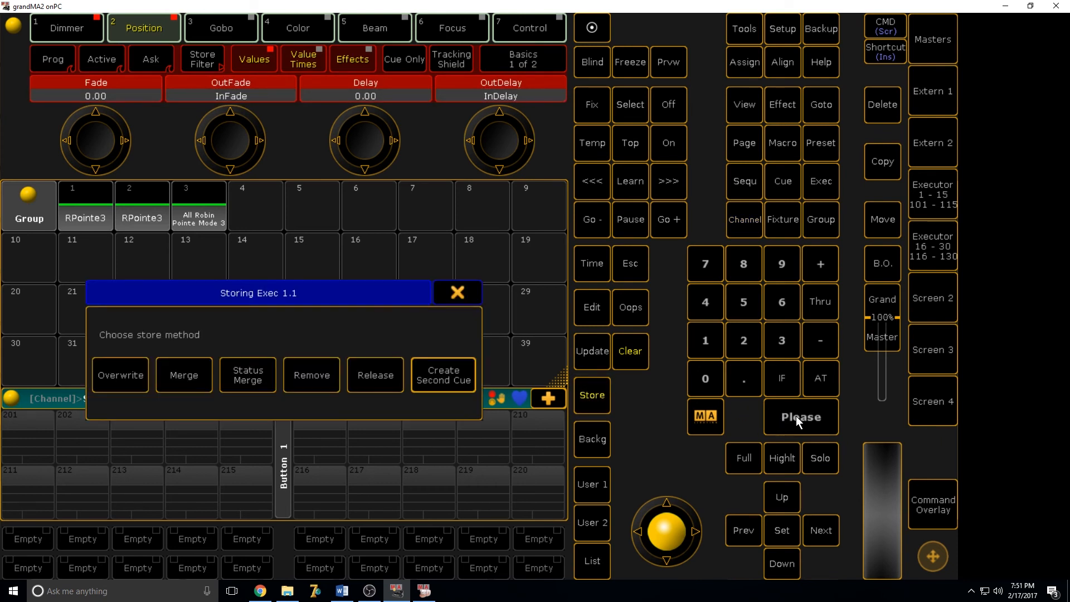
pyautogui.click(452, 380)
# Run executor 1's cues with its fader at 100%, check the beams in MA 3D, and return the fader to 0%.
pyautogui.click(936, 207)
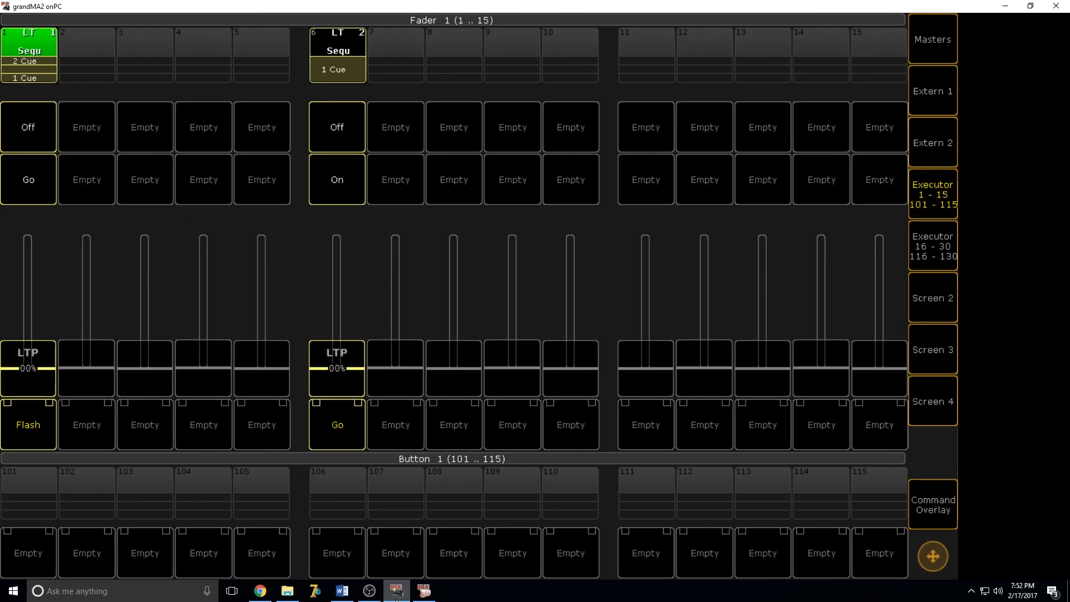
pyautogui.moveTo(37, 380); pyautogui.dragTo(44, 193)
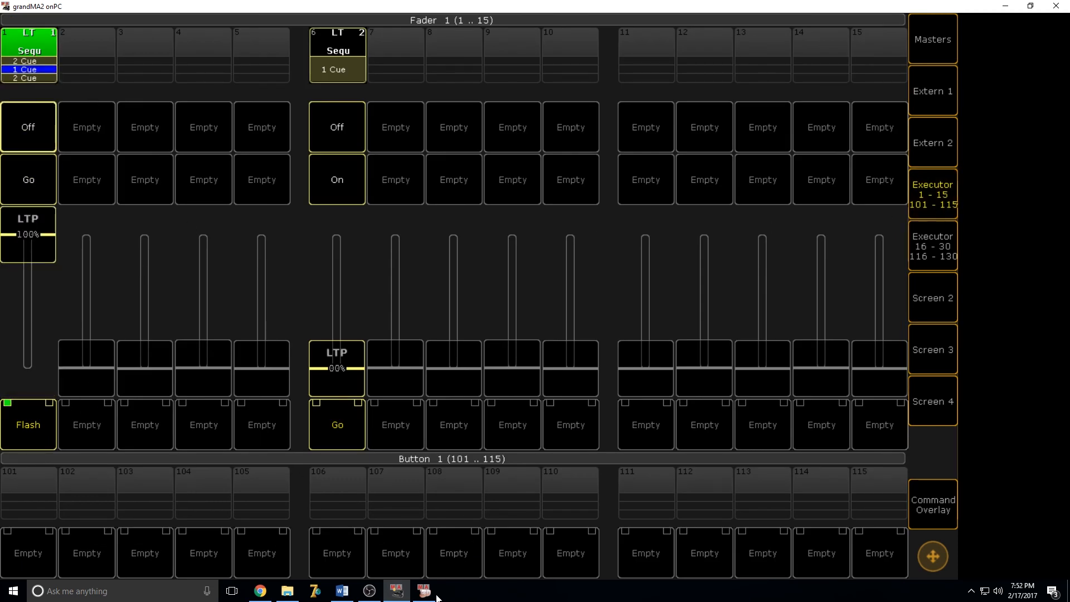
pyautogui.click(424, 591)
pyautogui.click(396, 591)
pyautogui.click(425, 592)
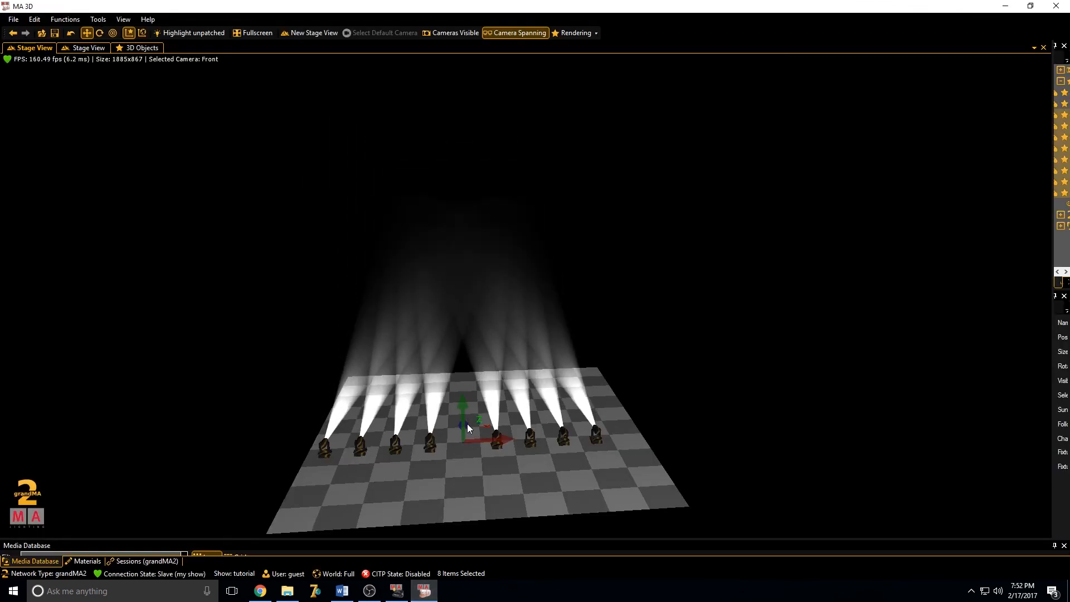
pyautogui.click(397, 591)
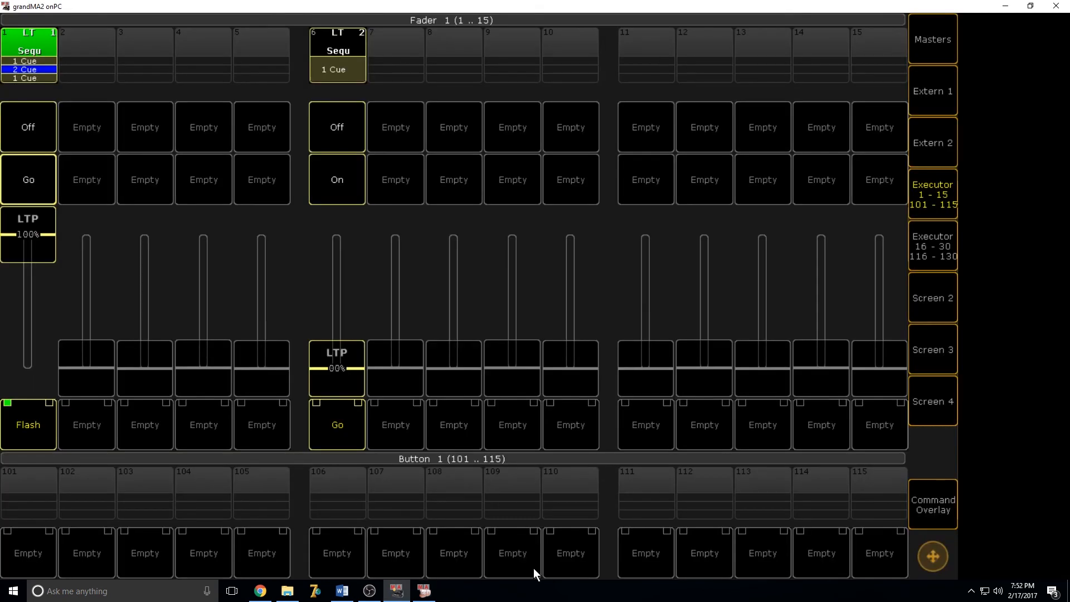
pyautogui.moveTo(25, 259); pyautogui.dragTo(48, 415)
pyautogui.click(47, 438)
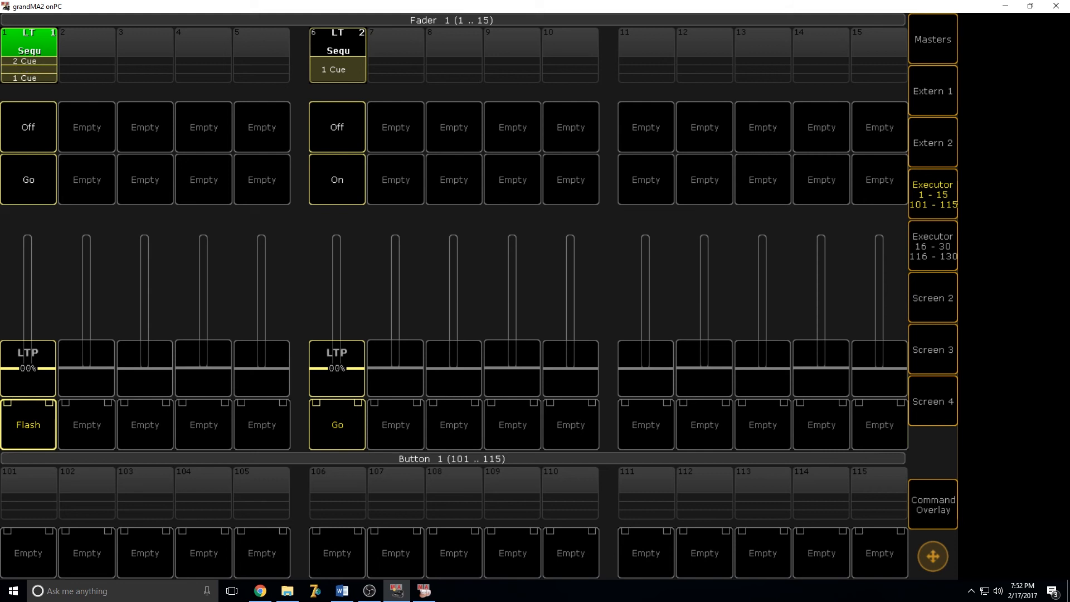
# Try to keep MA 3D in a smaller window over the executors while testing executor 1's Flash function.
pyautogui.click(424, 591)
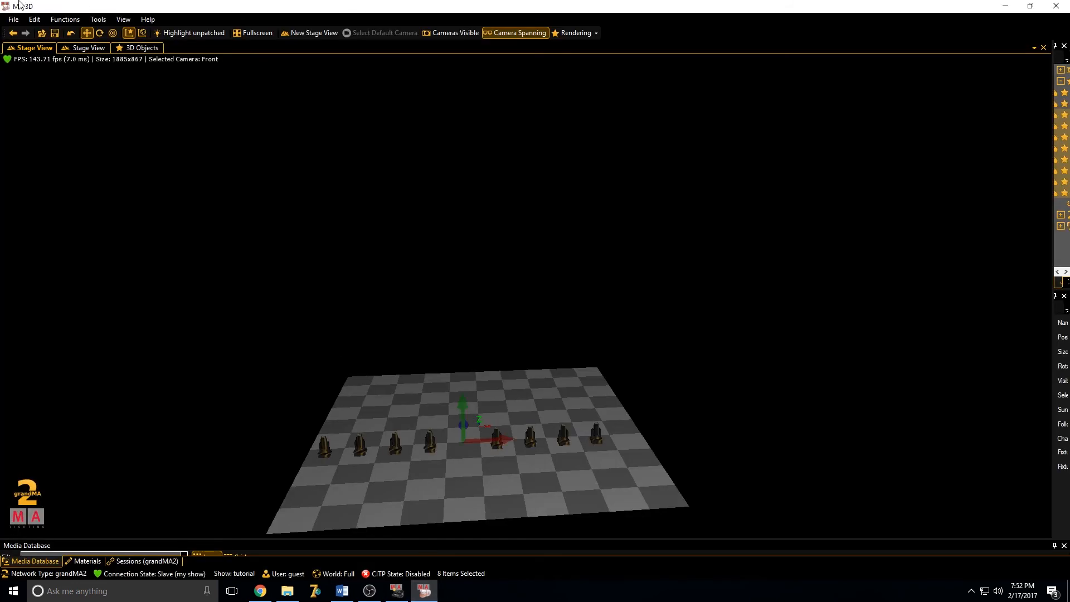
pyautogui.click(1031, 6)
pyautogui.moveTo(470, 161); pyautogui.dragTo(571, 247)
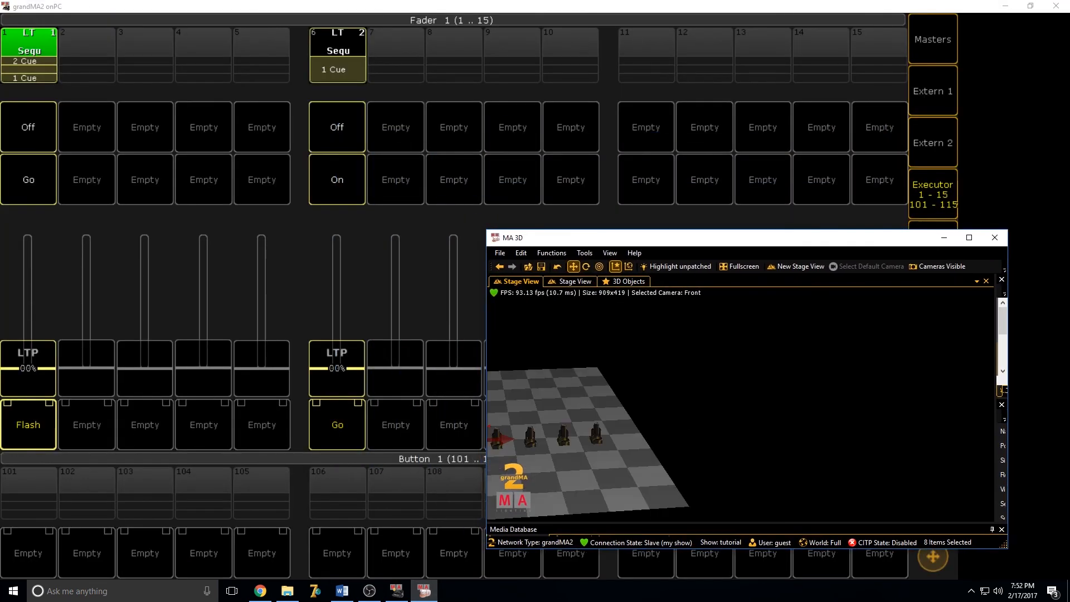
pyautogui.click(25, 441)
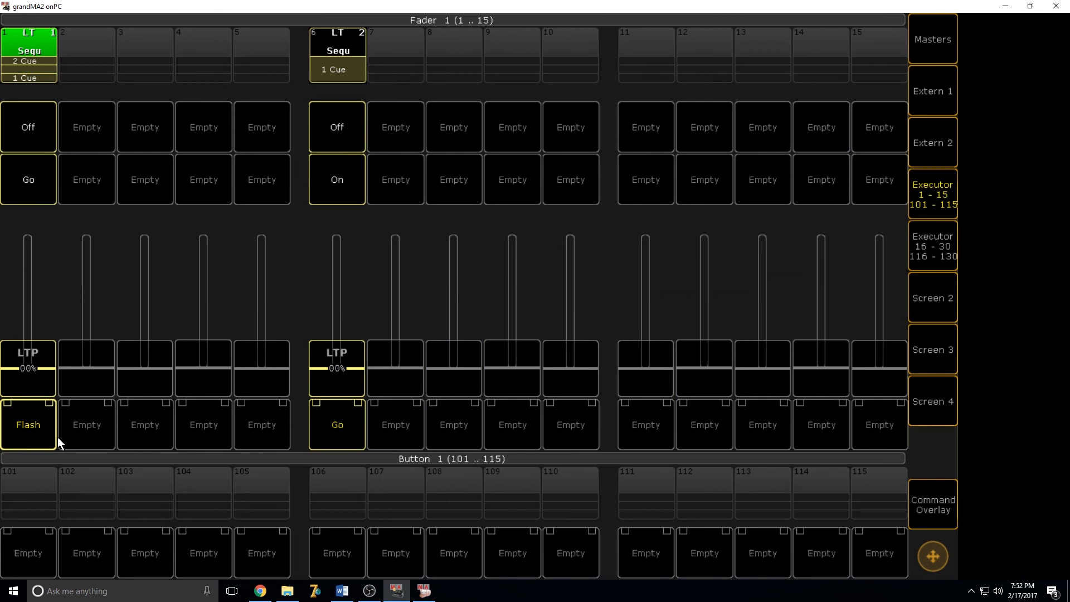
pyautogui.click(424, 592)
pyautogui.click(971, 236)
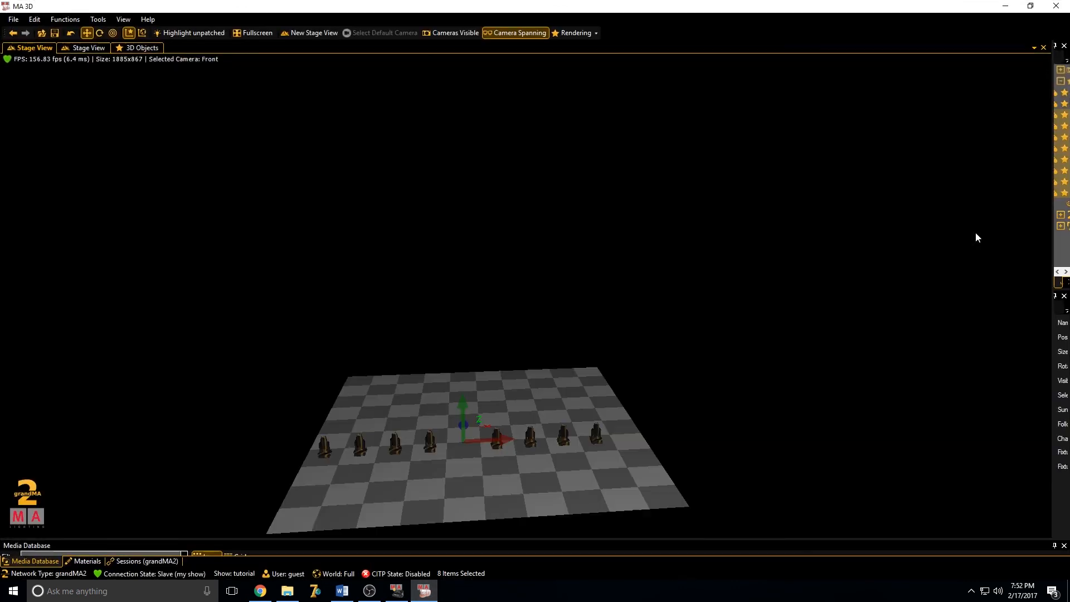
pyautogui.click(397, 591)
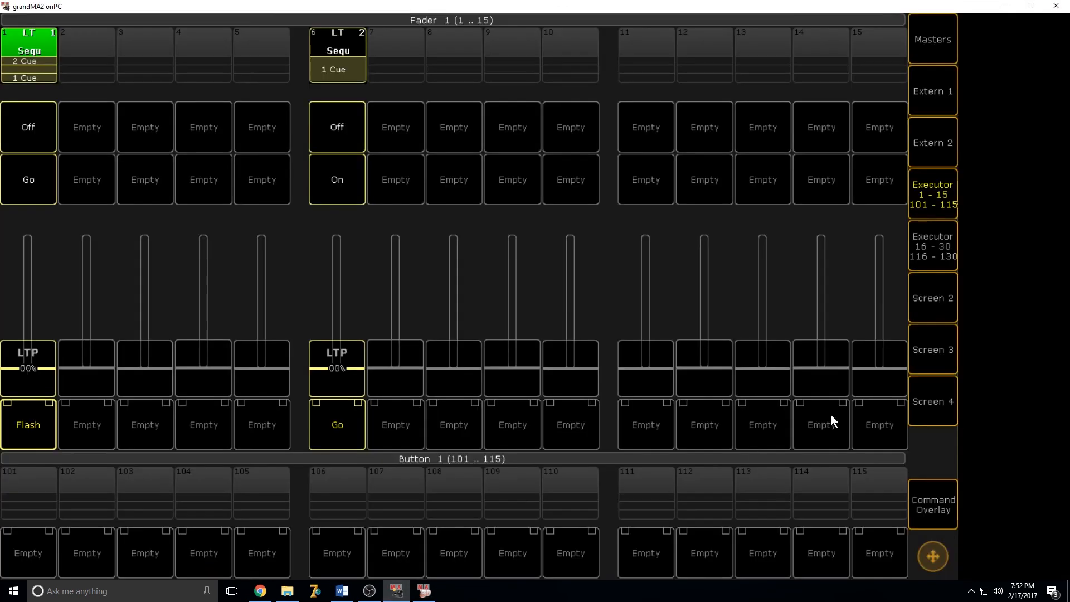
# Clear the programmer and look at executor 1 with its fader at 0%.
pyautogui.click(948, 205)
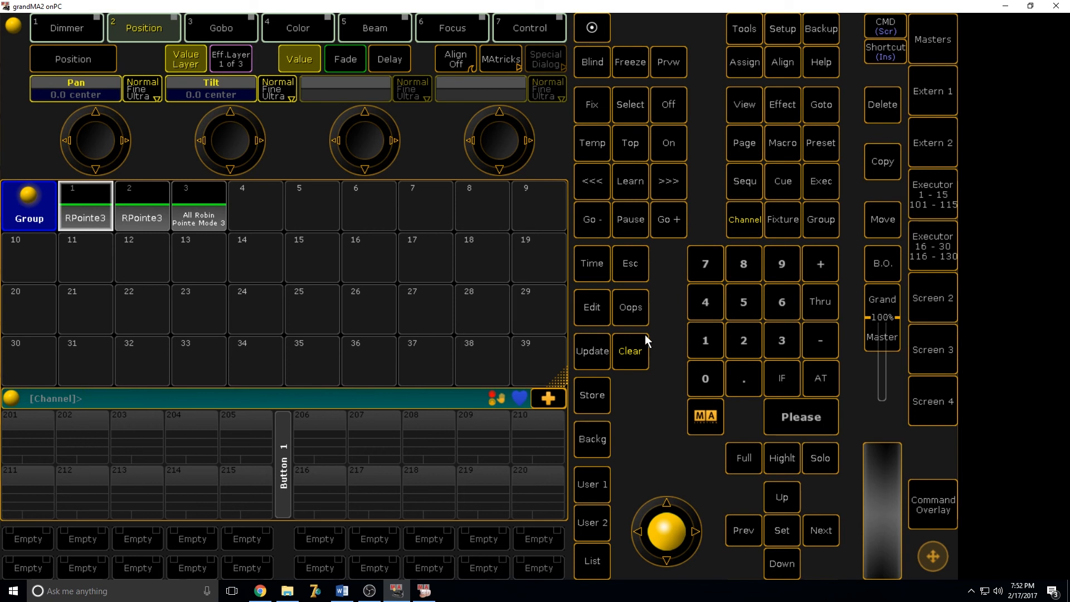
pyautogui.click(633, 353)
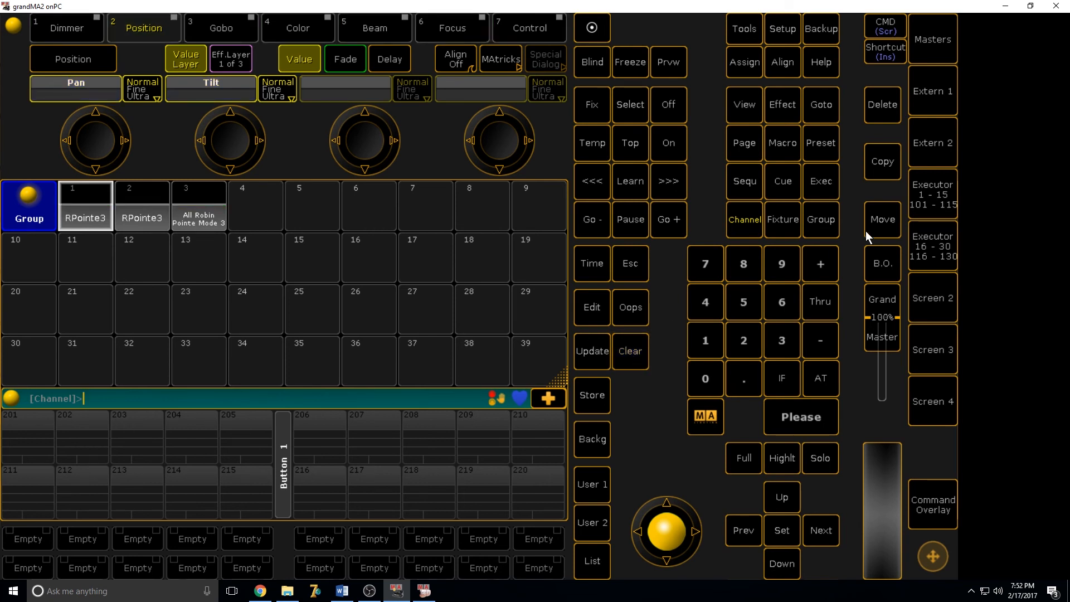
pyautogui.click(935, 192)
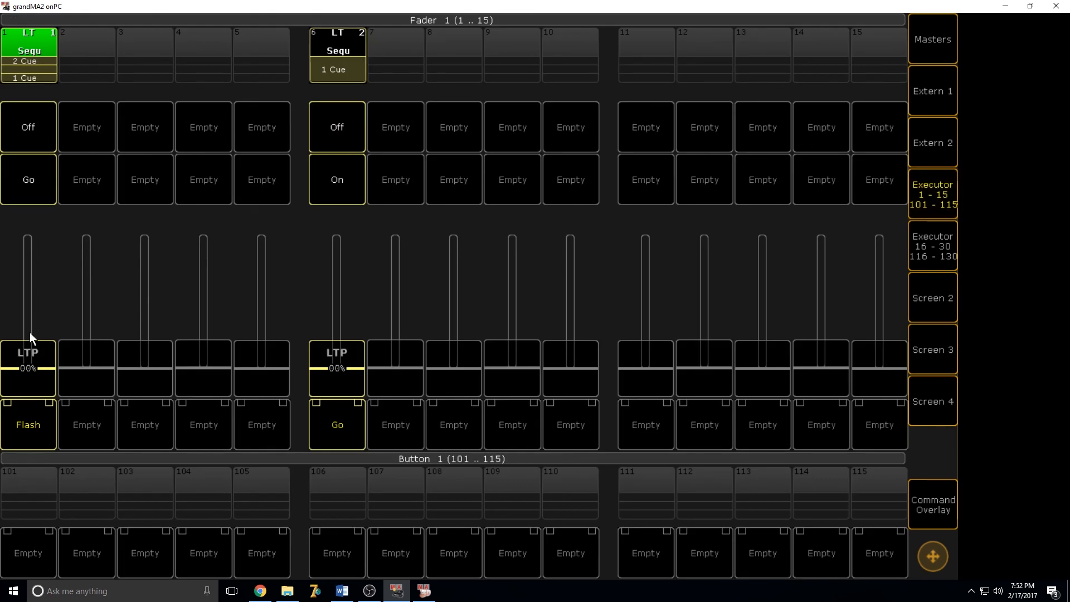
pyautogui.moveTo(28, 377); pyautogui.dragTo(24, 412)
pyautogui.click(954, 208)
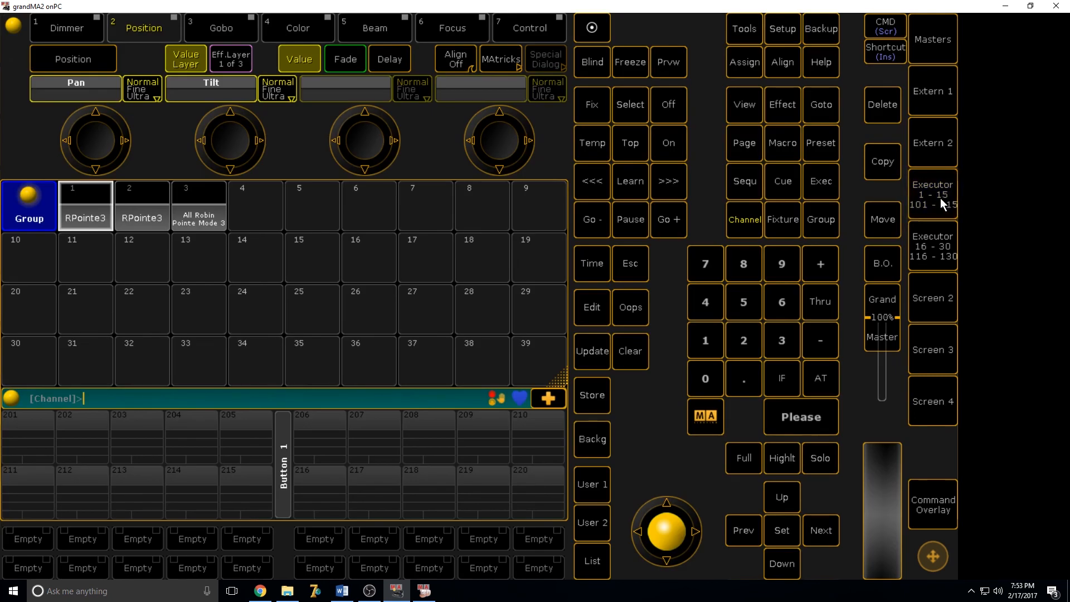
# Select group 1, review its preset types from Dimmer through Control, and clear the selection.
pyautogui.click(105, 215)
pyautogui.click(57, 25)
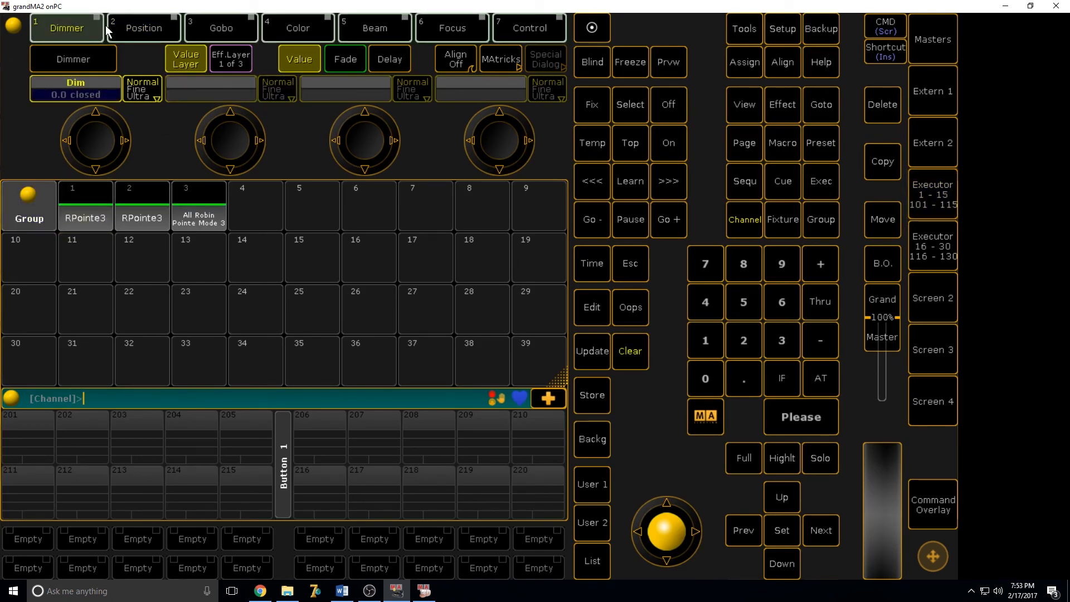
pyautogui.click(136, 31)
pyautogui.click(231, 34)
pyautogui.click(311, 34)
pyautogui.click(384, 30)
pyautogui.click(468, 26)
pyautogui.click(533, 27)
pyautogui.click(78, 33)
pyautogui.click(79, 33)
pyautogui.click(140, 24)
pyautogui.click(61, 31)
pyautogui.click(631, 351)
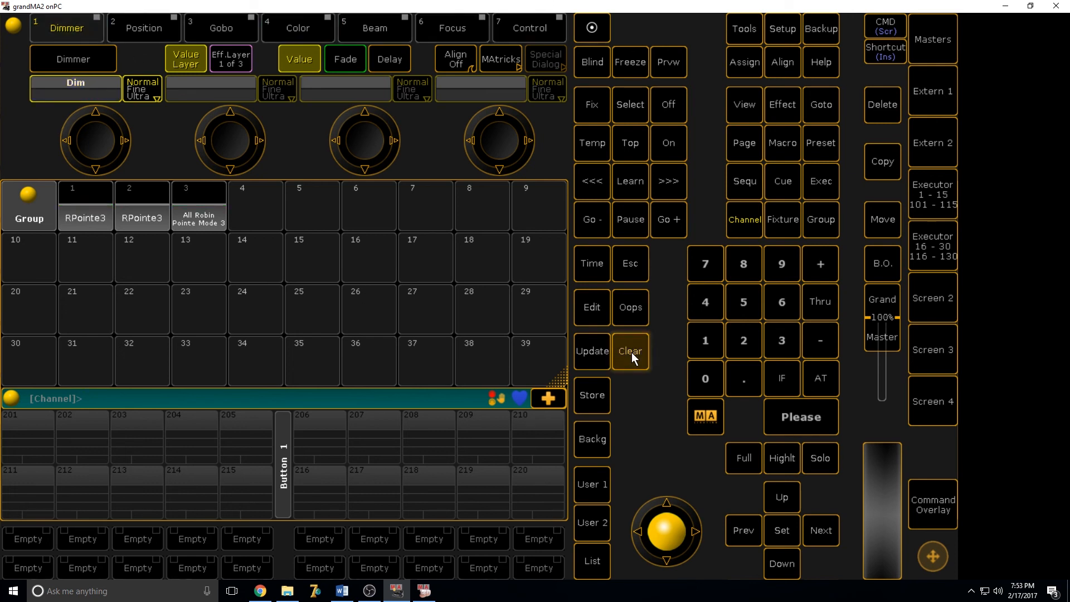
# Select group 1, activate its values in all preset types from Dimmer through Control, and clear the programmer.
pyautogui.click(87, 217)
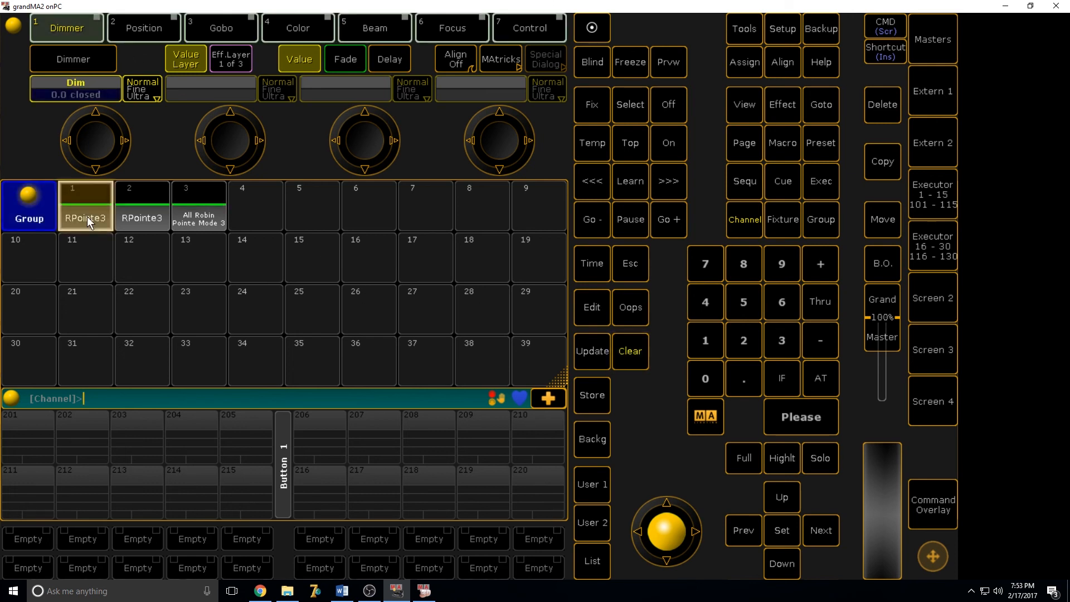
pyautogui.click(136, 31)
pyautogui.click(221, 28)
pyautogui.click(368, 26)
pyautogui.click(445, 24)
pyautogui.click(529, 25)
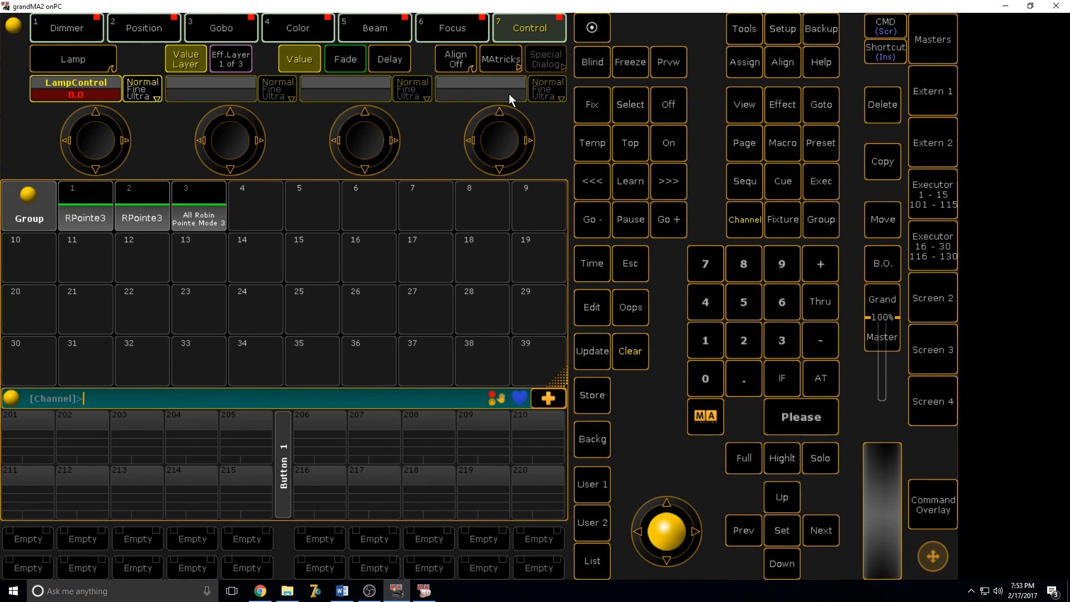
pyautogui.click(641, 354)
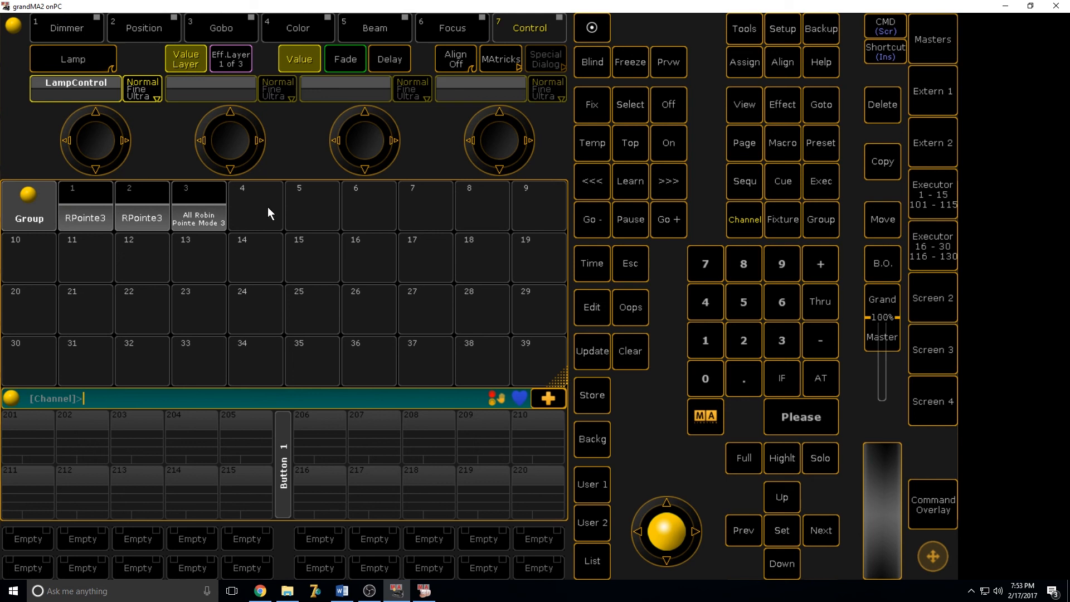
# Select group 1 and raise its dimmer value to about 57 with the Dim encoder.
pyautogui.click(74, 224)
pyautogui.click(93, 210)
pyautogui.click(70, 56)
pyautogui.click(88, 241)
pyautogui.scroll(10, 80, 148)
pyautogui.scroll(3, 81, 148)
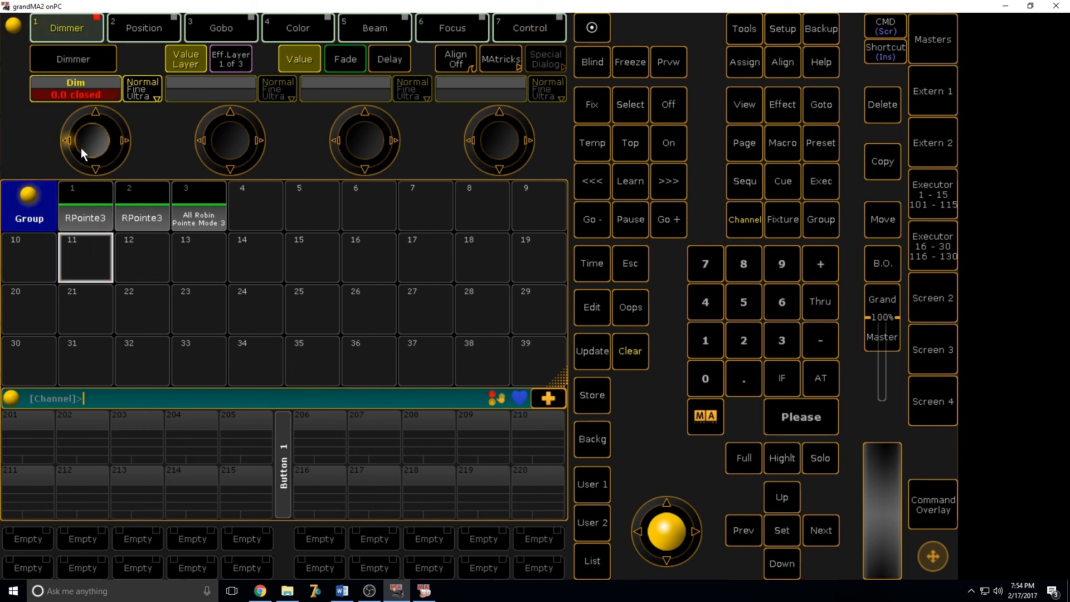
pyautogui.scroll(-1, 91, 151)
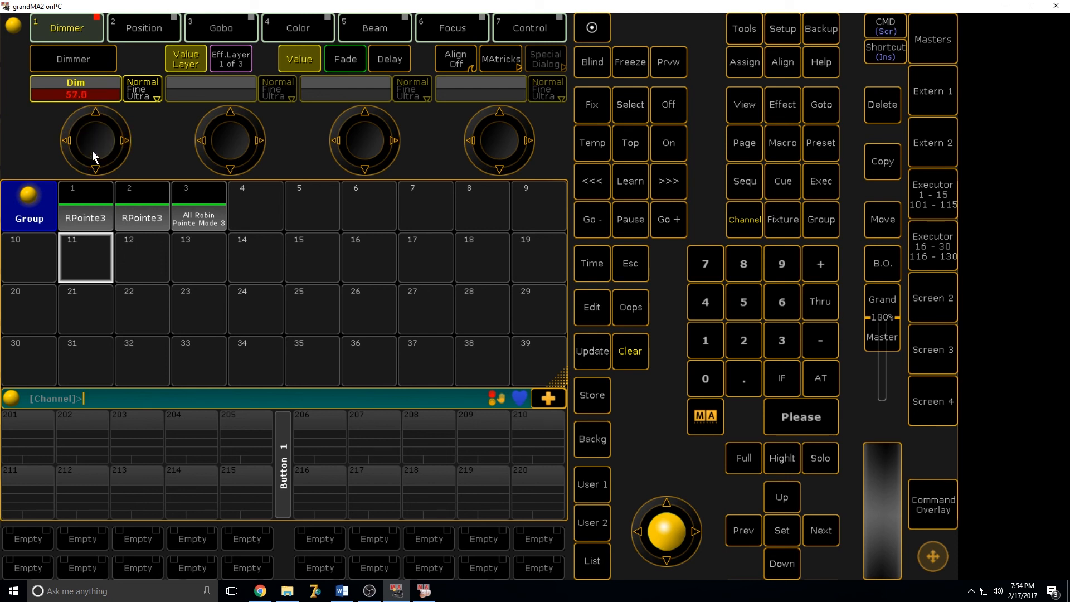
# Switch the Dim encoder between resolutions and adjust the dimmer level at each one.
pyautogui.click(135, 97)
pyautogui.scroll(2, 86, 150)
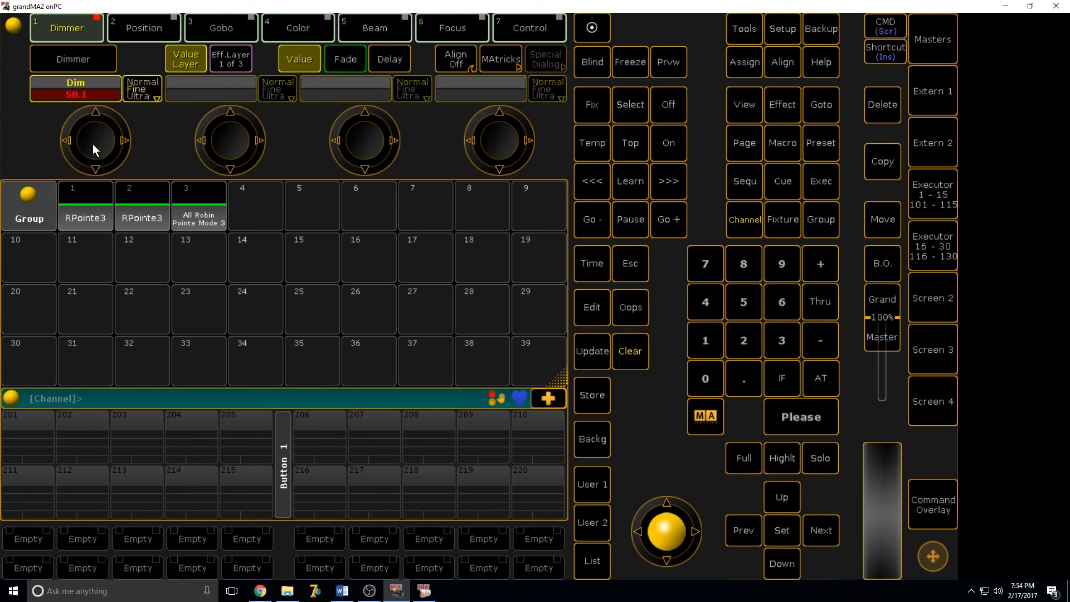
pyautogui.click(135, 92)
pyautogui.scroll(1, 92, 165)
pyautogui.scroll(7, 87, 147)
# Turn the selected fixtures' pan to about 32 and switch the Tilt encoder's resolution.
pyautogui.click(148, 34)
pyautogui.scroll(-1, 118, 139)
pyautogui.scroll(3, 93, 140)
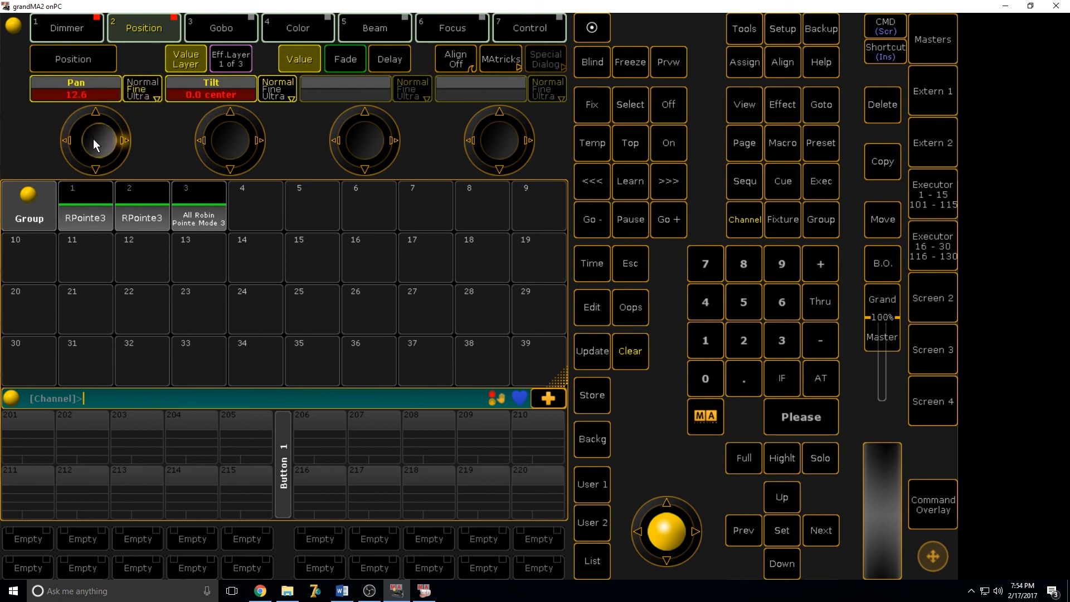
pyautogui.click(266, 85)
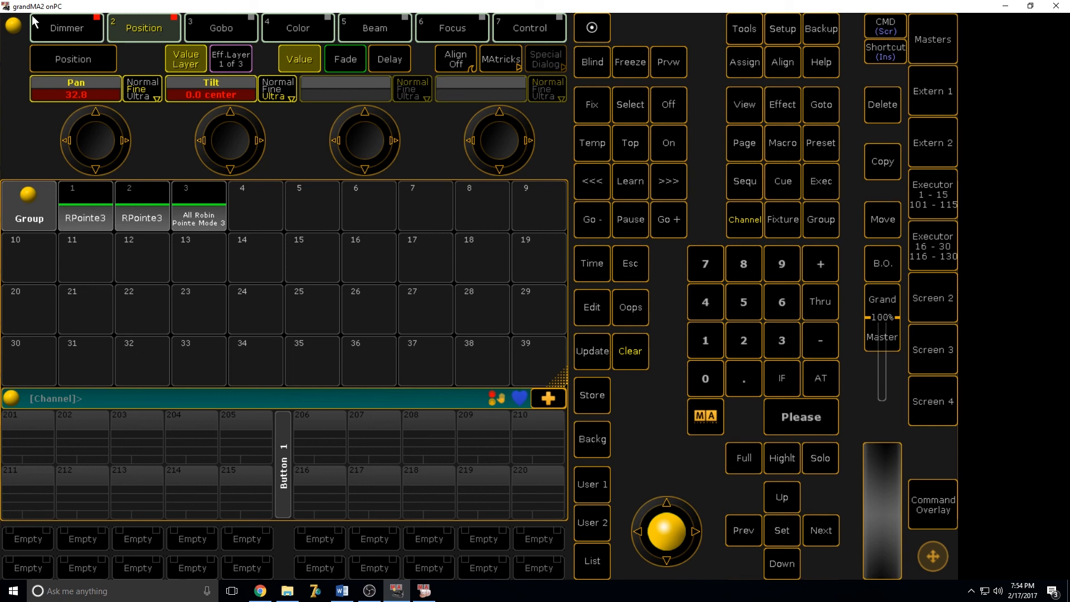
# Cycle through the gobo features of the selected fixtures, including Gobo1 and Gobo2, to examine their encoder attributes.
pyautogui.click(219, 15)
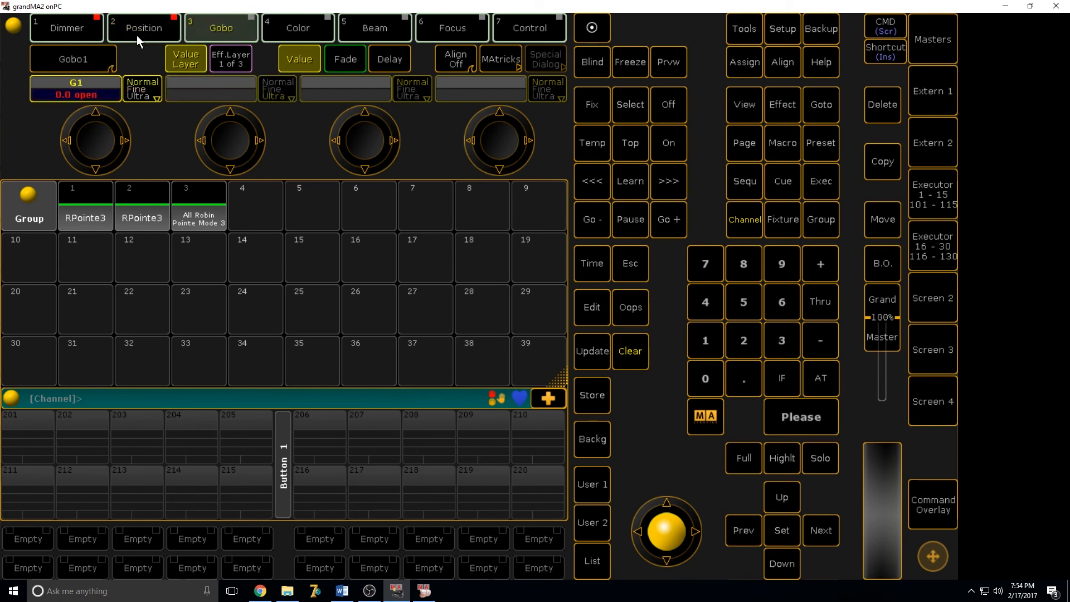
pyautogui.click(100, 60)
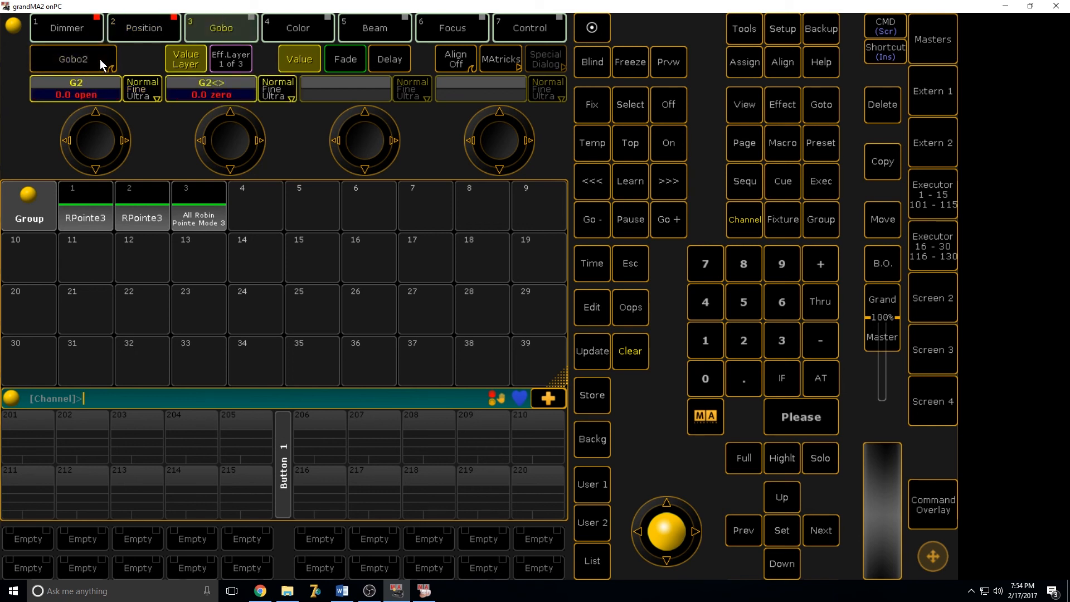
pyautogui.click(100, 60)
pyautogui.click(99, 60)
pyautogui.click(100, 59)
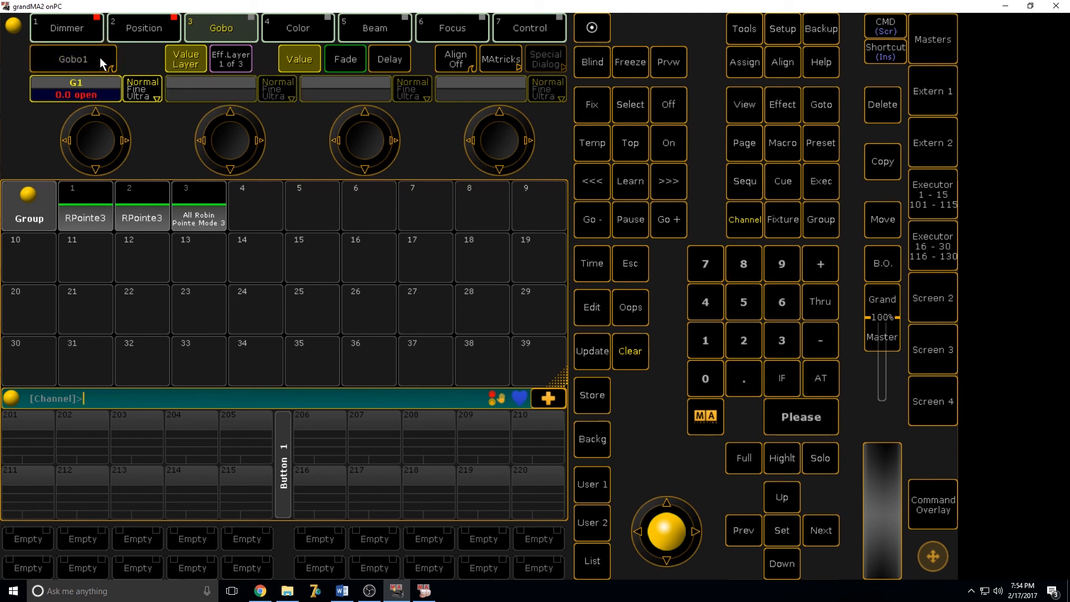
pyautogui.click(78, 60)
pyautogui.click(78, 60)
pyautogui.click(79, 60)
pyautogui.click(79, 61)
pyautogui.click(79, 61)
pyautogui.click(79, 61)
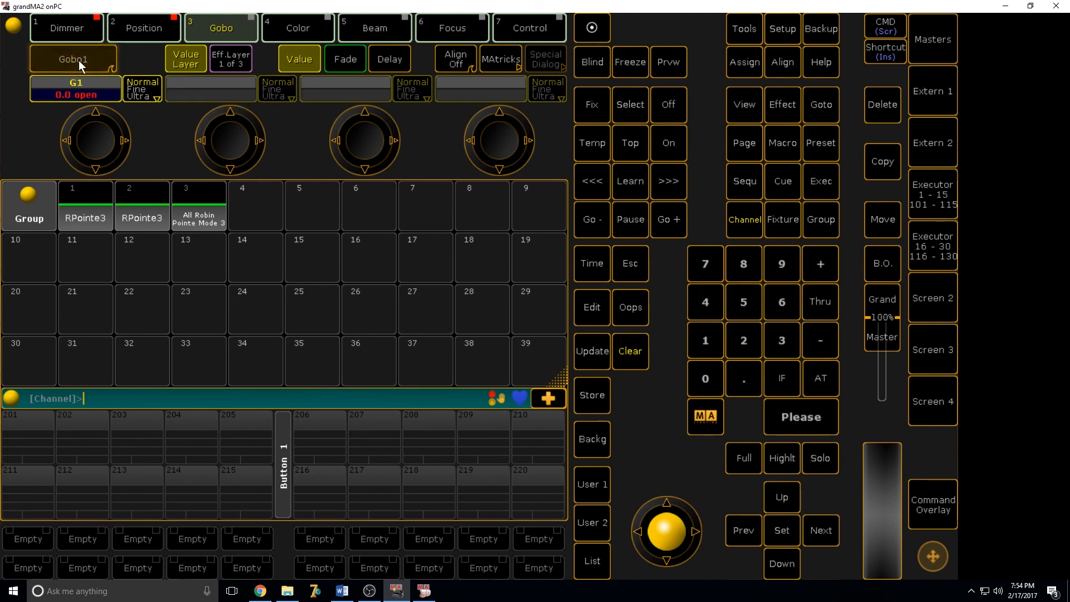
# Examine the encoder attributes of the selected fixtures' Color and Beam preset types, cycling the Beam features to Shutter.
pyautogui.click(313, 35)
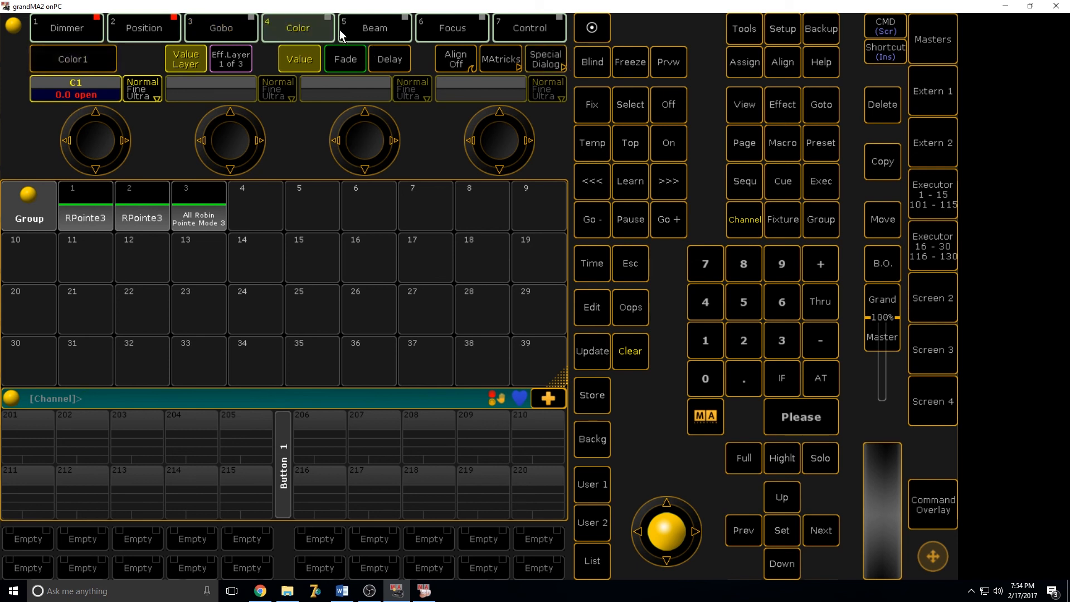
pyautogui.click(360, 34)
pyautogui.click(60, 59)
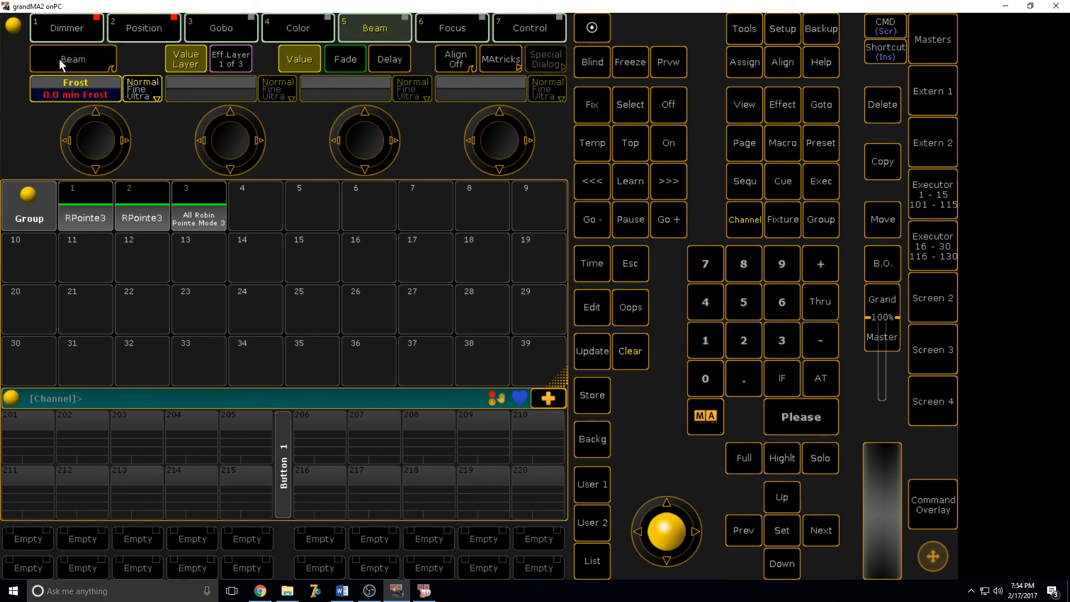
pyautogui.click(60, 60)
pyautogui.click(59, 60)
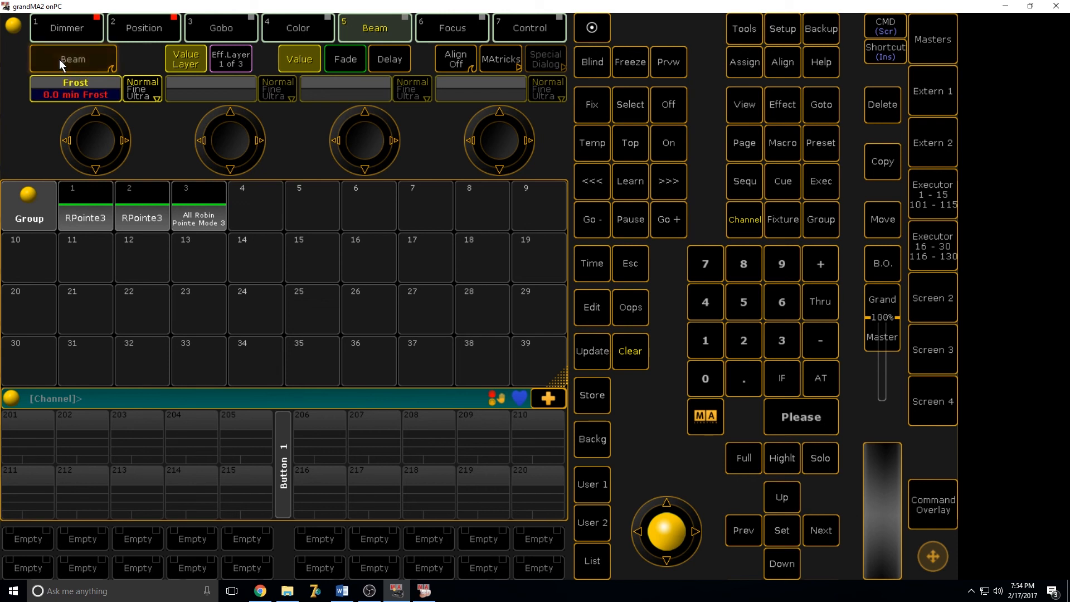
pyautogui.click(60, 59)
pyautogui.click(59, 59)
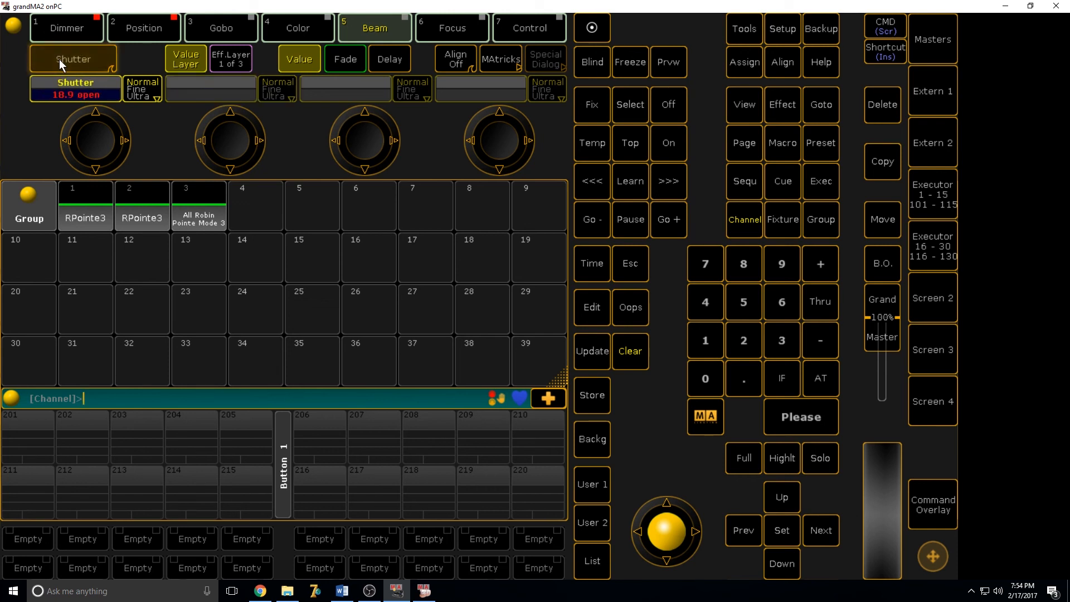
pyautogui.click(474, 20)
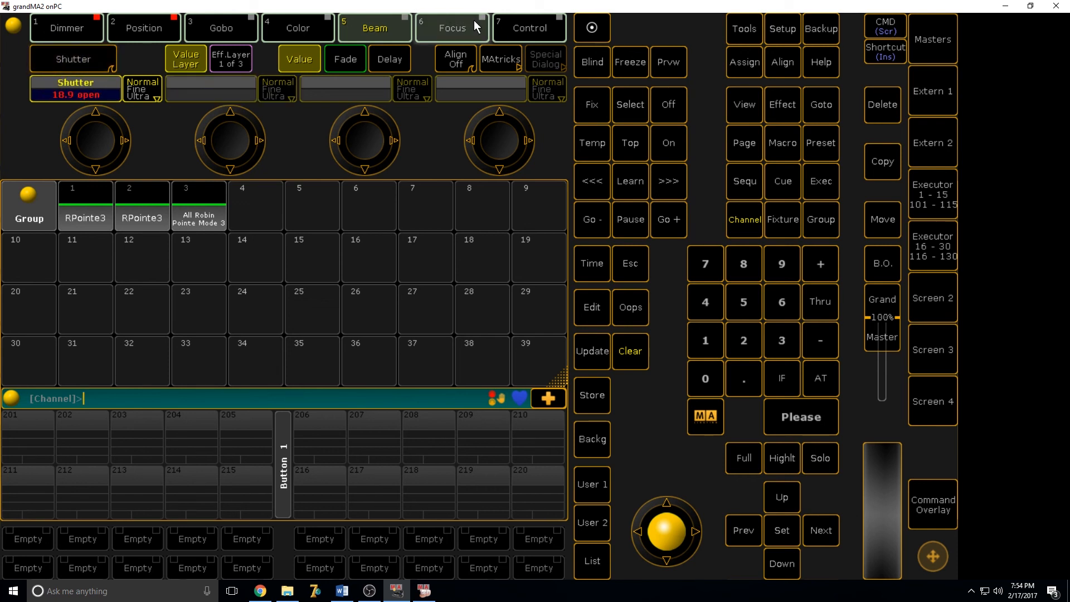
# Color the selected fixtures orange and finally yellow with the HSB Color Picker, and clear the programmer.
pyautogui.click(285, 29)
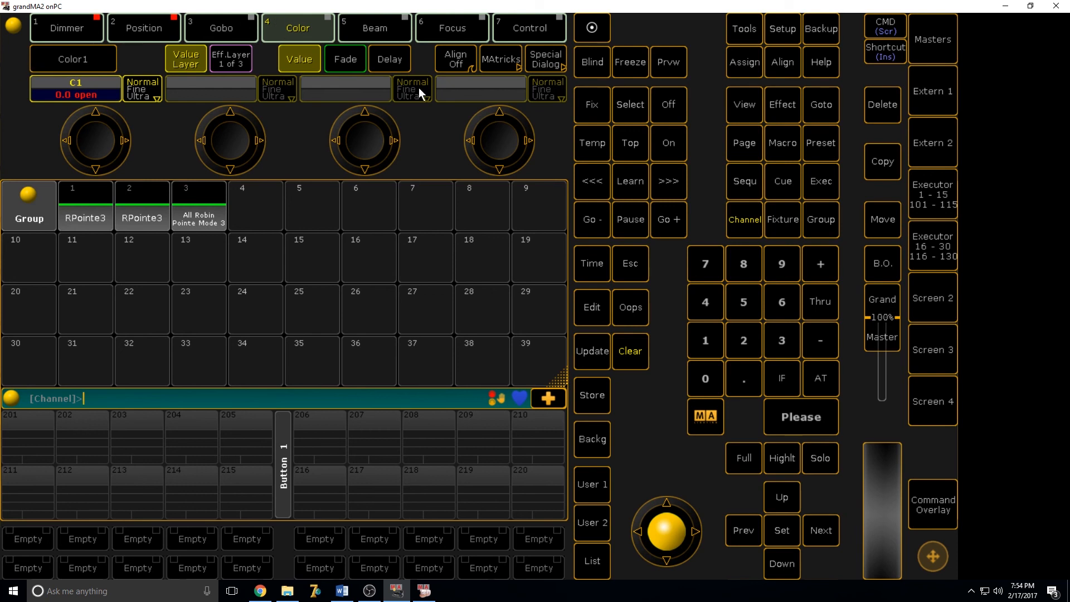
pyautogui.click(548, 62)
pyautogui.moveTo(360, 250); pyautogui.dragTo(56, 263)
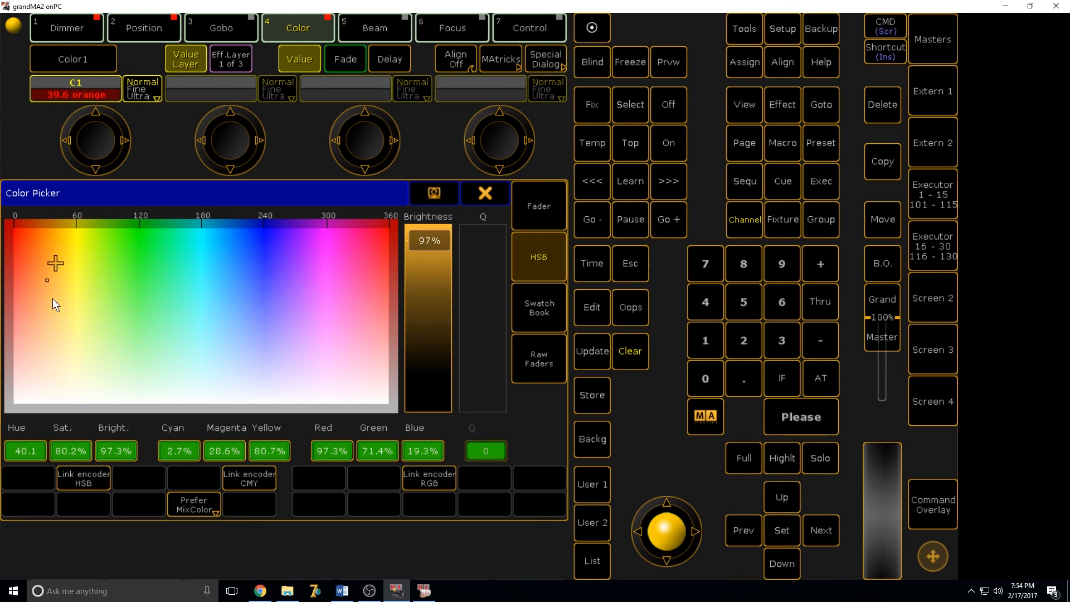
pyautogui.click(109, 249)
pyautogui.click(495, 190)
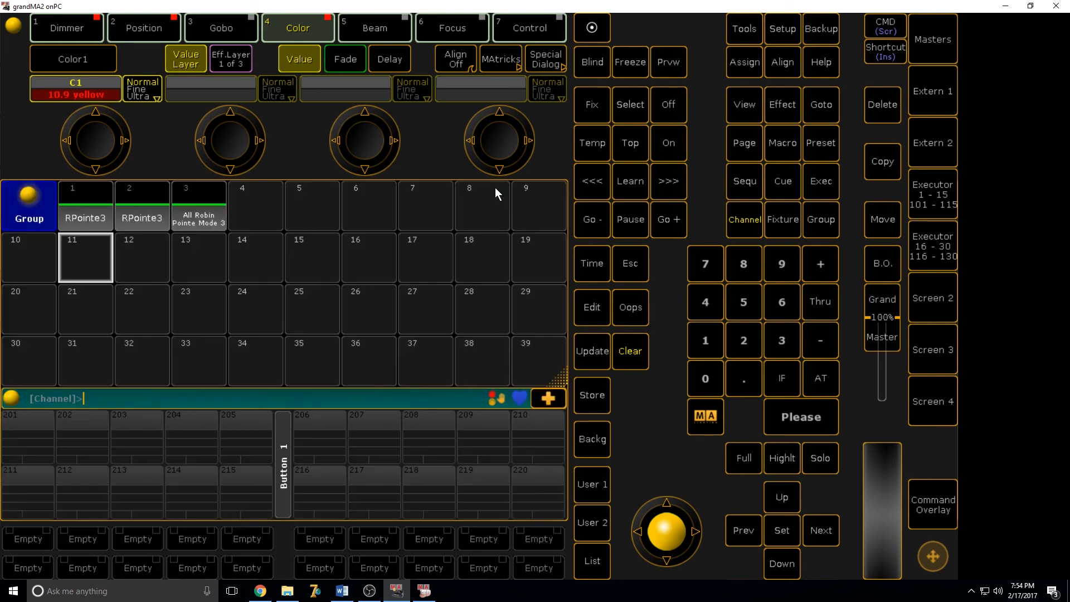
pyautogui.click(638, 346)
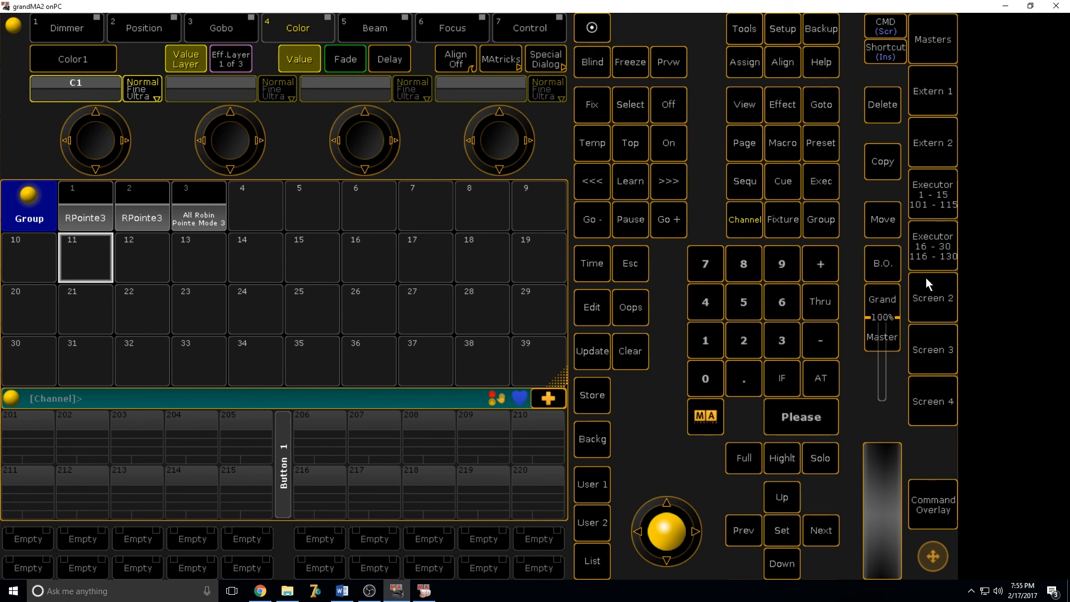
# Bring up Screen 2 and look through its stored FX, Presets and Stage views, returning to the FX view.
pyautogui.click(934, 294)
pyautogui.click(934, 293)
pyautogui.click(925, 301)
pyautogui.click(858, 51)
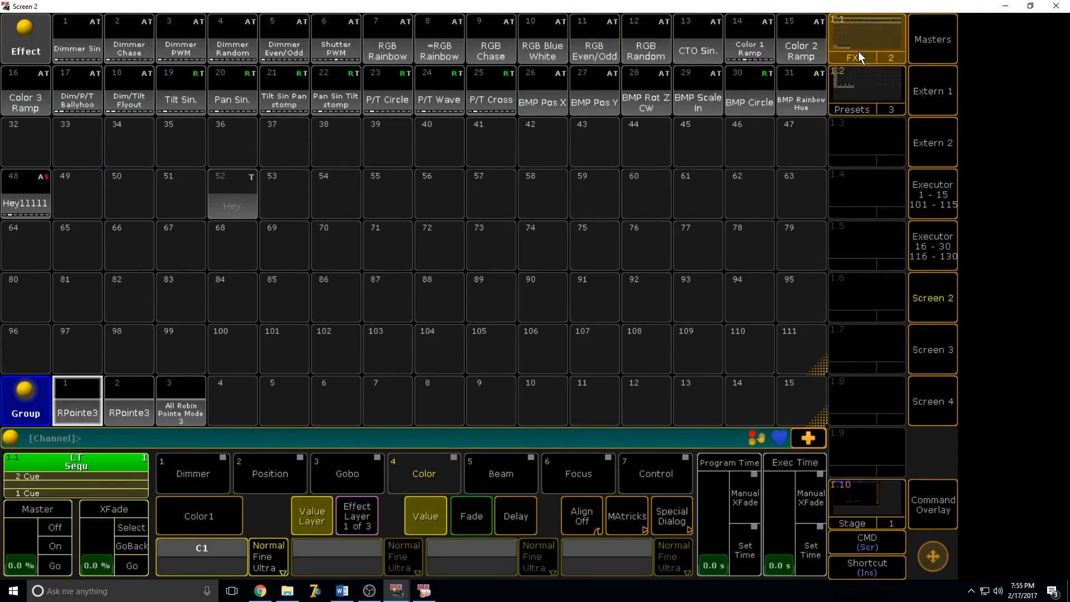
pyautogui.click(857, 91)
pyautogui.click(877, 513)
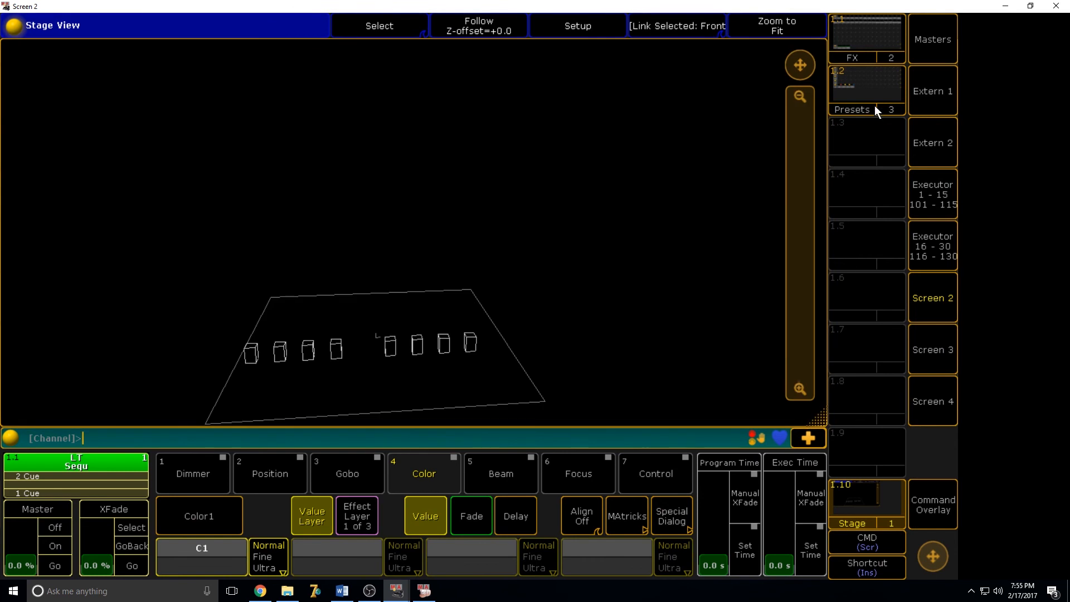
pyautogui.click(885, 44)
pyautogui.click(878, 79)
pyautogui.click(880, 40)
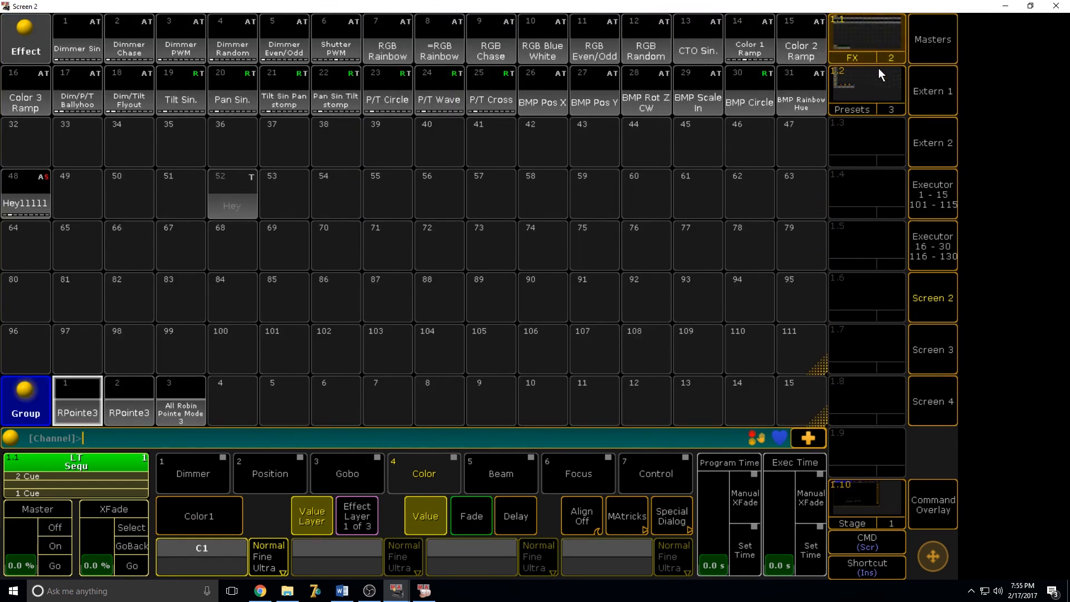